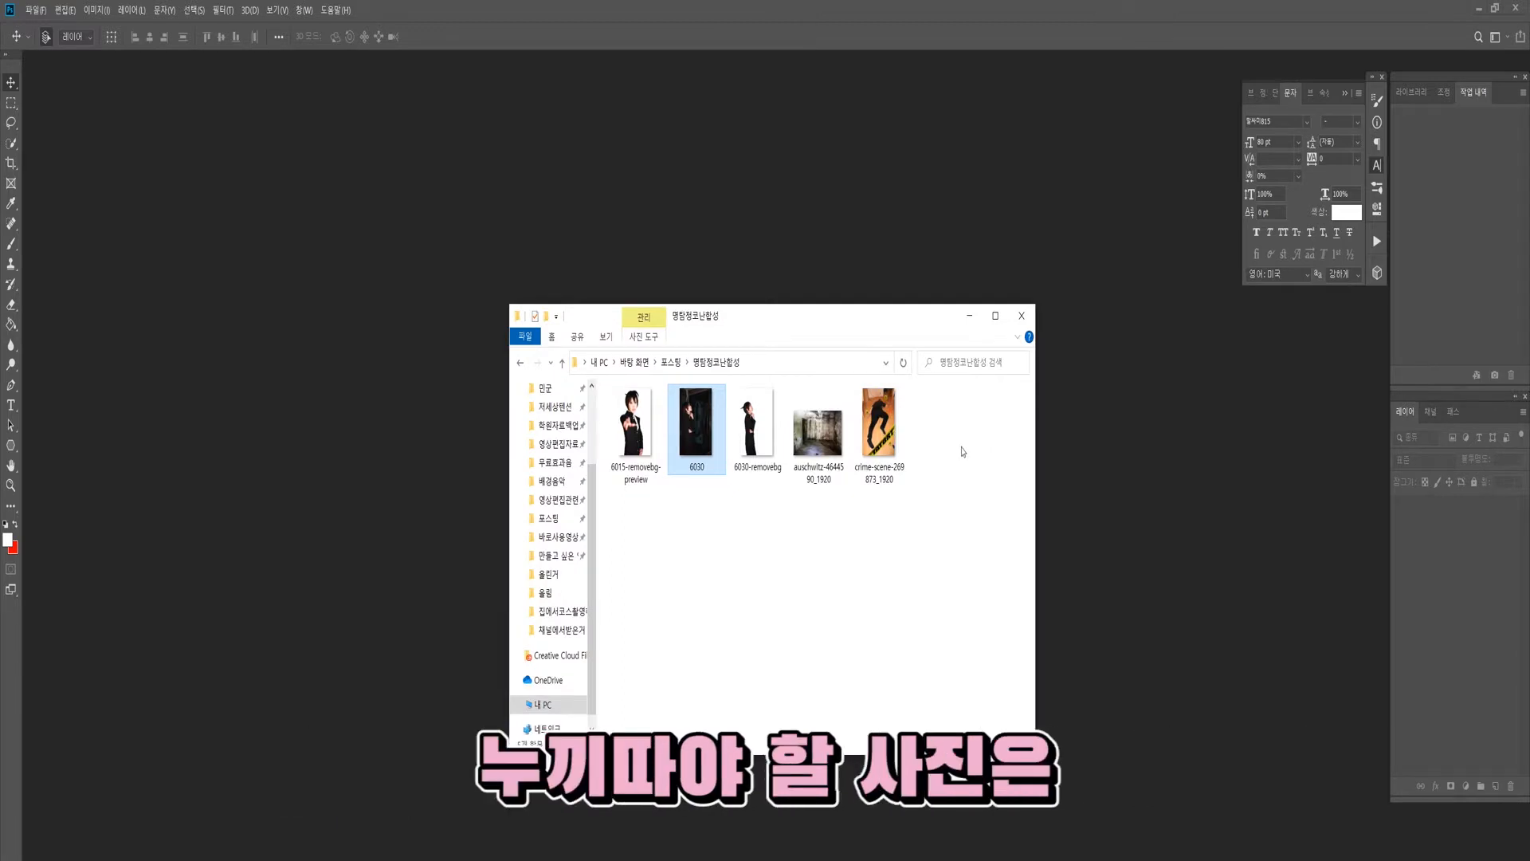
- Upload the 6030 photo from the 명탐정코난합성 folder to remove.bg in the browser to remove its background
{"action": "double_click", "coordinate": [693, 423]}
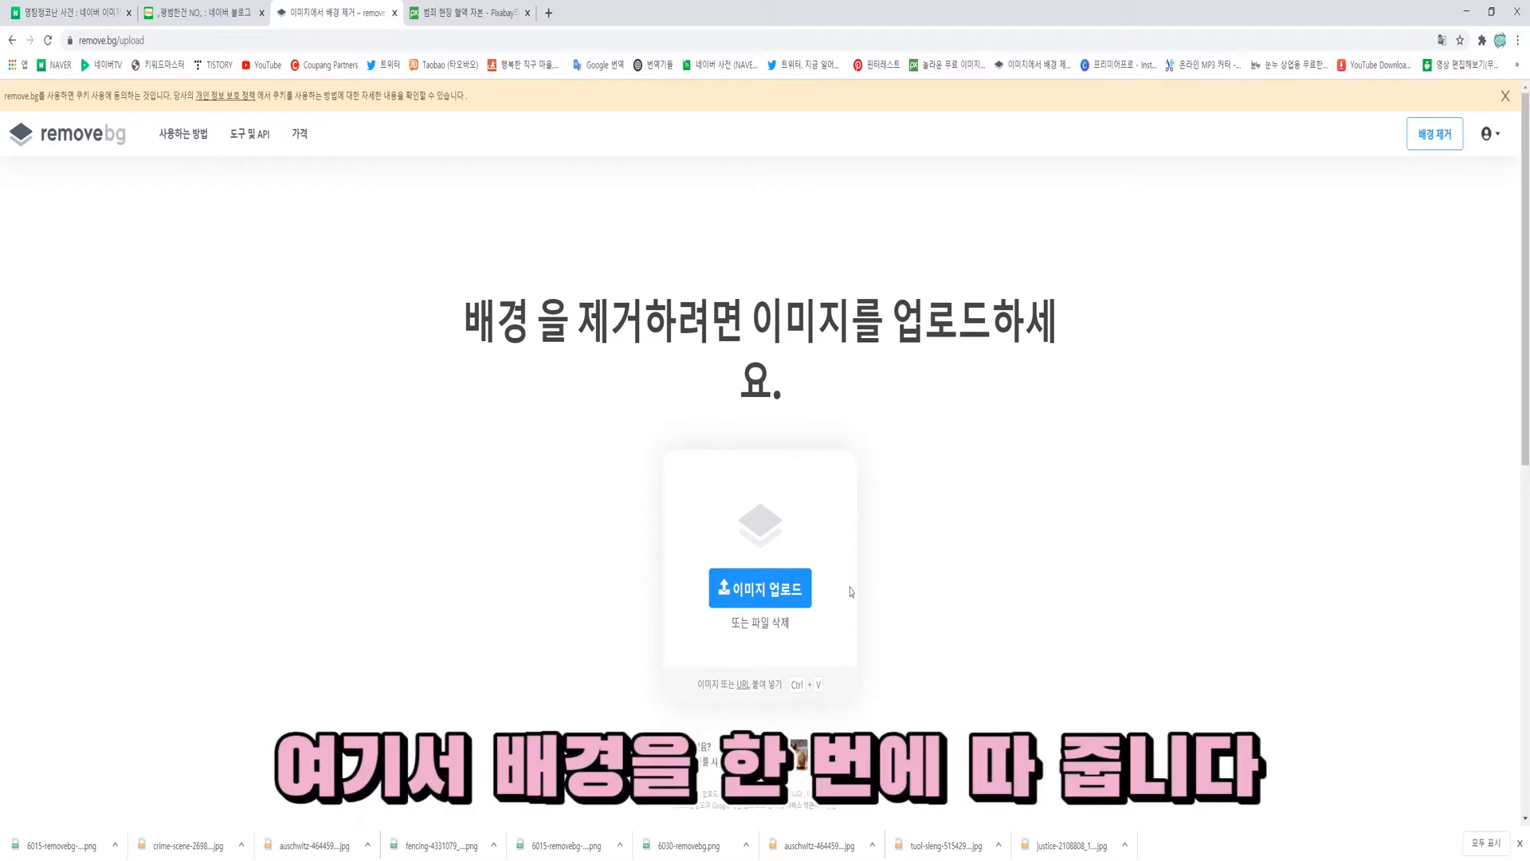
{"action": "left_click", "coordinate": [779, 600]}
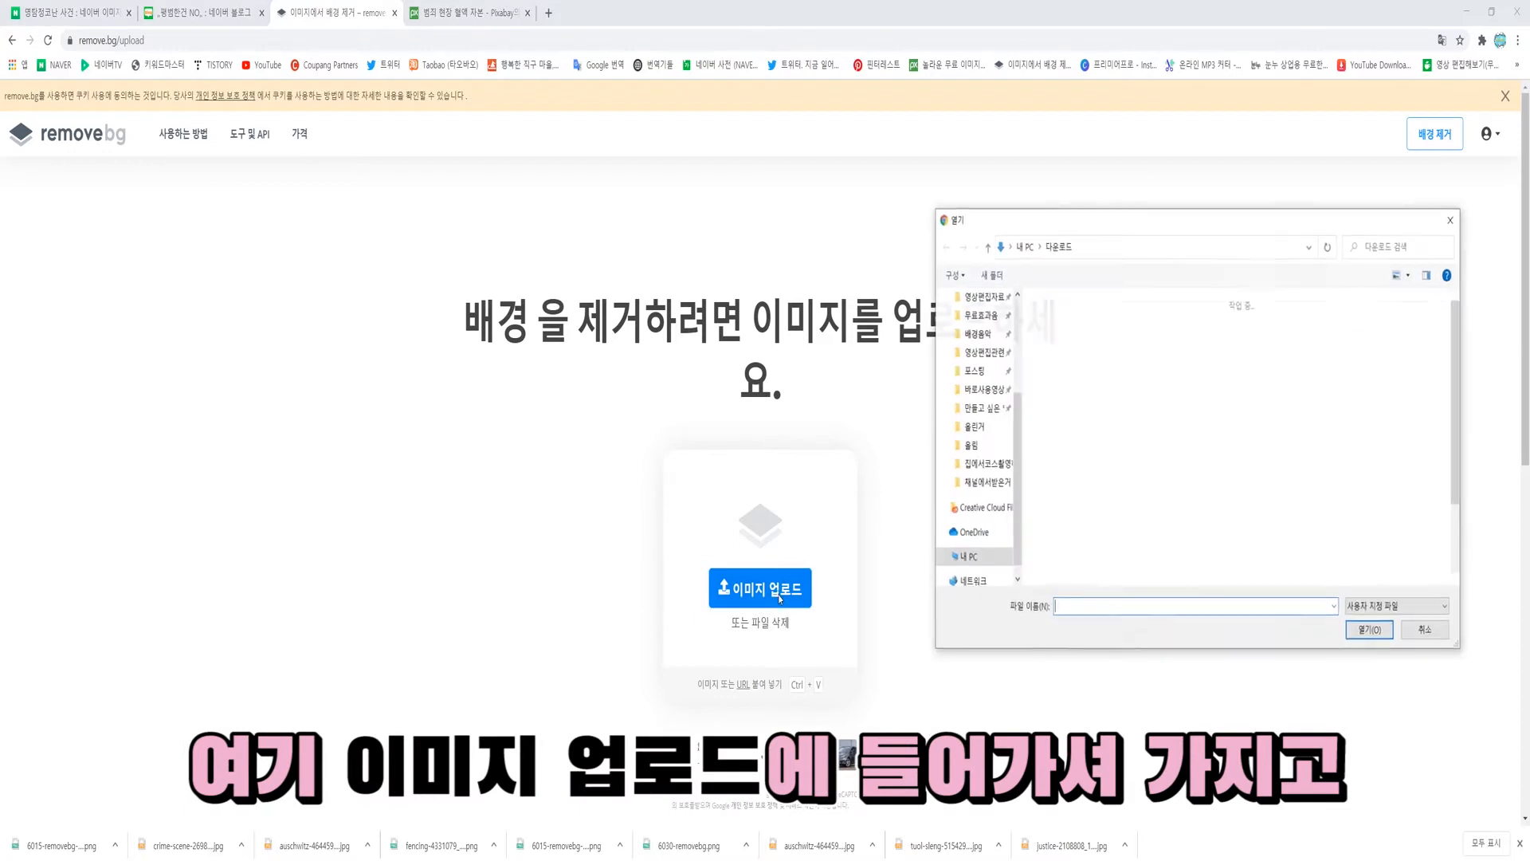
{"action": "left_click", "coordinate": [975, 376]}
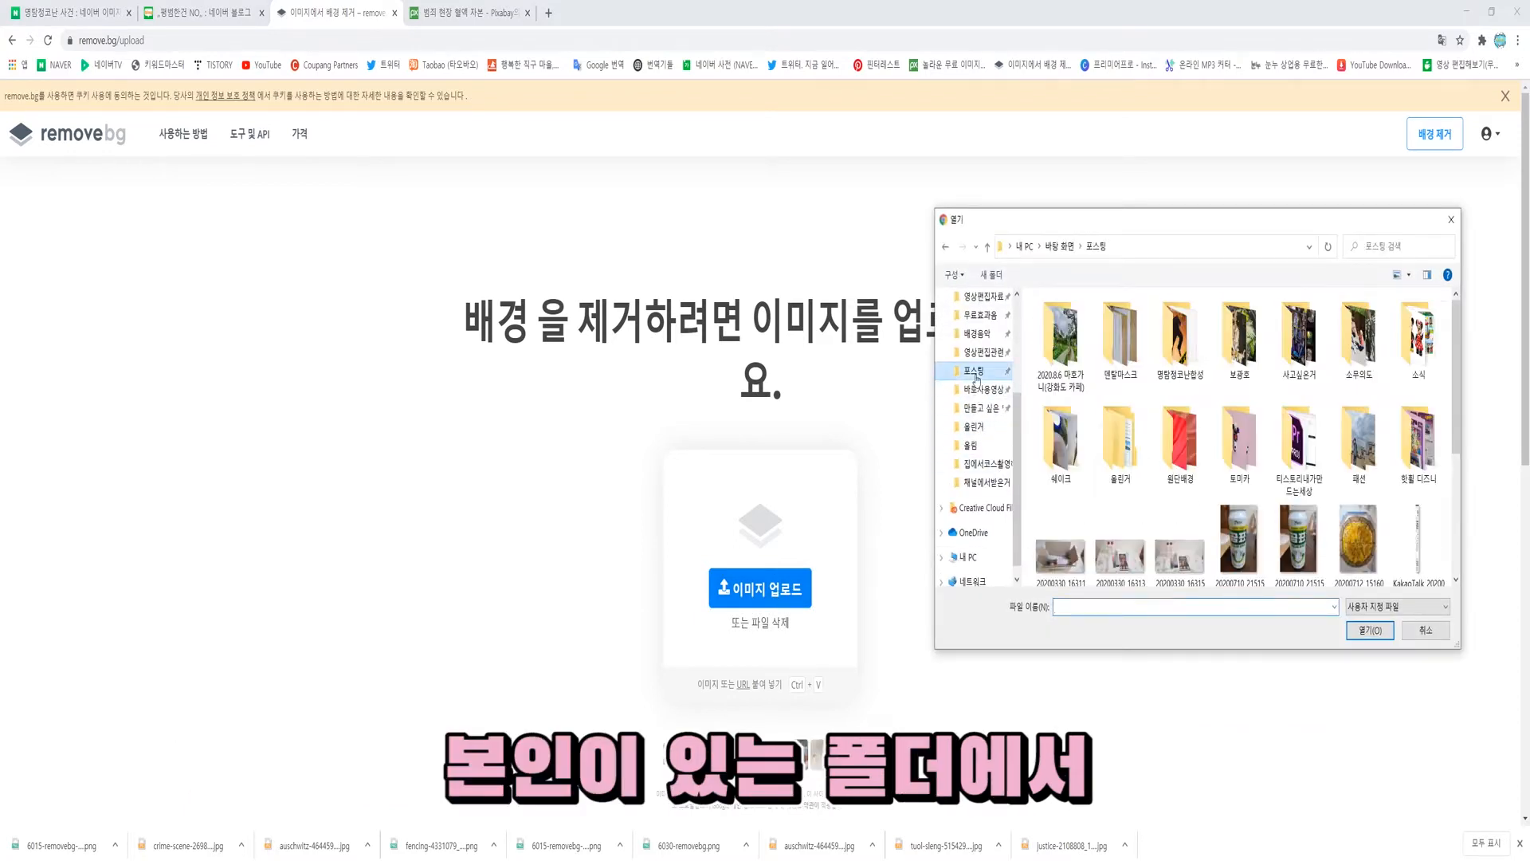
{"action": "double_click", "coordinate": [1179, 338]}
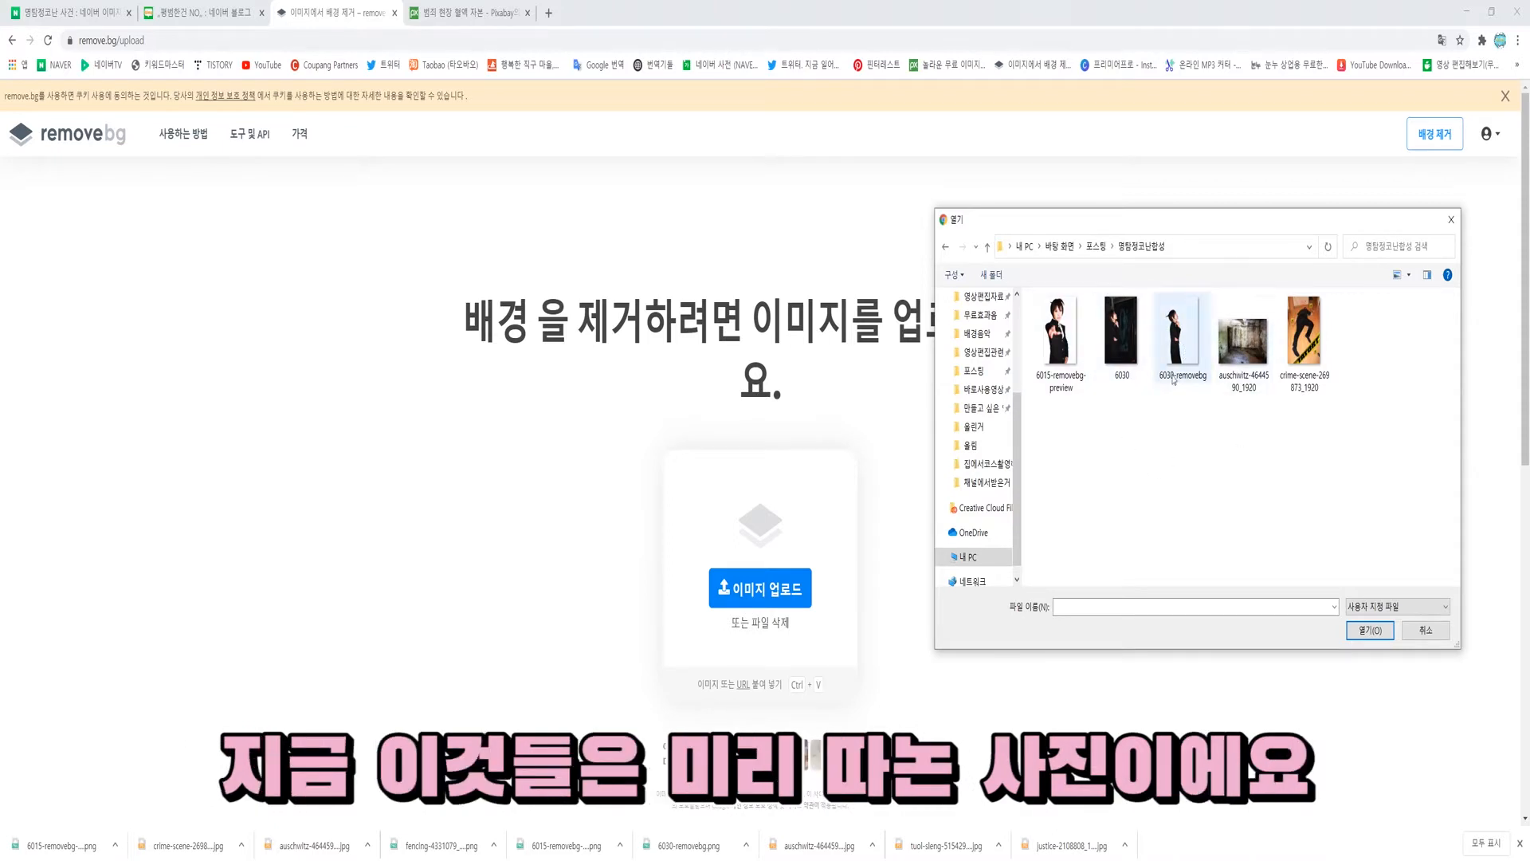
{"action": "double_click", "coordinate": [1123, 332]}
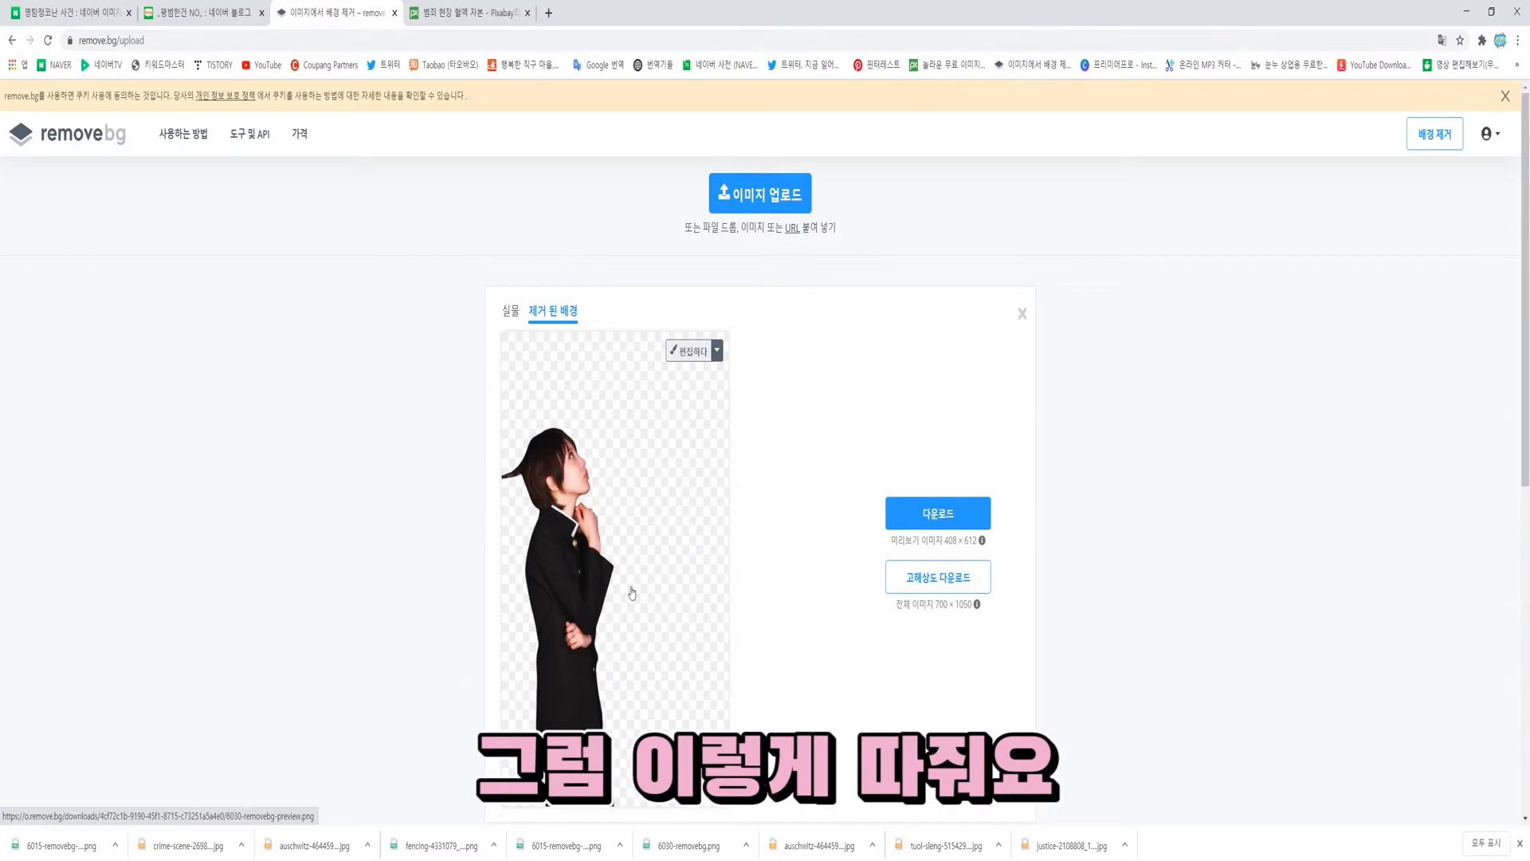
{"action": "scroll", "coordinate": [645, 592], "scroll_direction": "down", "scroll_amount": 2}
{"action": "scroll", "coordinate": [645, 590], "scroll_direction": "up", "scroll_amount": 2}
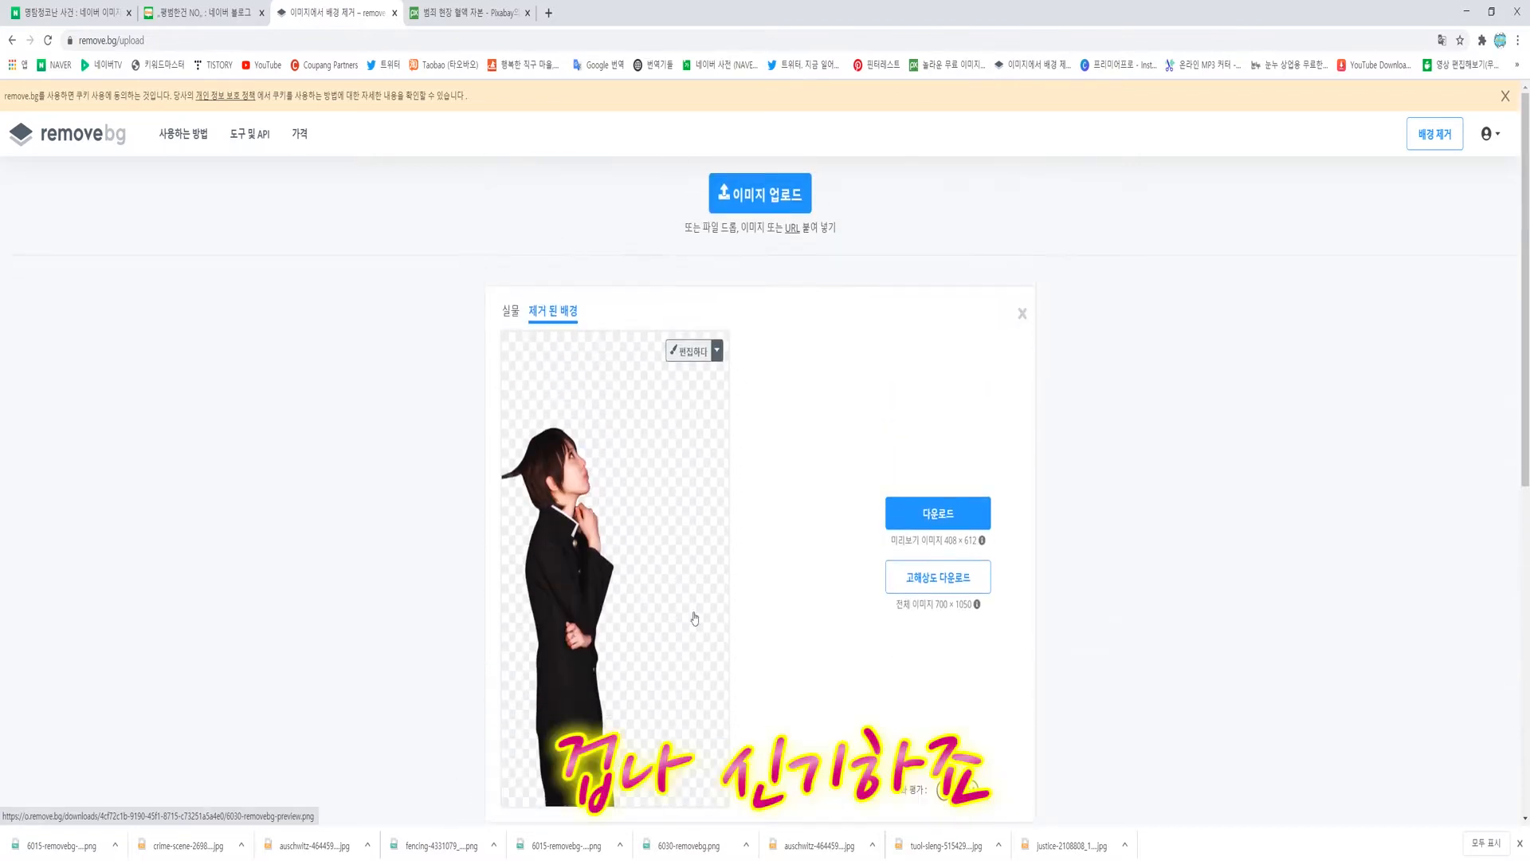
- Open the cutout's editor and try out a blurred background and a stock photo background
{"action": "left_click", "coordinate": [716, 351]}
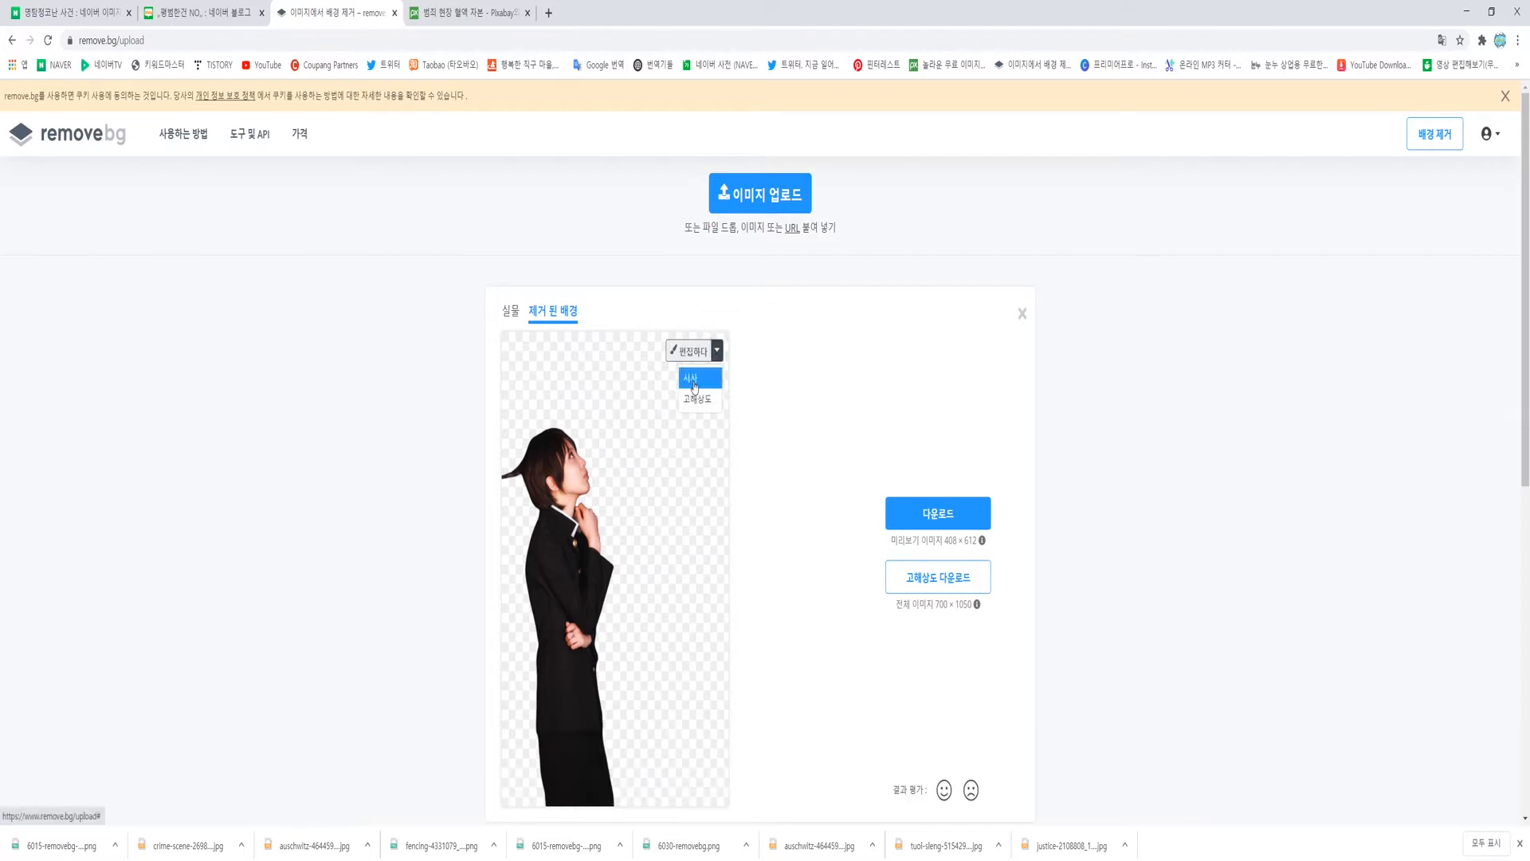
{"action": "left_click", "coordinate": [692, 377]}
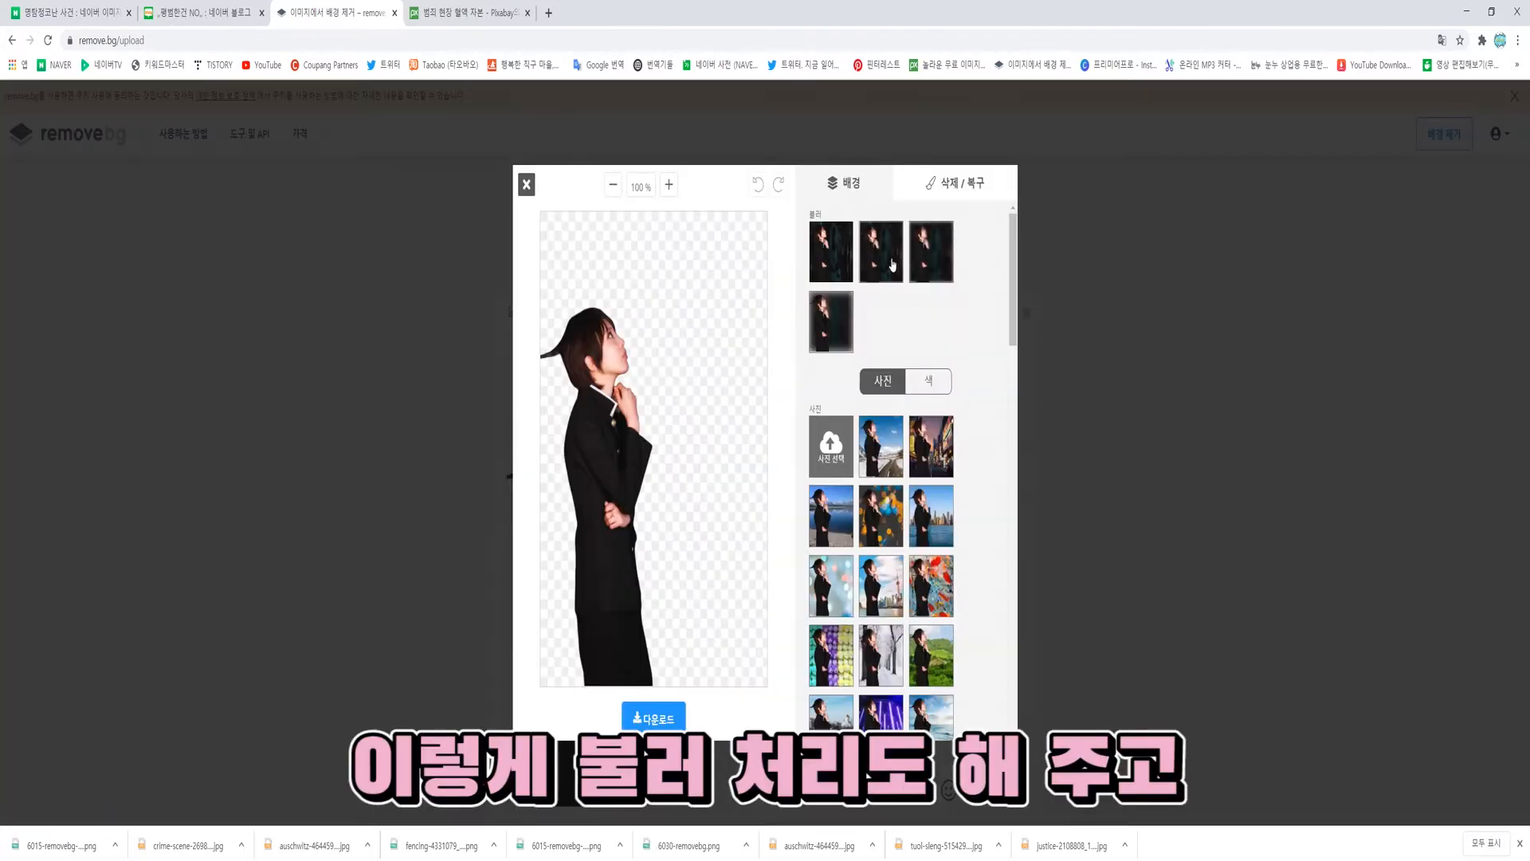
{"action": "left_click", "coordinate": [868, 257]}
{"action": "left_click", "coordinate": [869, 461]}
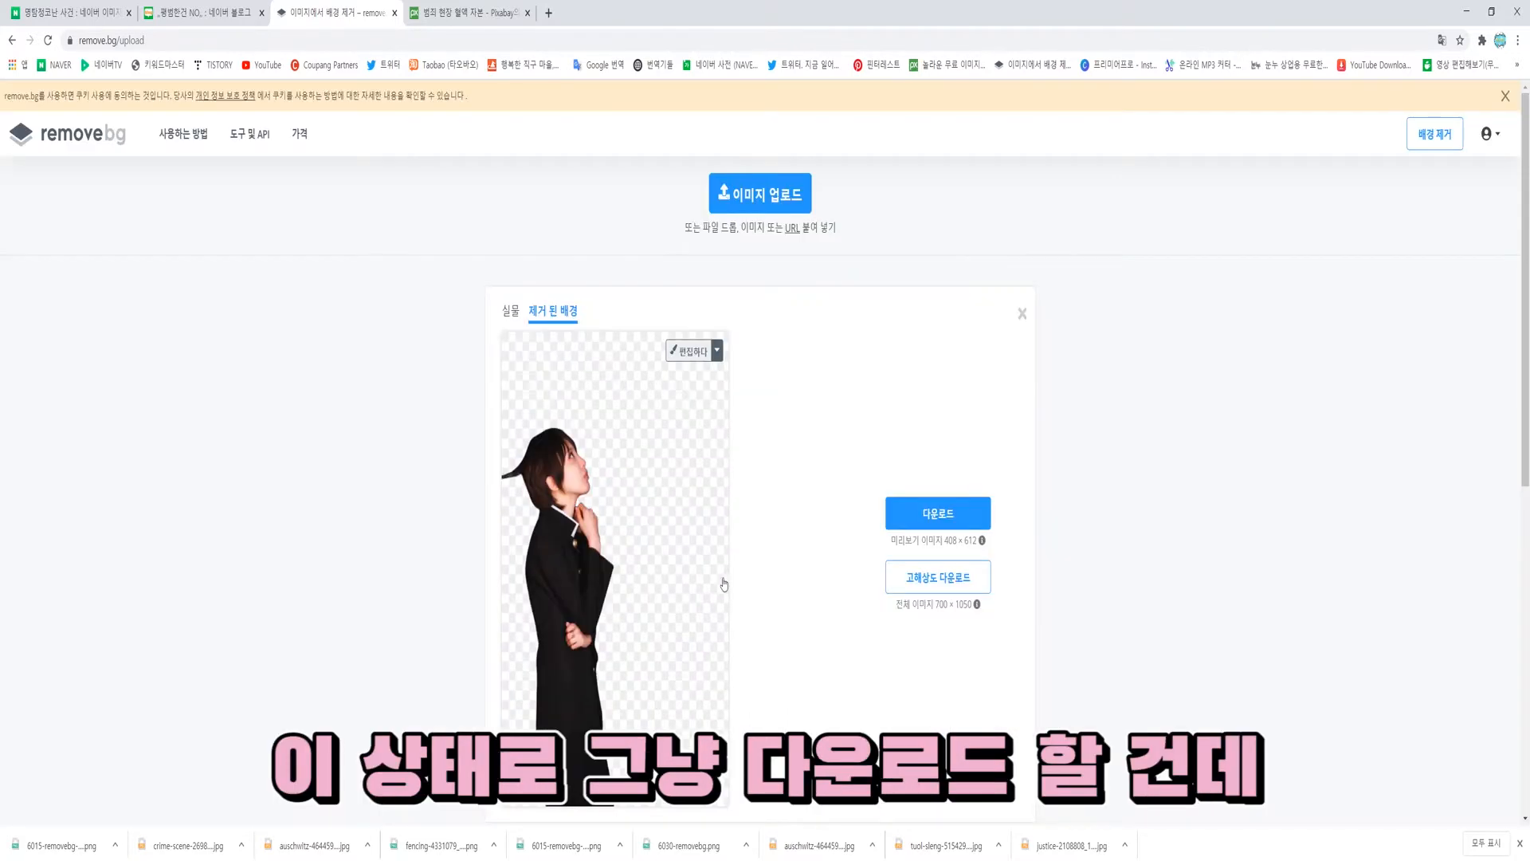
- Check the full-resolution download option, and download the cutout at the 408 × 612 preview size instead
{"action": "scroll", "coordinate": [779, 494], "scroll_direction": "down", "scroll_amount": 3}
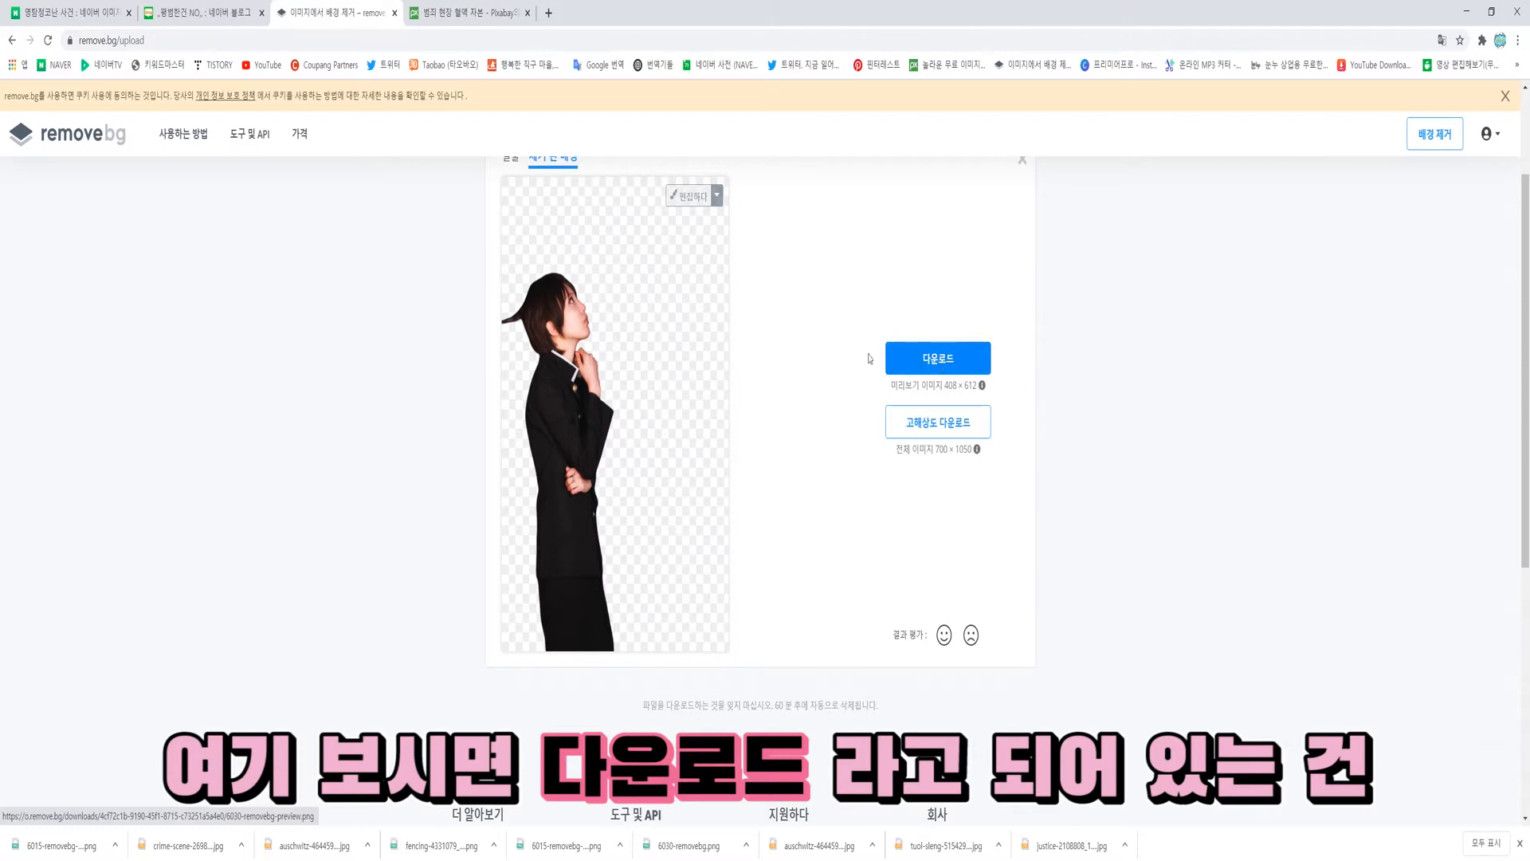
{"action": "left_click", "coordinate": [909, 351]}
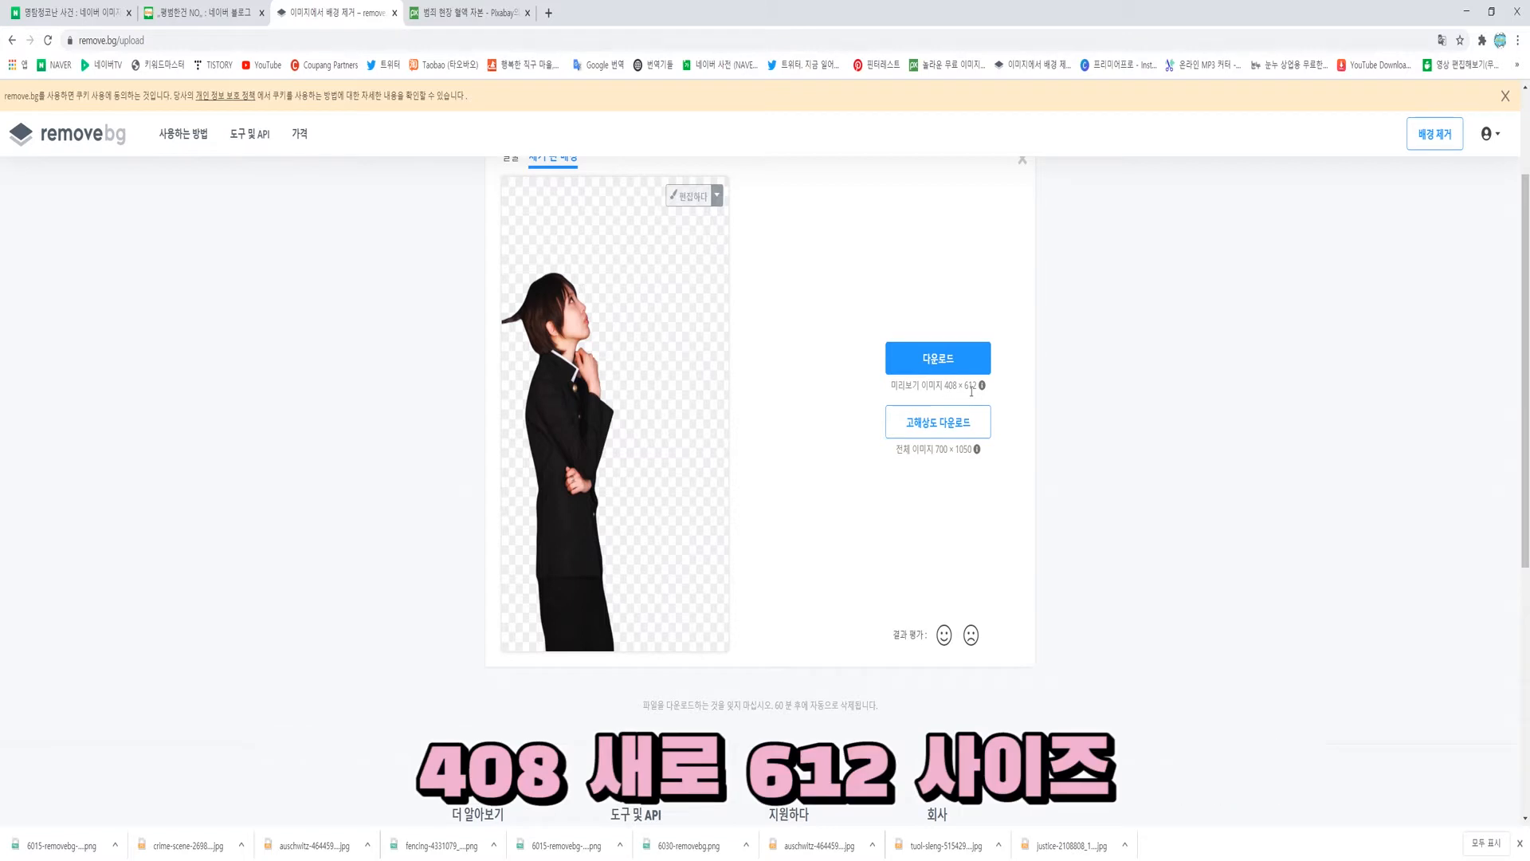
{"action": "left_click_drag", "start_coordinate": [937, 386], "coordinate": [976, 386]}
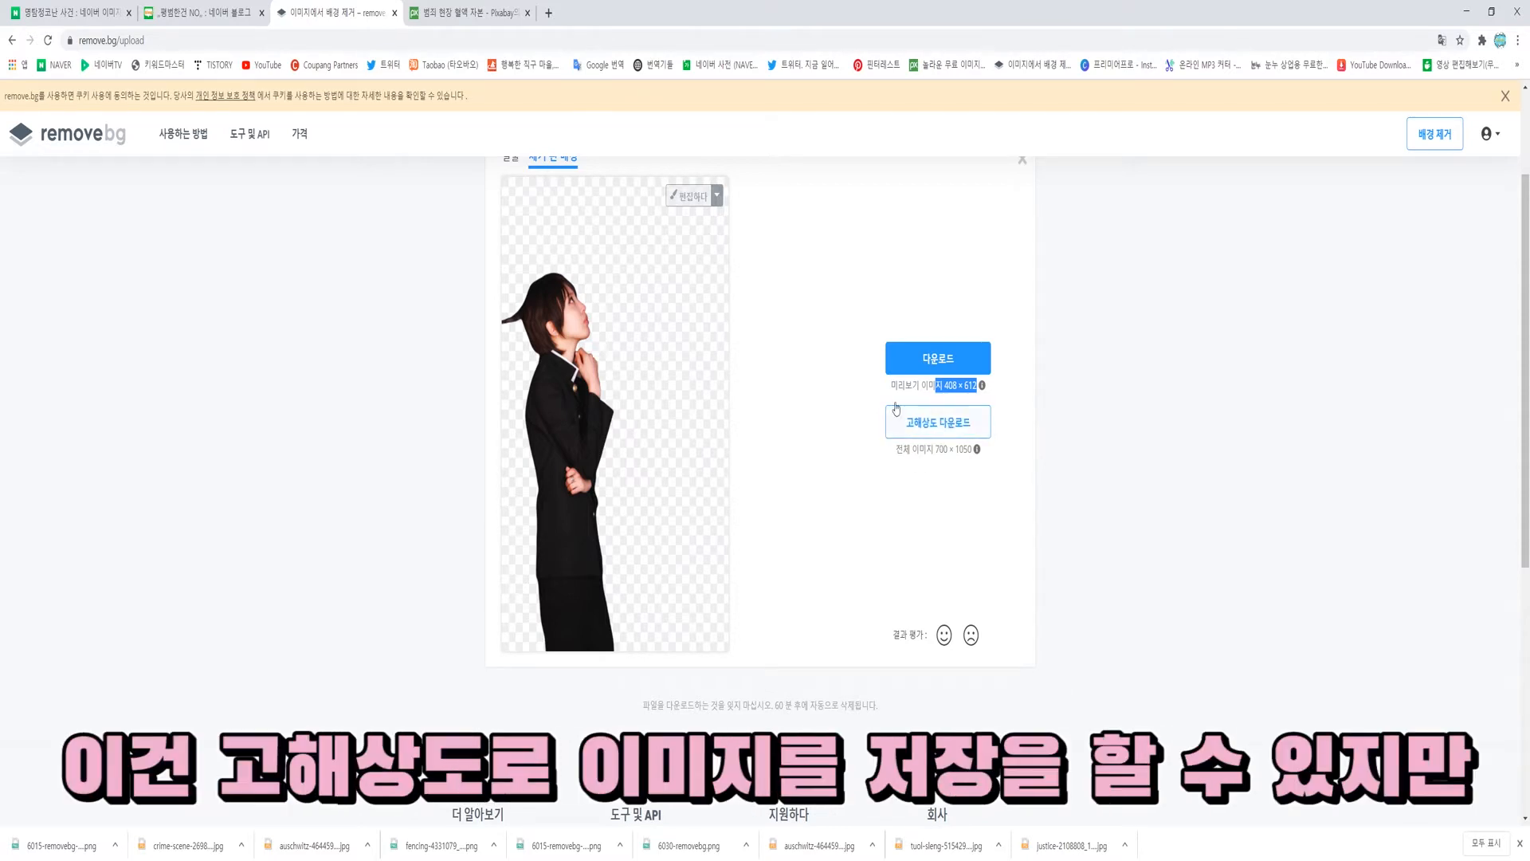
{"action": "left_click", "coordinate": [928, 431]}
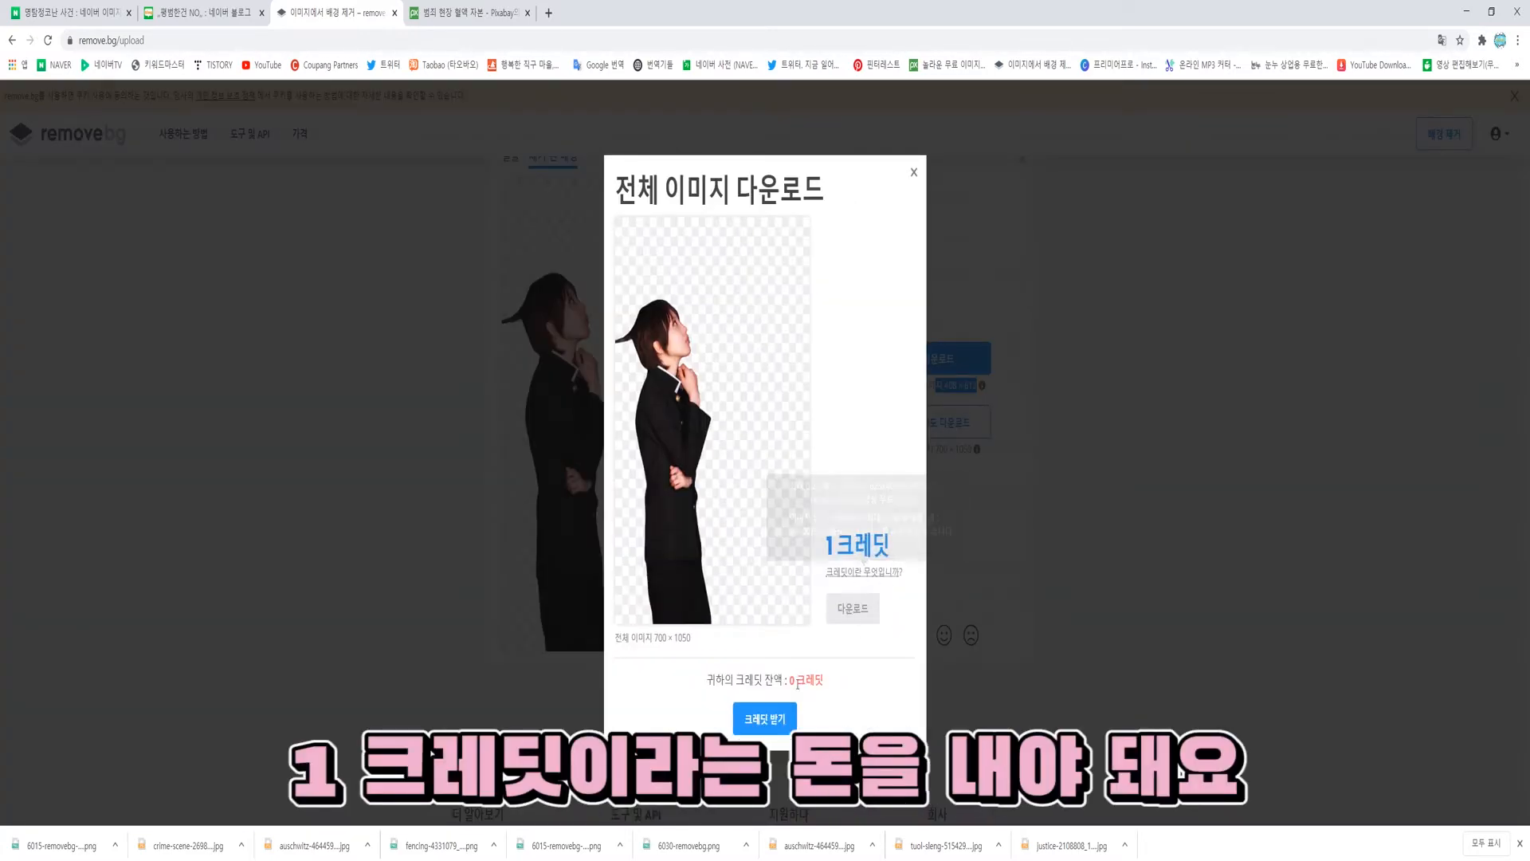
{"action": "left_click", "coordinate": [937, 370]}
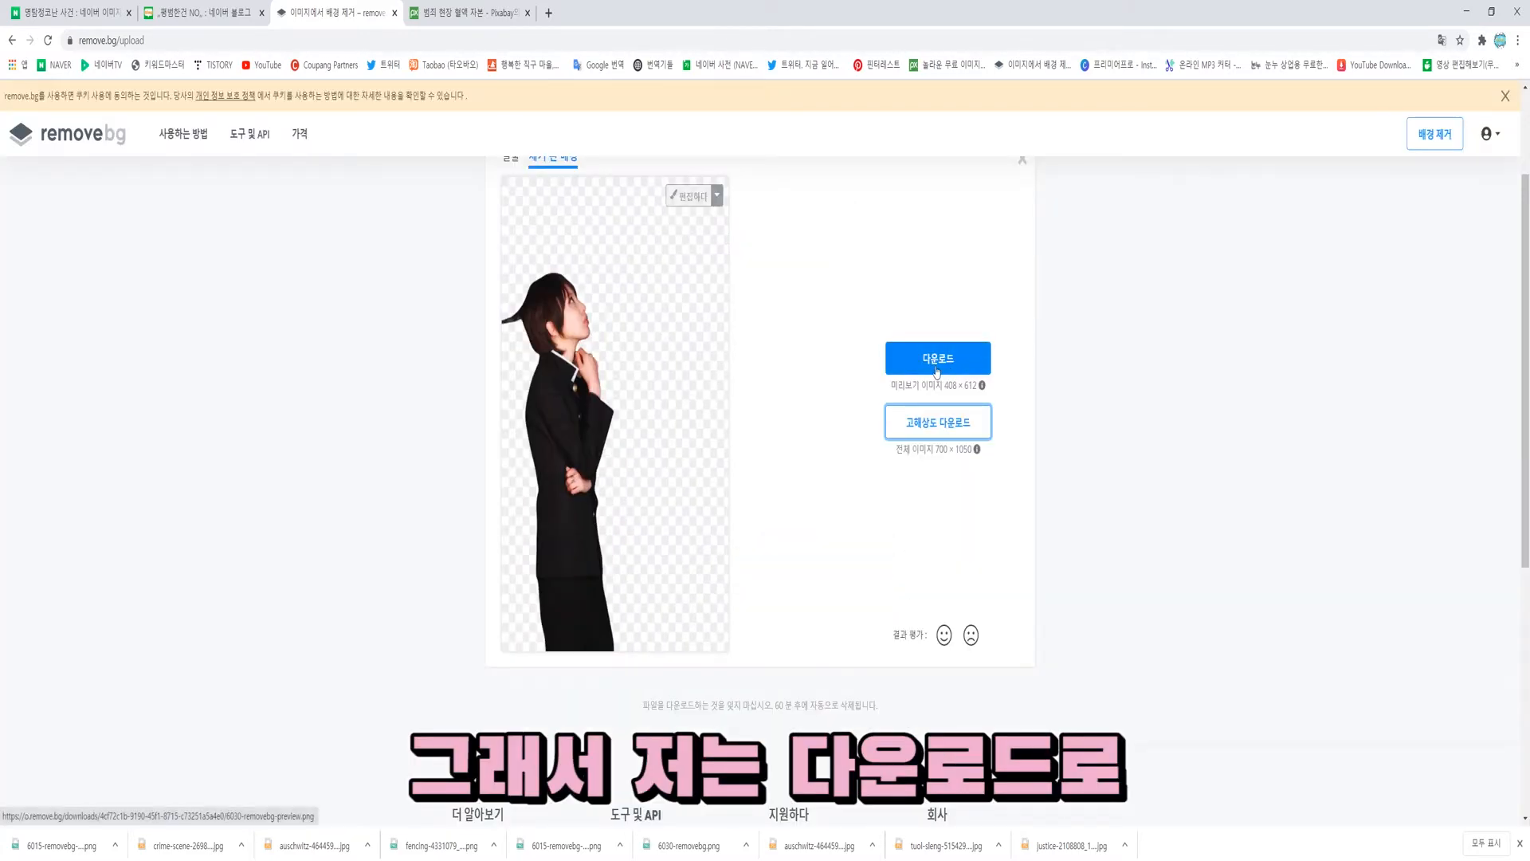
{"action": "left_click", "coordinate": [937, 370]}
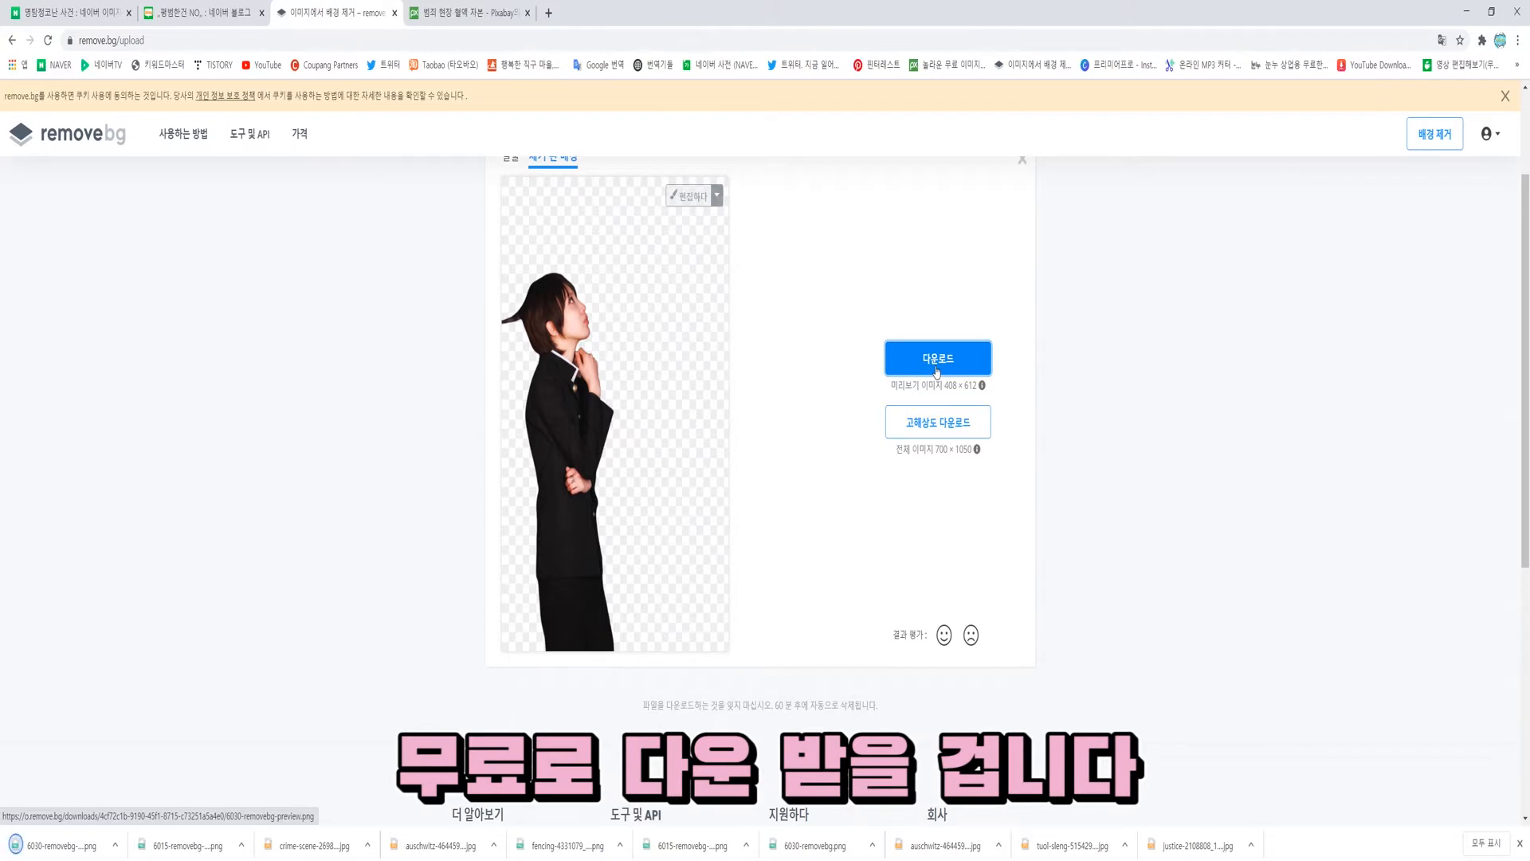
{"action": "scroll", "coordinate": [888, 490], "scroll_direction": "up", "scroll_amount": 2}
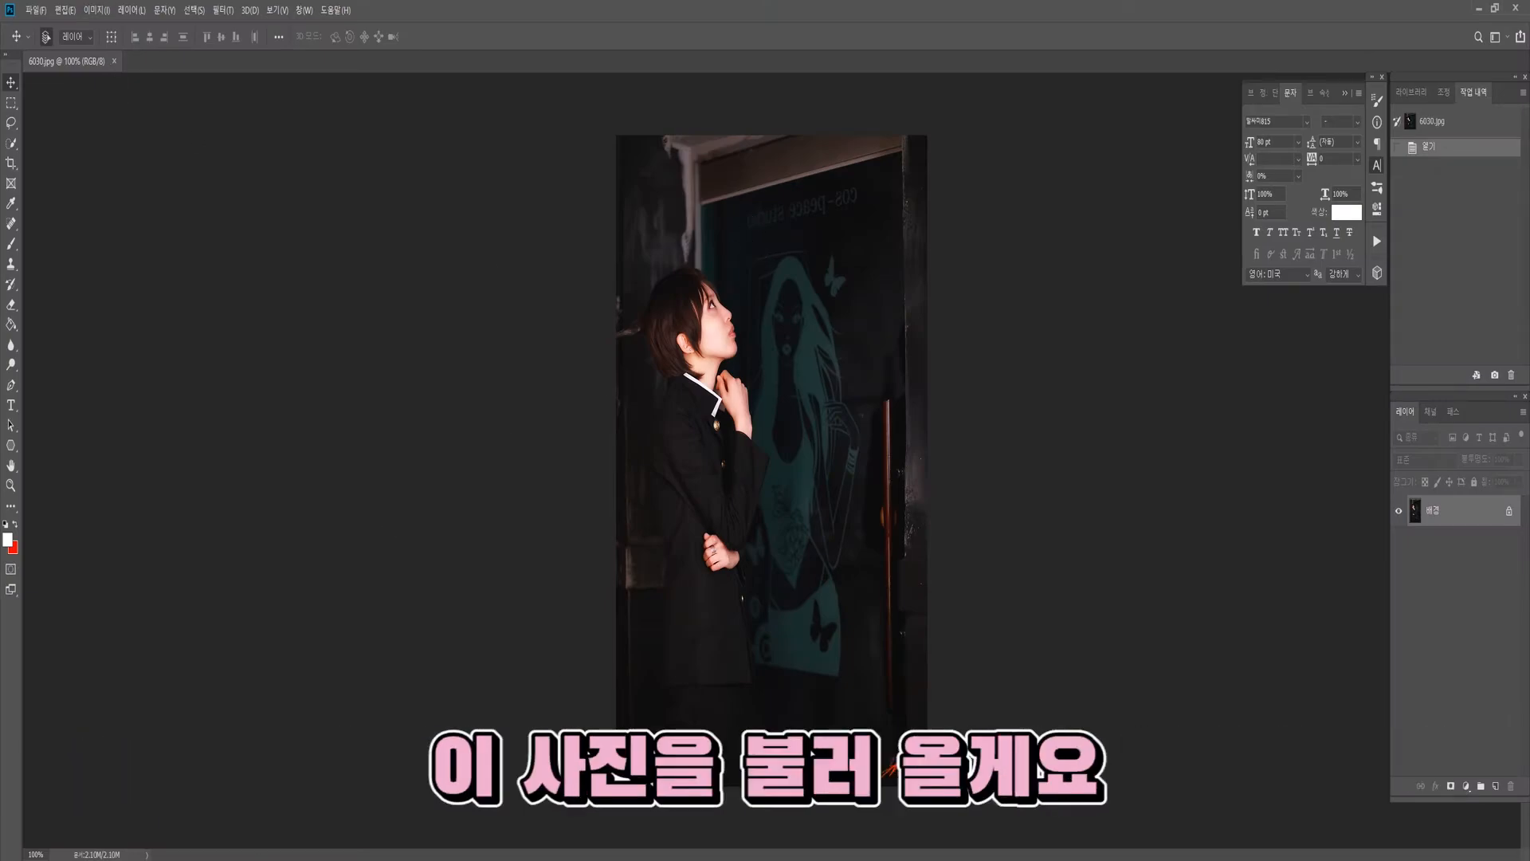
- In Photoshop, open 6030-removebg.png from the 명탐정코난합성 folder as a separate document
{"action": "mouse_move", "coordinate": [311, 857]}
{"action": "left_click", "coordinate": [231, 824]}
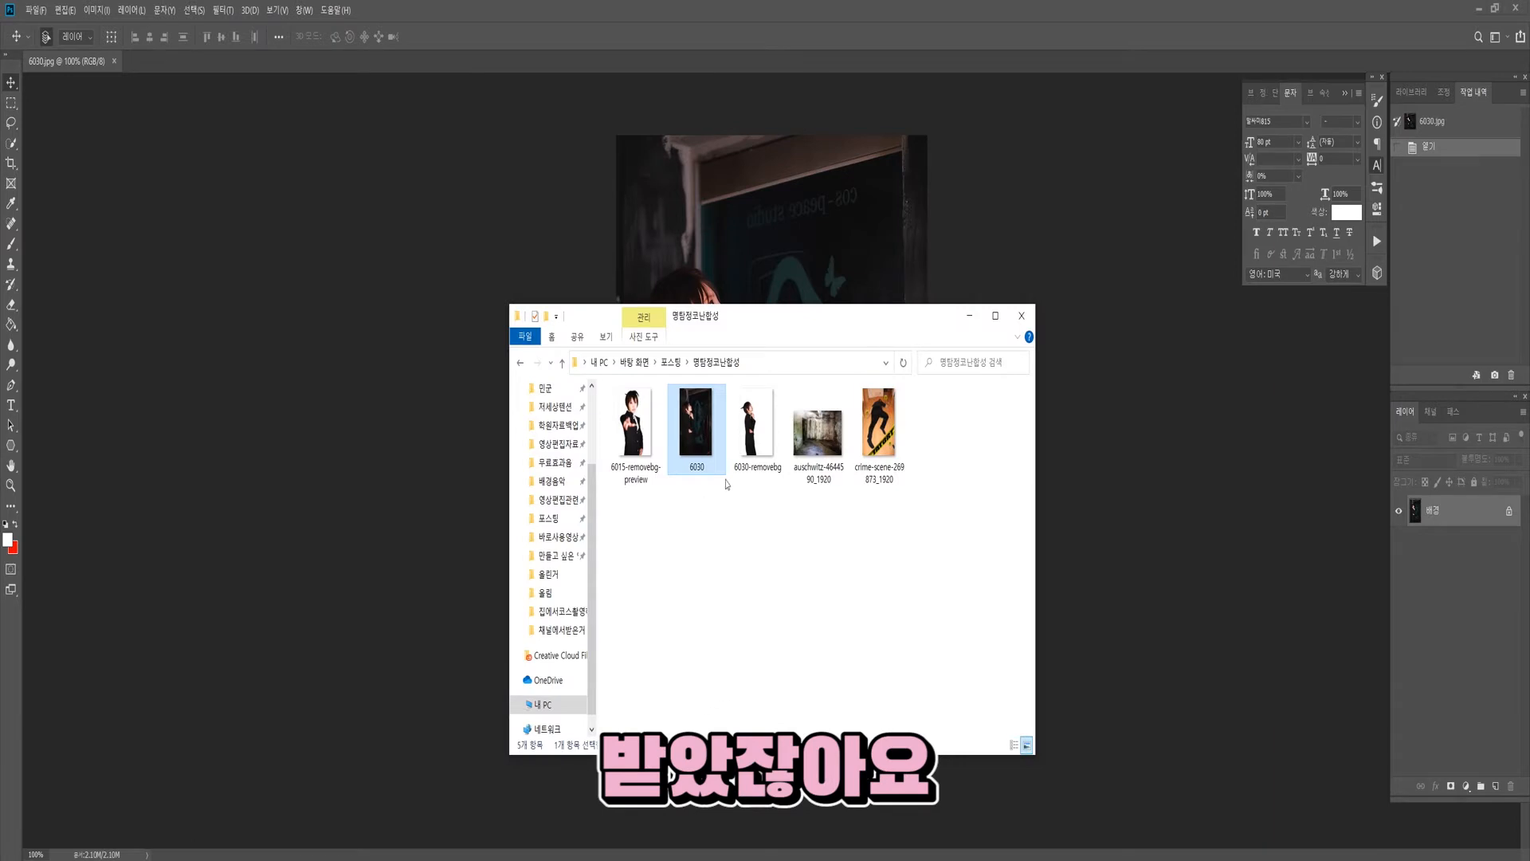
{"action": "left_click_drag", "start_coordinate": [755, 422], "coordinate": [215, 63]}
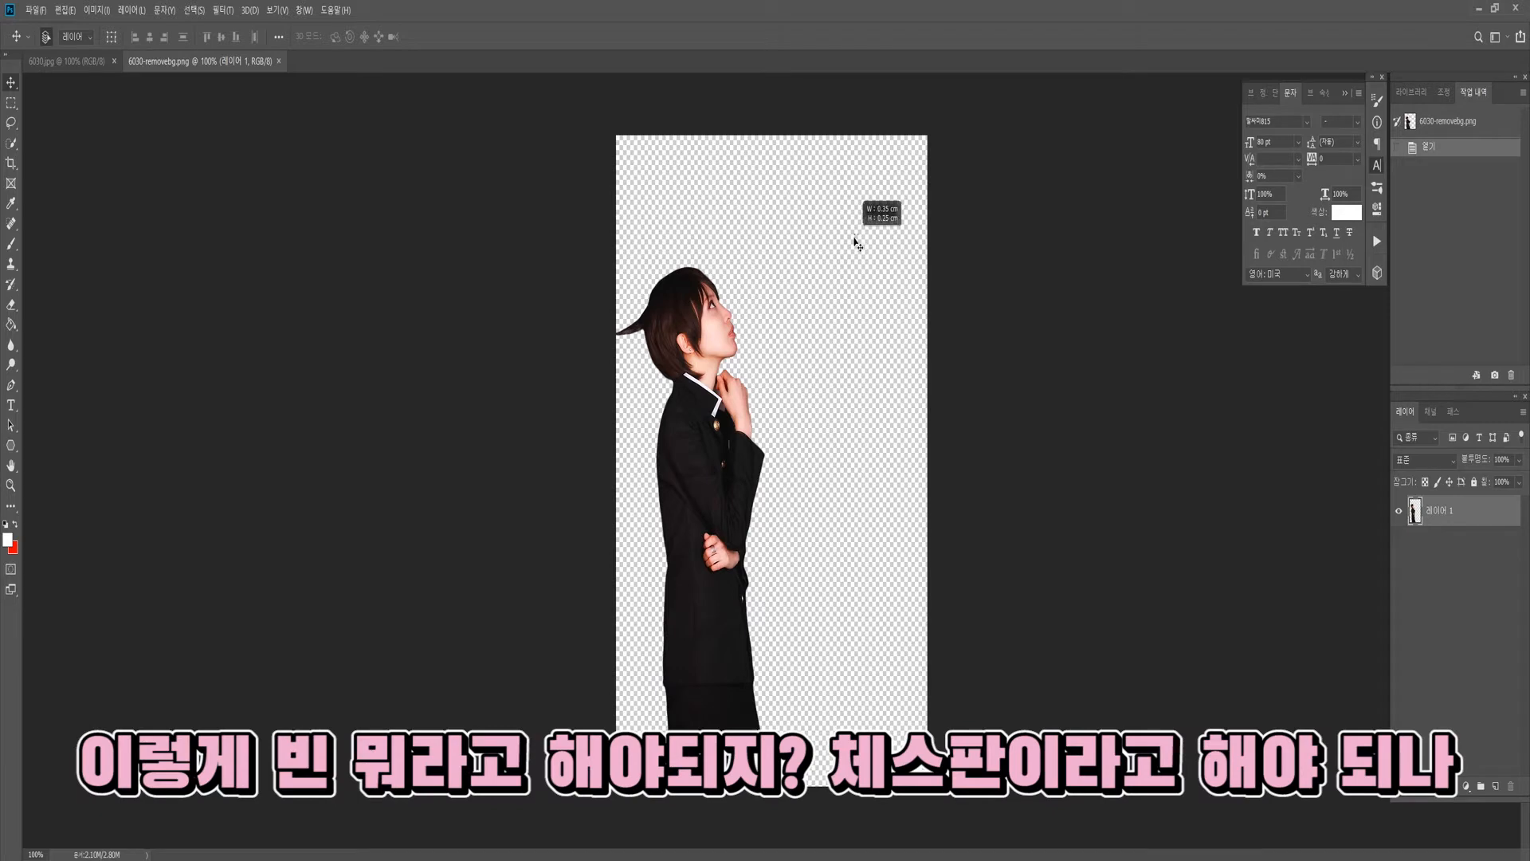
{"action": "left_click", "coordinate": [859, 243]}
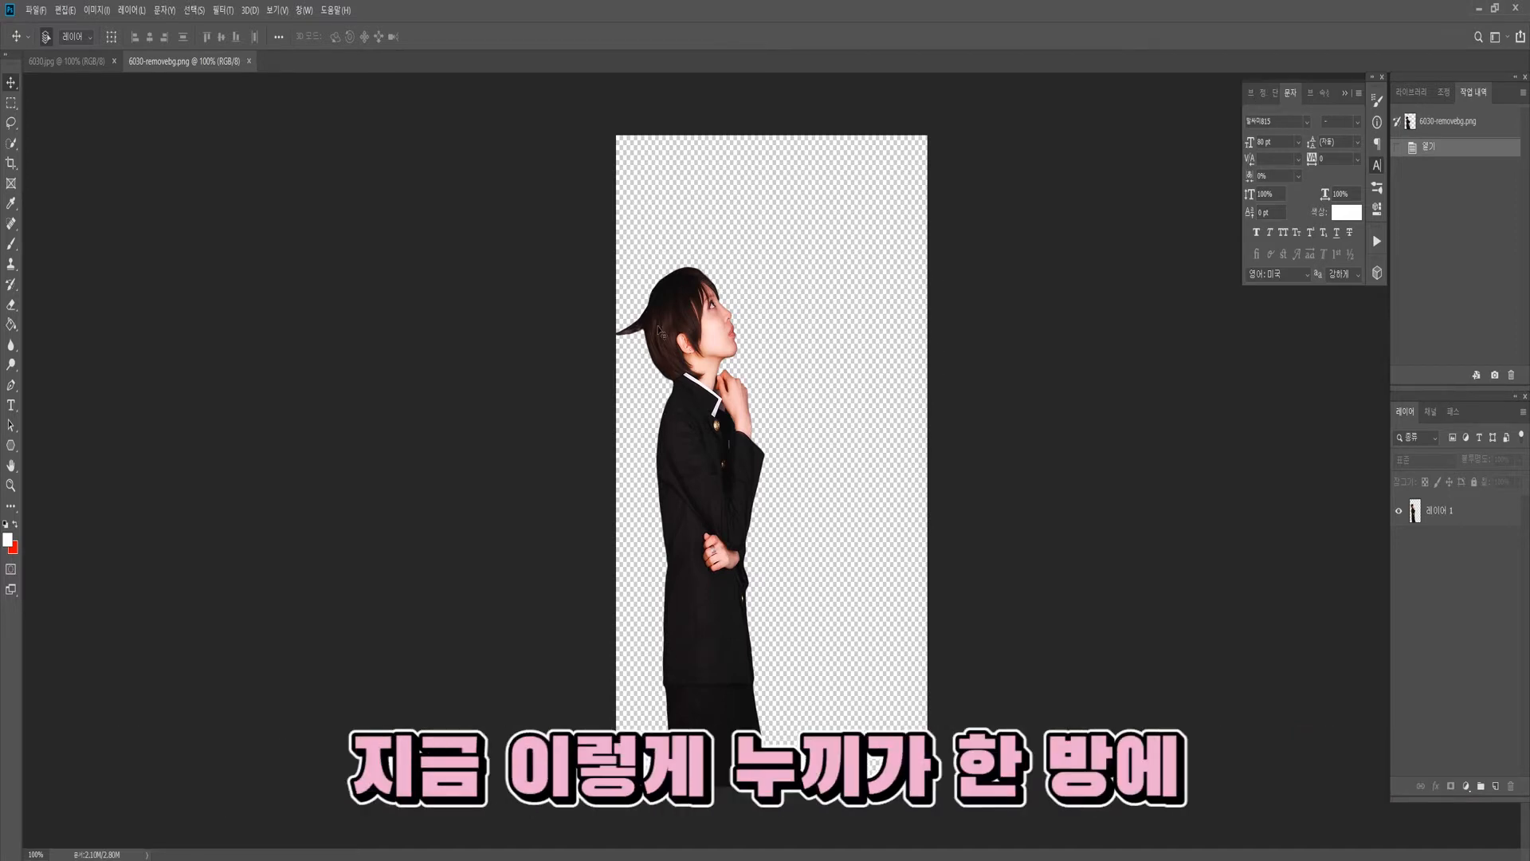
- Examine the cutout figure's edges and image quality at several magnifications
{"action": "scroll", "coordinate": [682, 397], "scroll_direction": "up", "scroll_amount": 5}
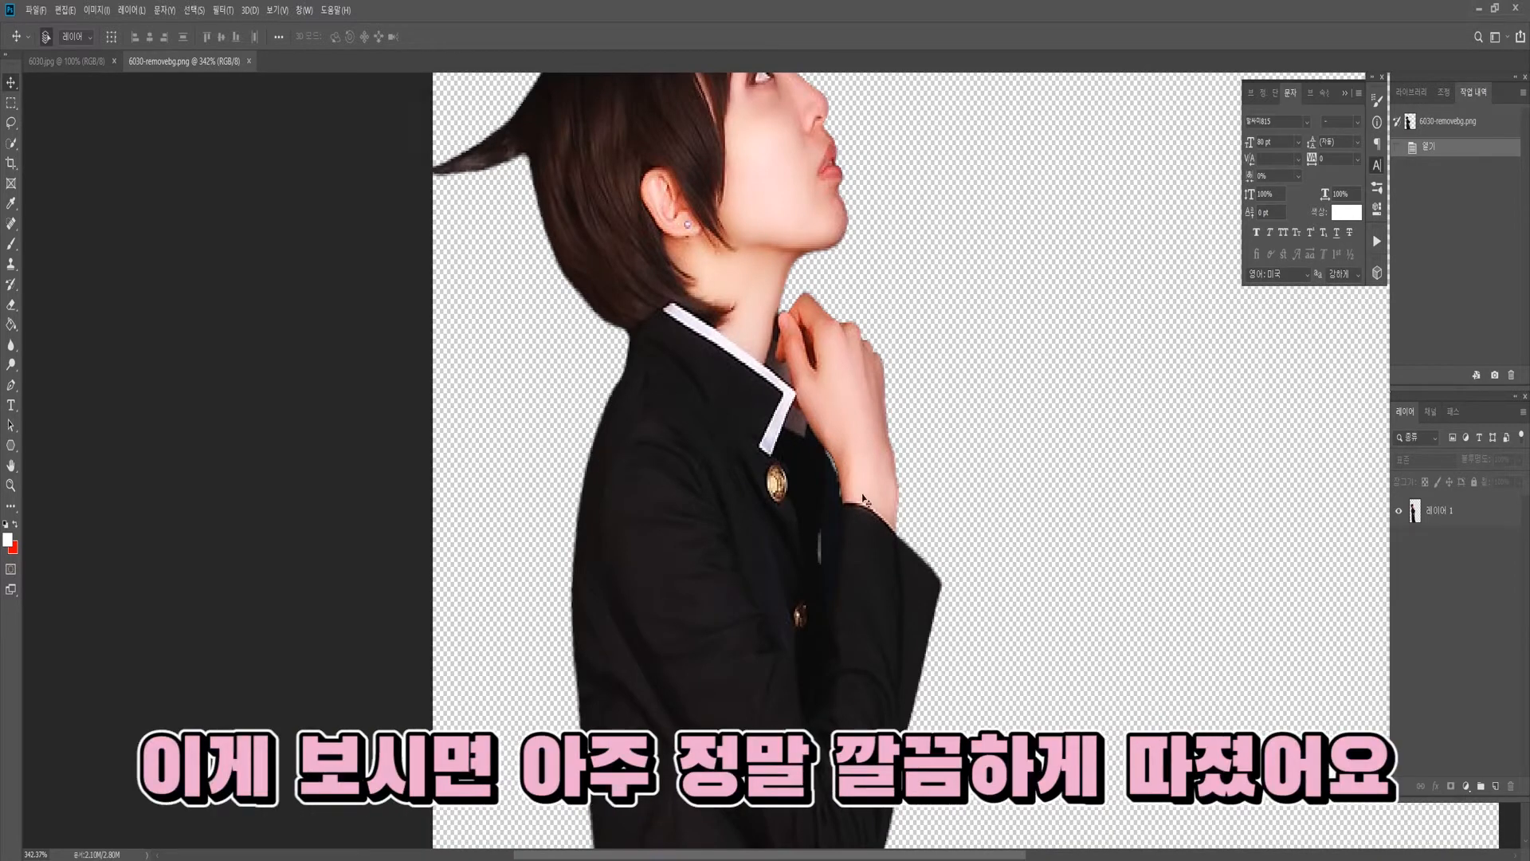
{"action": "scroll", "coordinate": [897, 398], "scroll_direction": "down", "scroll_amount": 4}
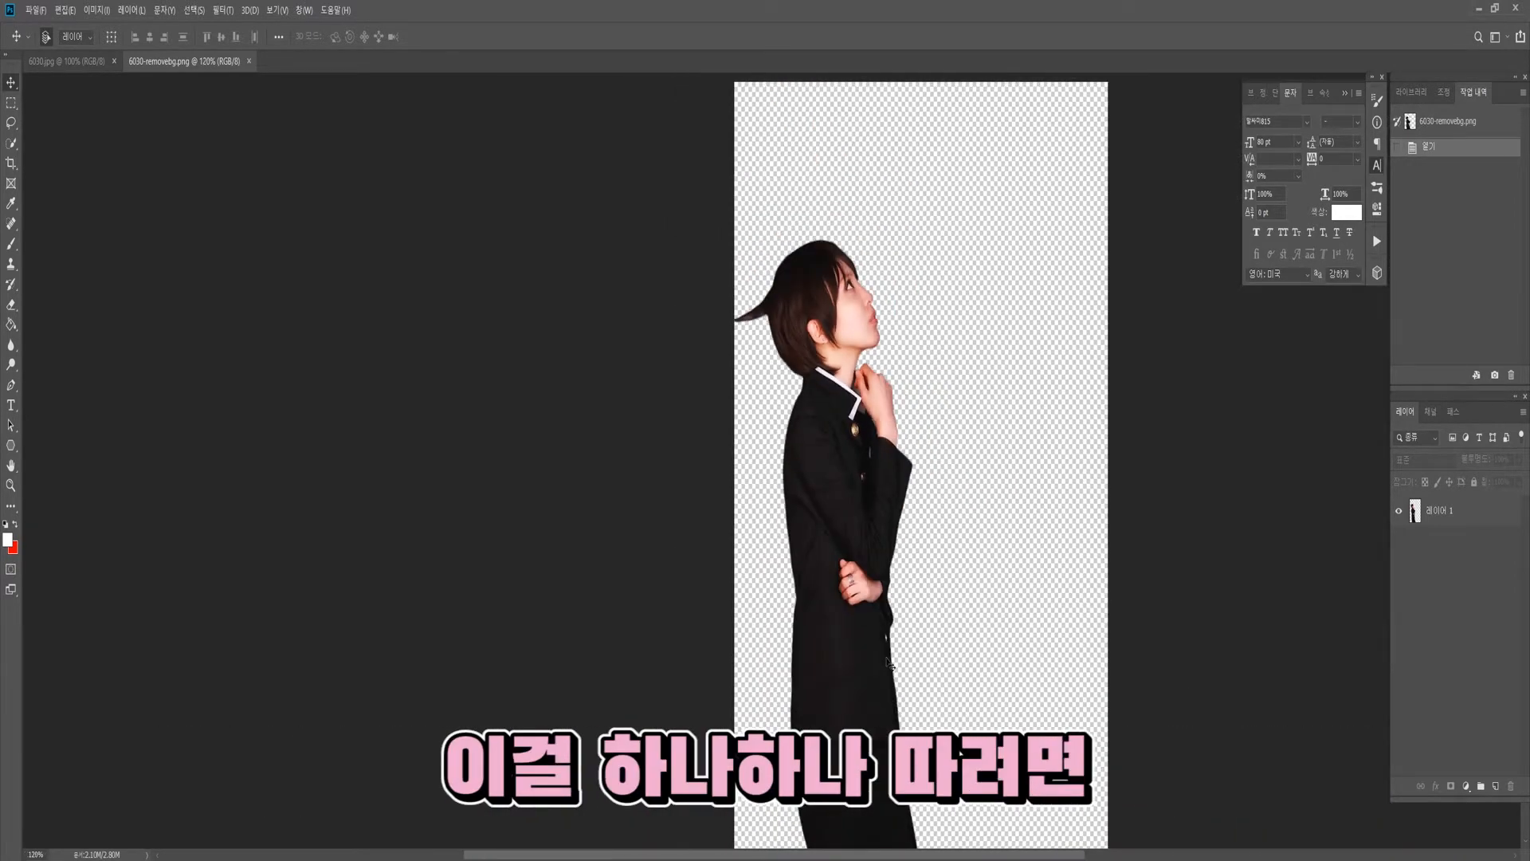
{"action": "scroll", "coordinate": [890, 664], "scroll_direction": "down", "scroll_amount": 4}
{"action": "scroll", "coordinate": [920, 644], "scroll_direction": "up", "scroll_amount": 7}
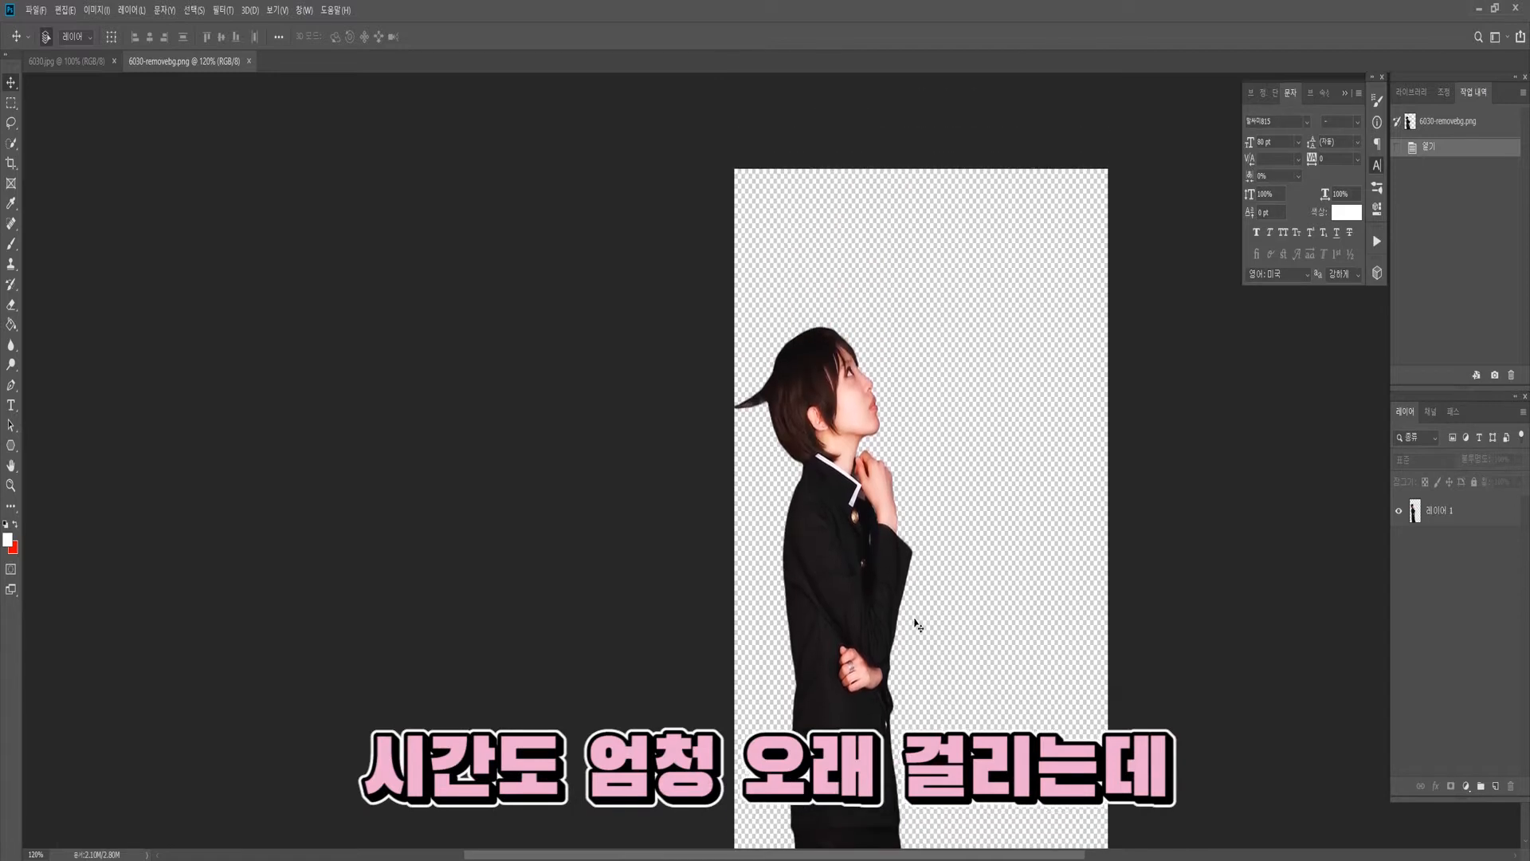
{"action": "scroll", "coordinate": [877, 598], "scroll_direction": "down", "scroll_amount": 1}
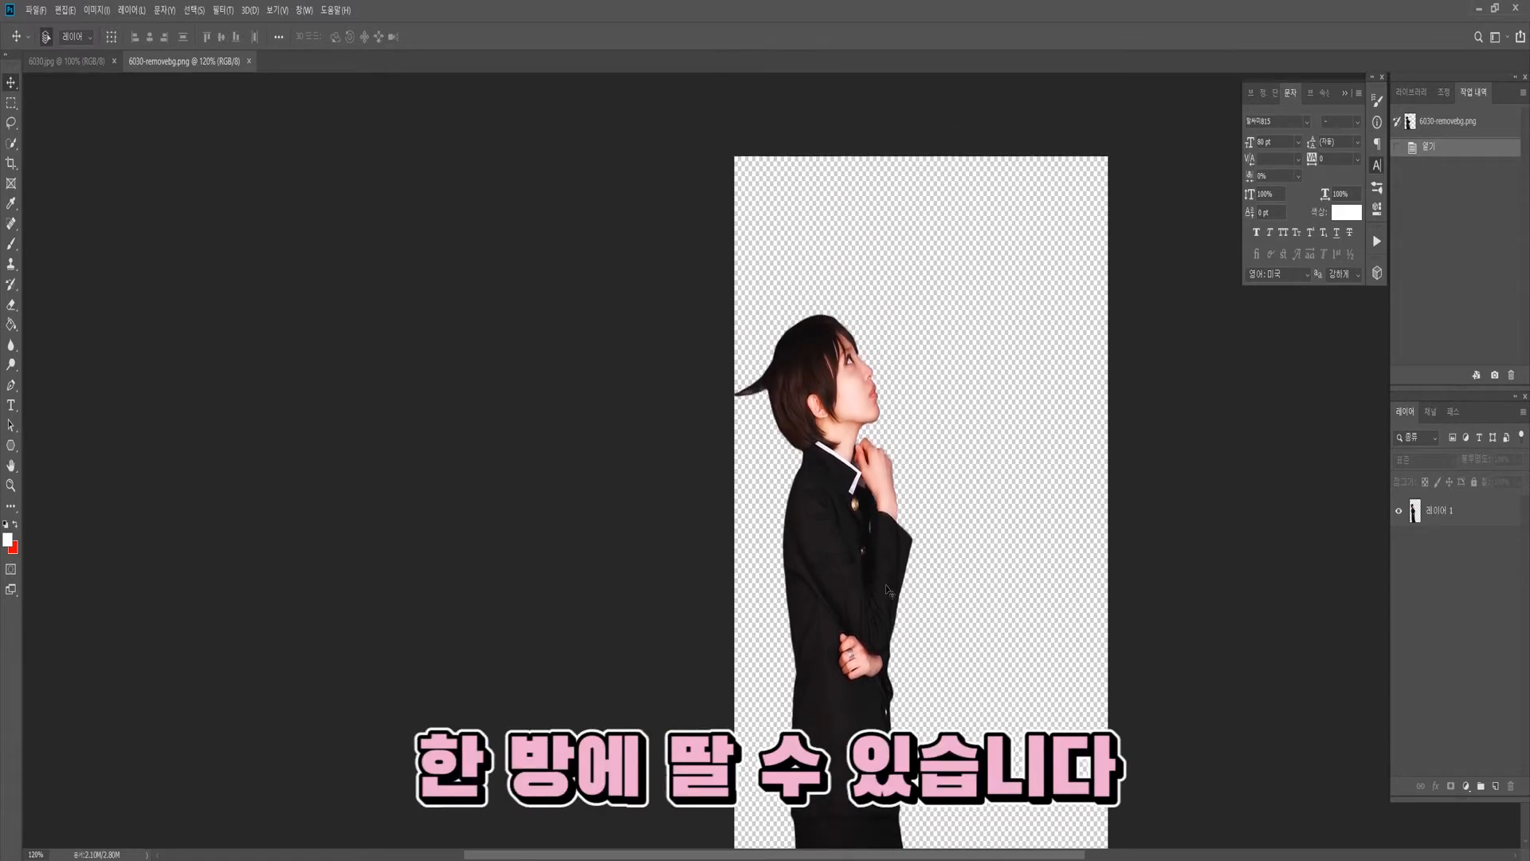
{"action": "scroll", "coordinate": [885, 588], "scroll_direction": "up", "scroll_amount": 8}
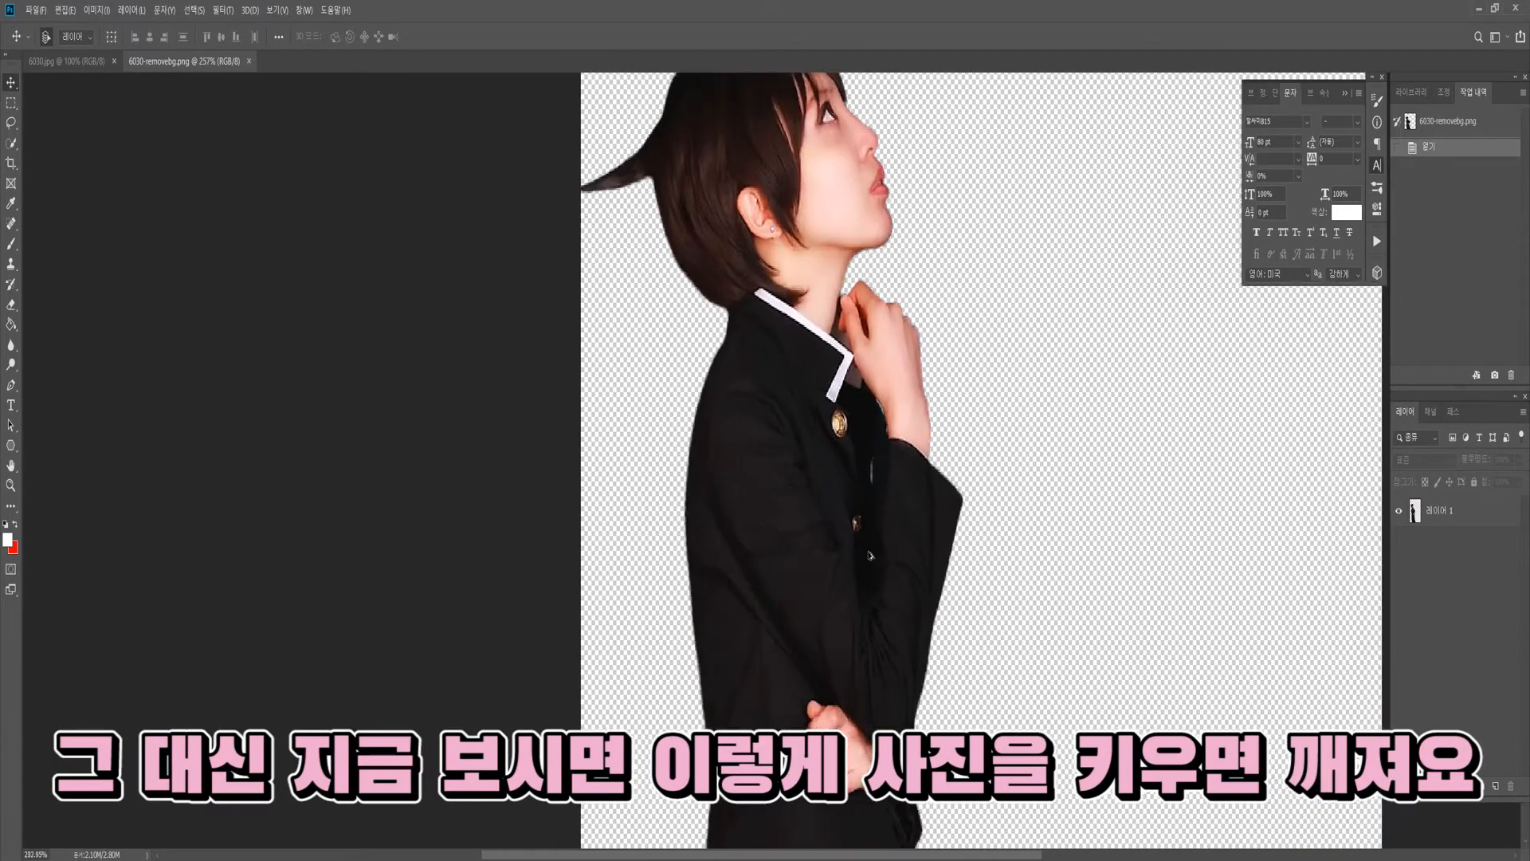
{"action": "scroll", "coordinate": [891, 407], "scroll_direction": "up", "scroll_amount": 5}
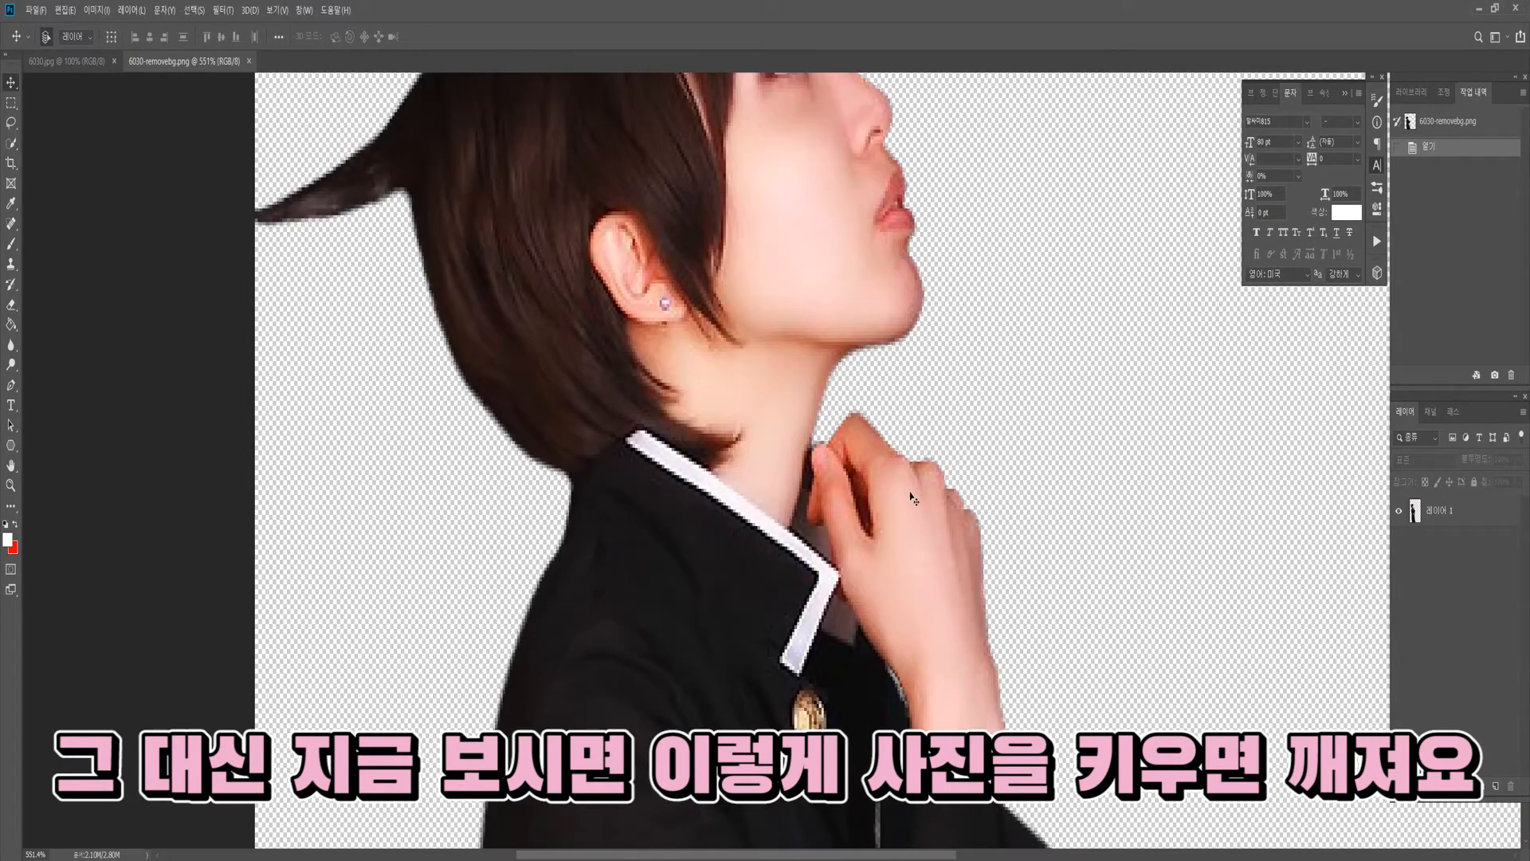
{"action": "scroll", "coordinate": [912, 497], "scroll_direction": "down", "scroll_amount": 10}
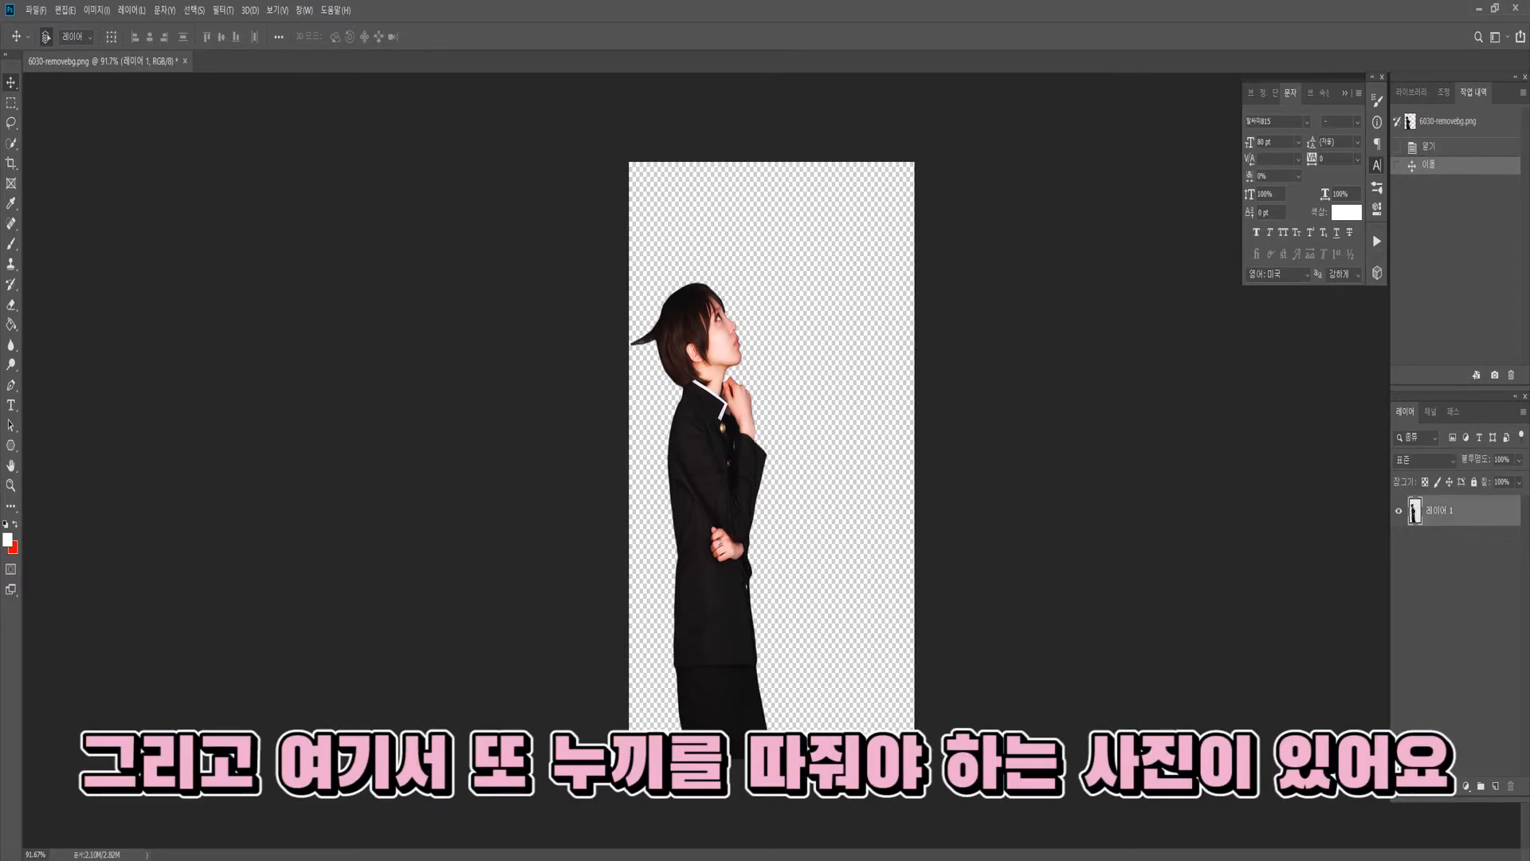
- View crime-scene-269873_1920 from the 명탐정코난합성 folder in the image viewer and close it again
{"action": "mouse_move", "coordinate": [374, 809]}
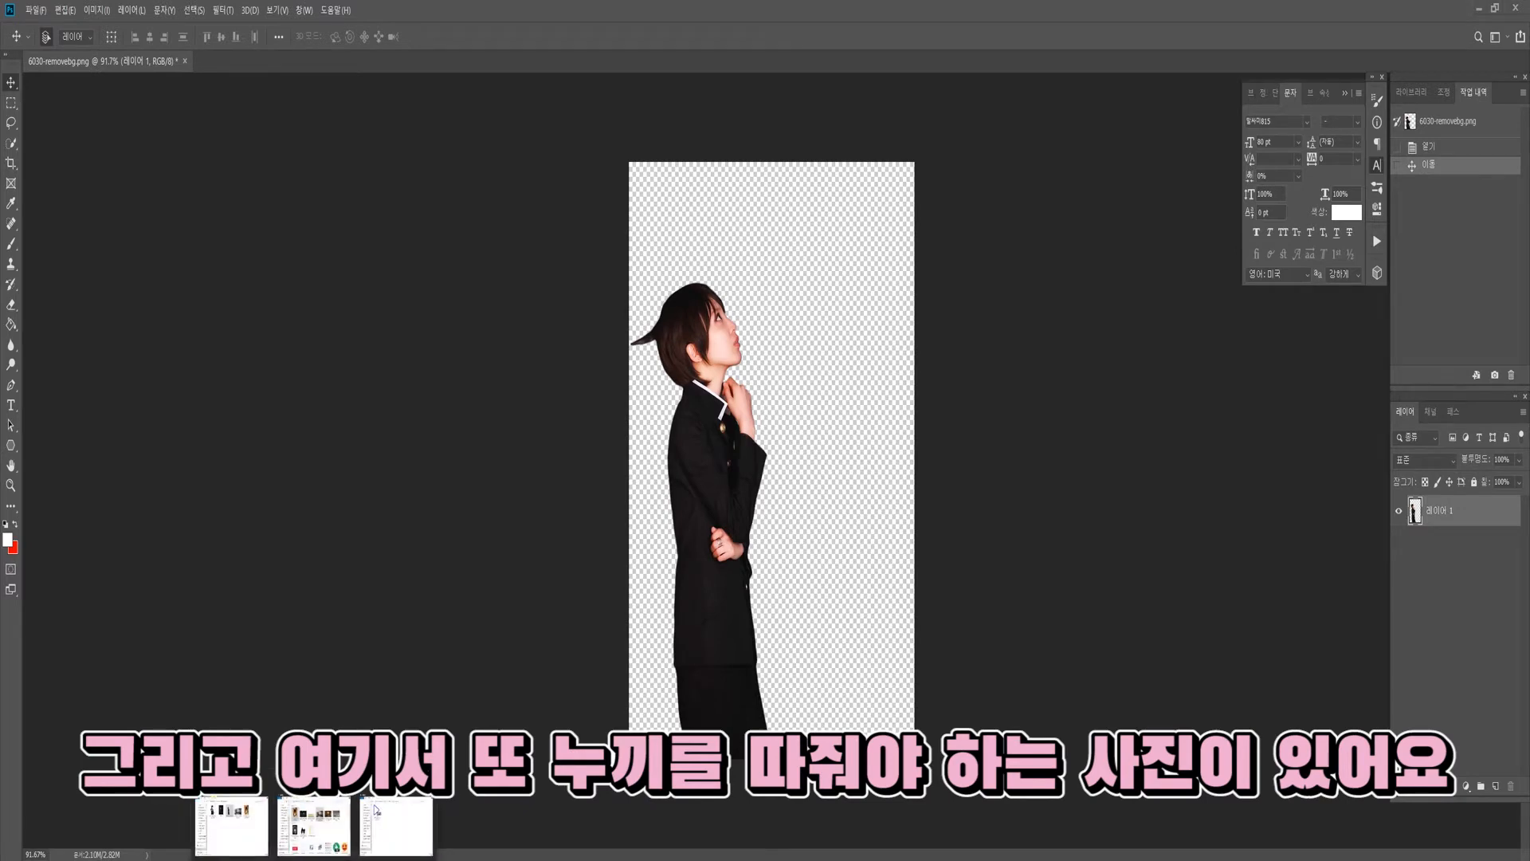
{"action": "left_click", "coordinate": [263, 829]}
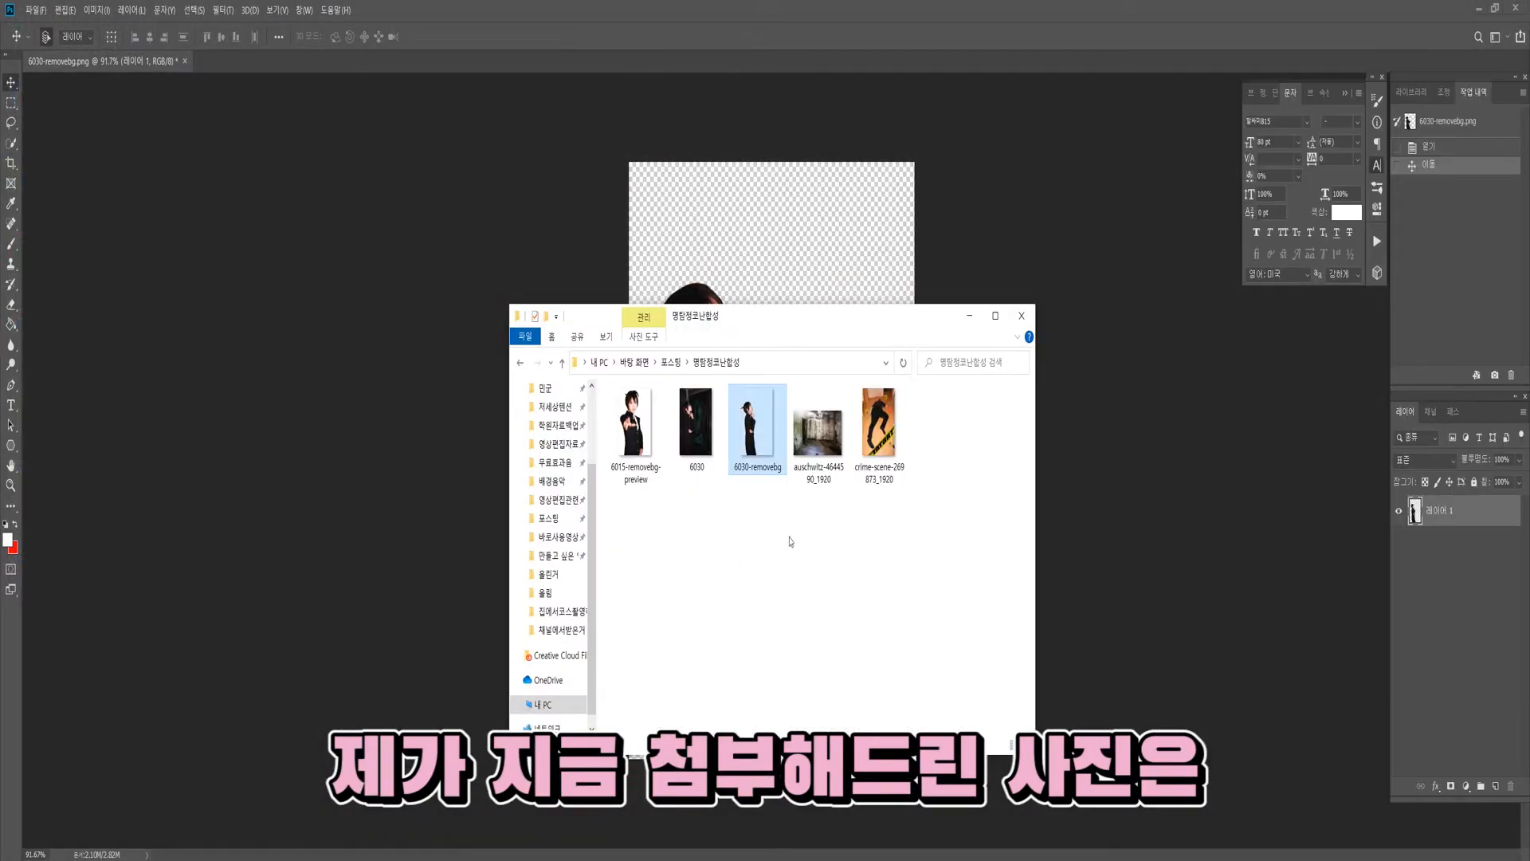
{"action": "left_click", "coordinate": [819, 430]}
{"action": "left_click", "coordinate": [874, 441], "text": "ctrl"}
{"action": "double_click", "coordinate": [879, 430]}
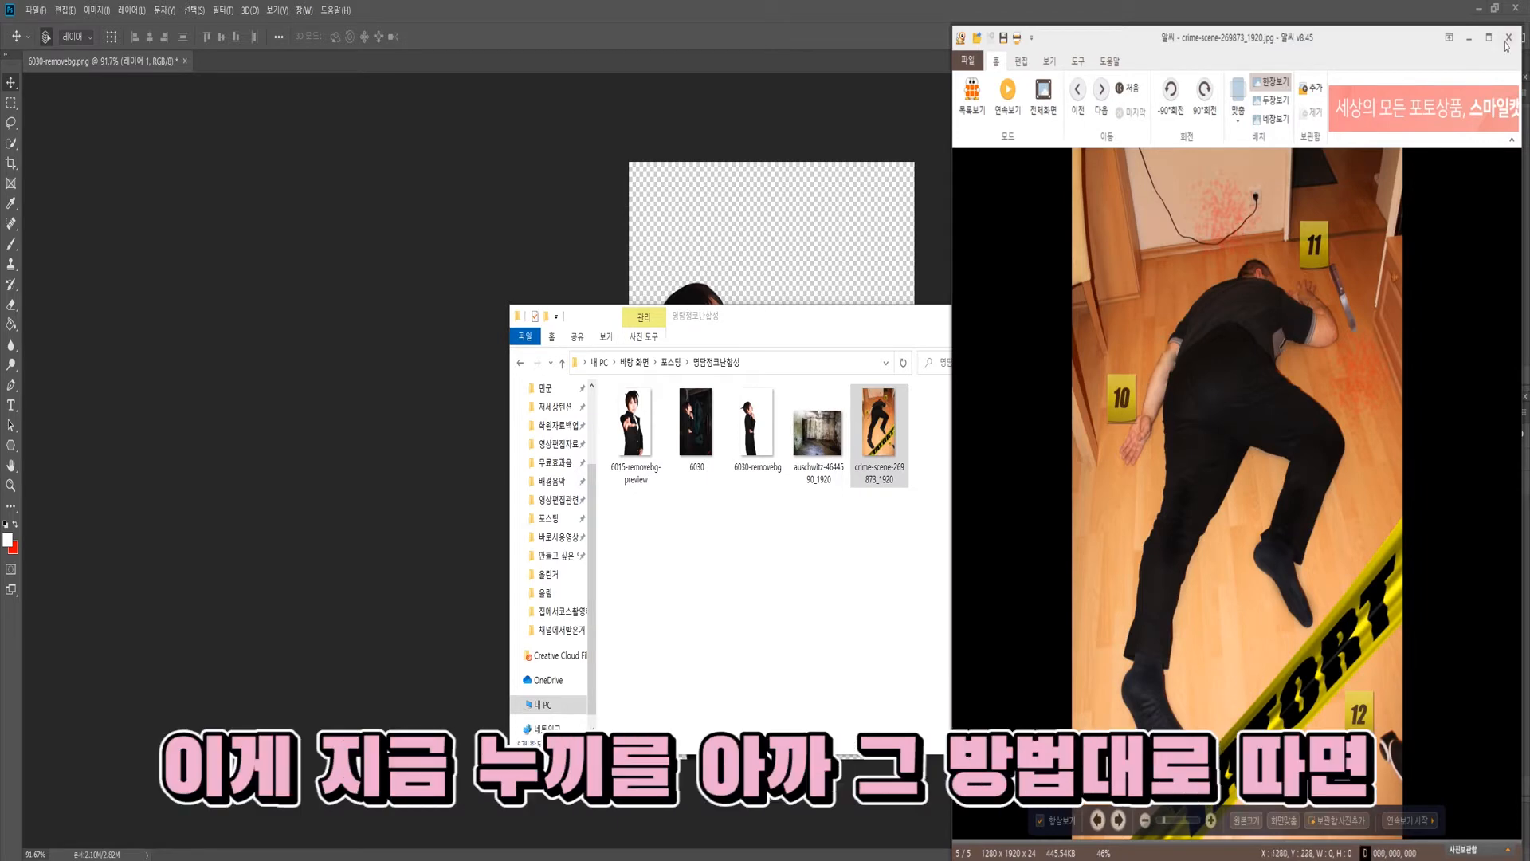
{"action": "key", "text": "Escape"}
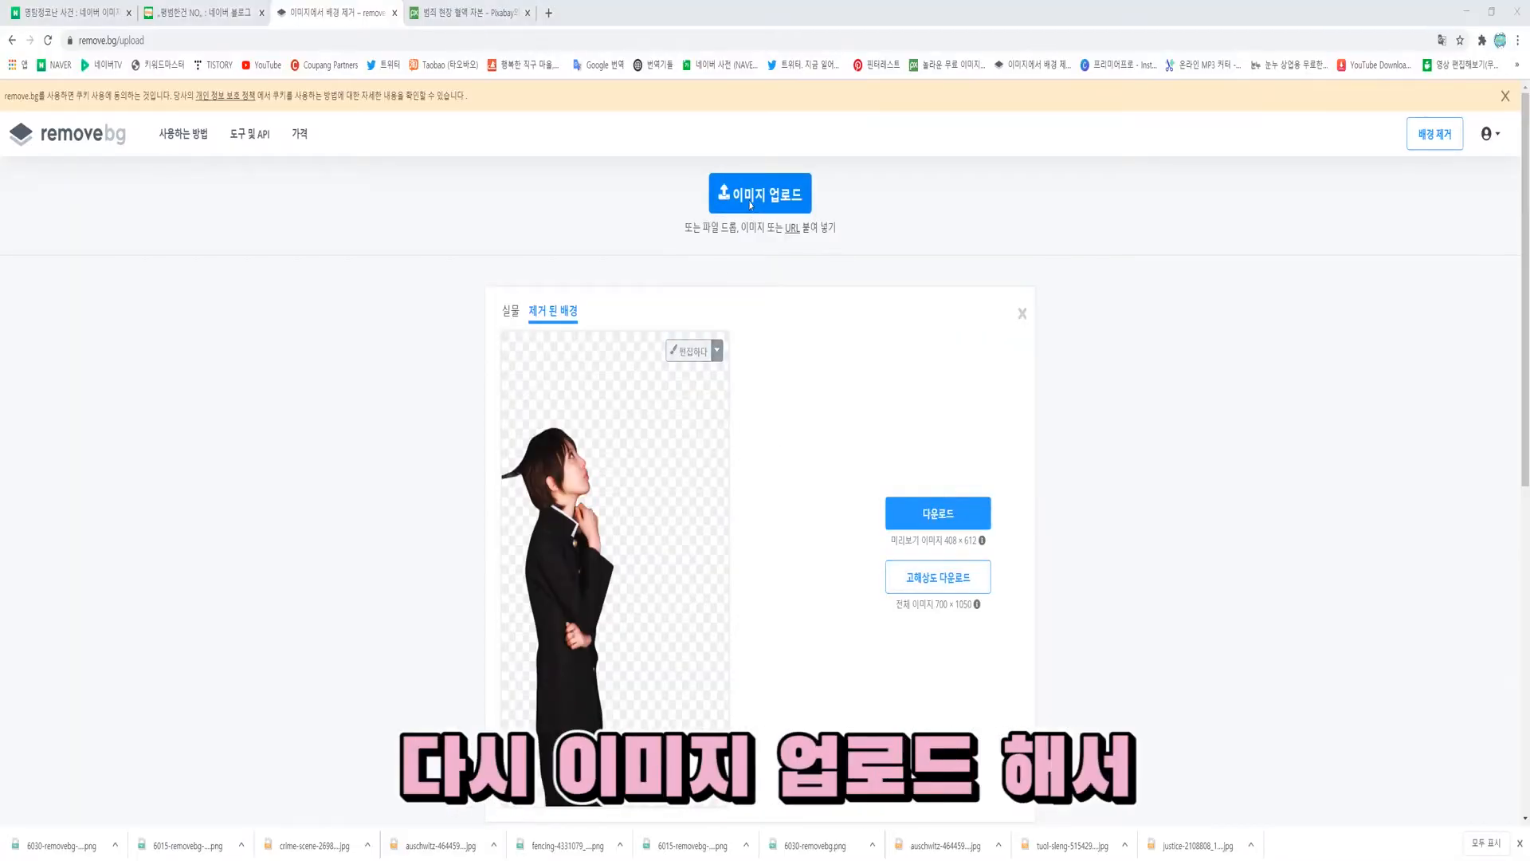
- In the browser, upload the crime-scene-269873_1920 photo to remove.bg to remove its background
{"action": "left_click", "coordinate": [749, 205]}
{"action": "left_click", "coordinate": [1304, 343]}
{"action": "double_click", "coordinate": [1306, 344]}
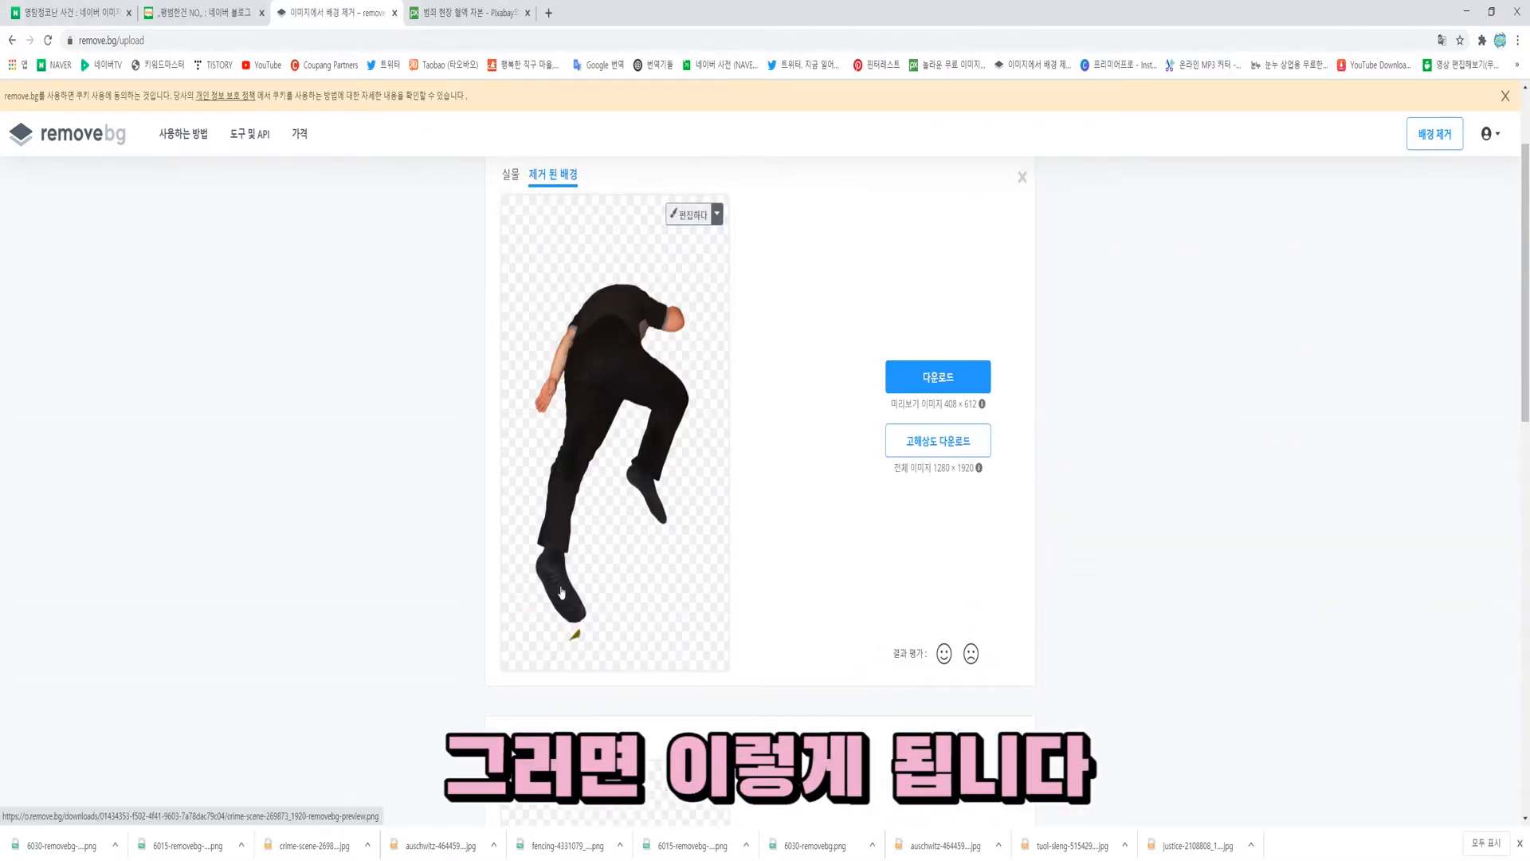
{"action": "left_click", "coordinate": [624, 304]}
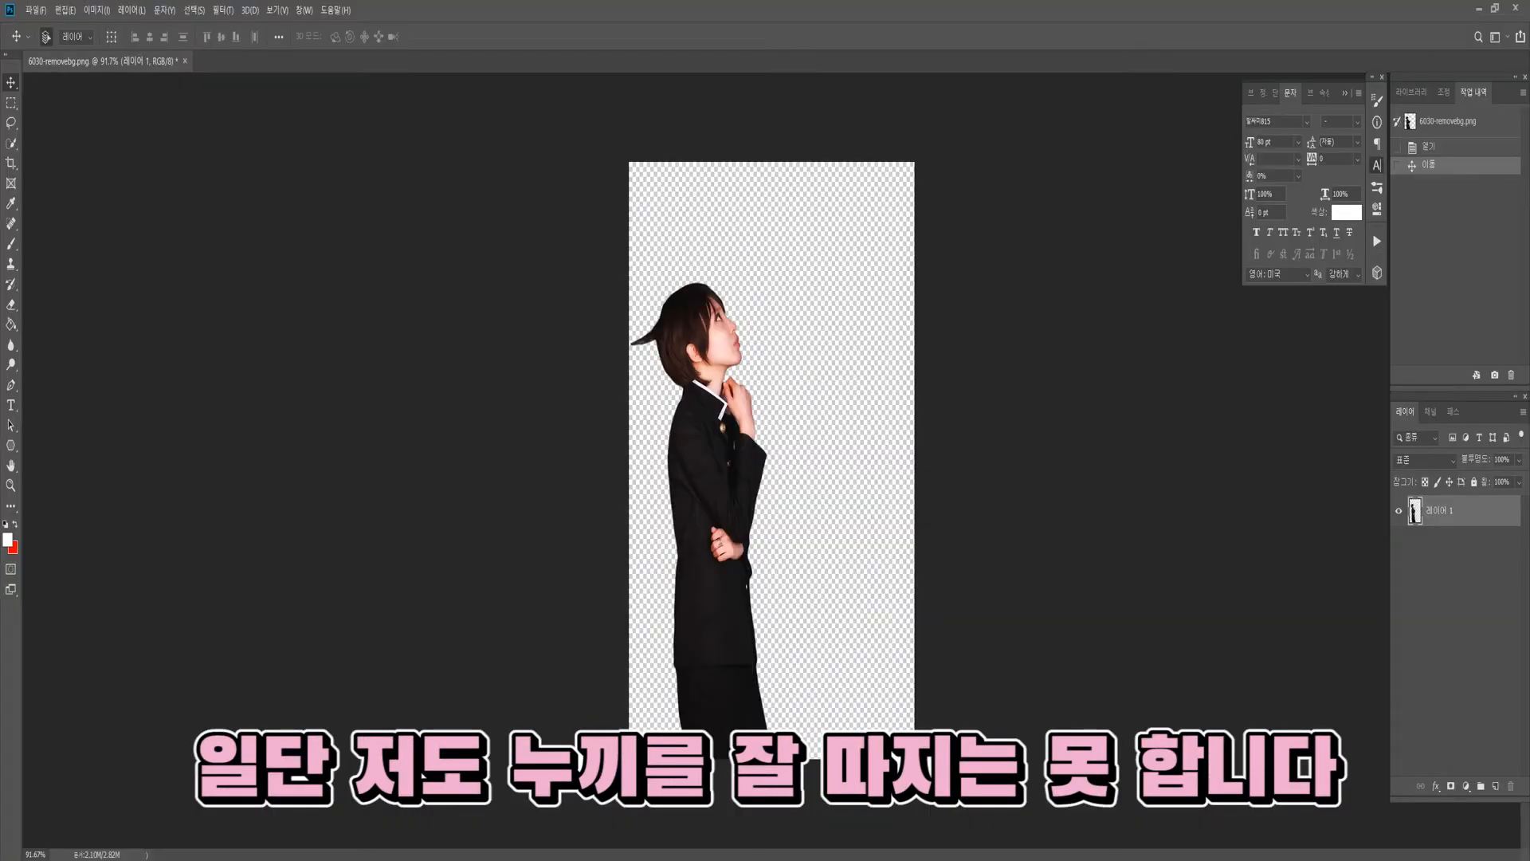
- Switch to Photoshop and open the original crime-scene-269873_1920.jpg as a separate document
{"action": "mouse_move", "coordinate": [315, 859]}
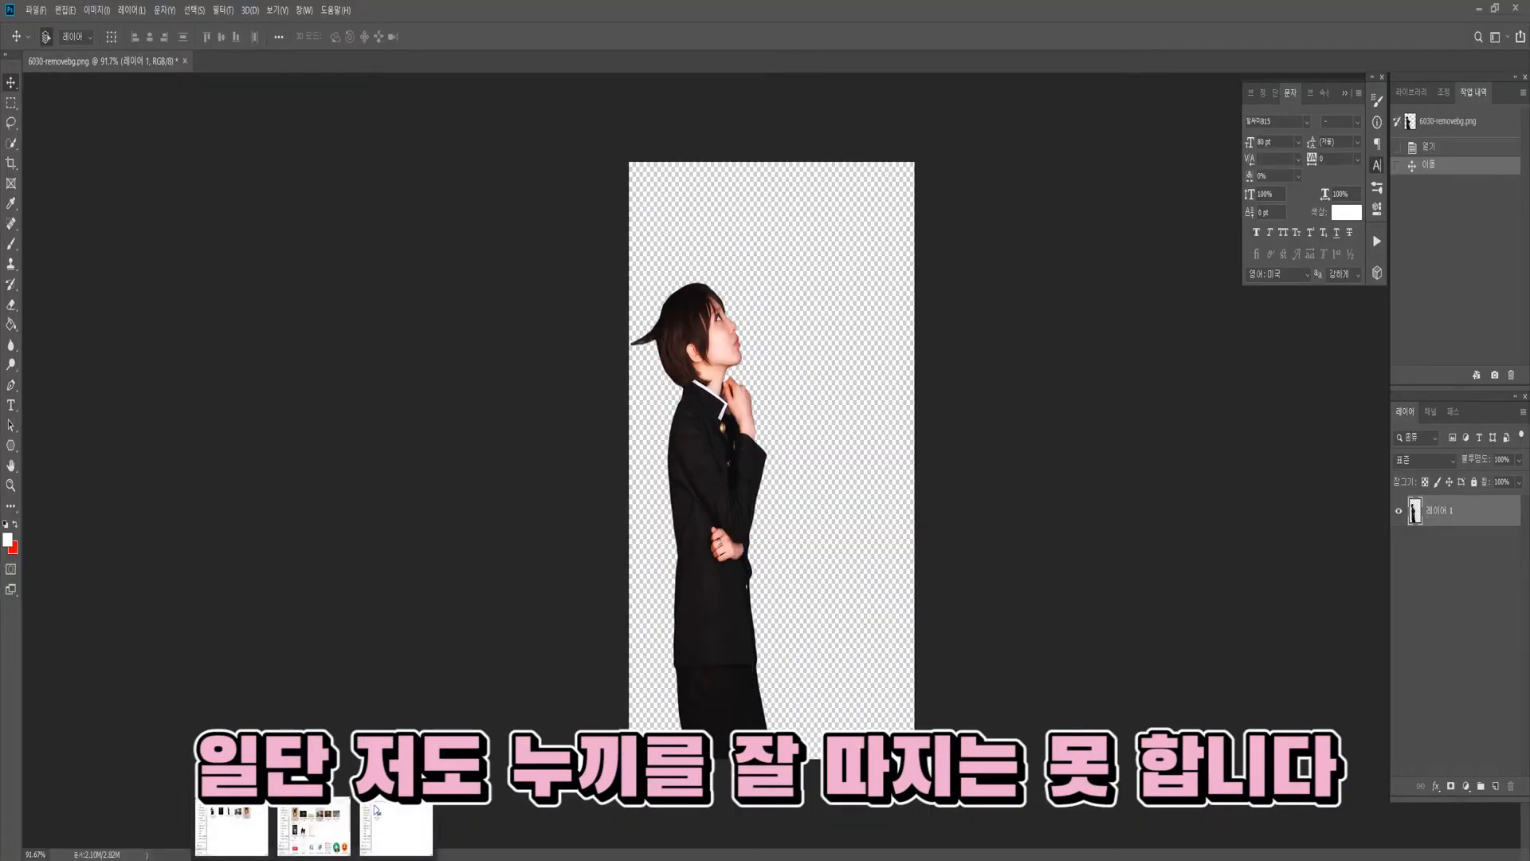
{"action": "left_click", "coordinate": [315, 833]}
{"action": "left_click_drag", "start_coordinate": [846, 433], "coordinate": [319, 56]}
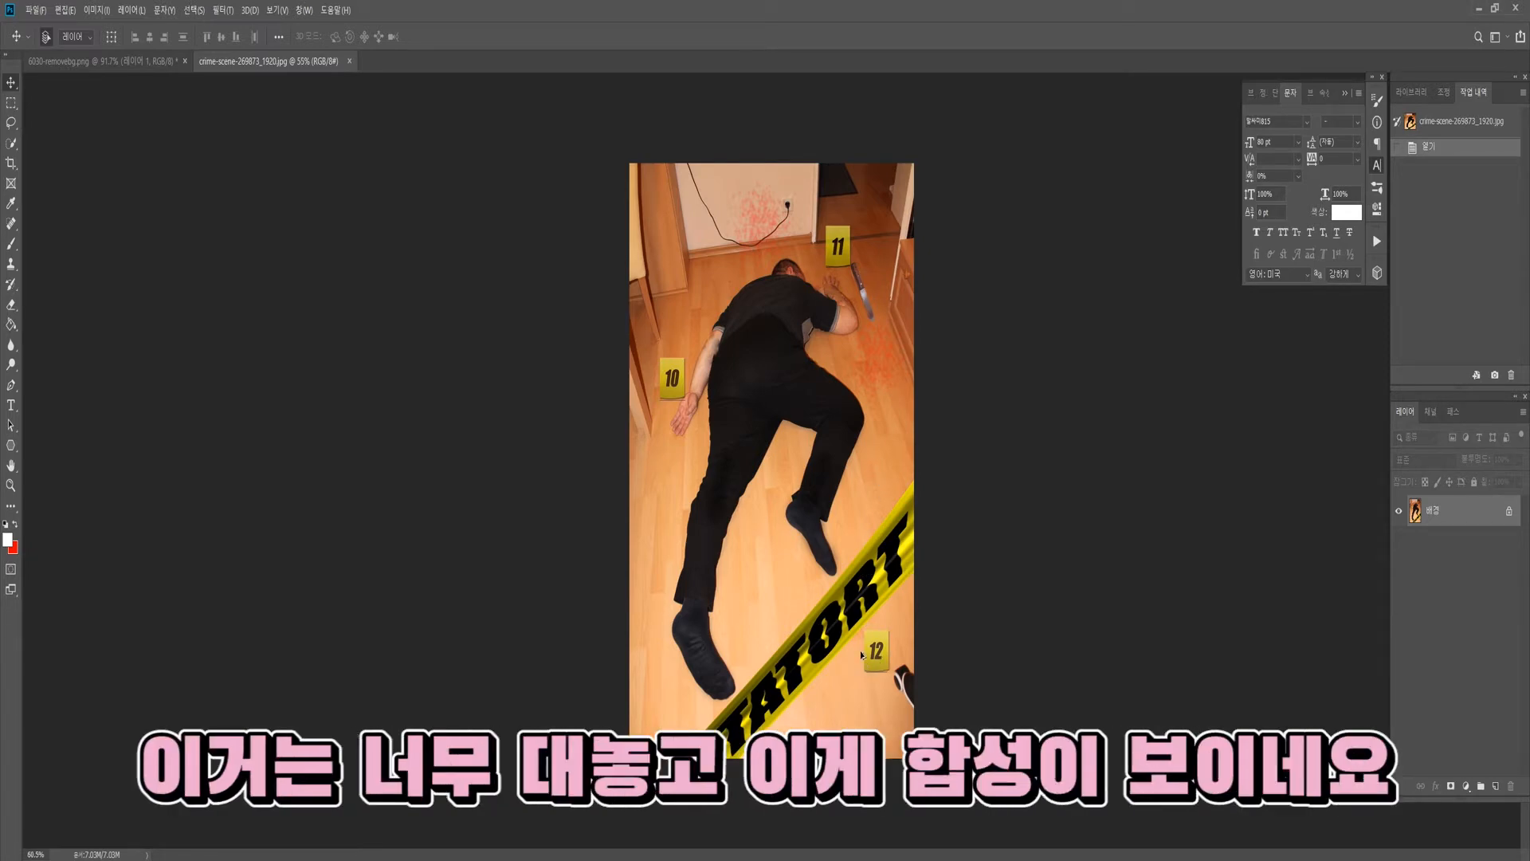
{"action": "scroll", "coordinate": [862, 655], "scroll_direction": "up", "scroll_amount": 2}
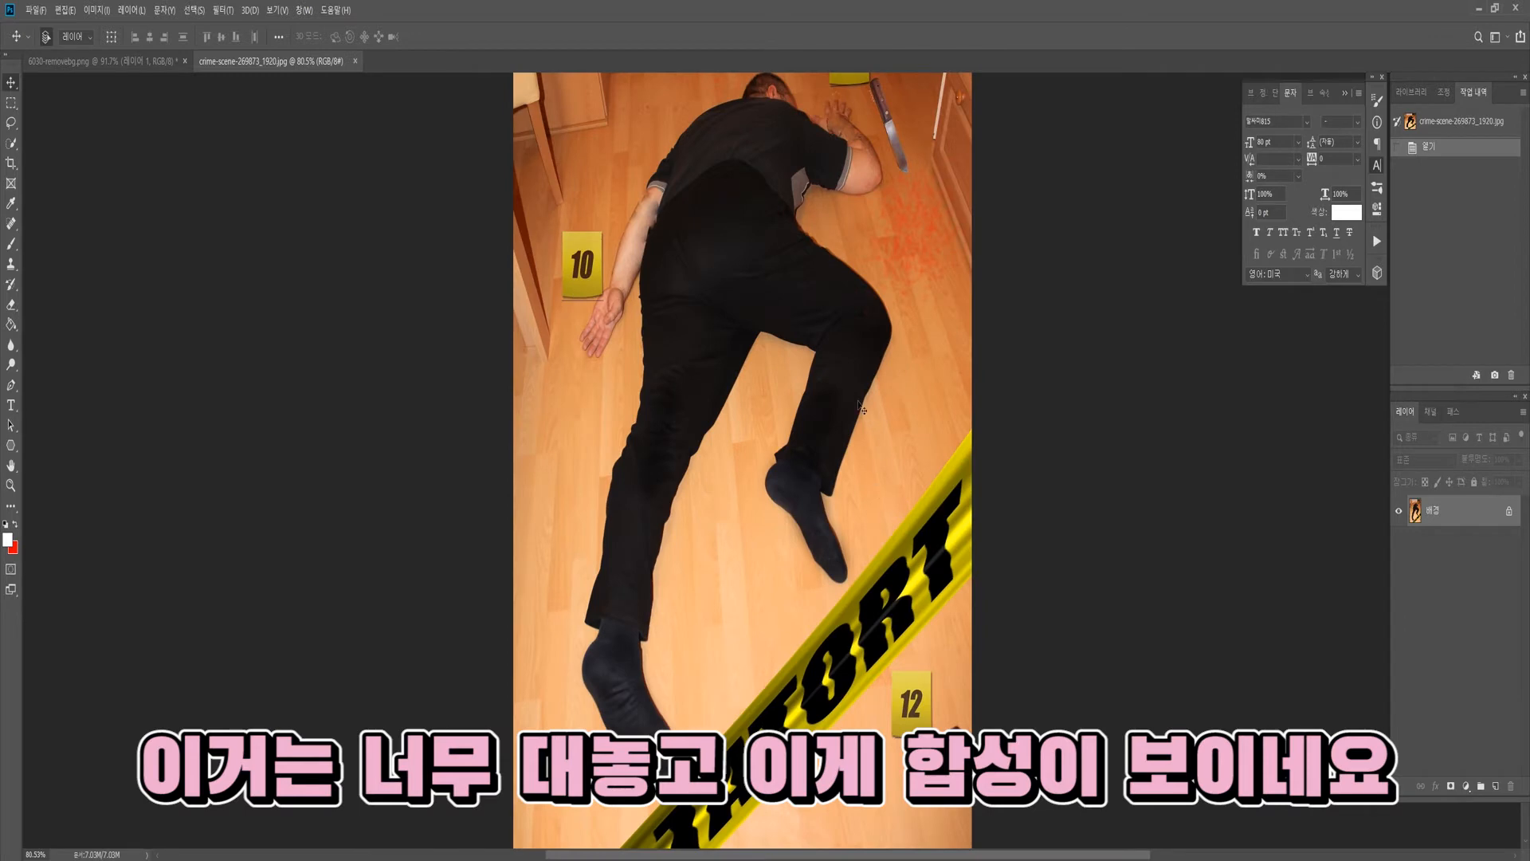
- Erase the leftover floor patches around the feet and trouser legs with the Magic Eraser at tolerance 32
{"action": "scroll", "coordinate": [862, 408], "scroll_direction": "down", "scroll_amount": 4}
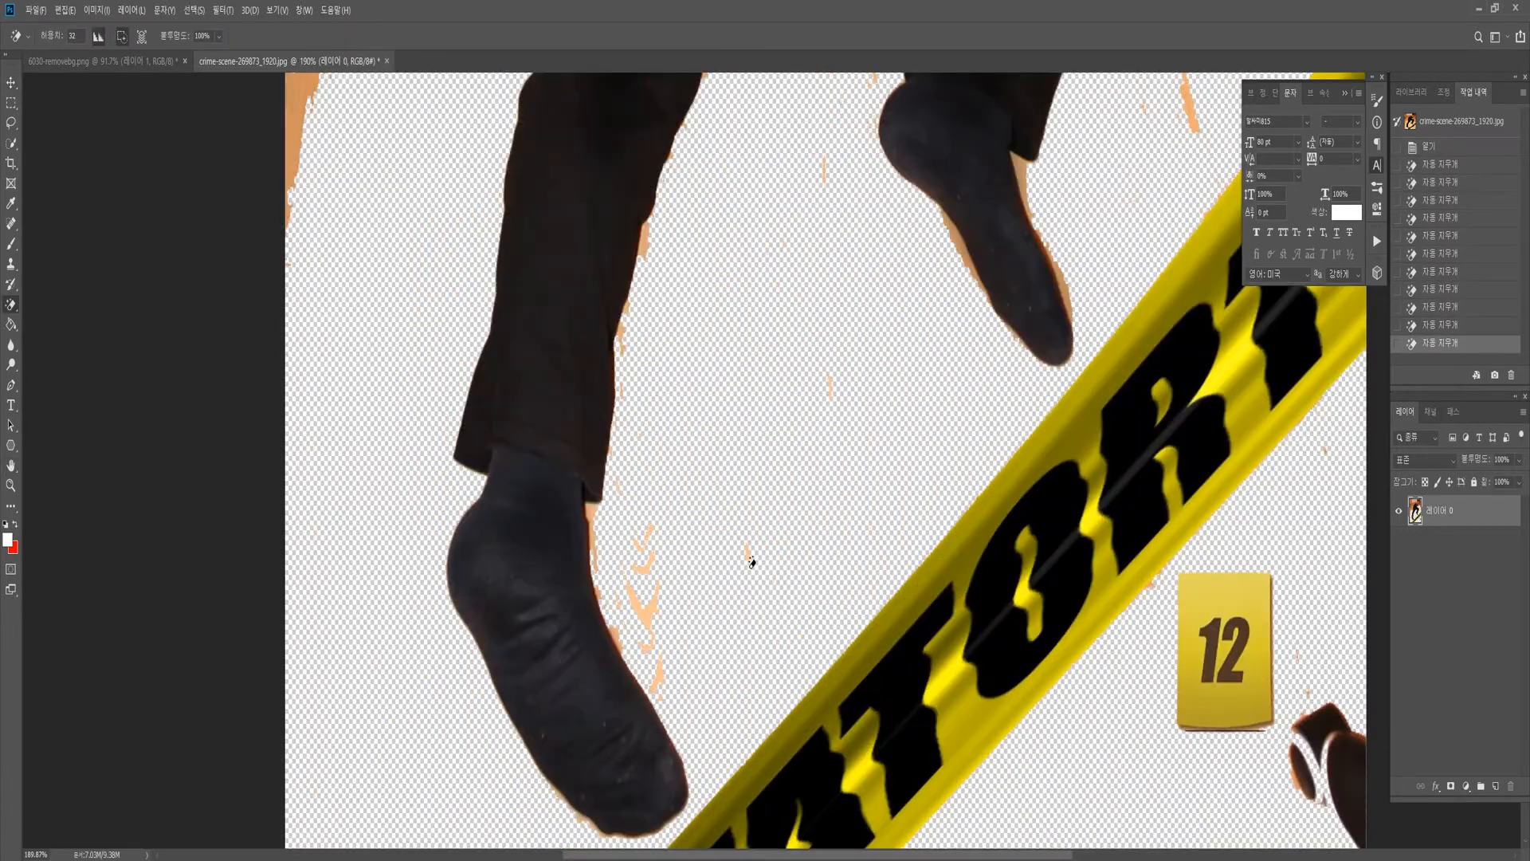
{"action": "left_click", "coordinate": [643, 610]}
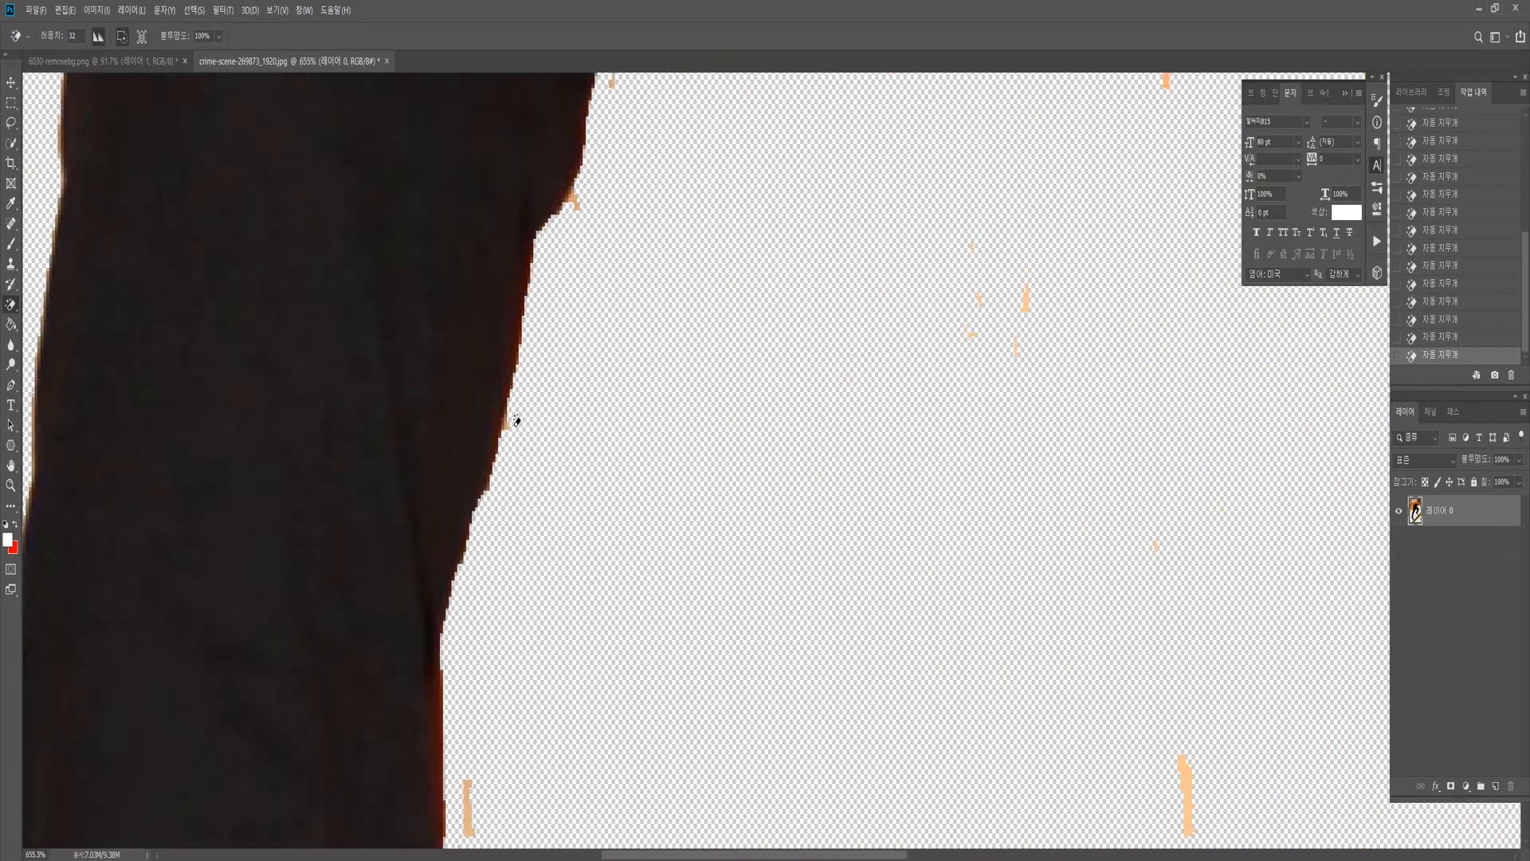
{"action": "left_click_drag", "start_coordinate": [558, 215], "coordinate": [564, 717]}
{"action": "left_click", "coordinate": [577, 703]}
{"action": "left_click", "coordinate": [633, 512]}
{"action": "left_click_drag", "start_coordinate": [632, 515], "coordinate": [611, 720]}
{"action": "left_click", "coordinate": [738, 416]}
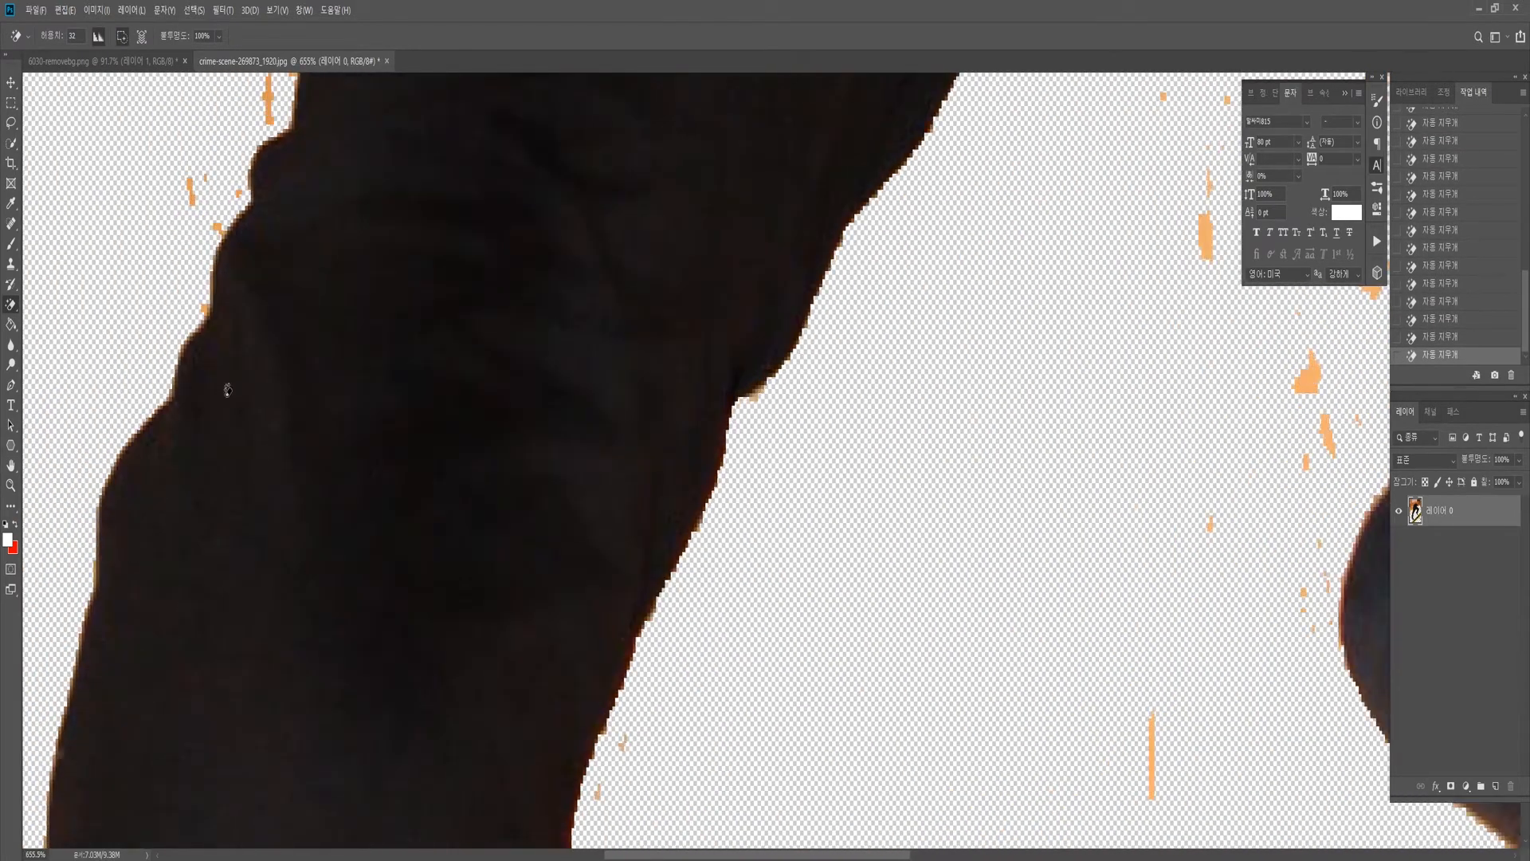
- Undo one Magic Eraser application and erase more of the background beside the body and on the wall above the head
{"action": "left_click_drag", "start_coordinate": [229, 389], "coordinate": [342, 717]}
{"action": "key", "text": "ctrl+z"}
{"action": "scroll", "coordinate": [439, 485], "scroll_direction": "down", "scroll_amount": 6}
{"action": "scroll", "coordinate": [439, 484], "scroll_direction": "down", "scroll_amount": 10}
{"action": "left_click", "coordinate": [1062, 356]}
{"action": "left_click_drag", "start_coordinate": [1063, 355], "coordinate": [1034, 796]}
{"action": "left_click", "coordinate": [621, 358]}
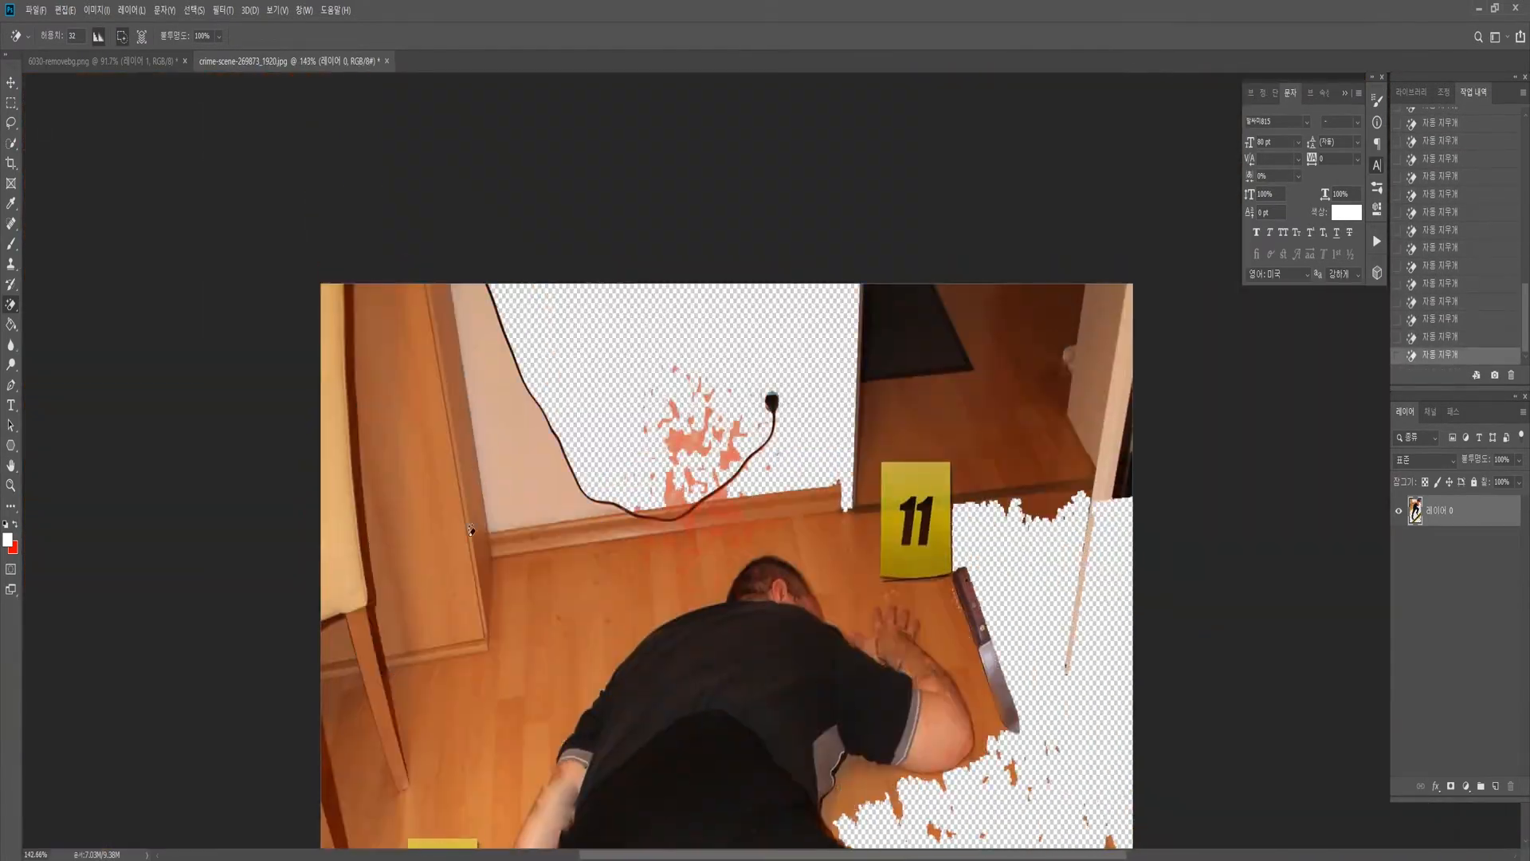
- Erase the wall, furniture and doorway above the body with a large soft Eraser brush
{"action": "key", "text": "shift+e"}
{"action": "left_click_drag", "start_coordinate": [334, 350], "coordinate": [374, 318]}
{"action": "left_click", "coordinate": [207, 36]}
{"action": "mouse_move", "coordinate": [343, 494]}
{"action": "left_mouse_down"}
{"action": "mouse_move", "coordinate": [508, 348]}
{"action": "mouse_move", "coordinate": [797, 414]}
{"action": "left_mouse_up"}
{"action": "left_click_drag", "start_coordinate": [892, 311], "coordinate": [1071, 637]}
- Reduce the Eraser brush size and remove the background around marker 11 and along the floor beside marker 10
{"action": "left_click", "coordinate": [58, 36]}
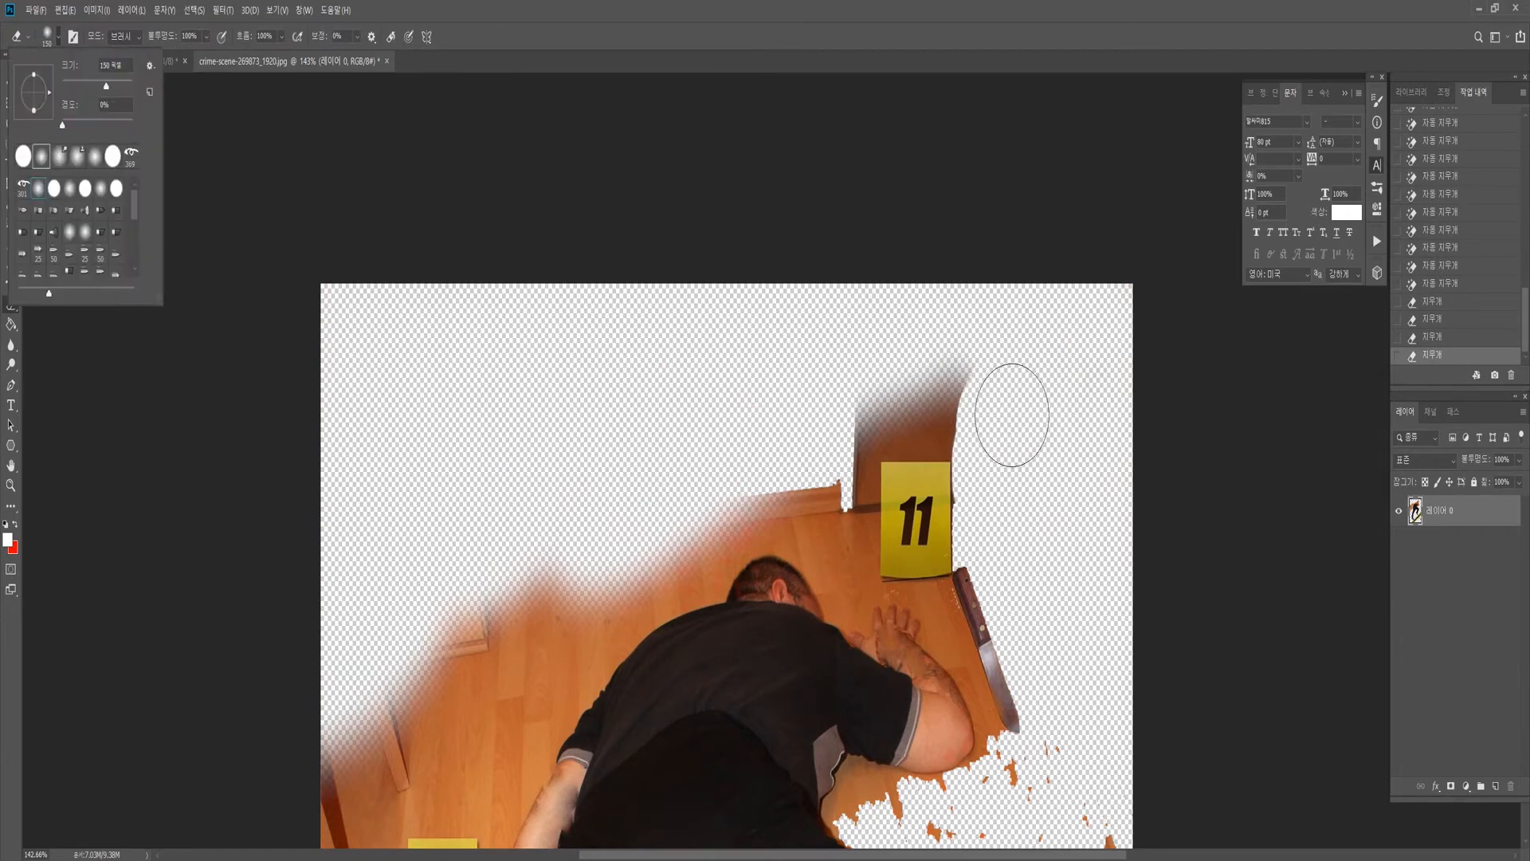
{"action": "left_click_drag", "start_coordinate": [106, 88], "coordinate": [84, 88]}
{"action": "left_click_drag", "start_coordinate": [877, 398], "coordinate": [956, 435]}
{"action": "left_click_drag", "start_coordinate": [837, 486], "coordinate": [841, 566]}
{"action": "scroll", "coordinate": [717, 518], "scroll_direction": "down", "scroll_amount": 3}
{"action": "left_click_drag", "start_coordinate": [338, 510], "coordinate": [357, 753]}
{"action": "scroll", "coordinate": [357, 753], "scroll_direction": "down", "scroll_amount": 4}
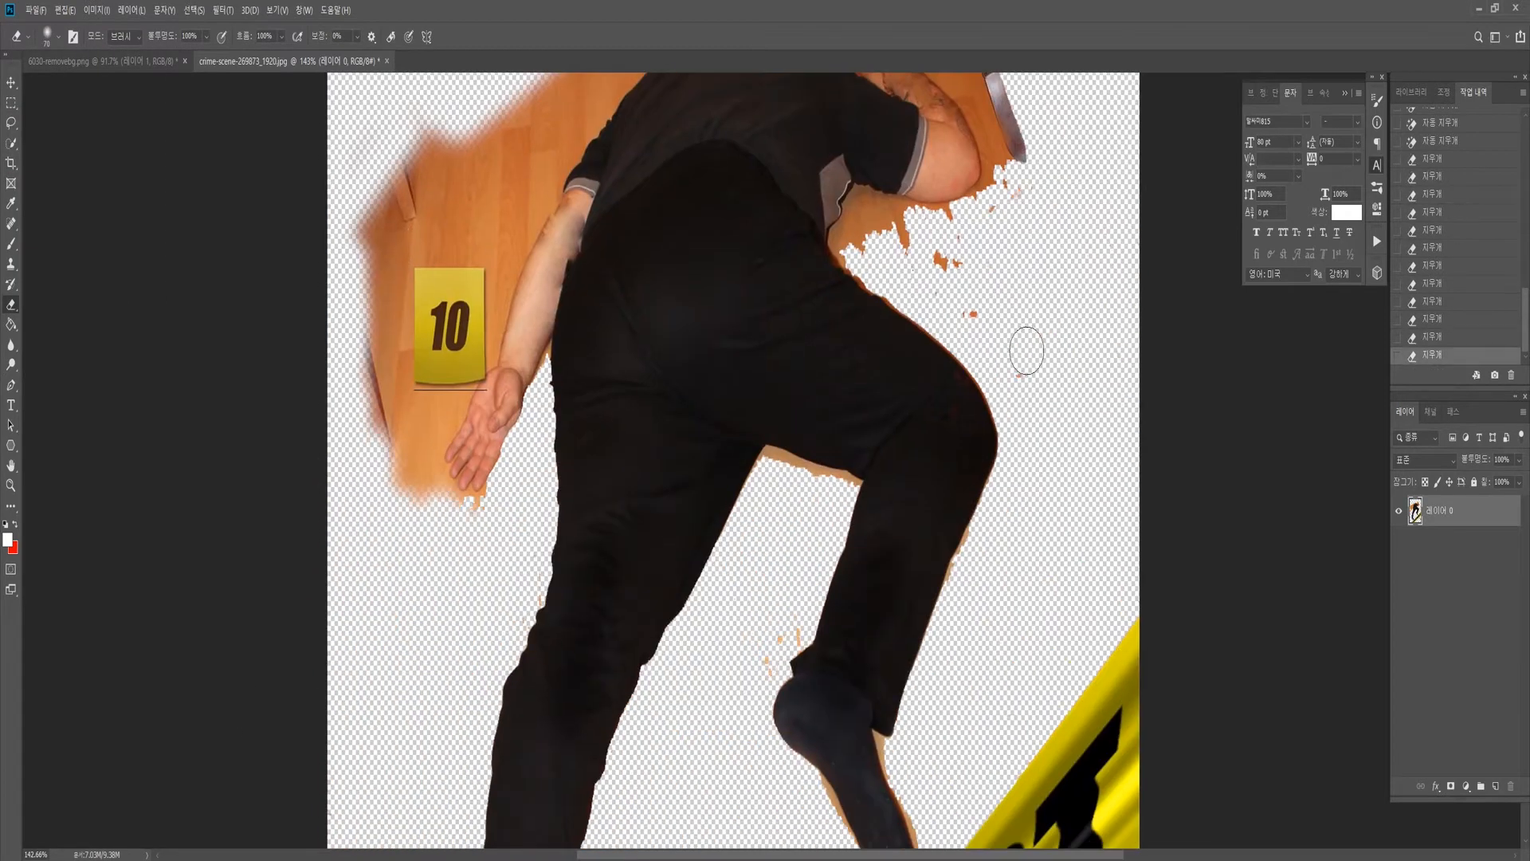
- Erase the remaining objects and floor bits around marker 12 and below the crime-scene tape
{"action": "scroll", "coordinate": [626, 630], "scroll_direction": "down", "scroll_amount": 3}
{"action": "scroll", "coordinate": [627, 630], "scroll_direction": "down", "scroll_amount": 3}
{"action": "left_click_drag", "start_coordinate": [1108, 550], "coordinate": [1076, 690]}
{"action": "left_click_drag", "start_coordinate": [821, 761], "coordinate": [665, 753]}
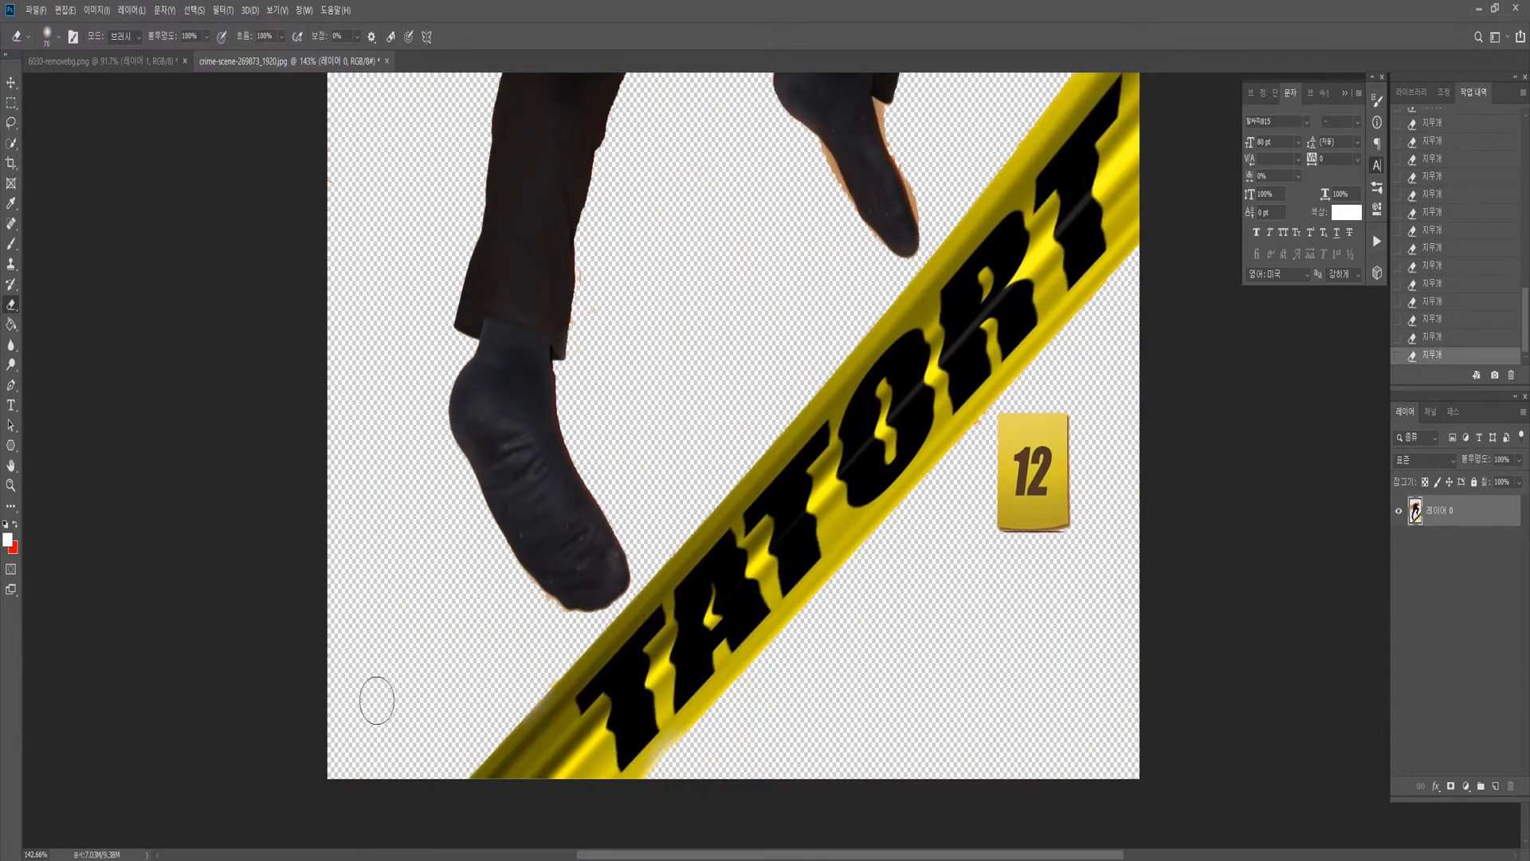
- Add a new layer beneath the photo layer, fill it with black, and reselect the photo layer
{"action": "left_click", "coordinate": [1495, 785]}
{"action": "left_click_drag", "start_coordinate": [1439, 510], "coordinate": [1439, 556]}
{"action": "key", "text": "d"}
{"action": "key", "text": "g"}
{"action": "left_click", "coordinate": [481, 597]}
{"action": "left_click", "coordinate": [1439, 510]}
- Erase the stray specks around the legs, socks, tape and marker 12, using a smaller Eraser brush for the fine spots
{"action": "left_click_drag", "start_coordinate": [1136, 518], "coordinate": [1097, 291]}
{"action": "key", "text": "["}
{"action": "key", "text": "["}
{"action": "key", "text": "["}
{"action": "key", "text": "["}
{"action": "key", "text": "["}
{"action": "left_click_drag", "start_coordinate": [534, 578], "coordinate": [552, 612]}
{"action": "left_click_drag", "start_coordinate": [692, 155], "coordinate": [701, 177]}
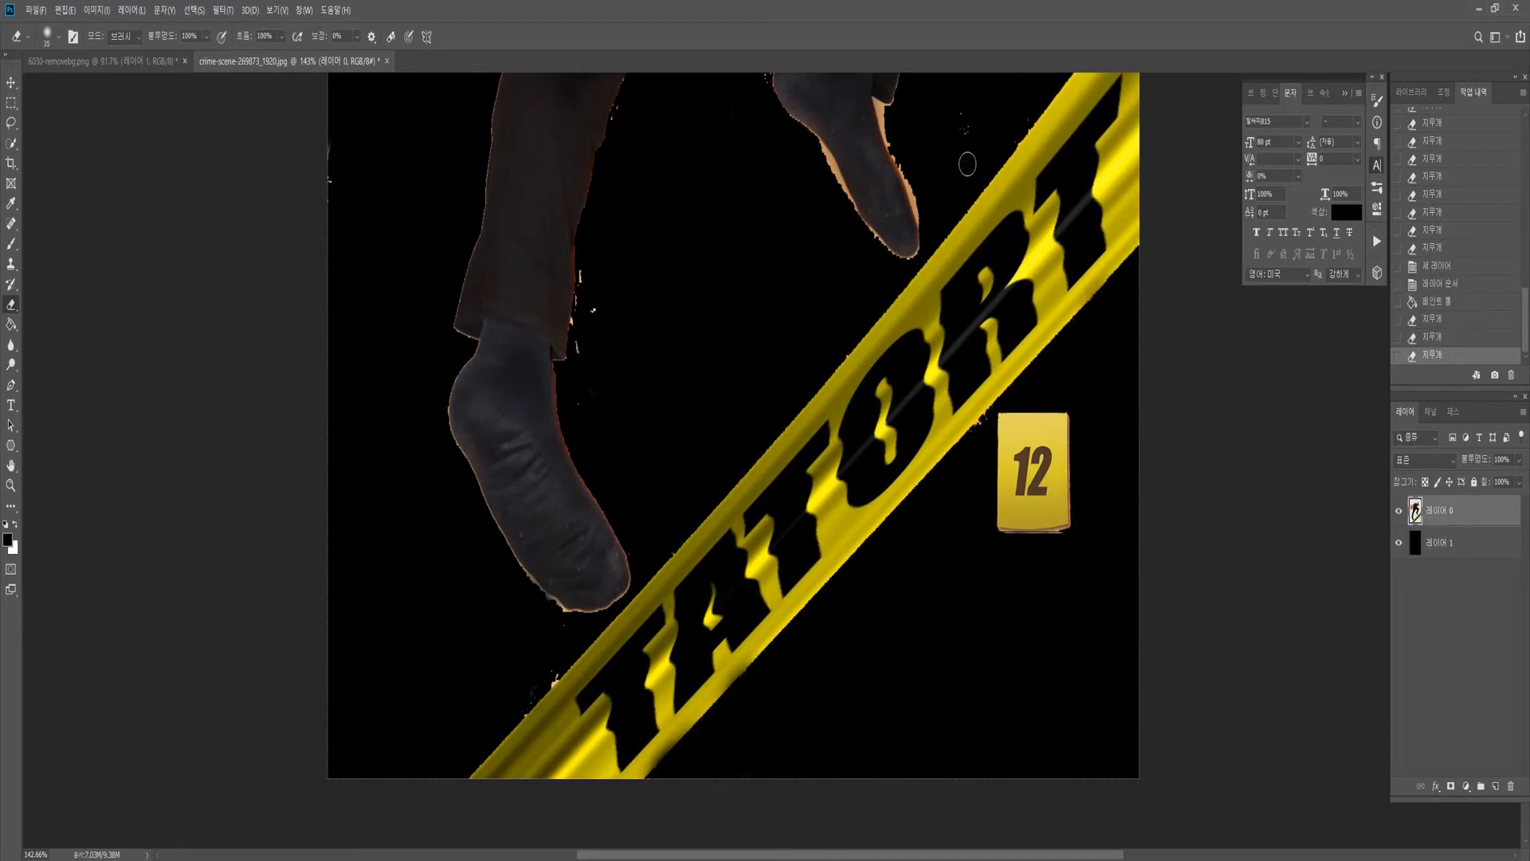
{"action": "left_click_drag", "start_coordinate": [967, 162], "coordinate": [962, 120]}
{"action": "left_click_drag", "start_coordinate": [1027, 137], "coordinate": [1049, 574]}
{"action": "left_click_drag", "start_coordinate": [553, 400], "coordinate": [538, 470]}
{"action": "left_click_drag", "start_coordinate": [819, 419], "coordinate": [790, 481]}
- Start a Pen tool path on the body, tracing closely spaced anchor points around the man's head
{"action": "scroll", "coordinate": [683, 686], "scroll_direction": "down", "scroll_amount": 4}
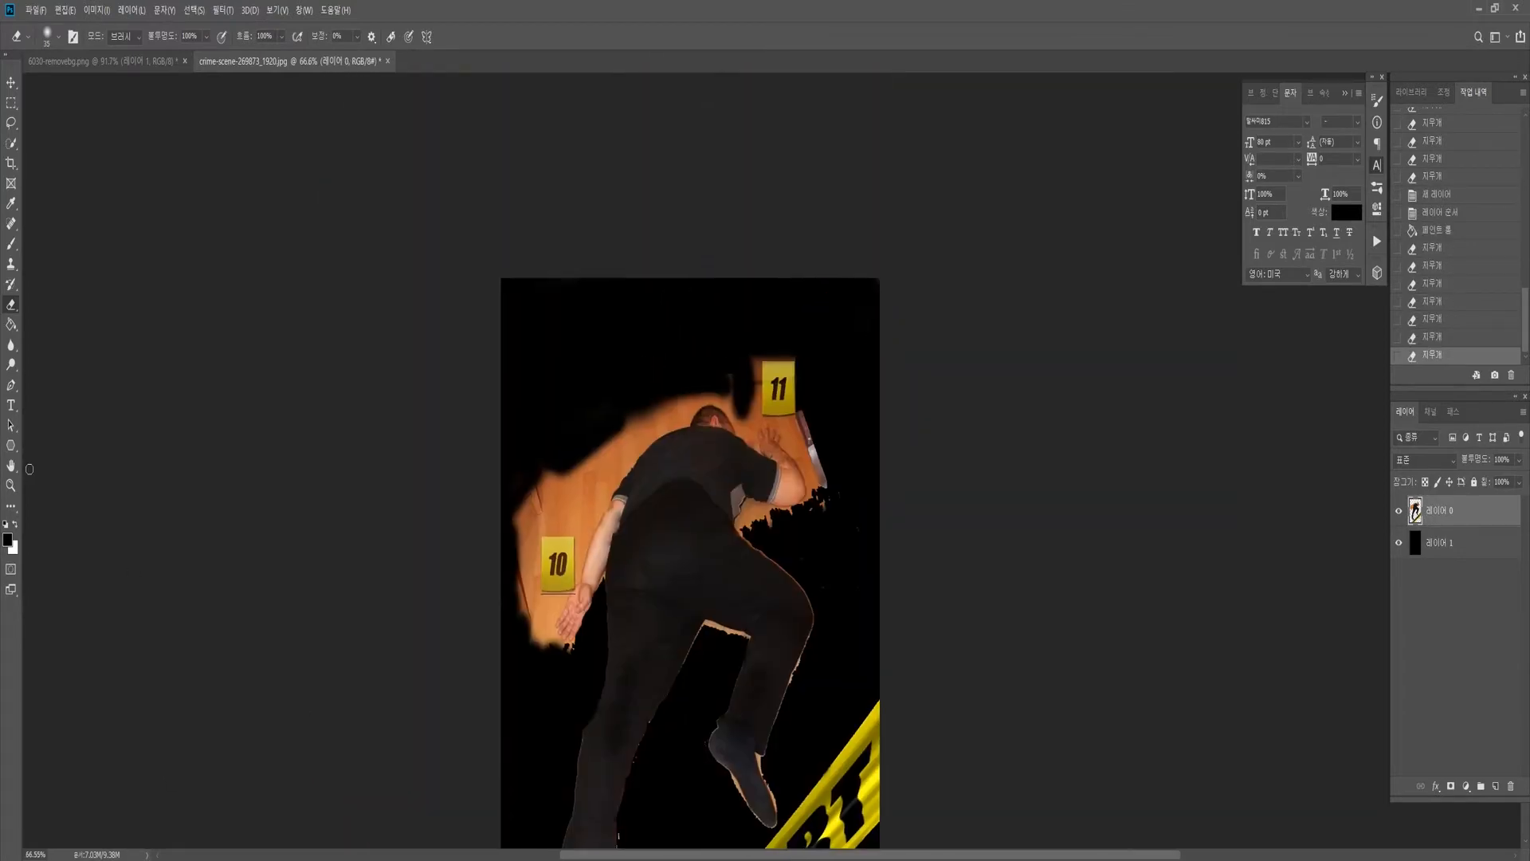
{"action": "left_click", "coordinate": [11, 385]}
{"action": "scroll", "coordinate": [707, 522], "scroll_direction": "up", "scroll_amount": 5}
{"action": "left_click", "coordinate": [666, 479]}
{"action": "left_click", "coordinate": [670, 470]}
{"action": "left_click", "coordinate": [674, 460]}
{"action": "left_click", "coordinate": [678, 452]}
{"action": "left_click", "coordinate": [717, 429]}
{"action": "left_click", "coordinate": [728, 431]}
{"action": "left_click", "coordinate": [739, 439]}
{"action": "left_click", "coordinate": [750, 451]}
{"action": "left_click", "coordinate": [759, 462]}
{"action": "left_click", "coordinate": [768, 475]}
{"action": "left_click", "coordinate": [775, 488]}
{"action": "left_click", "coordinate": [781, 503]}
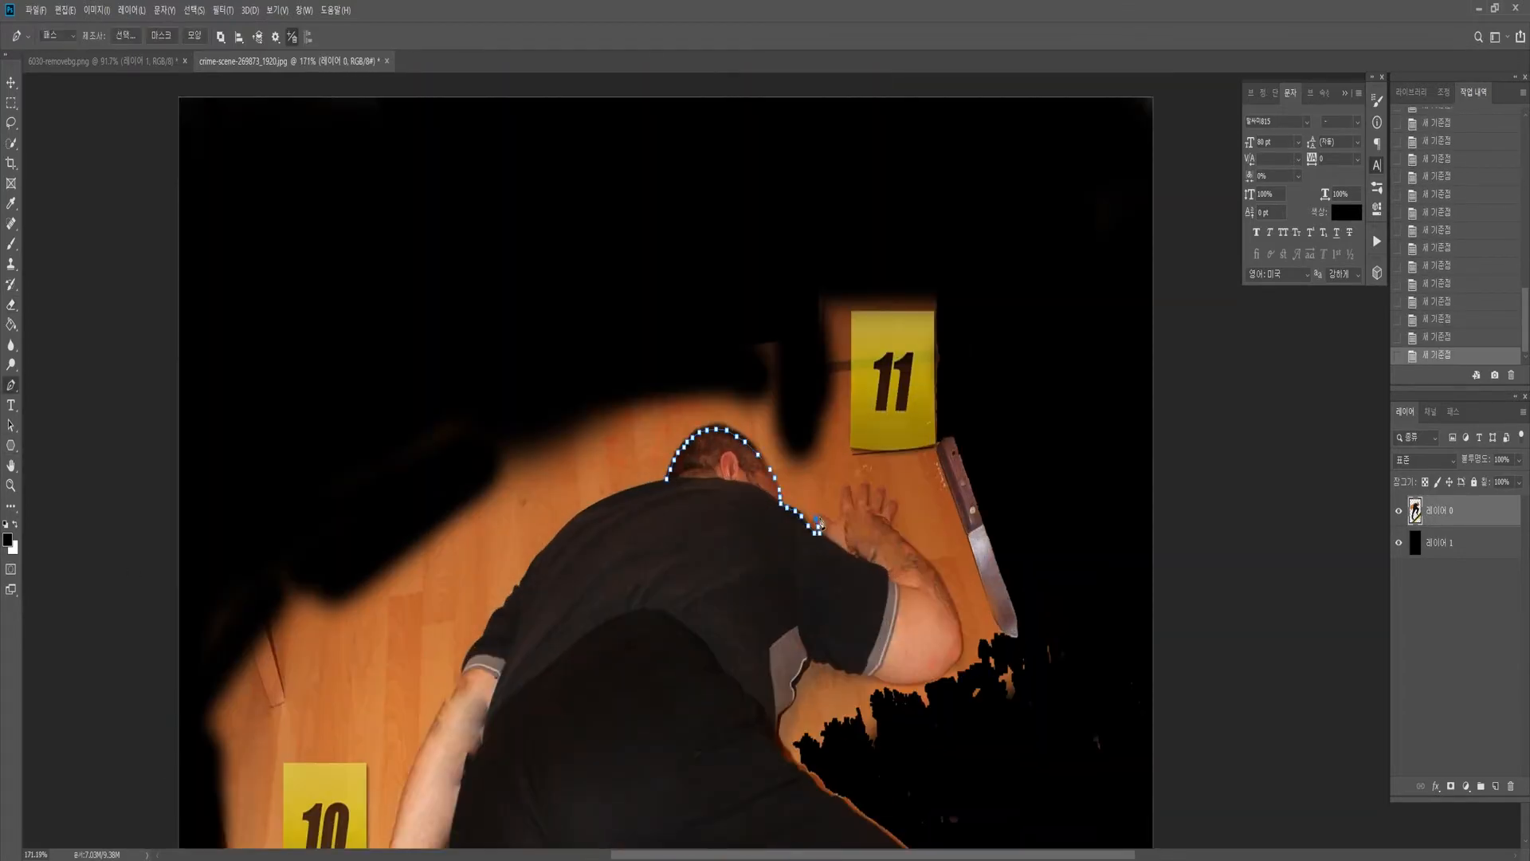
- Continue the path from the neck around the fingers of the raised hand to its wrist, undoing misplaced anchor points
{"action": "left_click", "coordinate": [821, 517]}
{"action": "left_click", "coordinate": [835, 524]}
{"action": "left_click", "coordinate": [844, 517]}
{"action": "left_click", "coordinate": [846, 485]}
{"action": "left_click", "coordinate": [855, 509]}
{"action": "left_click", "coordinate": [864, 482]}
{"action": "left_click", "coordinate": [883, 489]}
{"action": "left_click", "coordinate": [880, 510]}
{"action": "scroll", "coordinate": [909, 628], "scroll_direction": "up", "scroll_amount": 6}
{"action": "left_click", "coordinate": [837, 392]}
{"action": "left_click", "coordinate": [838, 388]}
{"action": "left_click", "coordinate": [807, 386]}
{"action": "left_click", "coordinate": [807, 386]}
{"action": "key", "text": "ctrl+z"}
{"action": "key", "text": "ctrl+z"}
{"action": "left_click", "coordinate": [890, 461]}
{"action": "left_click", "coordinate": [900, 475]}
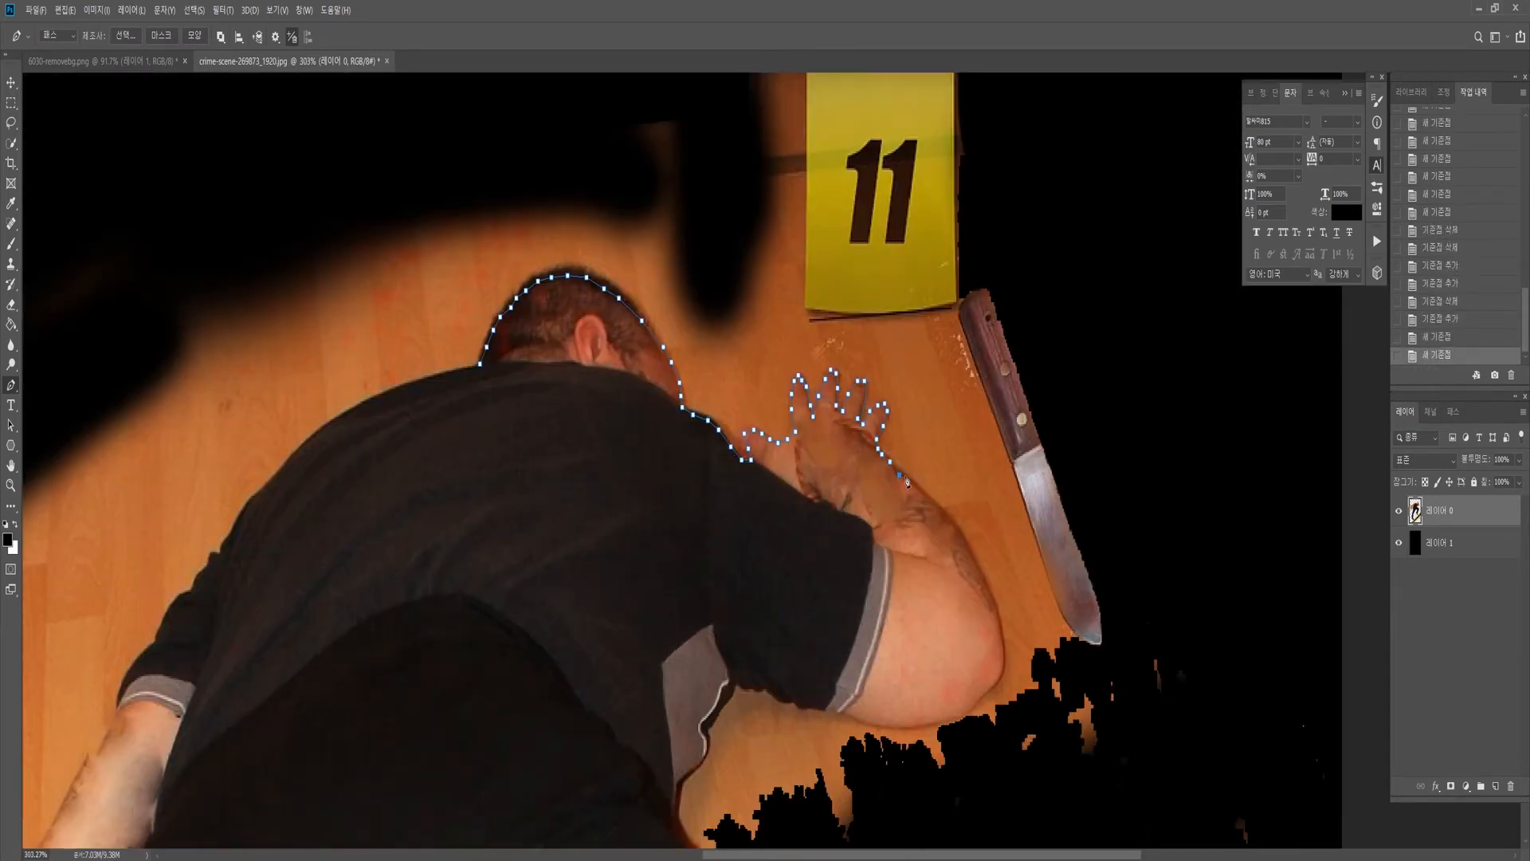
- Trace the path along the forearm, around the elbow and under the sleeve to the side of the shirt
{"action": "left_click", "coordinate": [954, 526]}
{"action": "left_click", "coordinate": [1002, 645]}
{"action": "left_click", "coordinate": [996, 681]}
{"action": "left_click", "coordinate": [972, 705]}
{"action": "left_click", "coordinate": [876, 722]}
{"action": "left_click", "coordinate": [785, 696]}
{"action": "left_click", "coordinate": [737, 683]}
{"action": "left_click", "coordinate": [705, 733]}
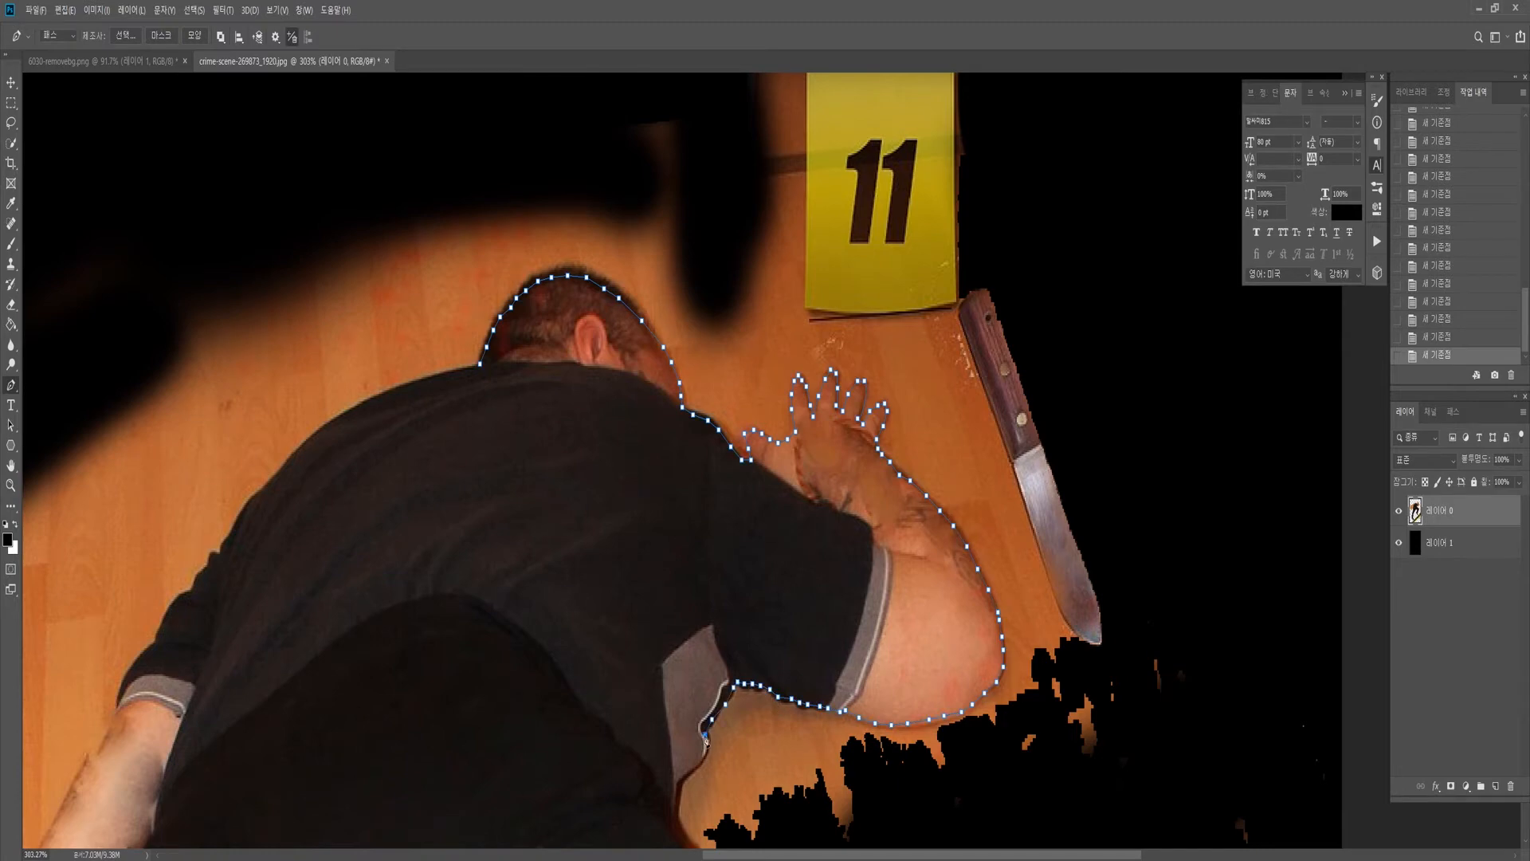
- Continue the path down the side of the shirt and along the hip to the bent knee
{"action": "left_click", "coordinate": [703, 748]}
{"action": "left_click_drag", "start_coordinate": [695, 766], "coordinate": [737, 500]}
{"action": "left_click", "coordinate": [708, 574]}
{"action": "left_click", "coordinate": [767, 623]}
{"action": "left_click", "coordinate": [842, 680]}
{"action": "left_click_drag", "start_coordinate": [846, 685], "coordinate": [684, 370]}
{"action": "left_click", "coordinate": [725, 396]}
{"action": "left_click", "coordinate": [905, 608]}
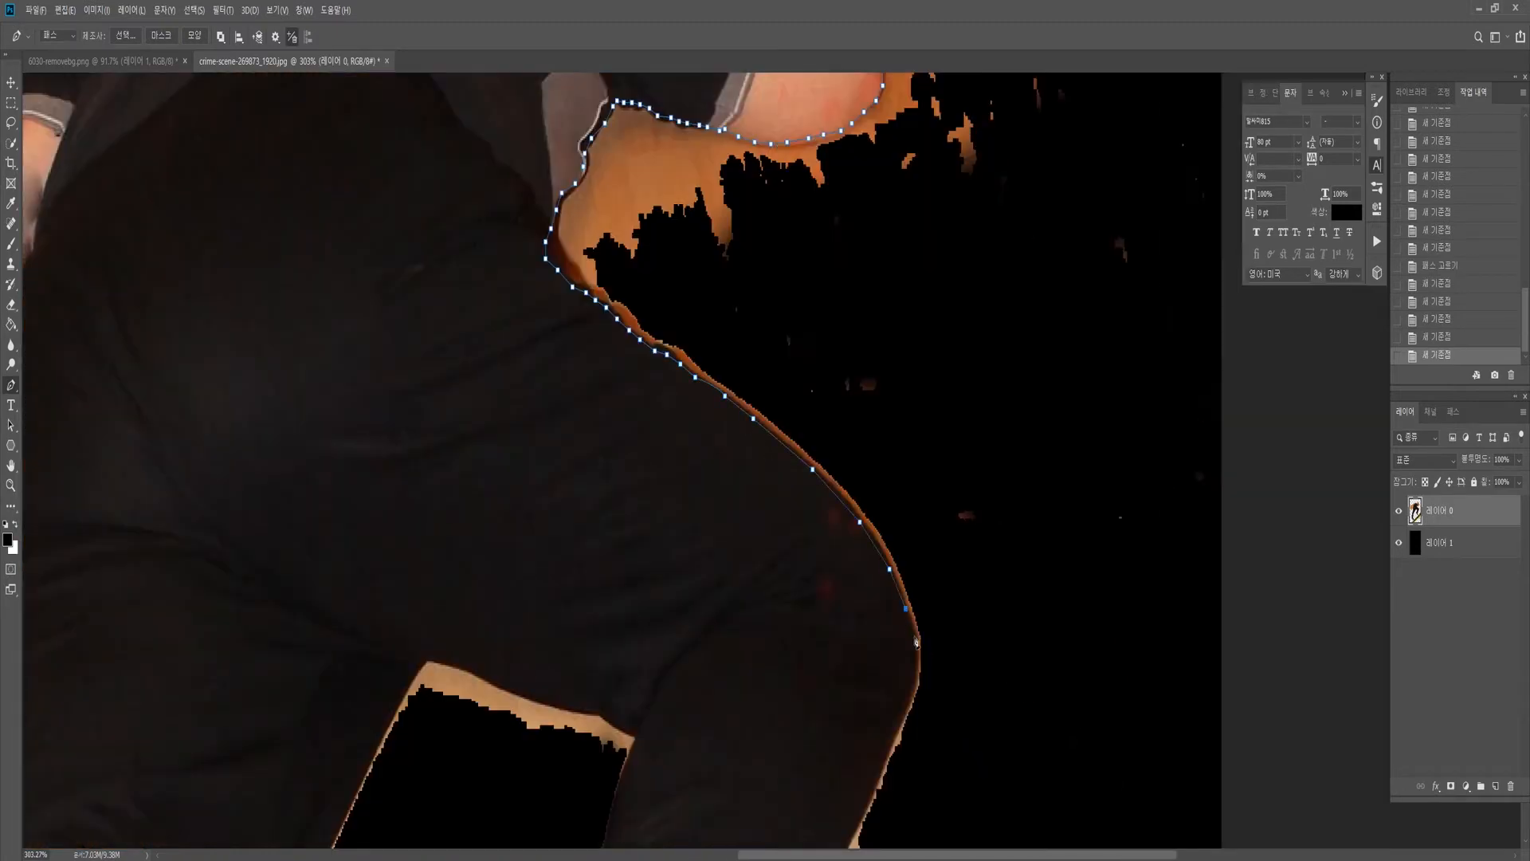
{"action": "left_click", "coordinate": [917, 643]}
- Trace the path down the bent leg's outer edge, around its trouser hem and along the sock to the toes
{"action": "left_click_drag", "start_coordinate": [917, 654], "coordinate": [951, 324]}
{"action": "left_click", "coordinate": [858, 558]}
{"action": "left_click", "coordinate": [830, 642]}
{"action": "left_click_drag", "start_coordinate": [826, 653], "coordinate": [855, 290]}
{"action": "left_click", "coordinate": [765, 559]}
{"action": "left_click_drag", "start_coordinate": [725, 609], "coordinate": [697, 444]}
{"action": "left_click", "coordinate": [726, 526]}
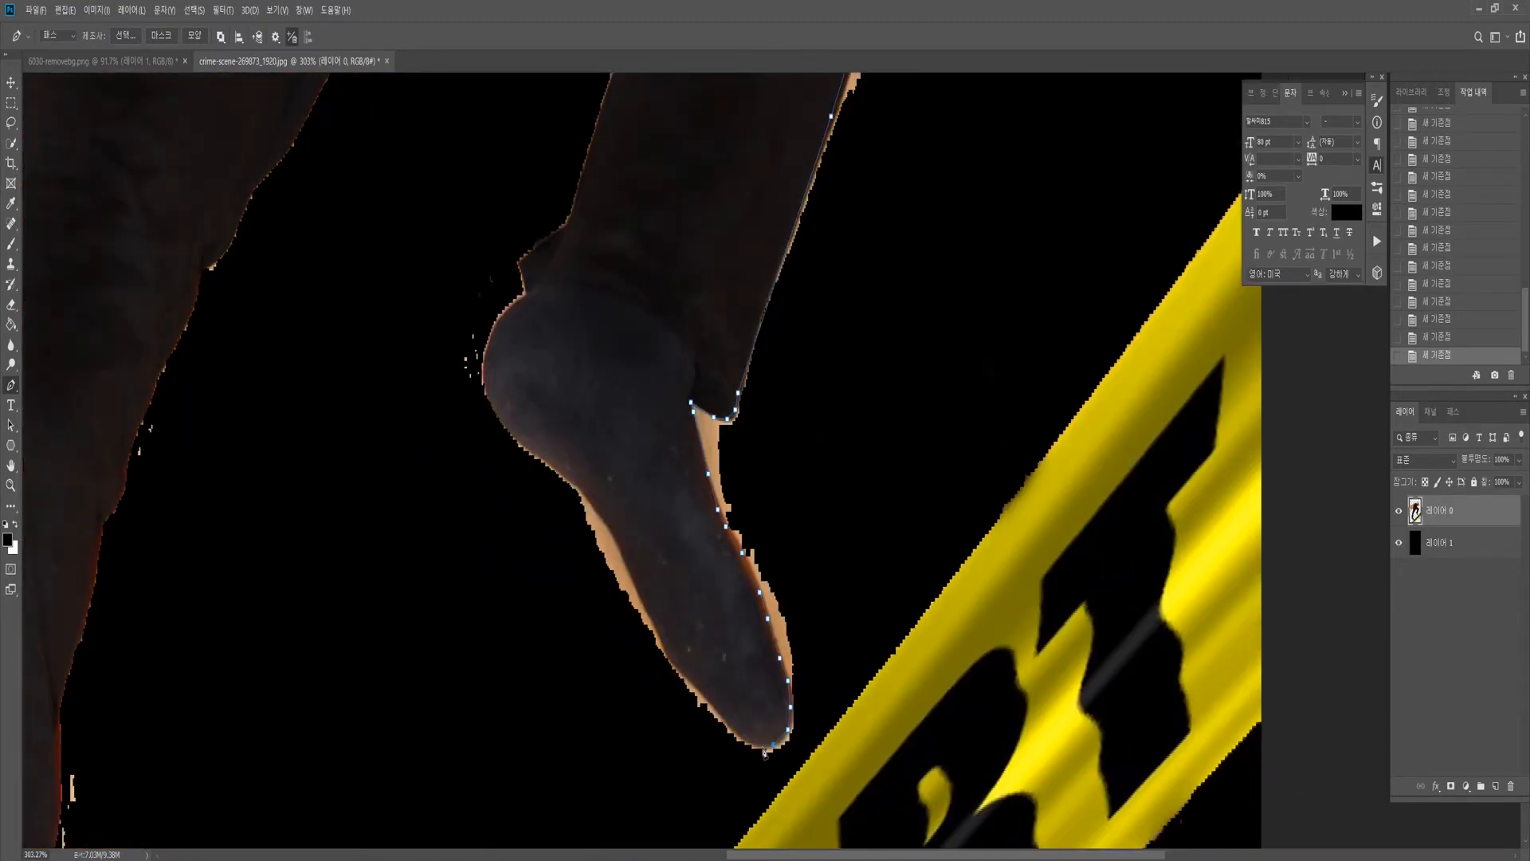
- Continue the path from the toes along the sole and heel of the bent leg's sock to the trouser hem
{"action": "left_click_drag", "start_coordinate": [647, 612], "coordinate": [859, 591]}
{"action": "left_click", "coordinate": [831, 526]}
{"action": "left_click", "coordinate": [819, 501]}
{"action": "left_click", "coordinate": [796, 471]}
{"action": "left_click", "coordinate": [776, 458]}
{"action": "left_click", "coordinate": [766, 445]}
{"action": "left_click", "coordinate": [728, 419]}
{"action": "key", "text": "ctrl+z"}
{"action": "key", "text": "ctrl+z"}
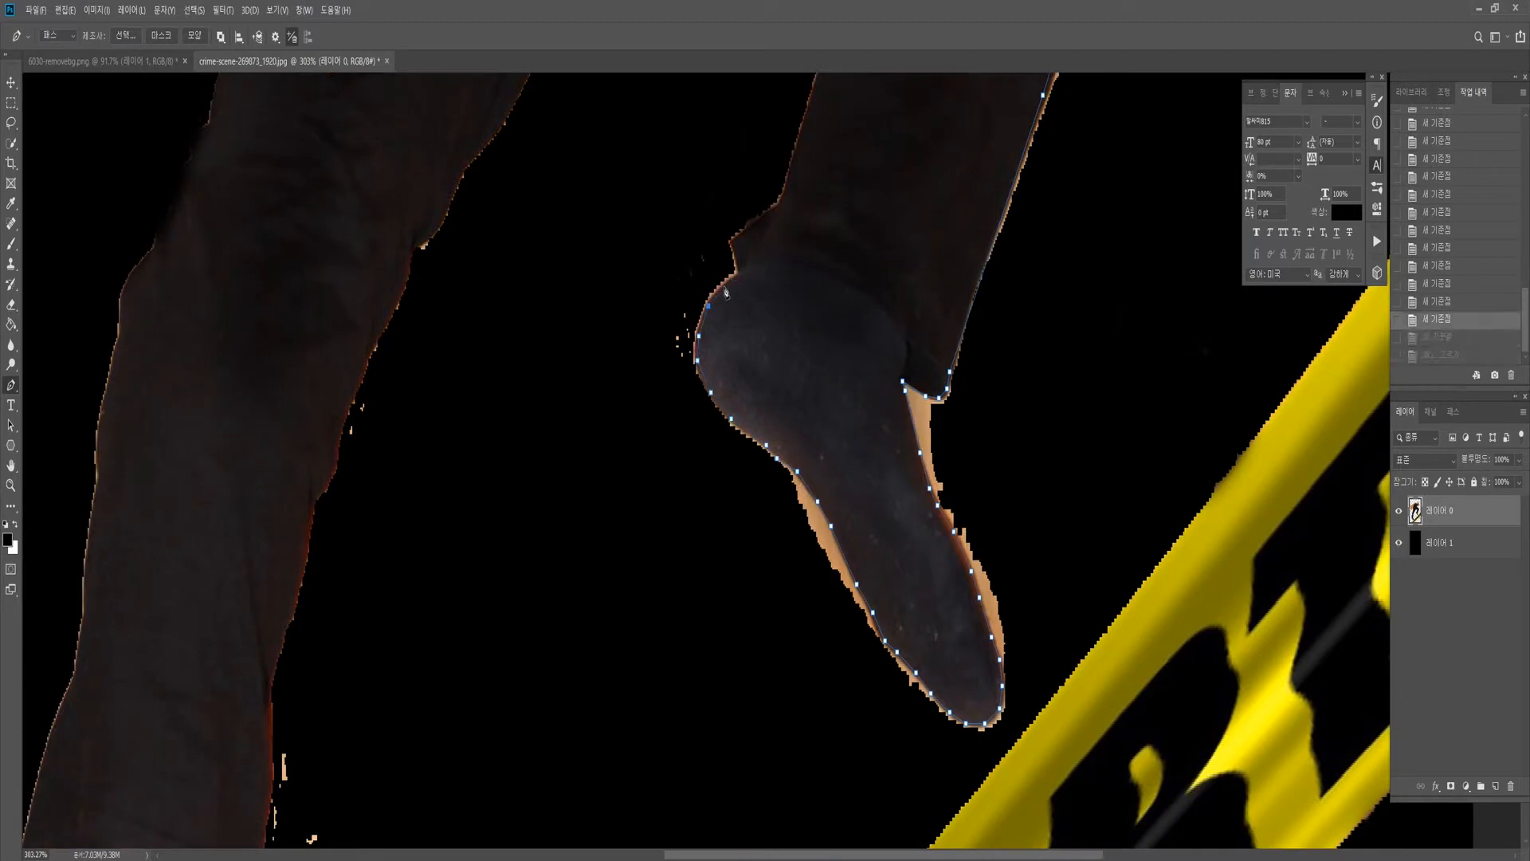
{"action": "left_click", "coordinate": [720, 286]}
{"action": "left_click", "coordinate": [732, 245]}
{"action": "left_click", "coordinate": [775, 207]}
- Trace the path up the bent leg's inner edge, across the crotch and onto the straight leg's inner edge
{"action": "left_click_drag", "start_coordinate": [776, 200], "coordinate": [732, 672]}
{"action": "left_click", "coordinate": [847, 330]}
{"action": "left_click", "coordinate": [711, 278]}
{"action": "left_click", "coordinate": [635, 249]}
{"action": "left_click", "coordinate": [611, 295]}
{"action": "left_click", "coordinate": [463, 592]}
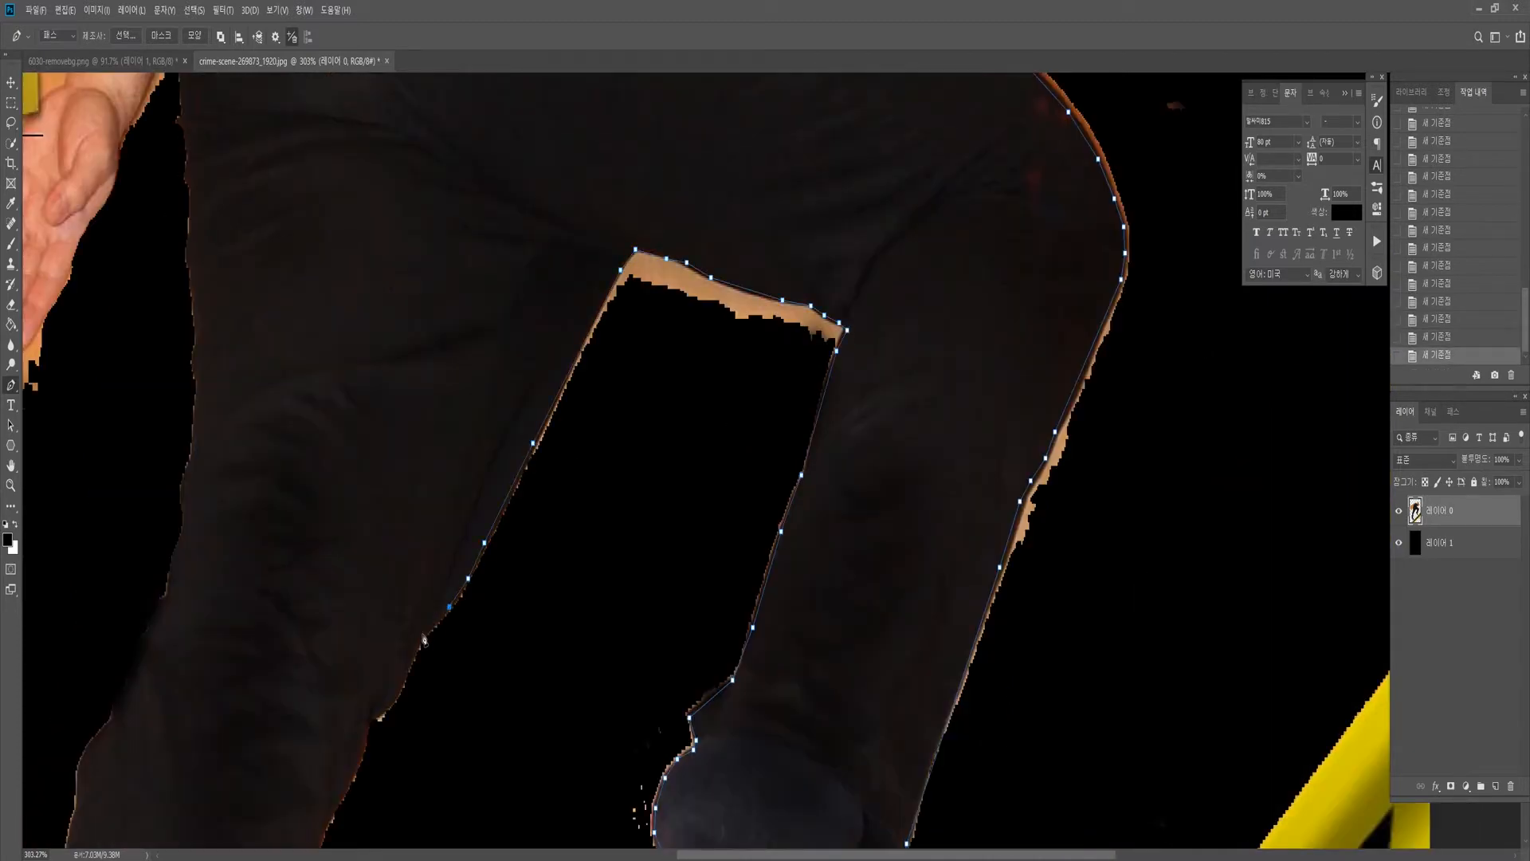
- Continue the path down the straight leg's inner edge to just above its trouser hem
{"action": "left_click_drag", "start_coordinate": [454, 609], "coordinate": [721, 459]}
{"action": "left_click", "coordinate": [626, 617]}
{"action": "left_click_drag", "start_coordinate": [617, 633], "coordinate": [872, 155]}
{"action": "left_click", "coordinate": [807, 329]}
{"action": "left_click_drag", "start_coordinate": [785, 382], "coordinate": [863, 150]}
{"action": "left_click", "coordinate": [830, 287]}
{"action": "left_click", "coordinate": [823, 325]}
{"action": "left_click_drag", "start_coordinate": [812, 510], "coordinate": [817, 313]}
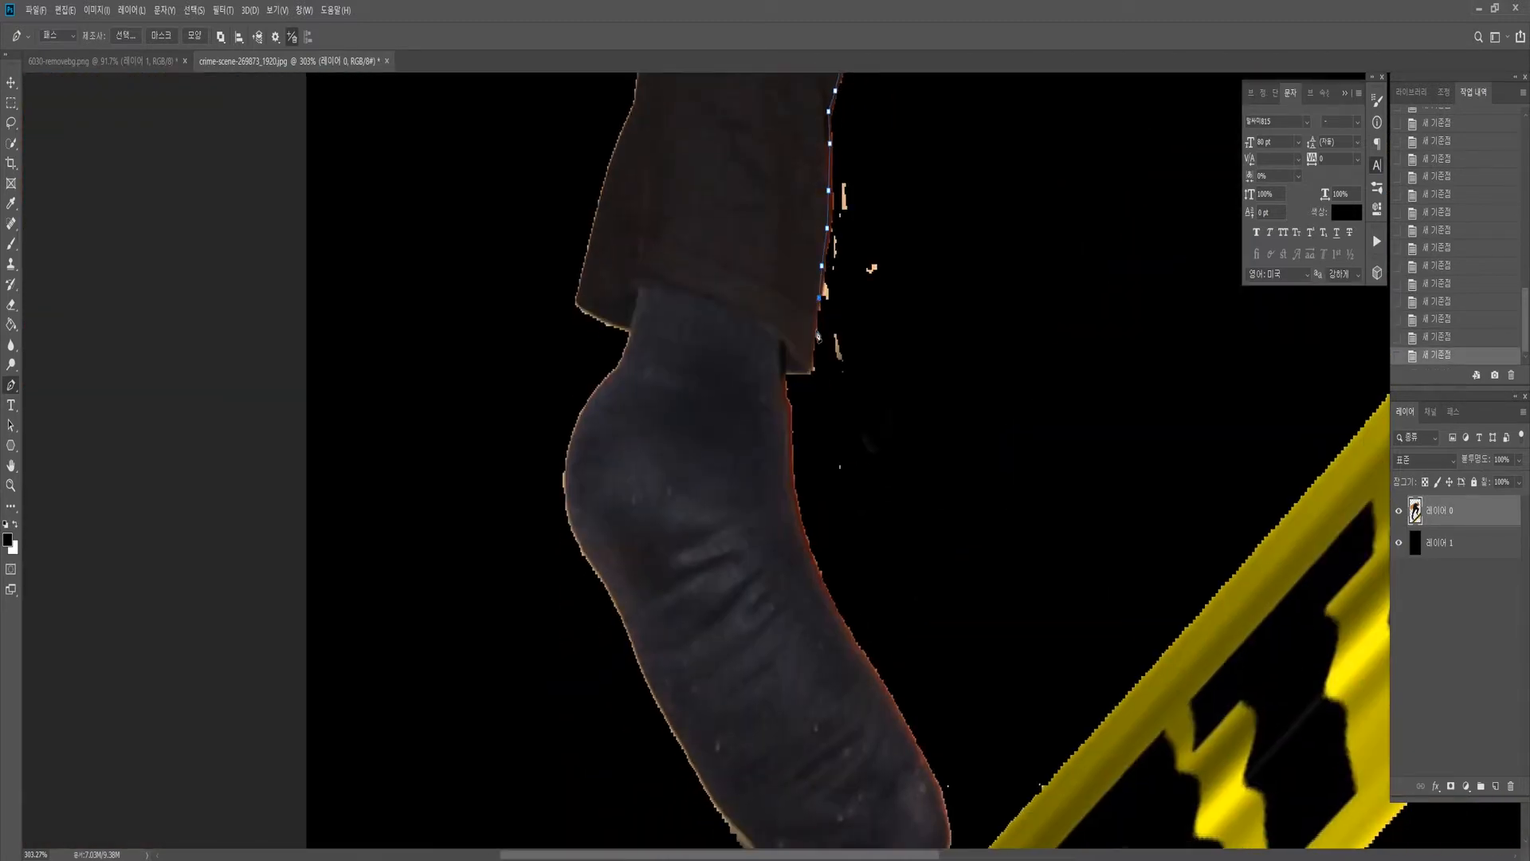
- Trace the path around the straight leg's inner hem corner, down the sock and around its toes
{"action": "left_click", "coordinate": [810, 373]}
{"action": "left_click", "coordinate": [782, 374]}
{"action": "left_click_drag", "start_coordinate": [802, 546], "coordinate": [737, 307]}
{"action": "left_click", "coordinate": [854, 513]}
{"action": "left_click", "coordinate": [882, 614]}
{"action": "left_click", "coordinate": [834, 659]}
{"action": "left_click", "coordinate": [801, 664]}
{"action": "left_click", "coordinate": [762, 660]}
{"action": "left_click", "coordinate": [728, 635]}
{"action": "left_click", "coordinate": [697, 612]}
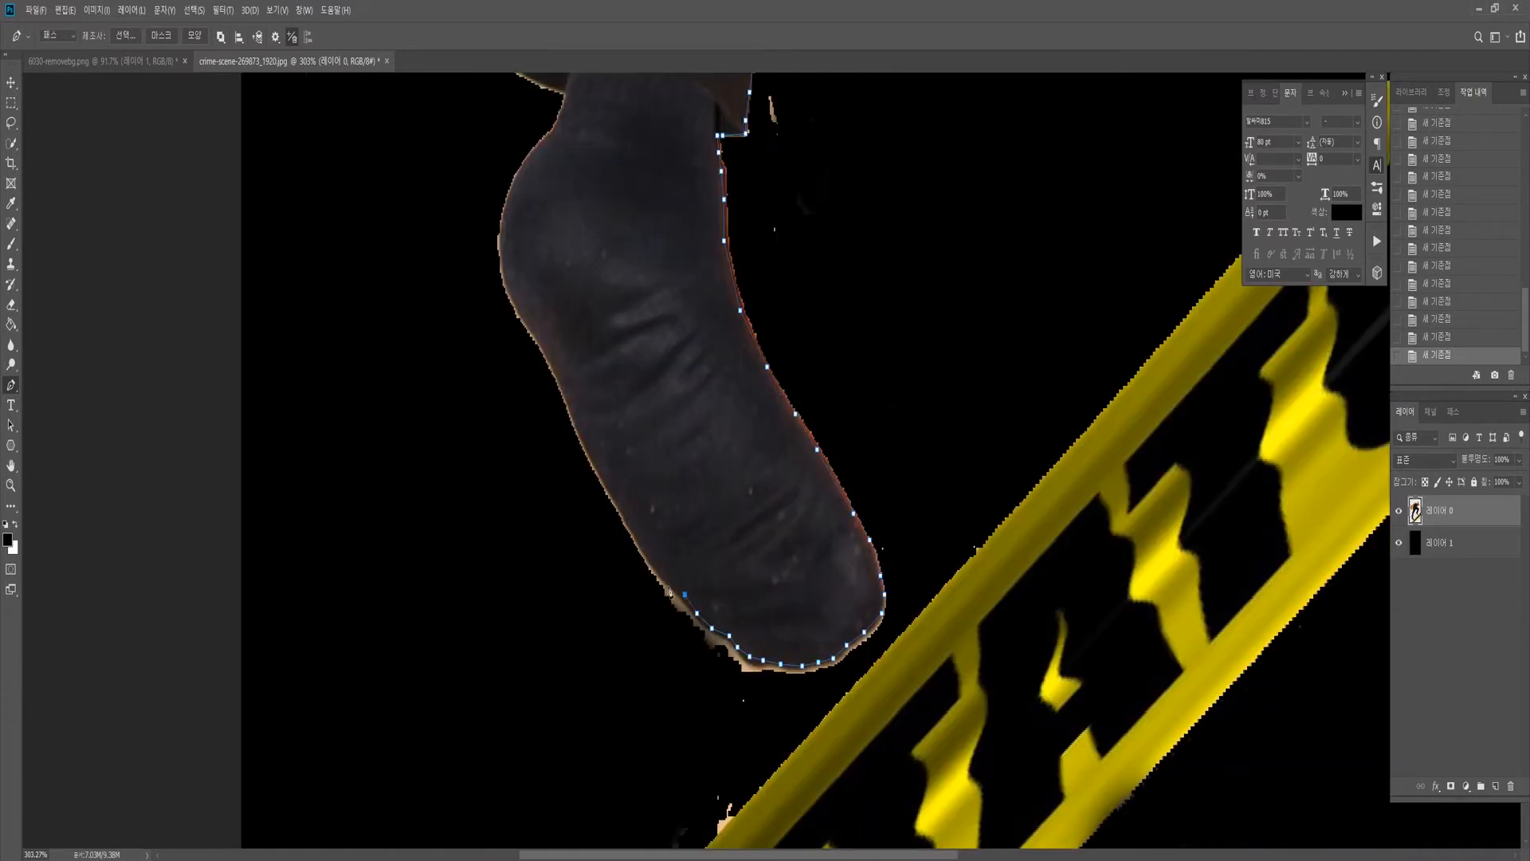
- Continue the path up the sock's sole and heel, around the trouser hem and onto the straight leg's outer edge
{"action": "left_click", "coordinate": [665, 577]}
{"action": "left_click", "coordinate": [627, 516]}
{"action": "left_click", "coordinate": [583, 434]}
{"action": "left_click", "coordinate": [554, 362]}
{"action": "left_click", "coordinate": [548, 146]}
{"action": "left_click_drag", "start_coordinate": [559, 122], "coordinate": [654, 562]}
{"action": "left_click", "coordinate": [609, 517]}
{"action": "left_click", "coordinate": [677, 253]}
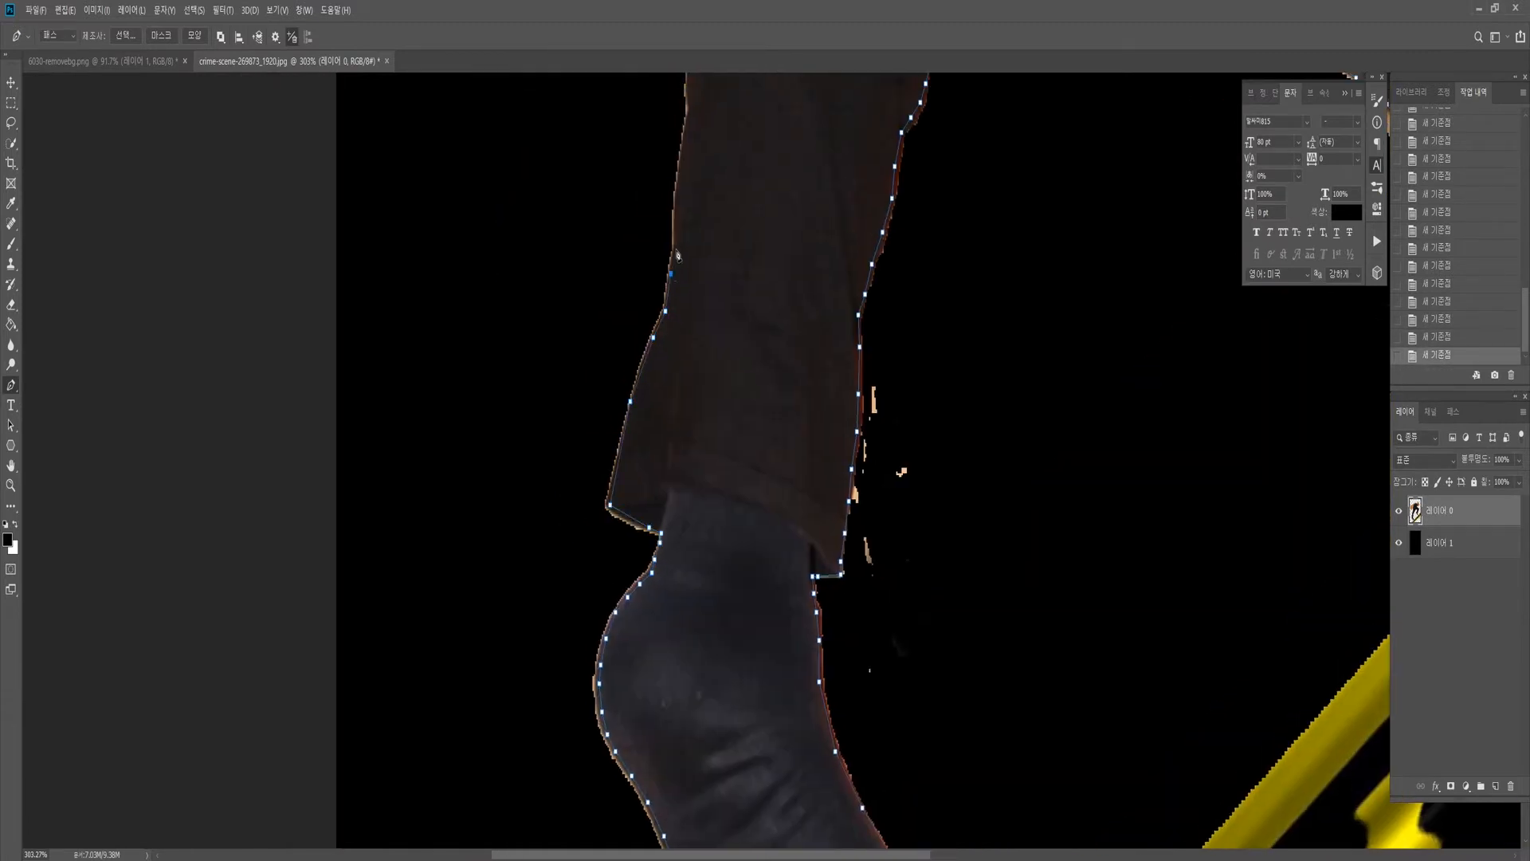
- Continue the path up the straight leg's outer trouser edge to the thigh below the wrist
{"action": "left_click_drag", "start_coordinate": [682, 239], "coordinate": [670, 683]}
{"action": "left_click", "coordinate": [708, 386]}
{"action": "left_click", "coordinate": [741, 314]}
{"action": "left_click_drag", "start_coordinate": [770, 260], "coordinate": [770, 569]}
{"action": "left_click", "coordinate": [804, 426]}
{"action": "left_click", "coordinate": [817, 375]}
{"action": "left_click_drag", "start_coordinate": [820, 370], "coordinate": [823, 615]}
{"action": "left_click", "coordinate": [823, 516]}
{"action": "left_click", "coordinate": [818, 417]}
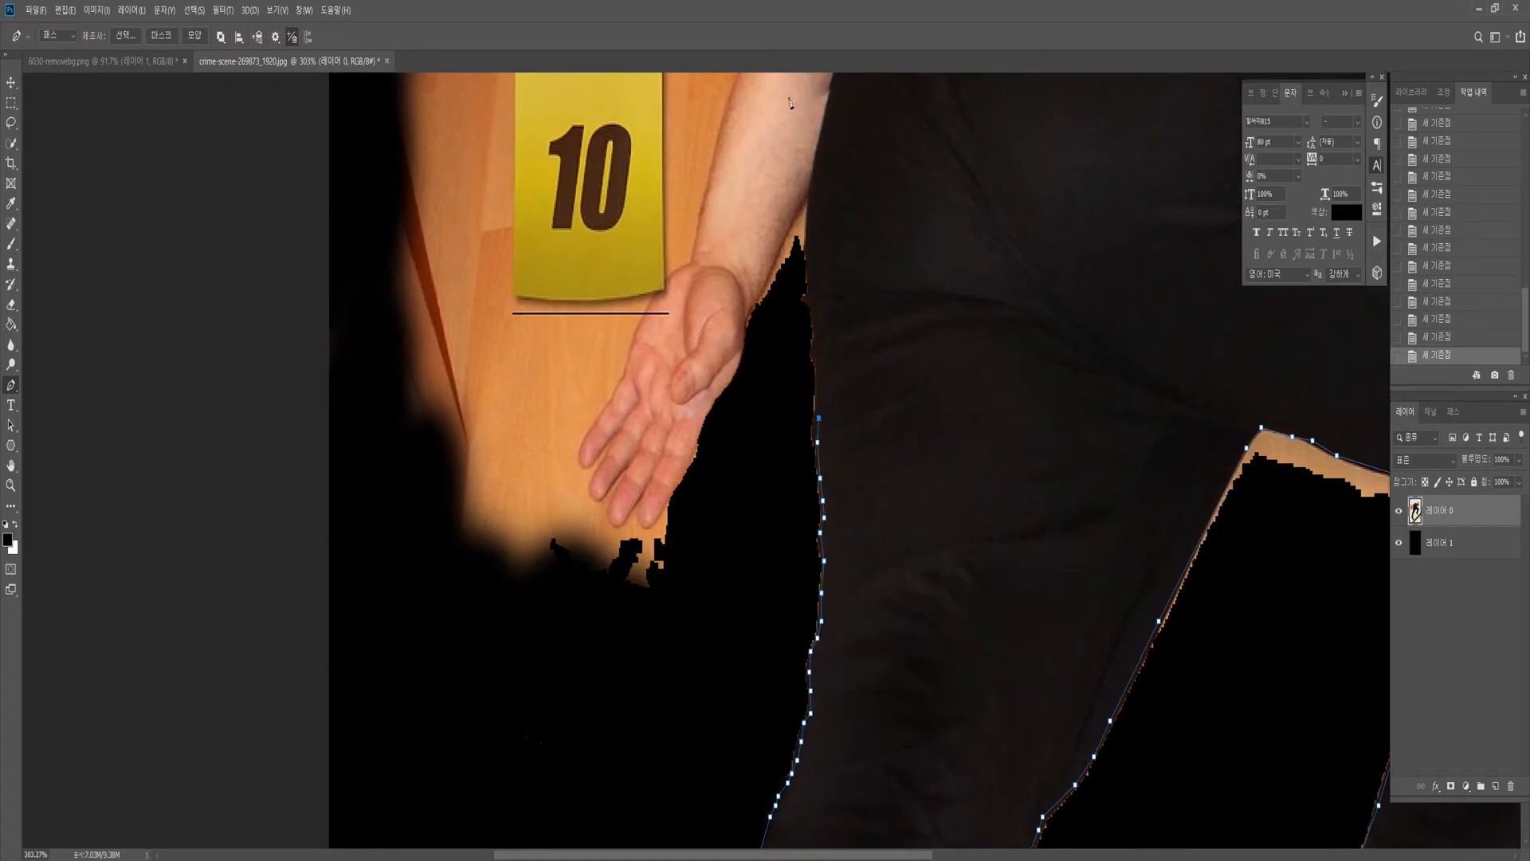
- Trace the path to the gap between thigh and wrist, down the palm's inner edge and around the first fingertips
{"action": "left_click_drag", "start_coordinate": [819, 403], "coordinate": [825, 570]}
{"action": "left_click", "coordinate": [816, 360]}
{"action": "left_click", "coordinate": [743, 532]}
{"action": "left_click", "coordinate": [733, 550]}
{"action": "left_click", "coordinate": [721, 566]}
{"action": "left_click", "coordinate": [711, 581]}
{"action": "left_click_drag", "start_coordinate": [707, 593], "coordinate": [823, 439]}
{"action": "left_click", "coordinate": [822, 437]}
{"action": "left_click", "coordinate": [817, 453]}
{"action": "left_click", "coordinate": [813, 466]}
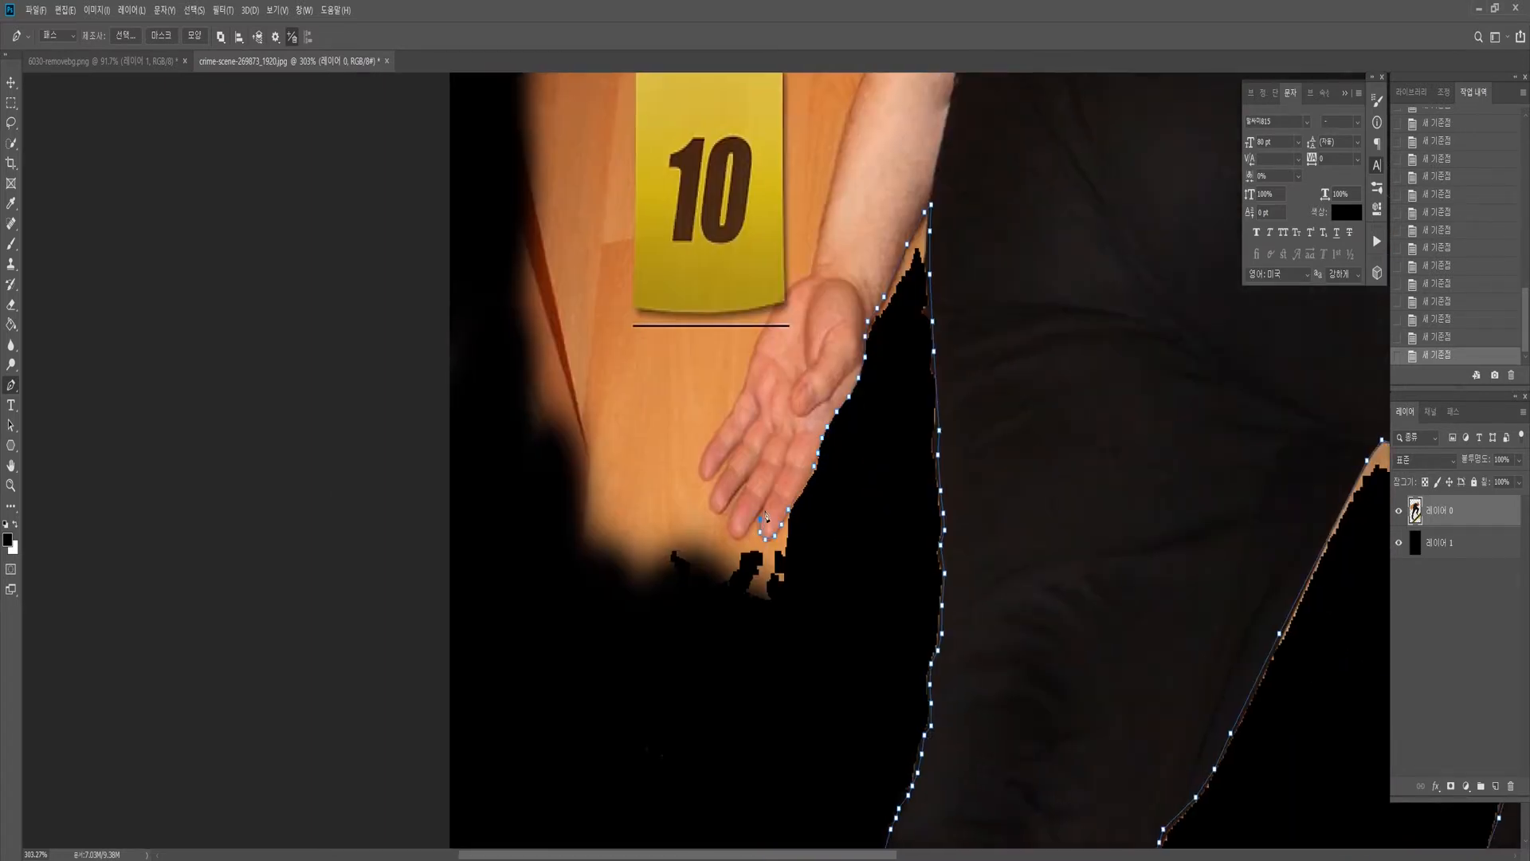
- Continue the path around the last finger and up the hand's outer edge to the number 10 marker
{"action": "left_click", "coordinate": [702, 458]}
{"action": "left_click", "coordinate": [709, 449]}
{"action": "left_click", "coordinate": [721, 428]}
{"action": "left_click", "coordinate": [733, 413]}
{"action": "left_click", "coordinate": [745, 389]}
{"action": "left_click", "coordinate": [753, 355]}
{"action": "left_click", "coordinate": [761, 338]}
{"action": "left_click", "coordinate": [777, 309]}
- Trace the path around the number 10 evidence marker's bottom edge, outer side and top edge
{"action": "left_click", "coordinate": [704, 309]}
{"action": "left_click", "coordinate": [636, 307]}
{"action": "left_click_drag", "start_coordinate": [647, 199], "coordinate": [669, 358]}
{"action": "left_click", "coordinate": [659, 225]}
{"action": "left_click", "coordinate": [804, 225]}
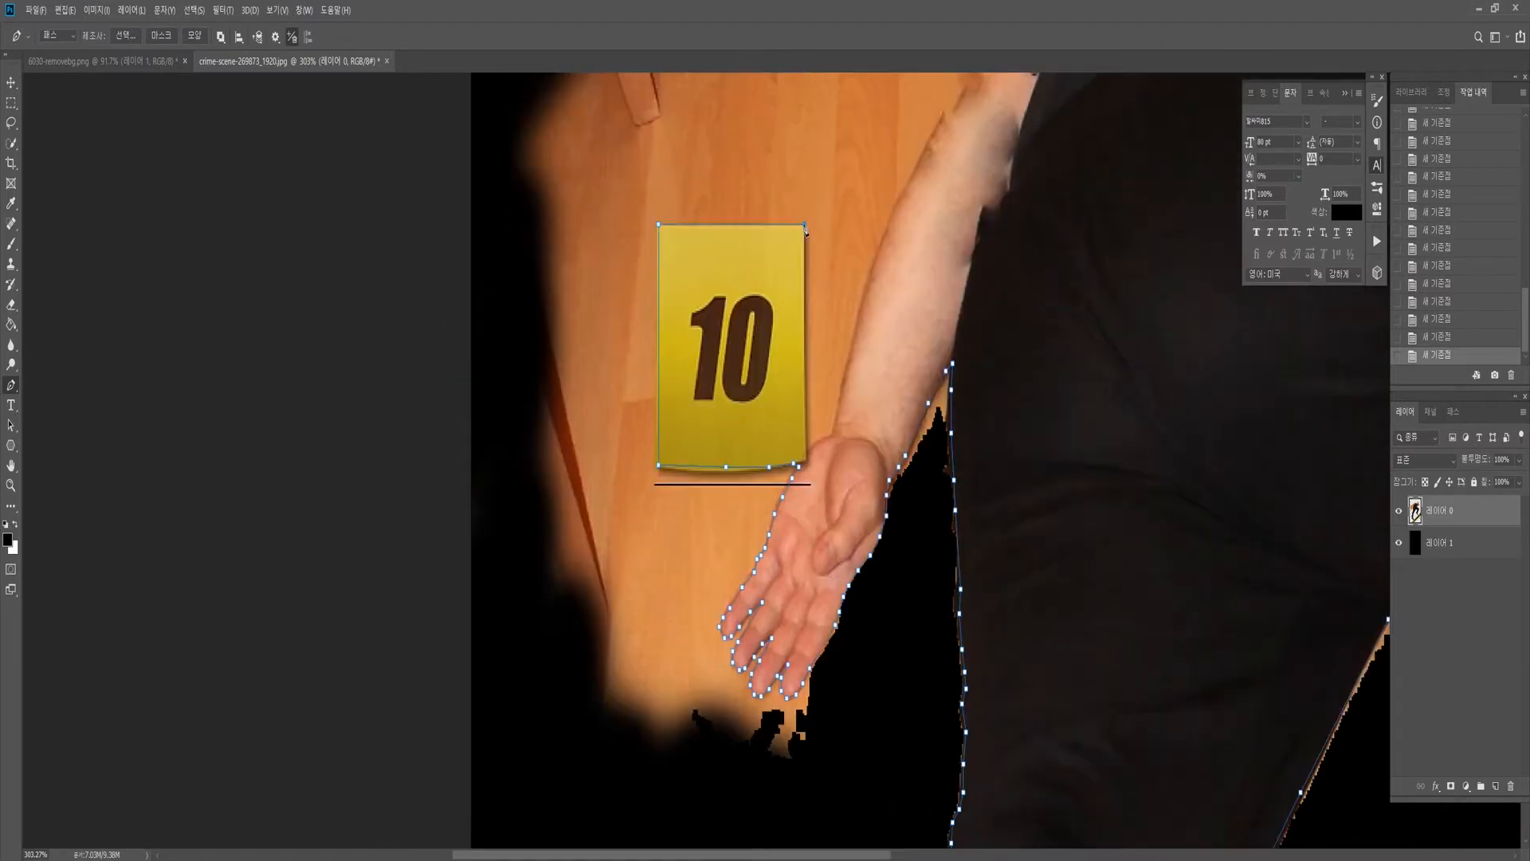
- Trace the path up the forearm, around the sleeve and along the shoulder, closing it at the neck
{"action": "left_click", "coordinate": [867, 284]}
{"action": "left_click_drag", "start_coordinate": [869, 279], "coordinate": [802, 597]}
{"action": "left_click", "coordinate": [880, 446]}
{"action": "left_click_drag", "start_coordinate": [909, 393], "coordinate": [745, 594]}
{"action": "left_click", "coordinate": [810, 481]}
{"action": "left_click", "coordinate": [836, 441]}
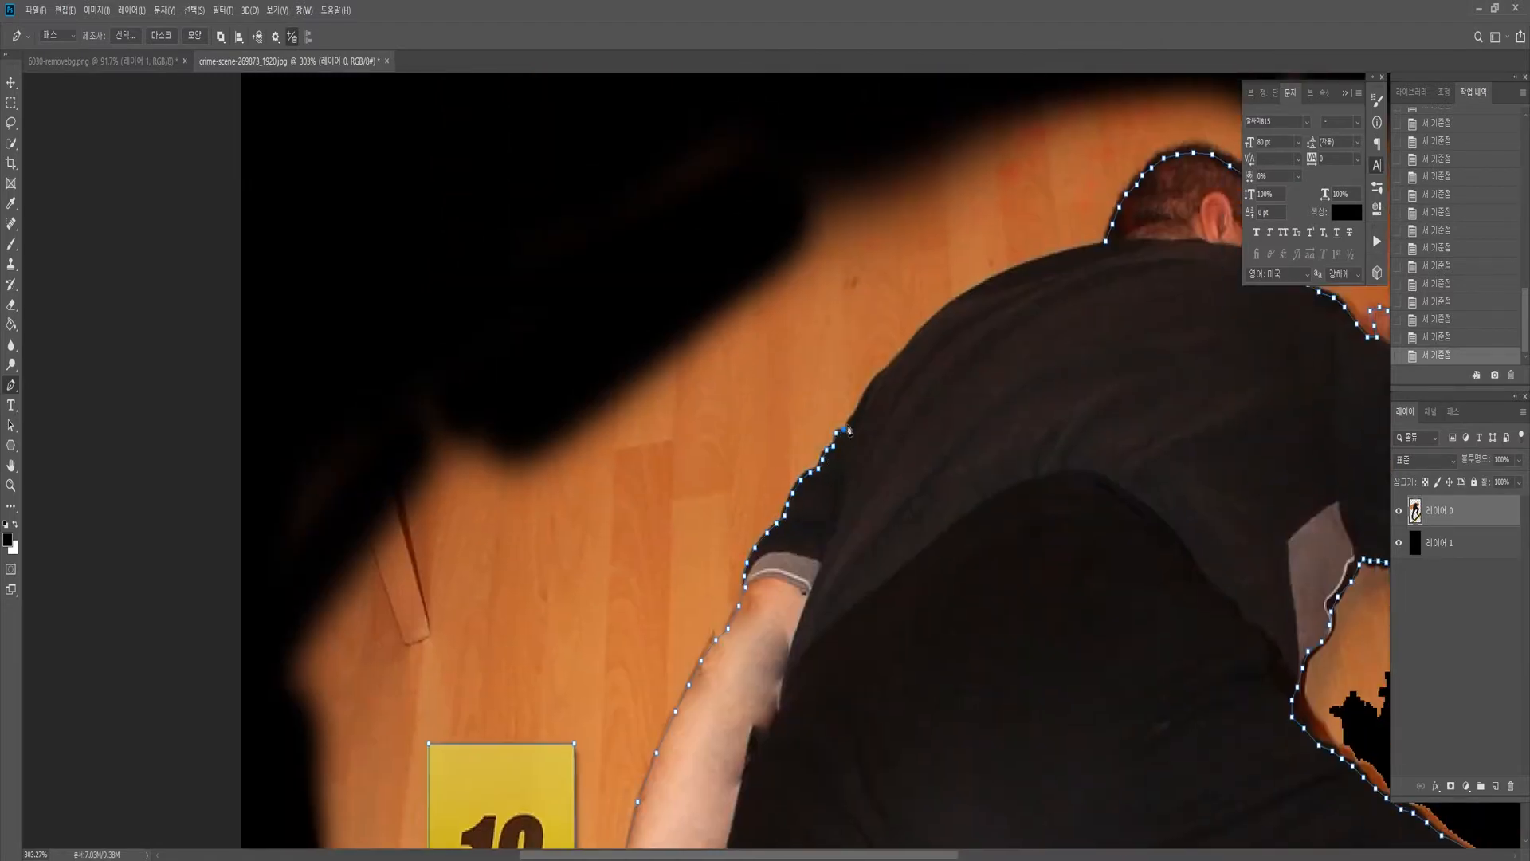
{"action": "left_click_drag", "start_coordinate": [854, 426], "coordinate": [721, 618]}
{"action": "left_click", "coordinate": [794, 523]}
{"action": "left_click", "coordinate": [972, 442]}
- Turn the closed path into a selection, paste the figure onto a new layer and hide the layers beneath
{"action": "right_click", "coordinate": [966, 441]}
{"action": "left_click", "coordinate": [1012, 526]}
{"action": "key", "text": "ctrl+v"}
{"action": "left_click", "coordinate": [1399, 543]}
{"action": "left_click", "coordinate": [1400, 575]}
{"action": "scroll", "coordinate": [1055, 494], "scroll_direction": "down", "scroll_amount": 14}
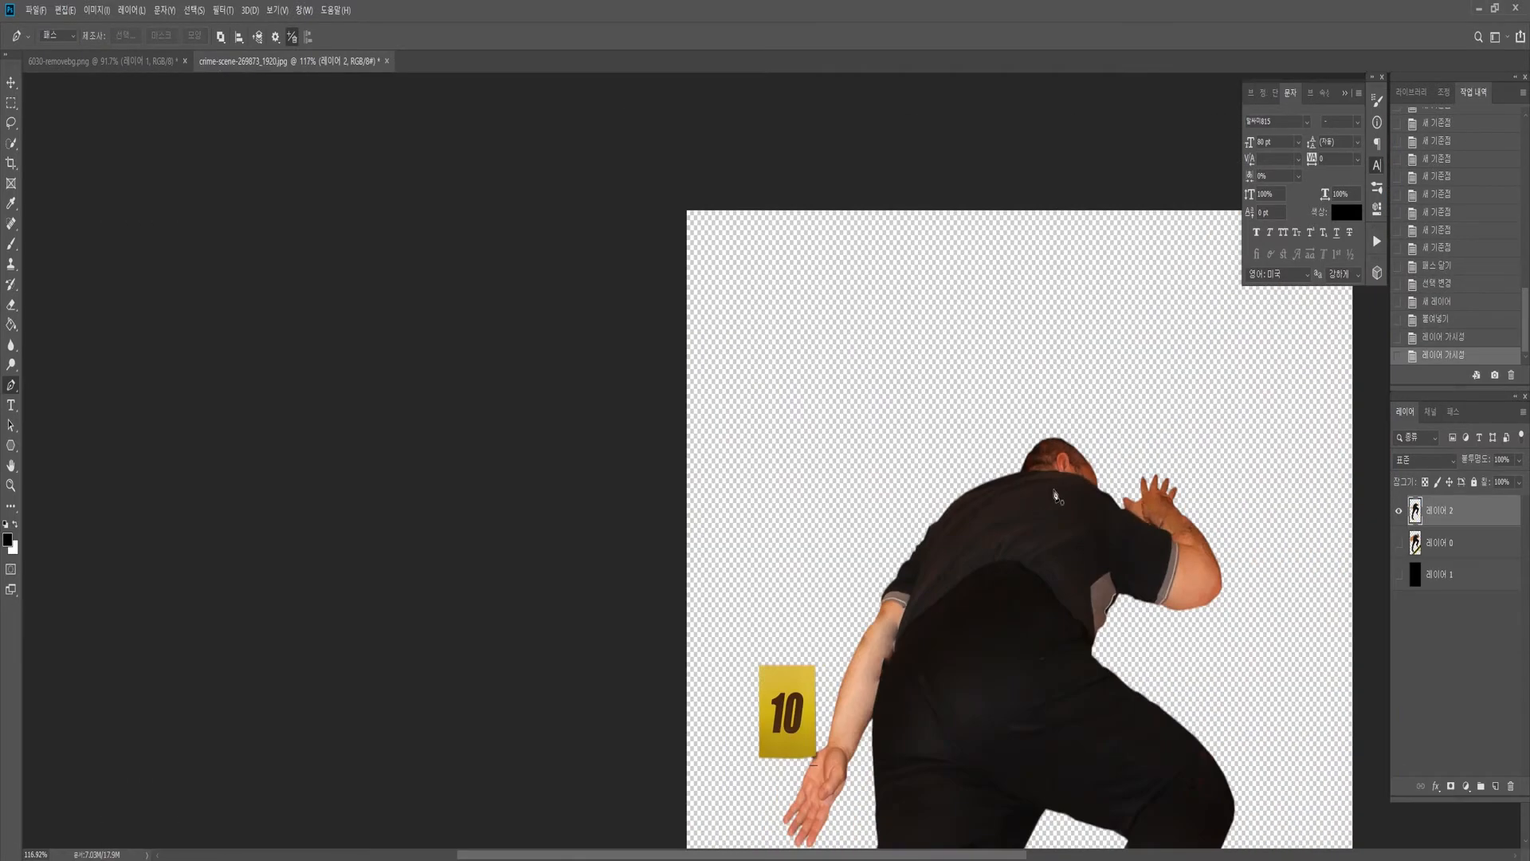
- Show the hidden layers, outline the number 11 marker with the Pen tool and make a selection with a 0.5-pixel feather
{"action": "left_click", "coordinate": [1399, 542]}
{"action": "left_click", "coordinate": [1399, 575]}
{"action": "scroll", "coordinate": [1137, 157], "scroll_direction": "up", "scroll_amount": 7}
{"action": "left_click", "coordinate": [905, 334]}
{"action": "left_click", "coordinate": [980, 334]}
{"action": "left_click", "coordinate": [979, 454]}
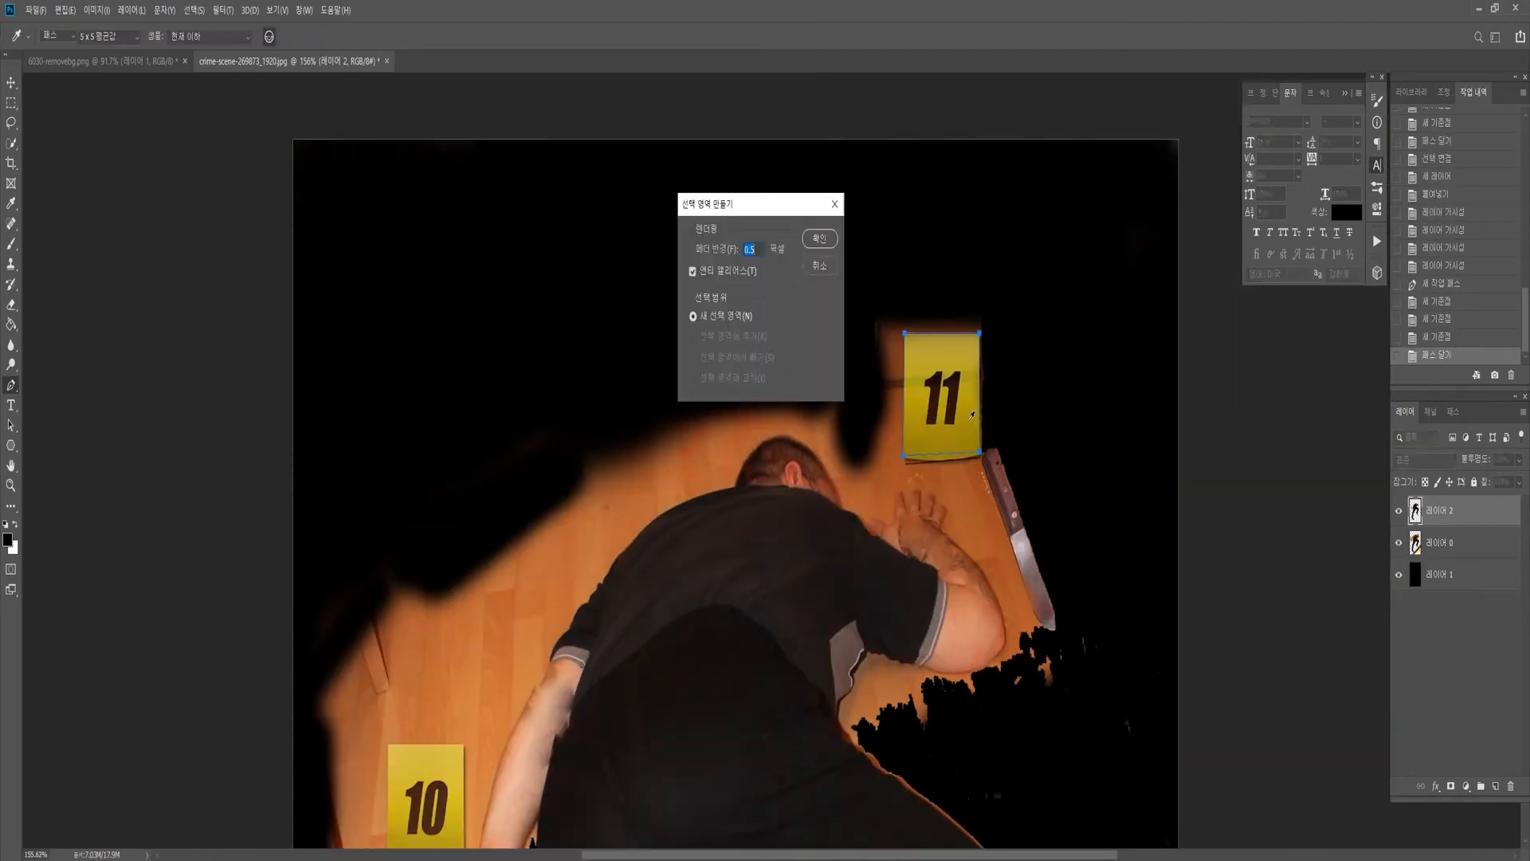
{"action": "key", "text": "Return"}
- Copy the selected number 11 marker from the photo layer onto a new layer of its own
{"action": "left_click", "coordinate": [1439, 542]}
{"action": "left_click", "coordinate": [1495, 786]}
{"action": "key", "text": "ctrl+v"}
{"action": "left_click", "coordinate": [1399, 575]}
{"action": "left_click", "coordinate": [1399, 574]}
- Trace a closed path around the knife's handle and blade on the original photo layer
{"action": "left_click", "coordinate": [1441, 575]}
{"action": "scroll", "coordinate": [1144, 570], "scroll_direction": "up", "scroll_amount": 6}
{"action": "left_click", "coordinate": [860, 376]}
{"action": "left_click", "coordinate": [884, 356]}
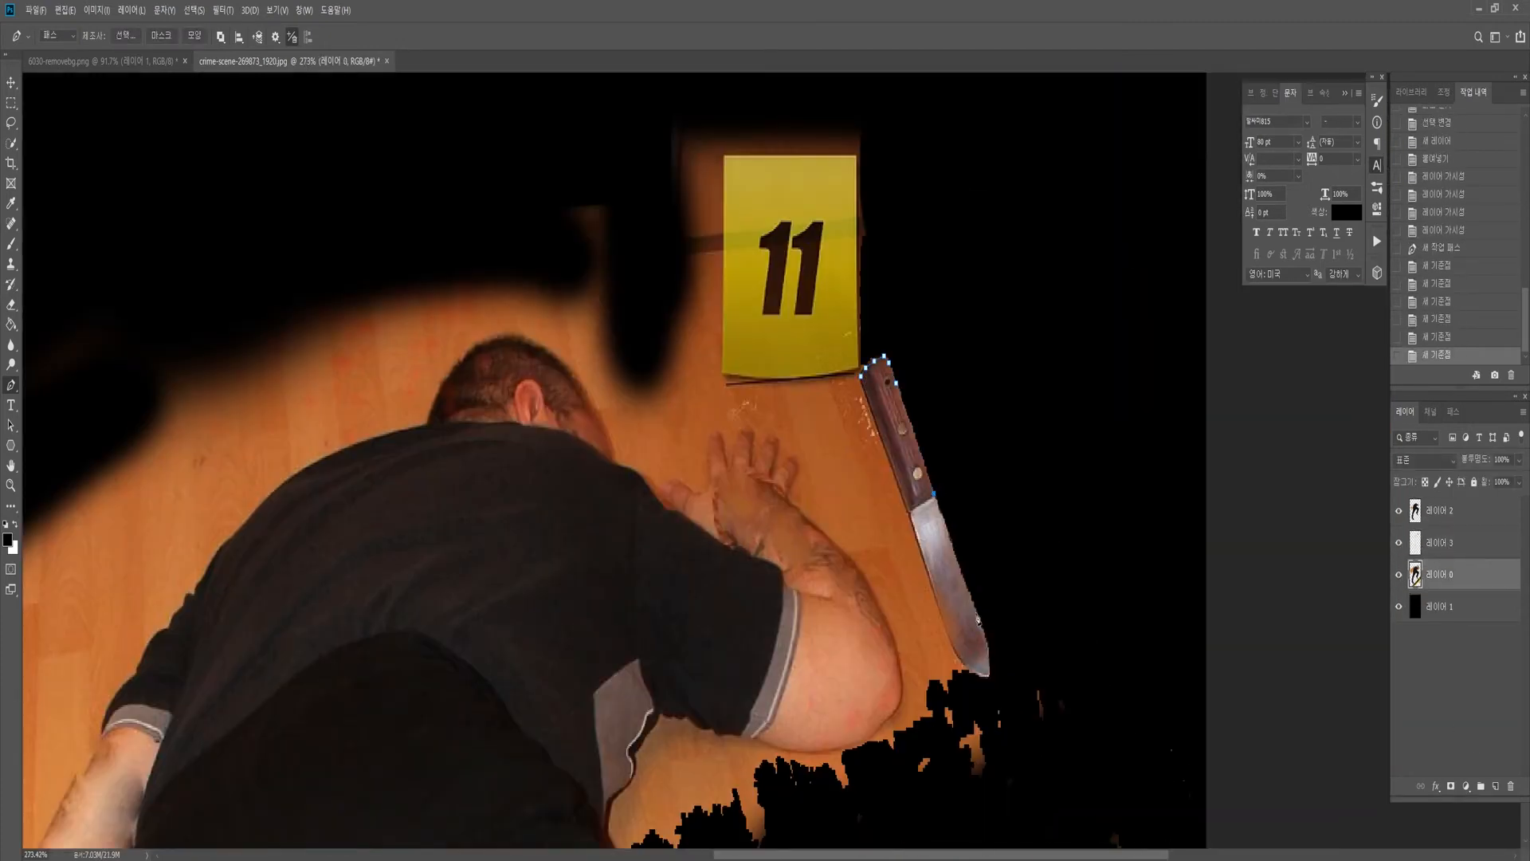
{"action": "left_click", "coordinate": [910, 514]}
{"action": "left_click", "coordinate": [861, 376]}
- Convert the knife path to a selection, copy the knife onto a new layer and hide the photo and black layers
{"action": "key", "text": "ctrl+Return"}
{"action": "key", "text": "ctrl+c"}
{"action": "left_click", "coordinate": [1495, 786]}
{"action": "key", "text": "ctrl+v"}
{"action": "left_click", "coordinate": [1399, 606]}
{"action": "left_click", "coordinate": [1399, 637]}
{"action": "scroll", "coordinate": [846, 244], "scroll_direction": "down", "scroll_amount": 18}
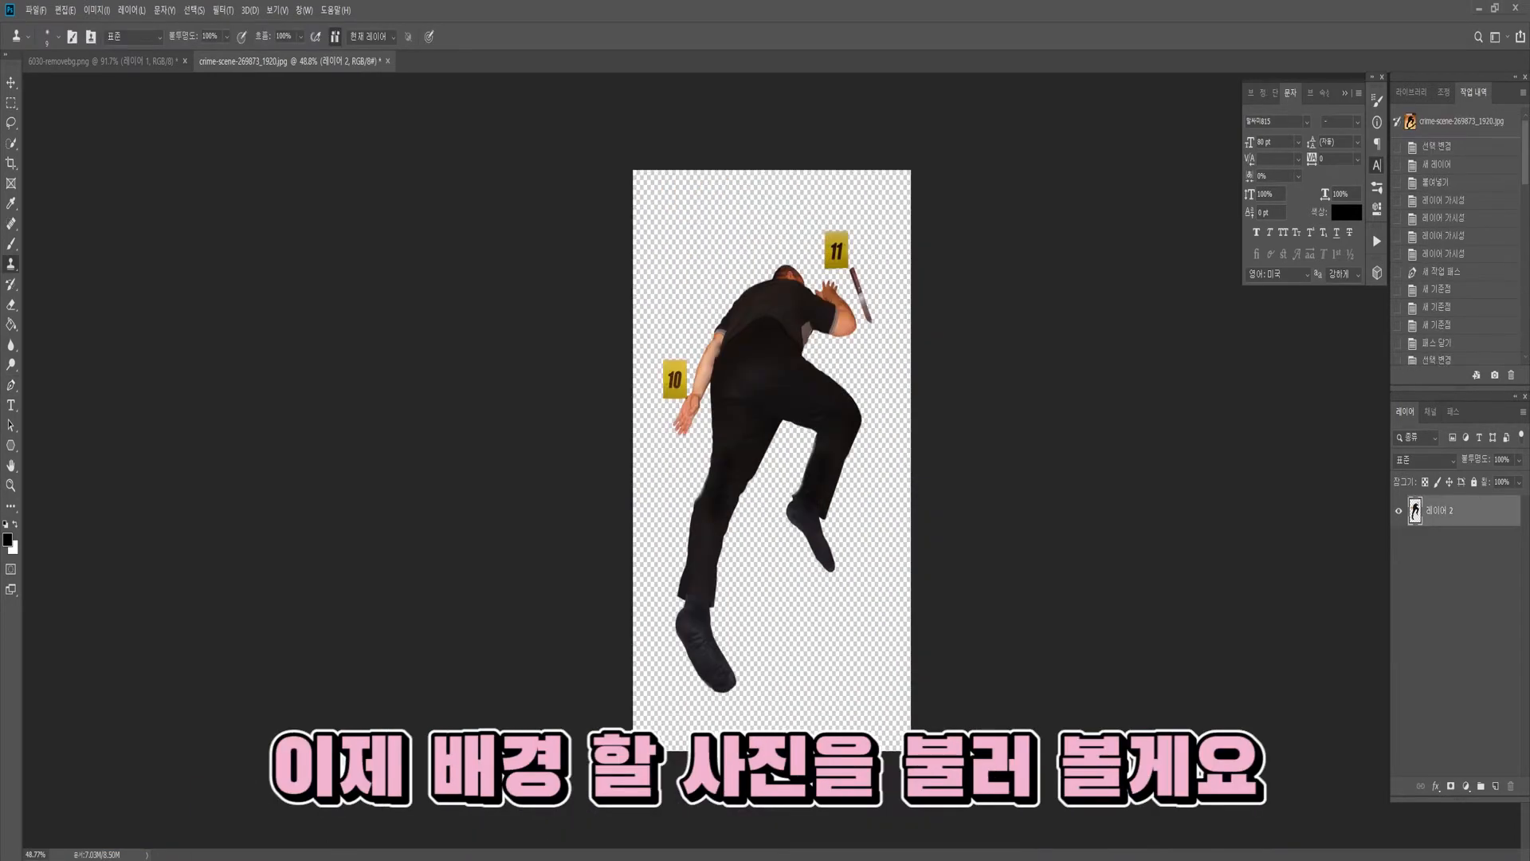
- Open the background photo auschwitz-4644590_1920 from the project folder as its own document
{"action": "left_click", "coordinate": [233, 830]}
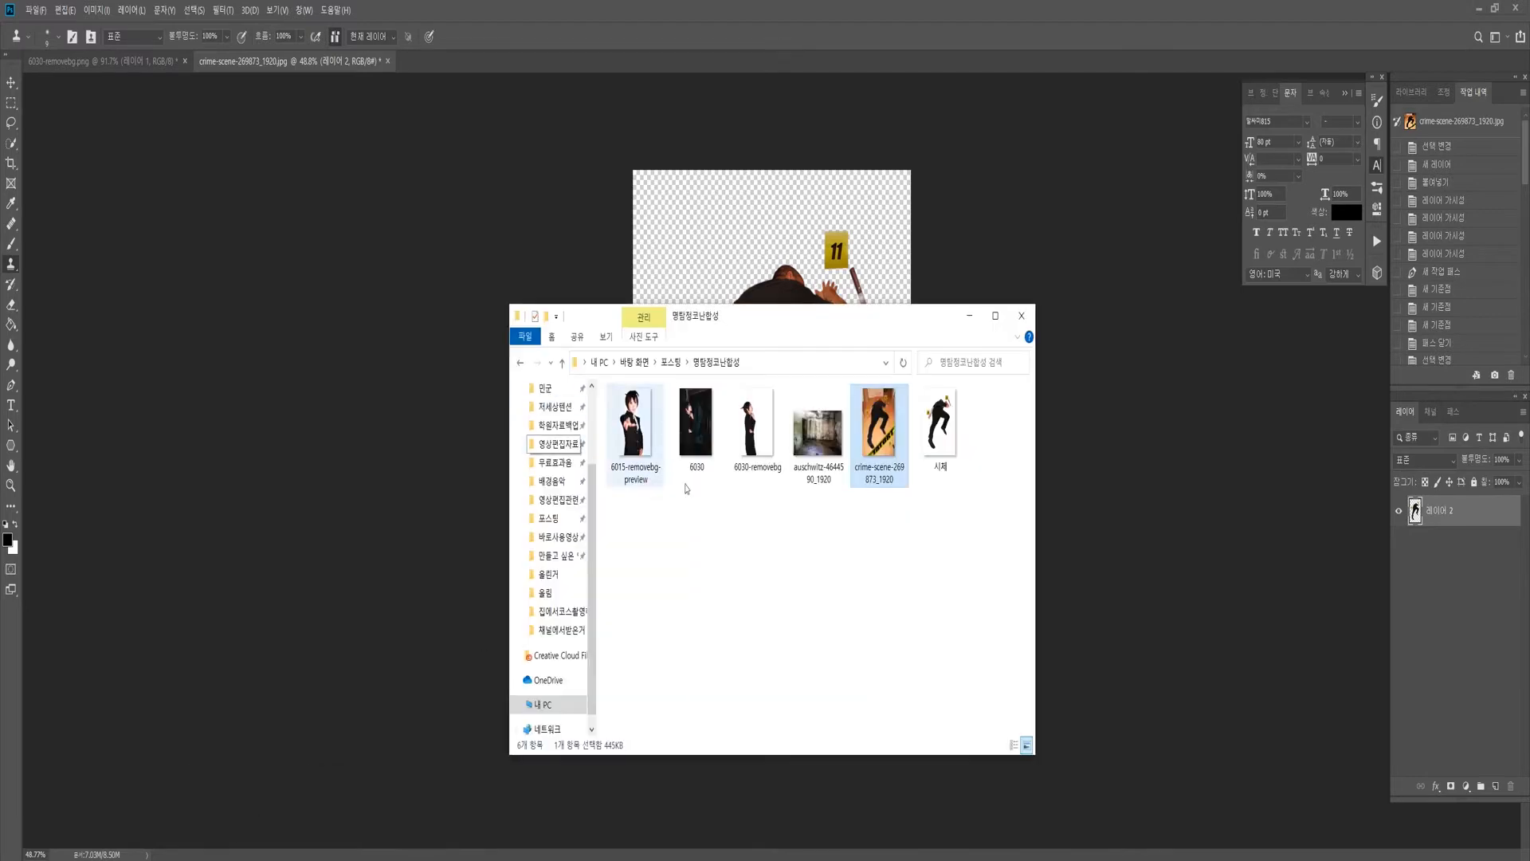
{"action": "left_click_drag", "start_coordinate": [817, 430], "coordinate": [533, 64]}
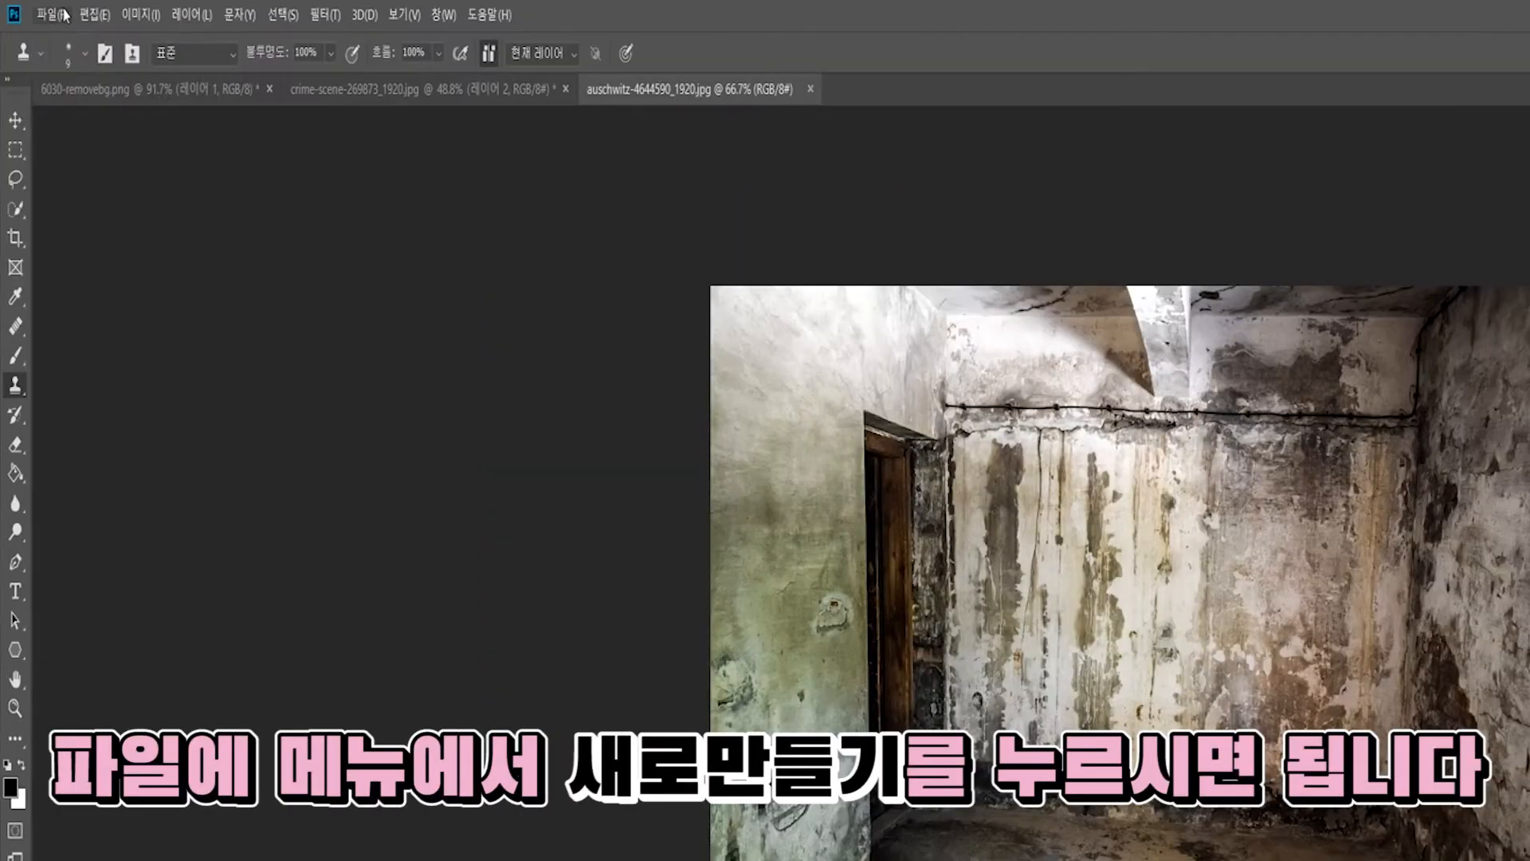
- Start a new document and title it "명탐정코난 합성"
{"action": "left_click", "coordinate": [35, 9]}
{"action": "left_click", "coordinate": [58, 28]}
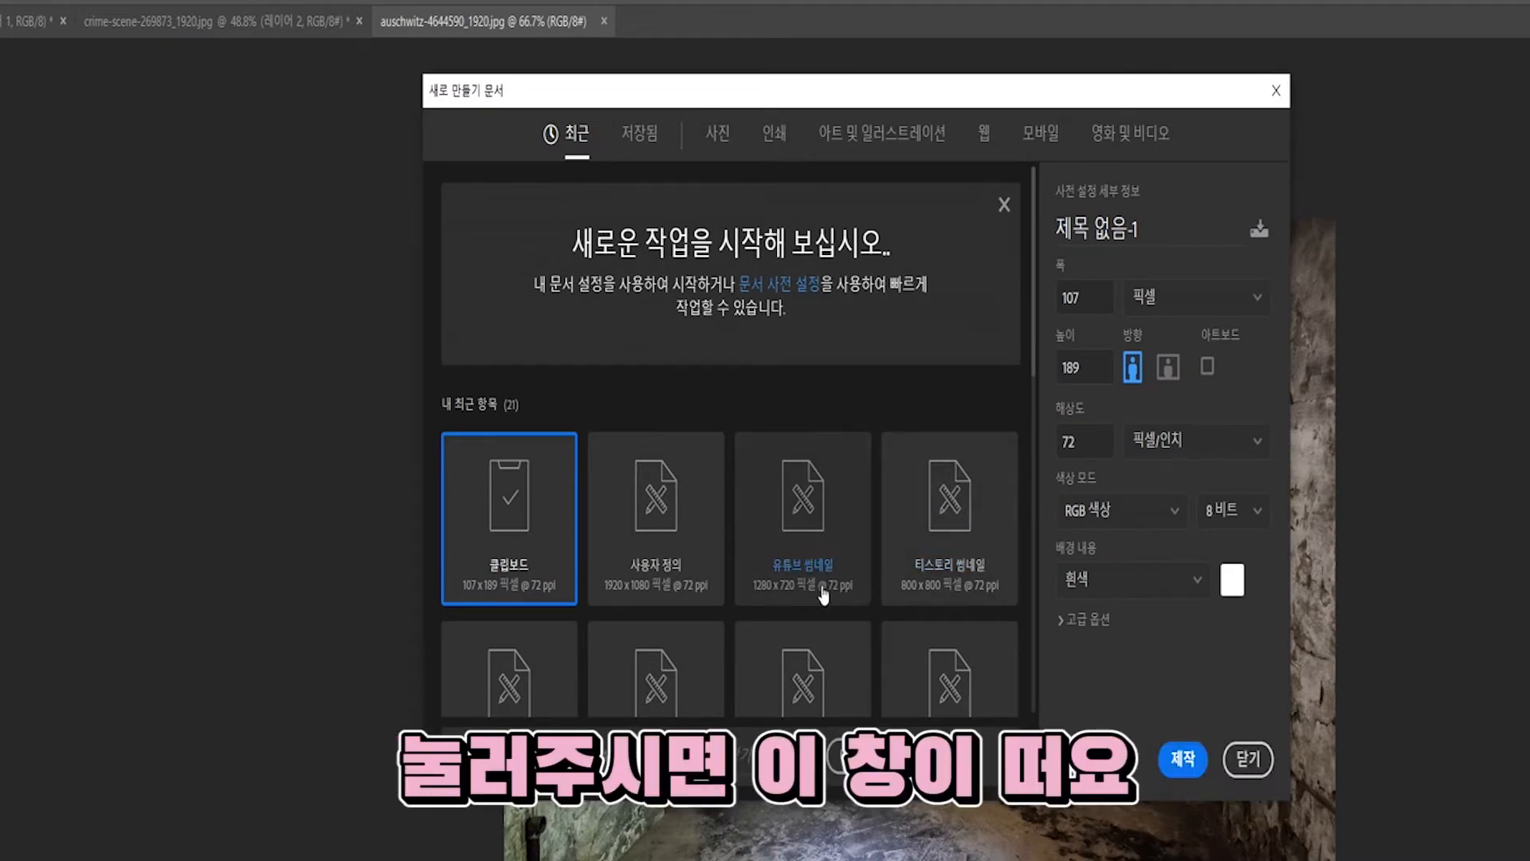
{"action": "left_click", "coordinate": [1146, 230]}
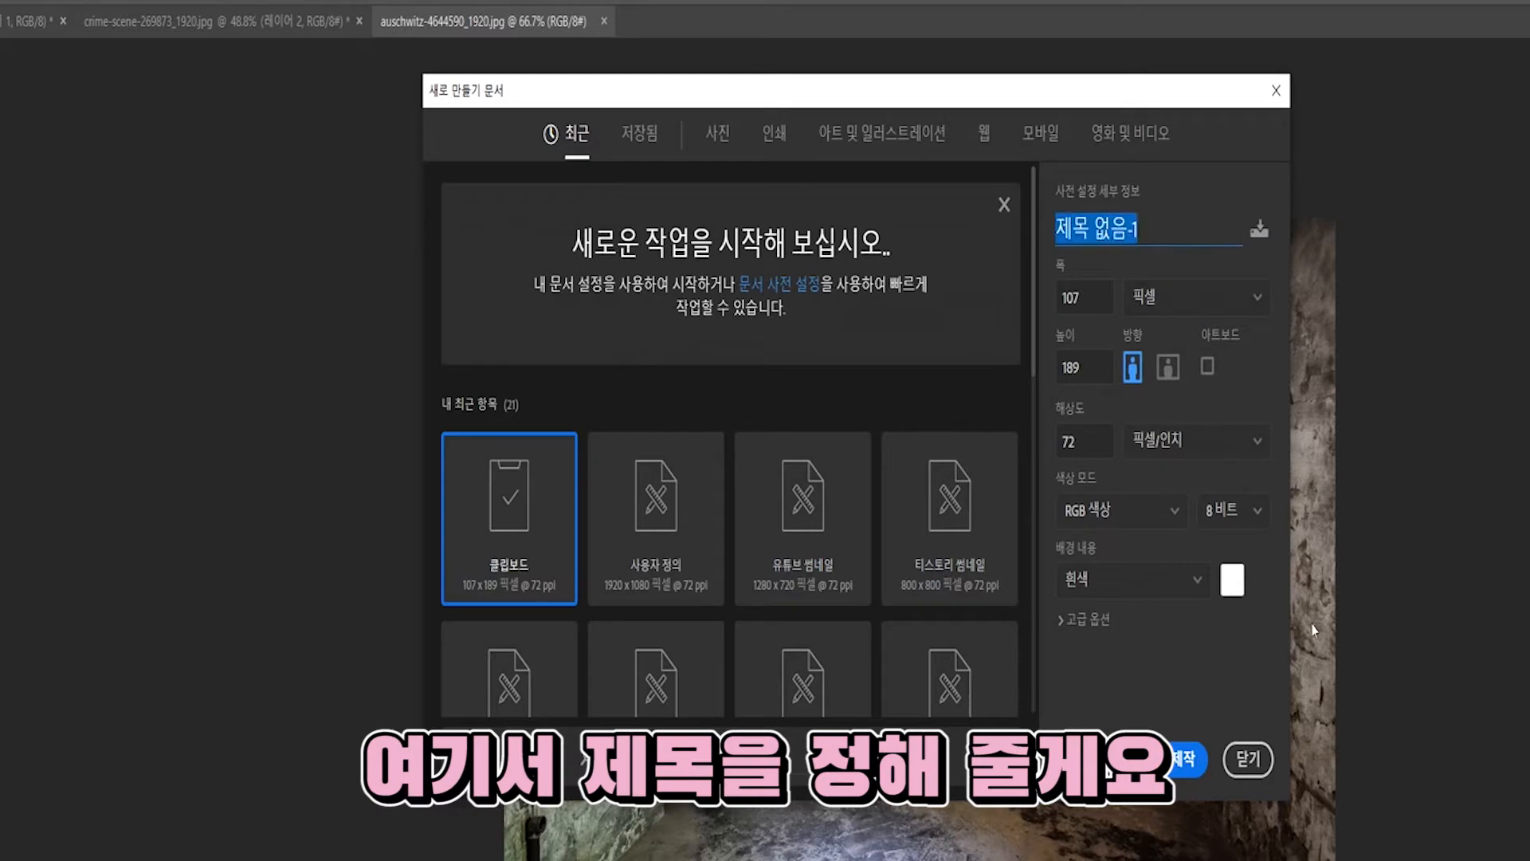
{"action": "type", "text": "명탐정"}
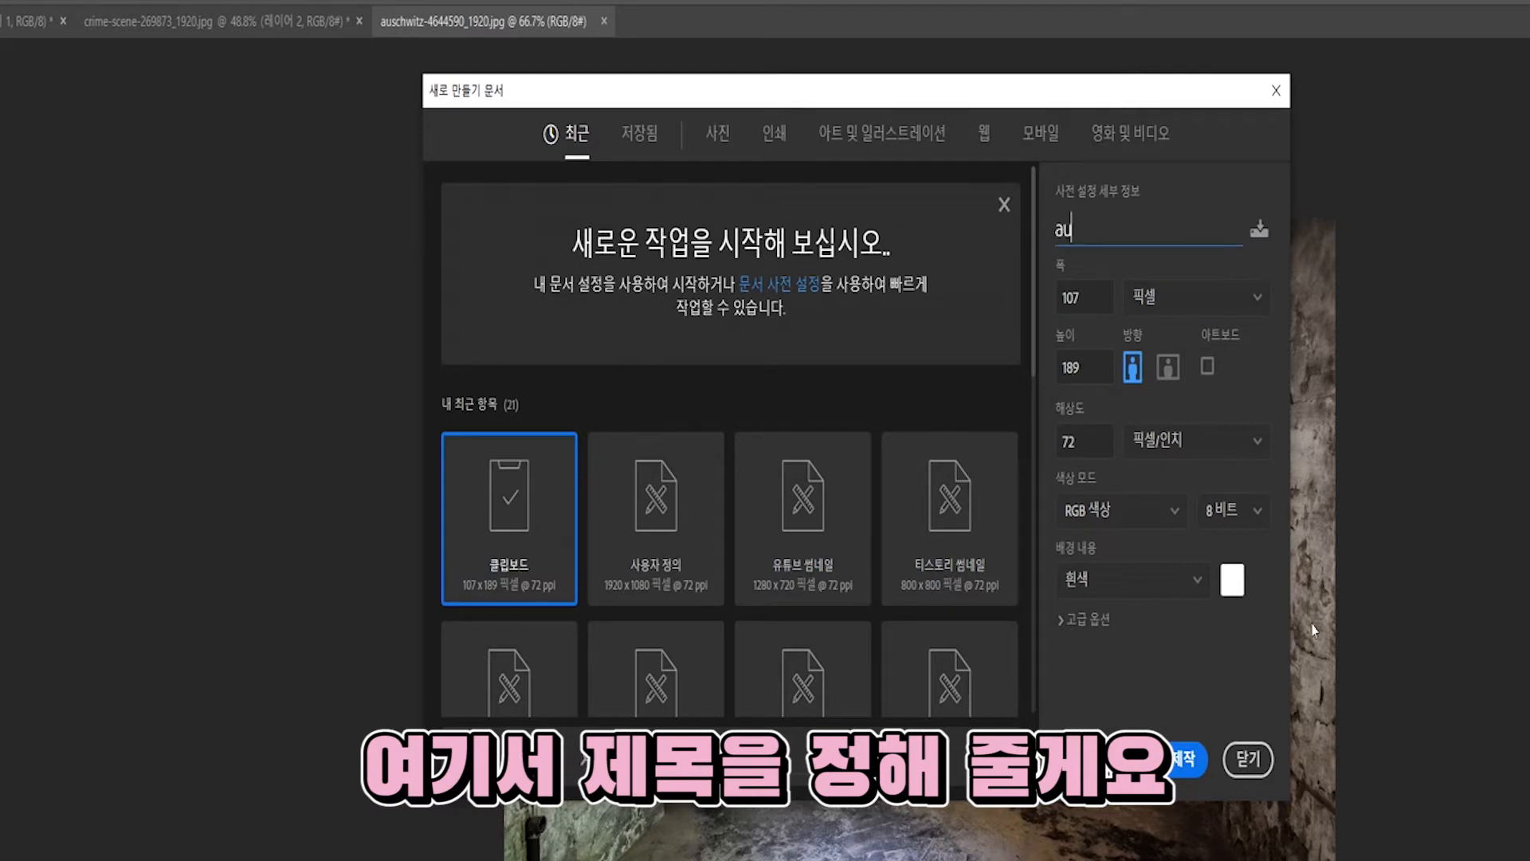
{"action": "type", "text": "코난 합성"}
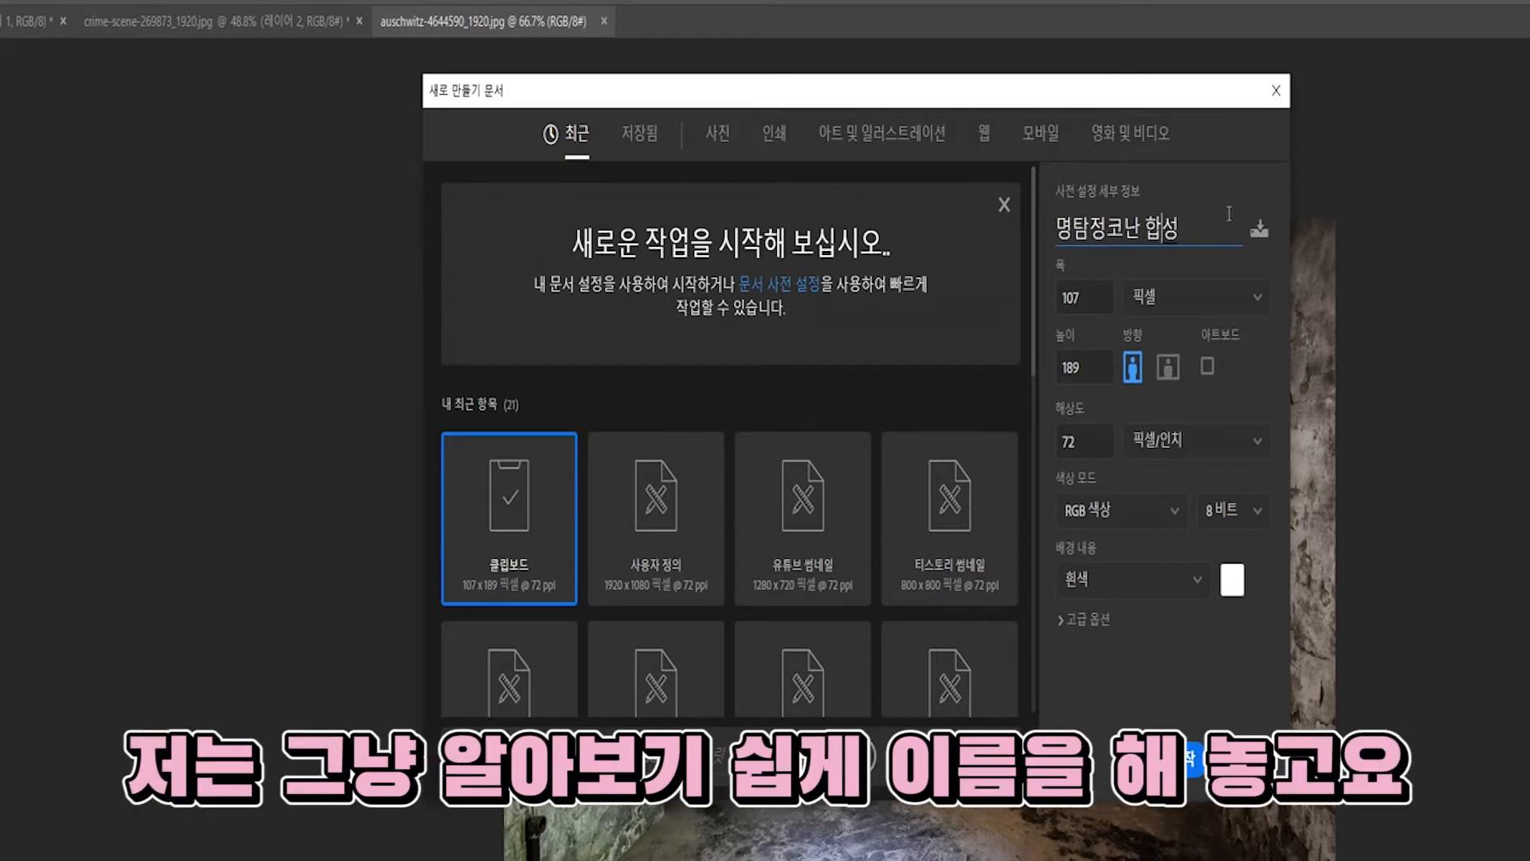
{"action": "key", "text": "ctrl+a"}
- Set the new document to 1920 by 1080 pixels and create it with a white background
{"action": "key", "text": "Tab"}
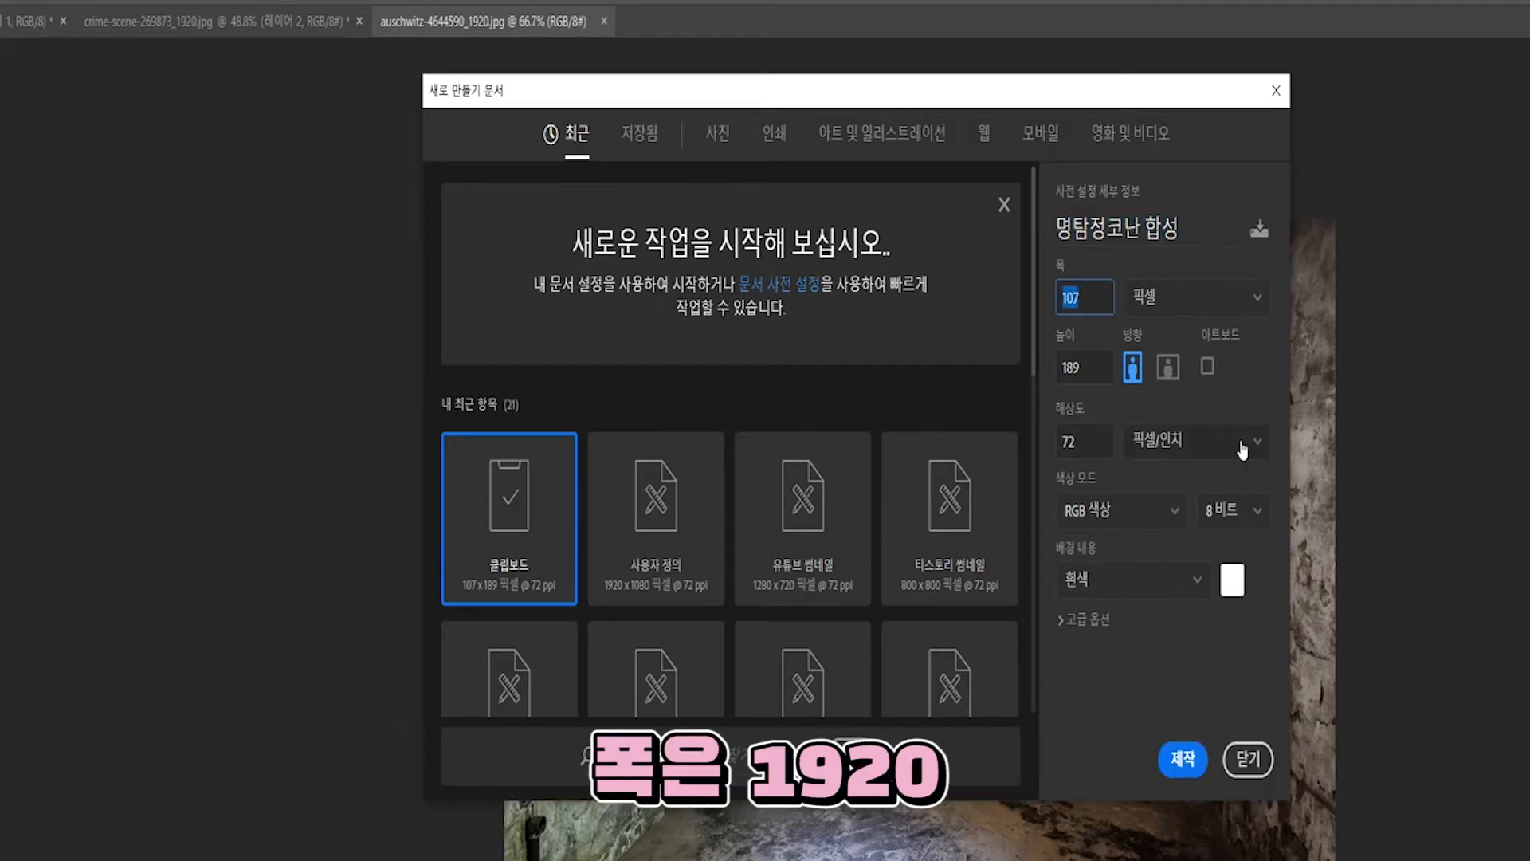
{"action": "type", "text": "192"}
{"action": "key", "text": "Tab"}
{"action": "type", "text": "1"}
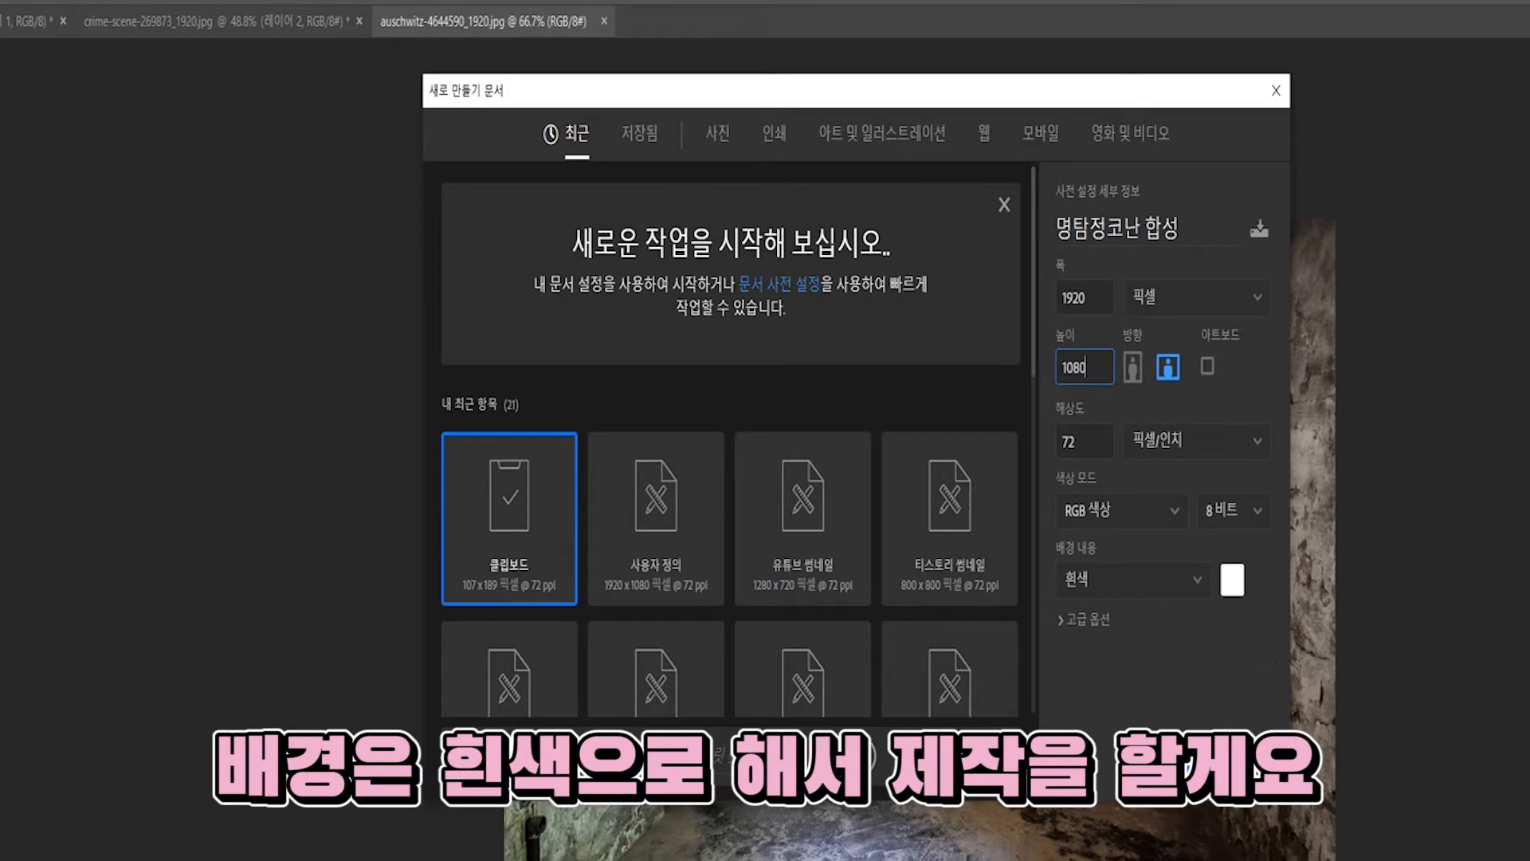
{"action": "left_click", "coordinate": [1153, 757]}
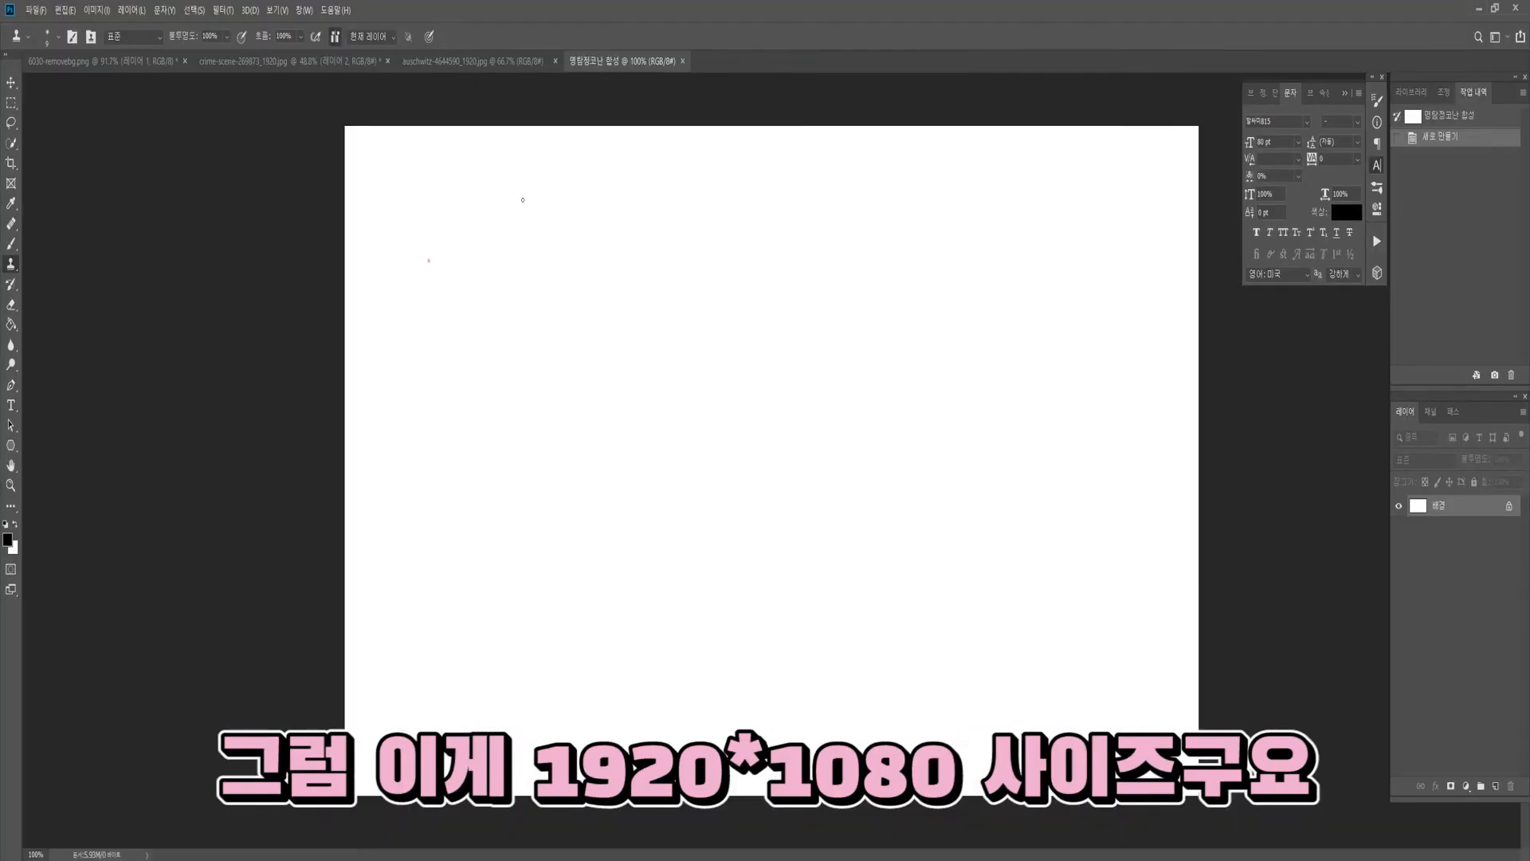
- Copy the derelict room photo into the new 명탐정코난 합성 document with the Move tool
{"action": "left_click", "coordinate": [12, 82]}
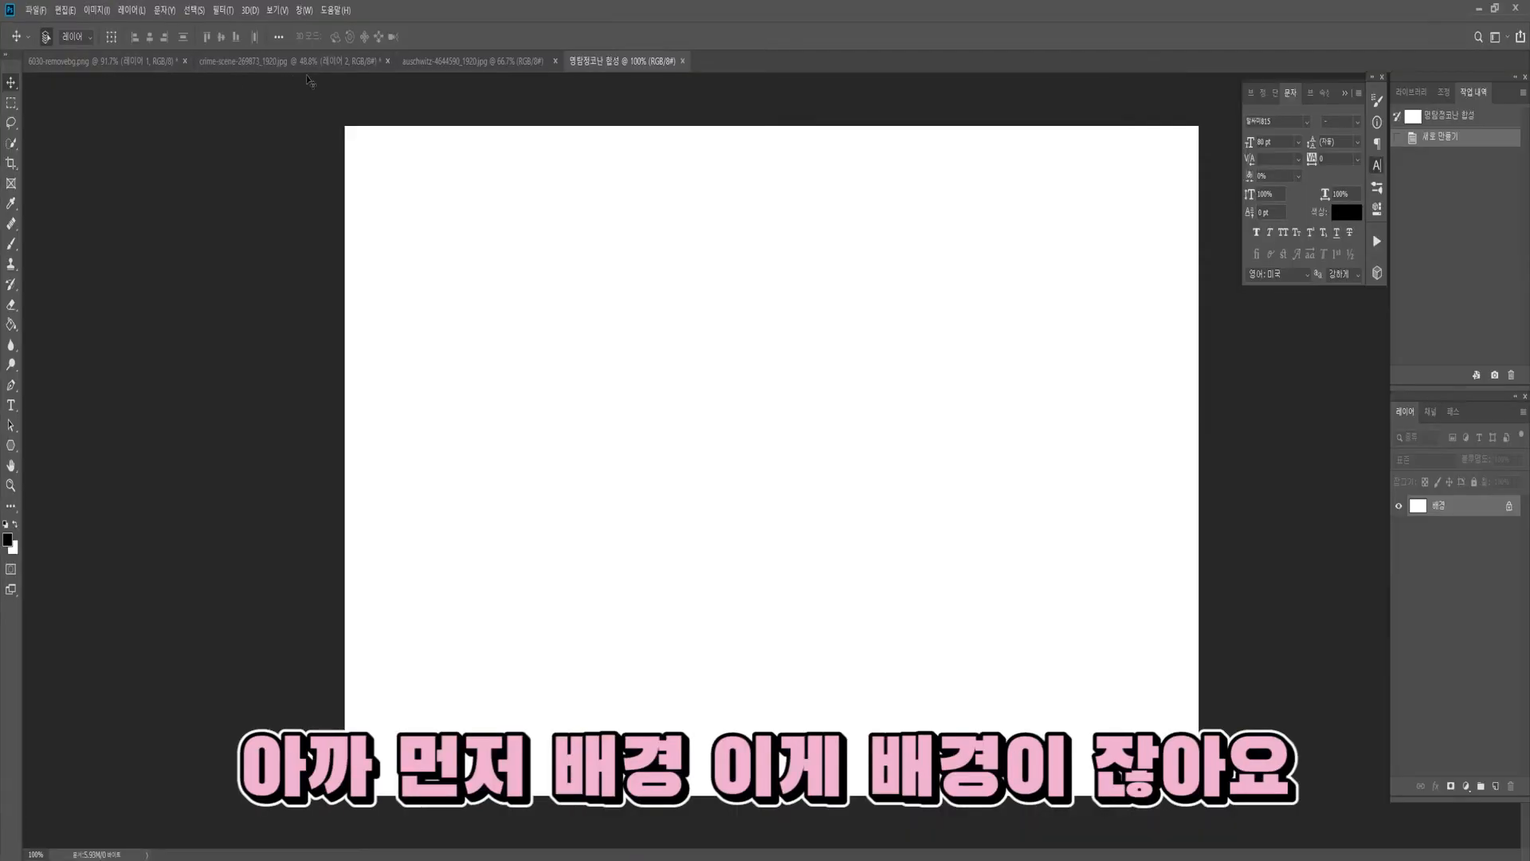
{"action": "left_click", "coordinate": [460, 63]}
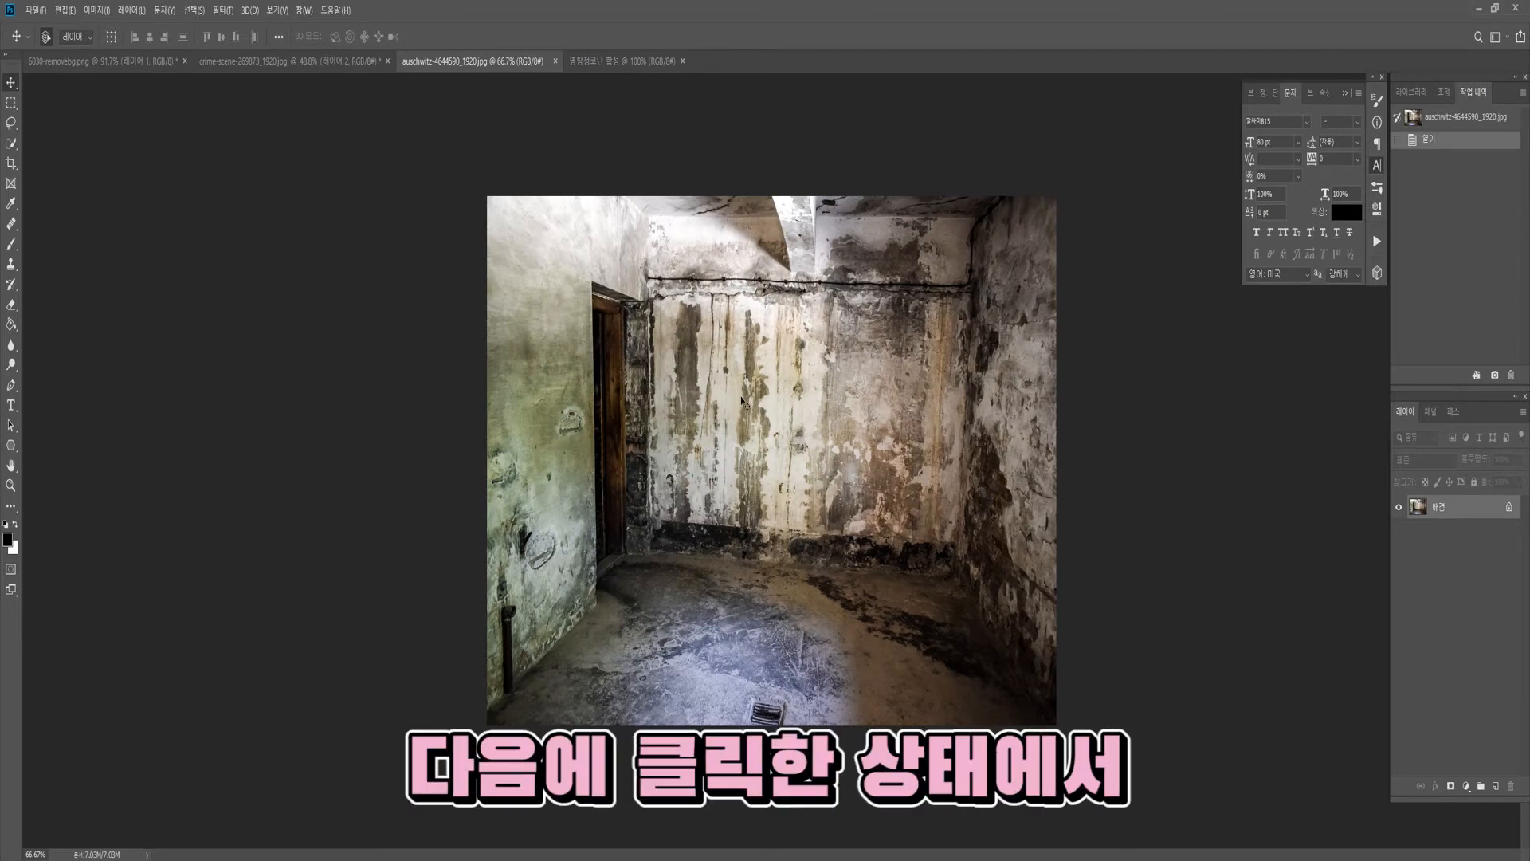
{"action": "left_click_drag", "start_coordinate": [741, 402], "coordinate": [628, 69]}
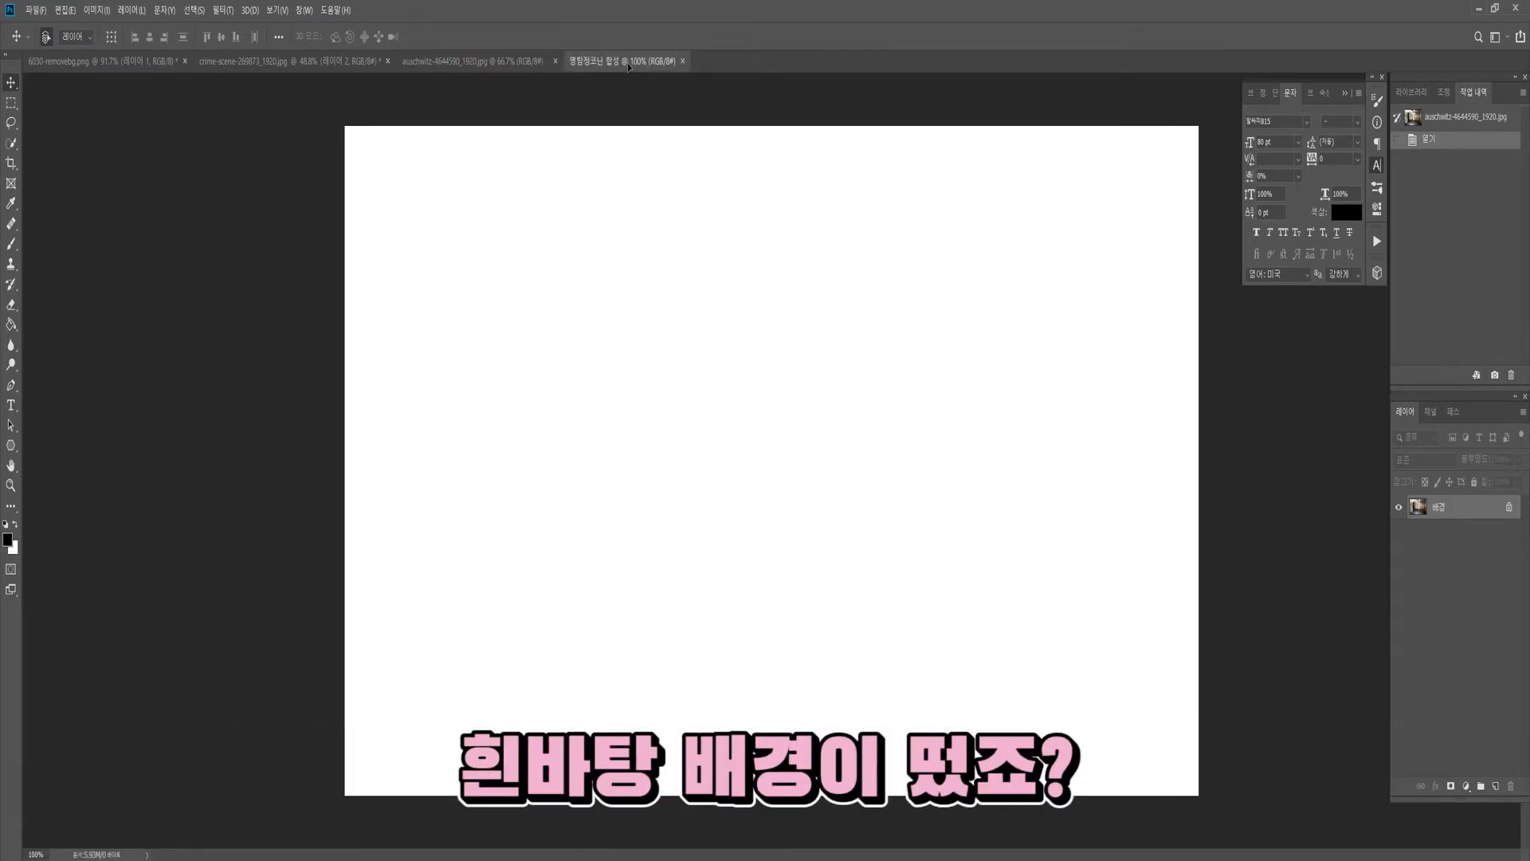
{"action": "left_click_drag", "start_coordinate": [628, 68], "coordinate": [638, 79]}
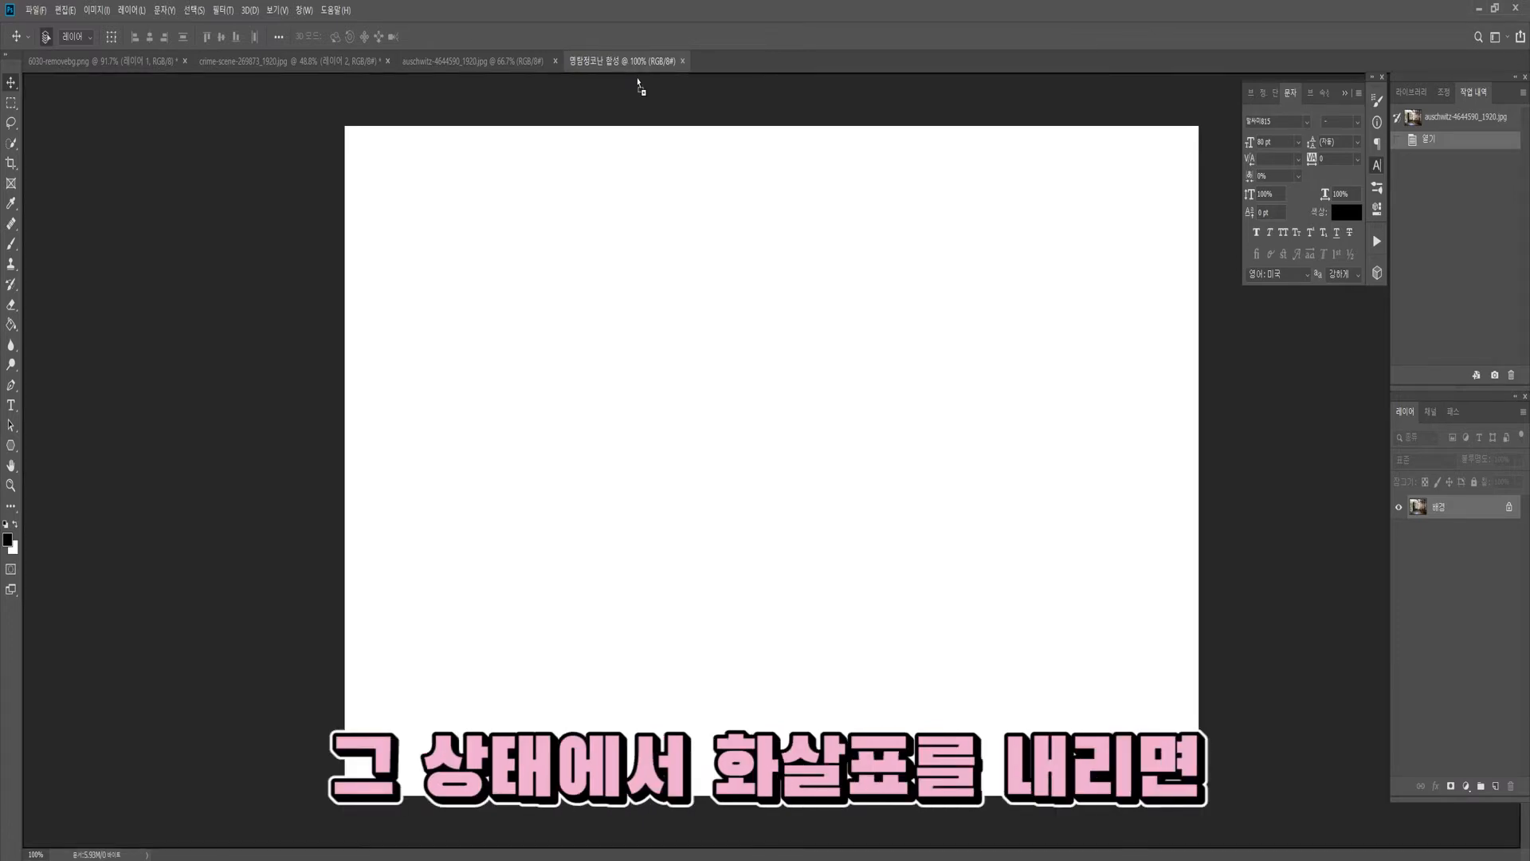
{"action": "left_click_drag", "start_coordinate": [659, 133], "coordinate": [692, 275]}
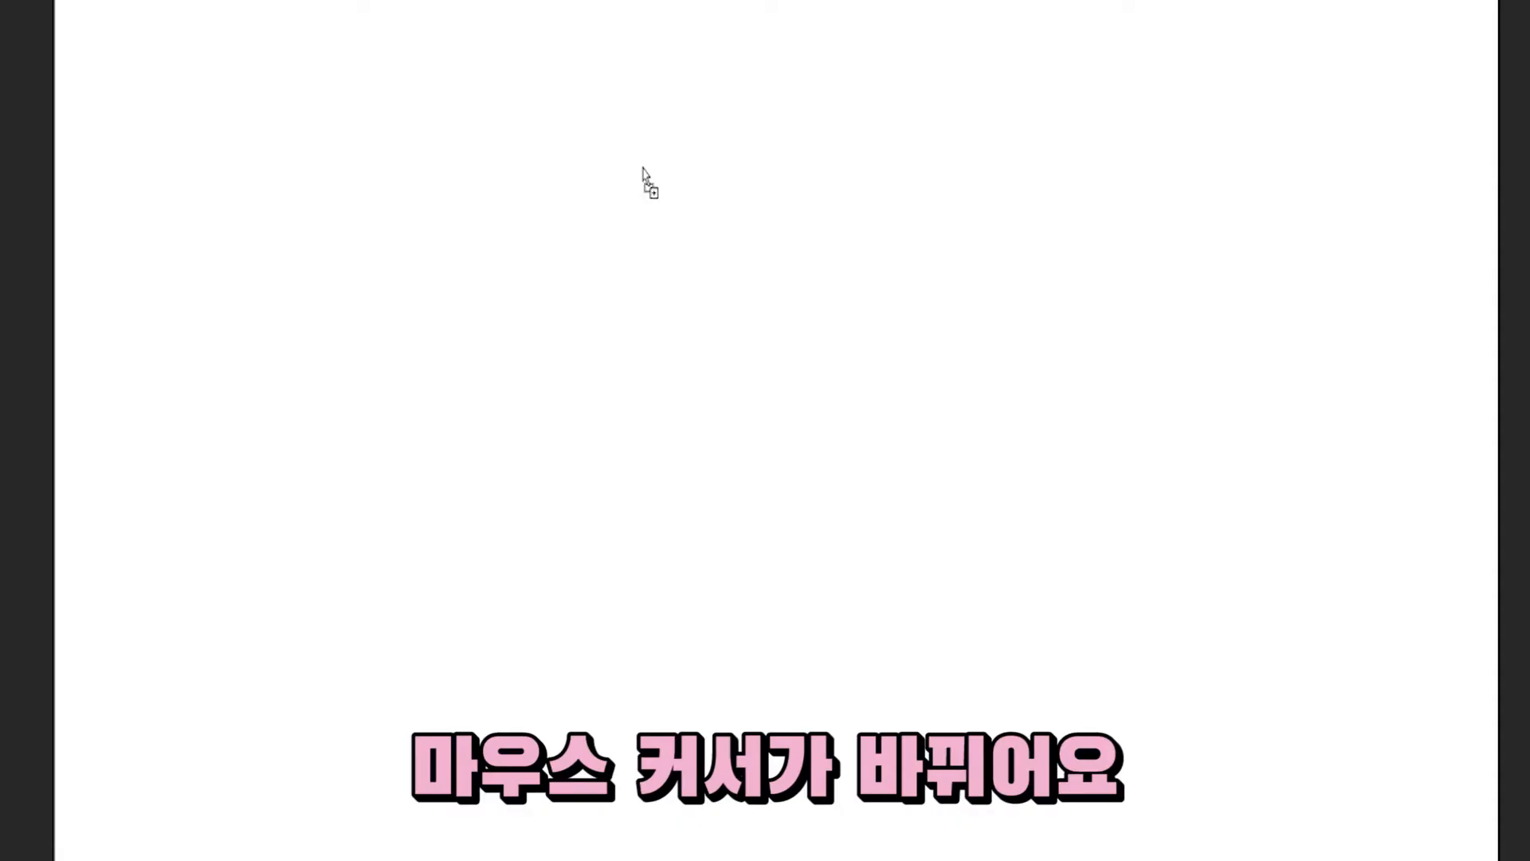
{"action": "left_click_drag", "start_coordinate": [644, 169], "coordinate": [715, 322]}
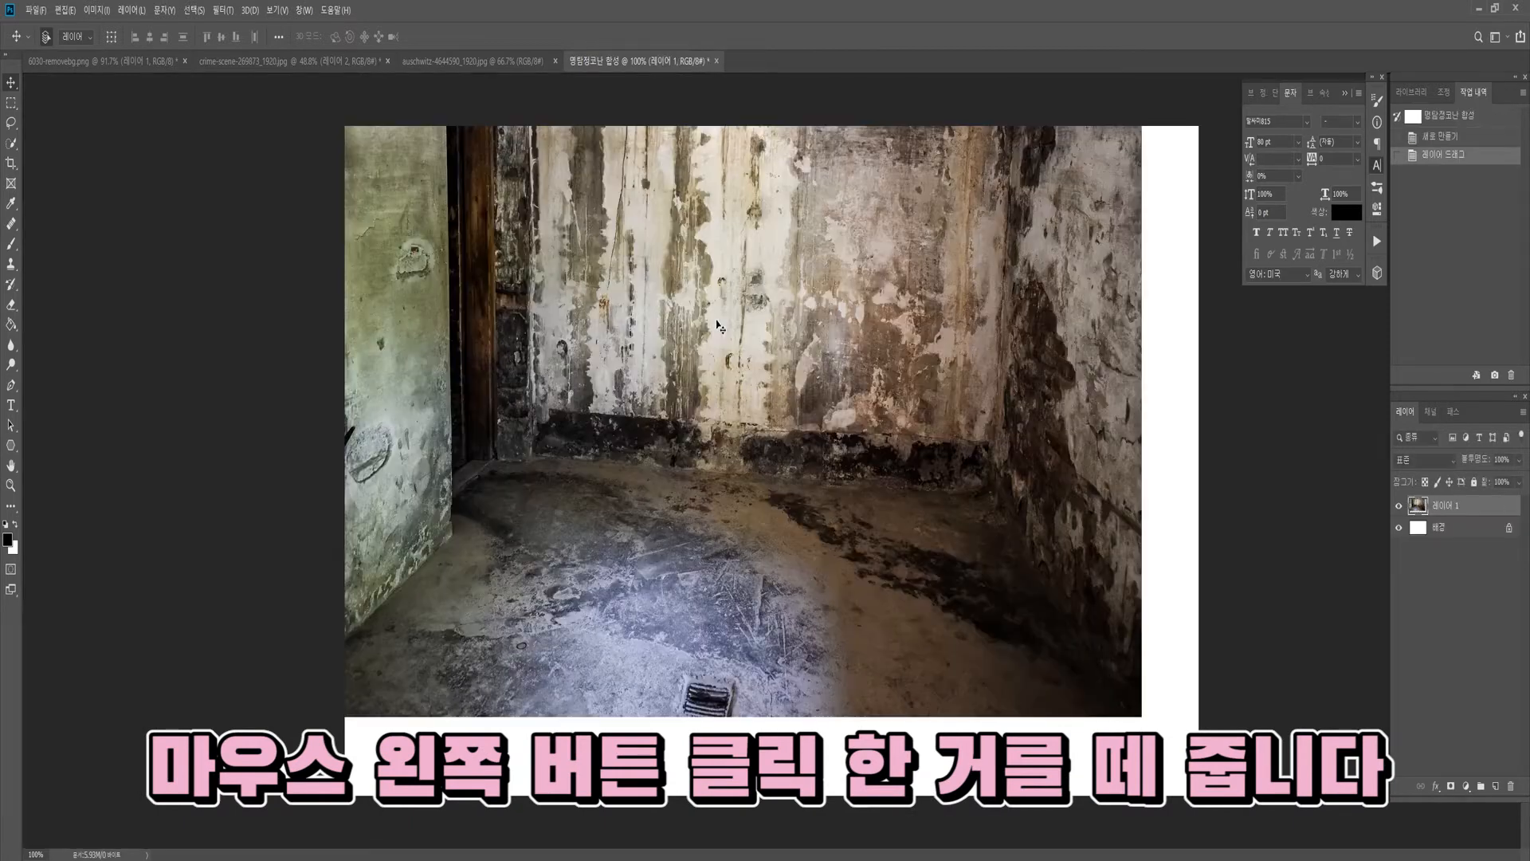
- Move the room photo so that it covers the whole white canvas
{"action": "left_click_drag", "start_coordinate": [788, 432], "coordinate": [846, 583]}
{"action": "scroll", "coordinate": [848, 557], "scroll_direction": "down", "scroll_amount": 7}
{"action": "mouse_move", "coordinate": [860, 415]}
{"action": "left_mouse_down"}
{"action": "mouse_move", "coordinate": [917, 389]}
{"action": "mouse_move", "coordinate": [841, 398]}
{"action": "mouse_move", "coordinate": [860, 402]}
{"action": "mouse_move", "coordinate": [843, 431]}
{"action": "mouse_move", "coordinate": [854, 415]}
{"action": "mouse_move", "coordinate": [859, 445]}
{"action": "left_mouse_up"}
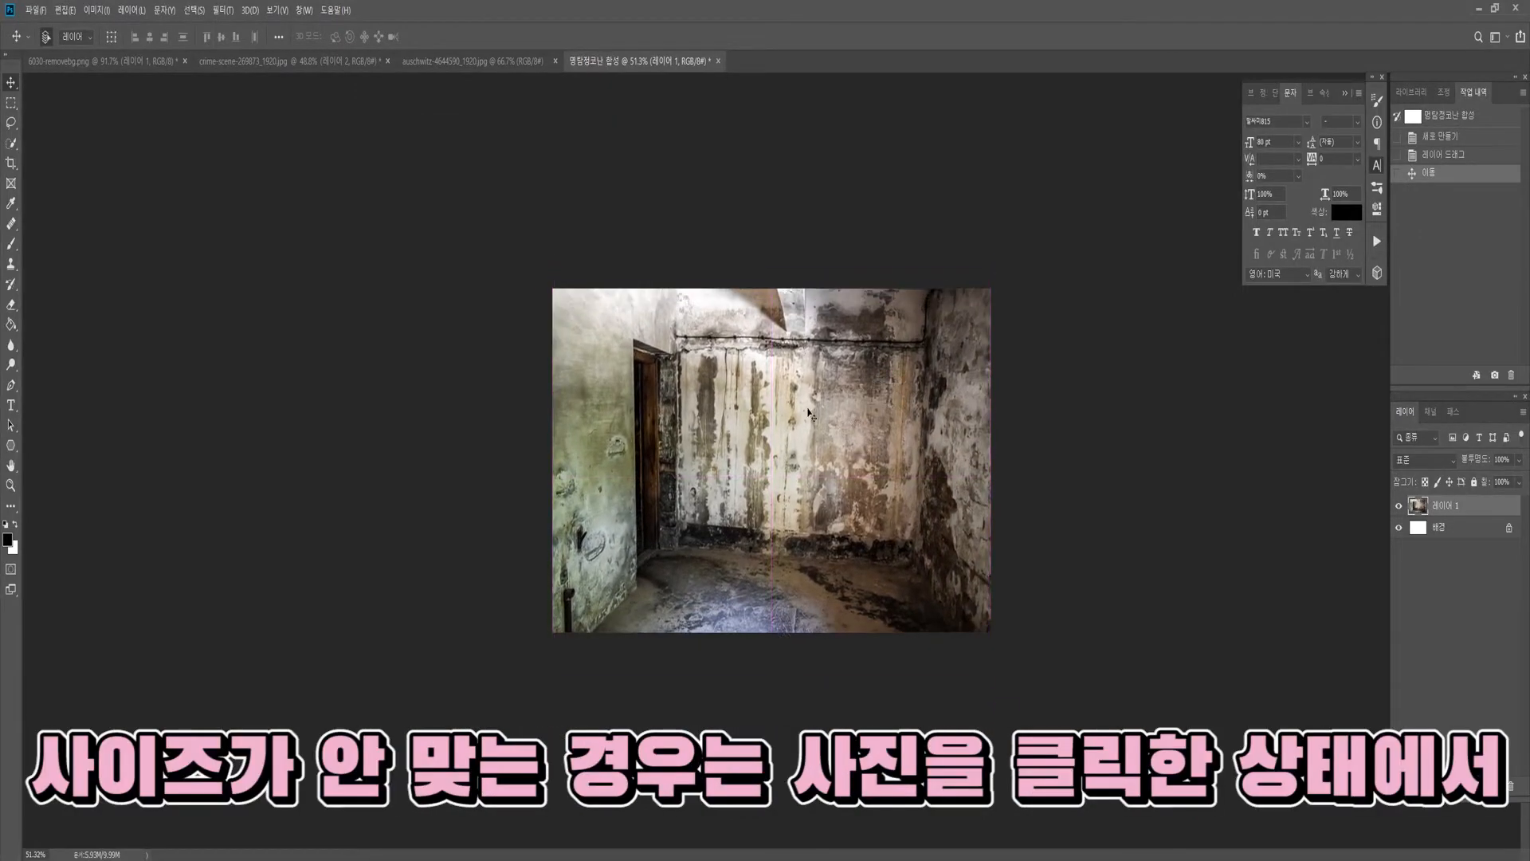
{"action": "key", "text": "ctrl"}
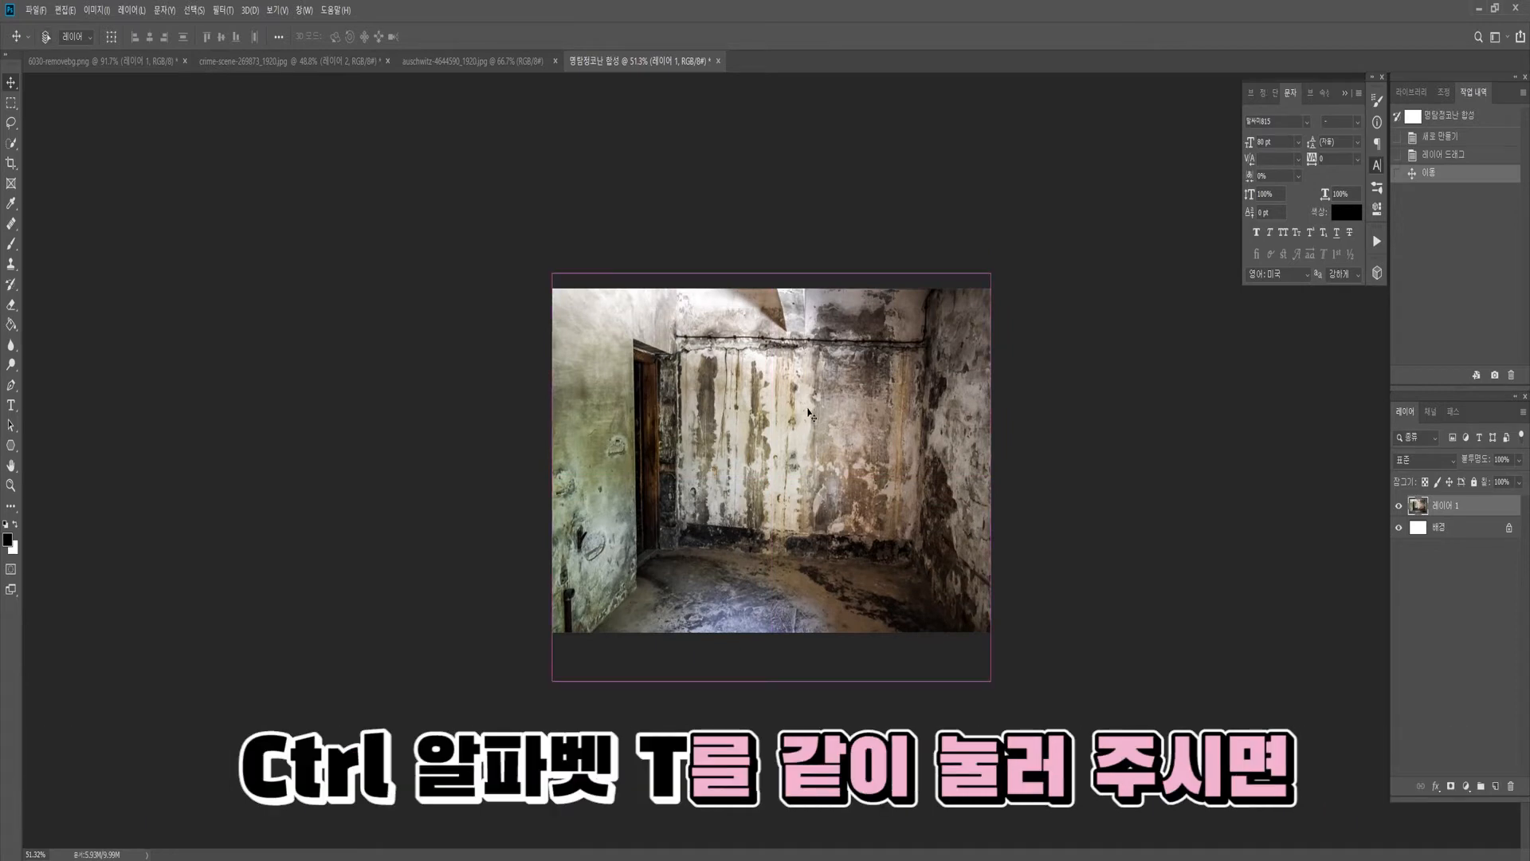
{"action": "key", "text": "ctrl+t"}
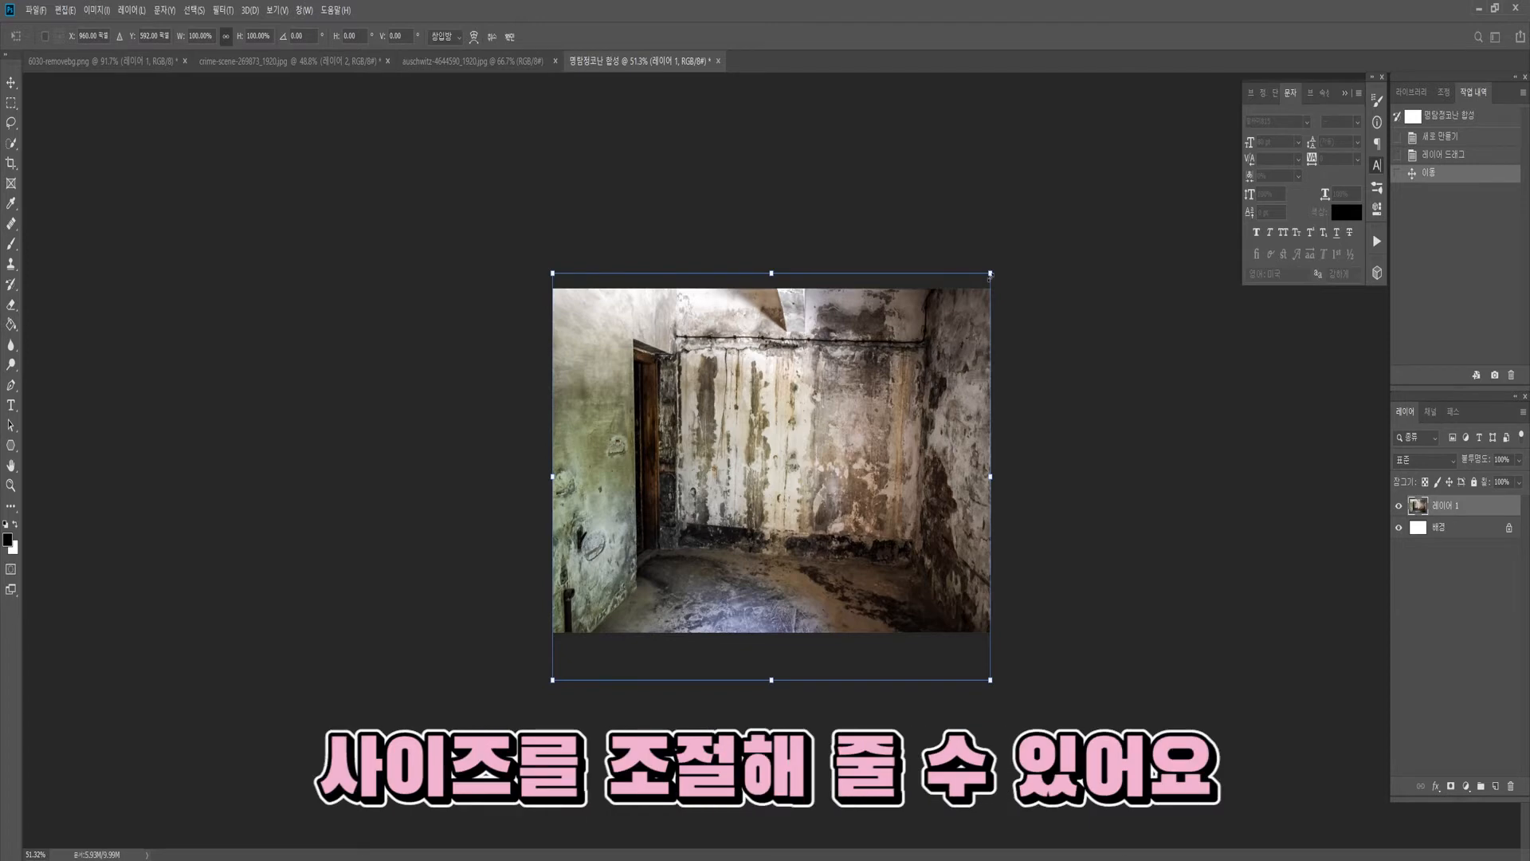
{"action": "left_click_drag", "start_coordinate": [988, 273], "coordinate": [1052, 241]}
{"action": "mouse_move", "coordinate": [908, 468]}
{"action": "left_mouse_down"}
{"action": "mouse_move", "coordinate": [847, 514]}
{"action": "mouse_move", "coordinate": [869, 511]}
{"action": "mouse_move", "coordinate": [884, 478]}
{"action": "left_mouse_up"}
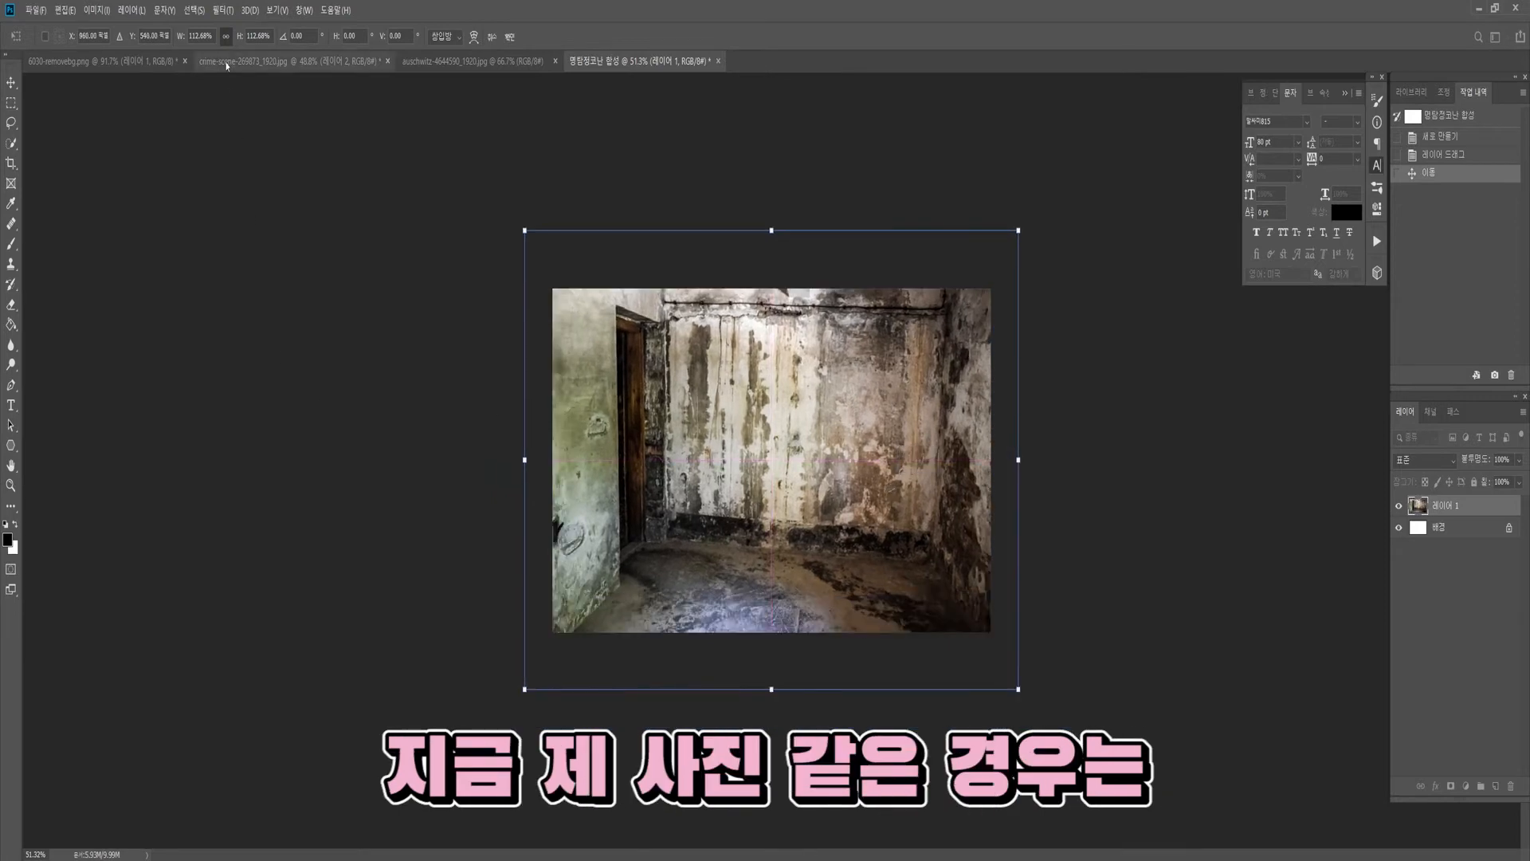
- Compare the cut-out standing figure's proportions with the room background across the open documents
{"action": "left_click", "coordinate": [287, 60]}
{"action": "left_click", "coordinate": [104, 60]}
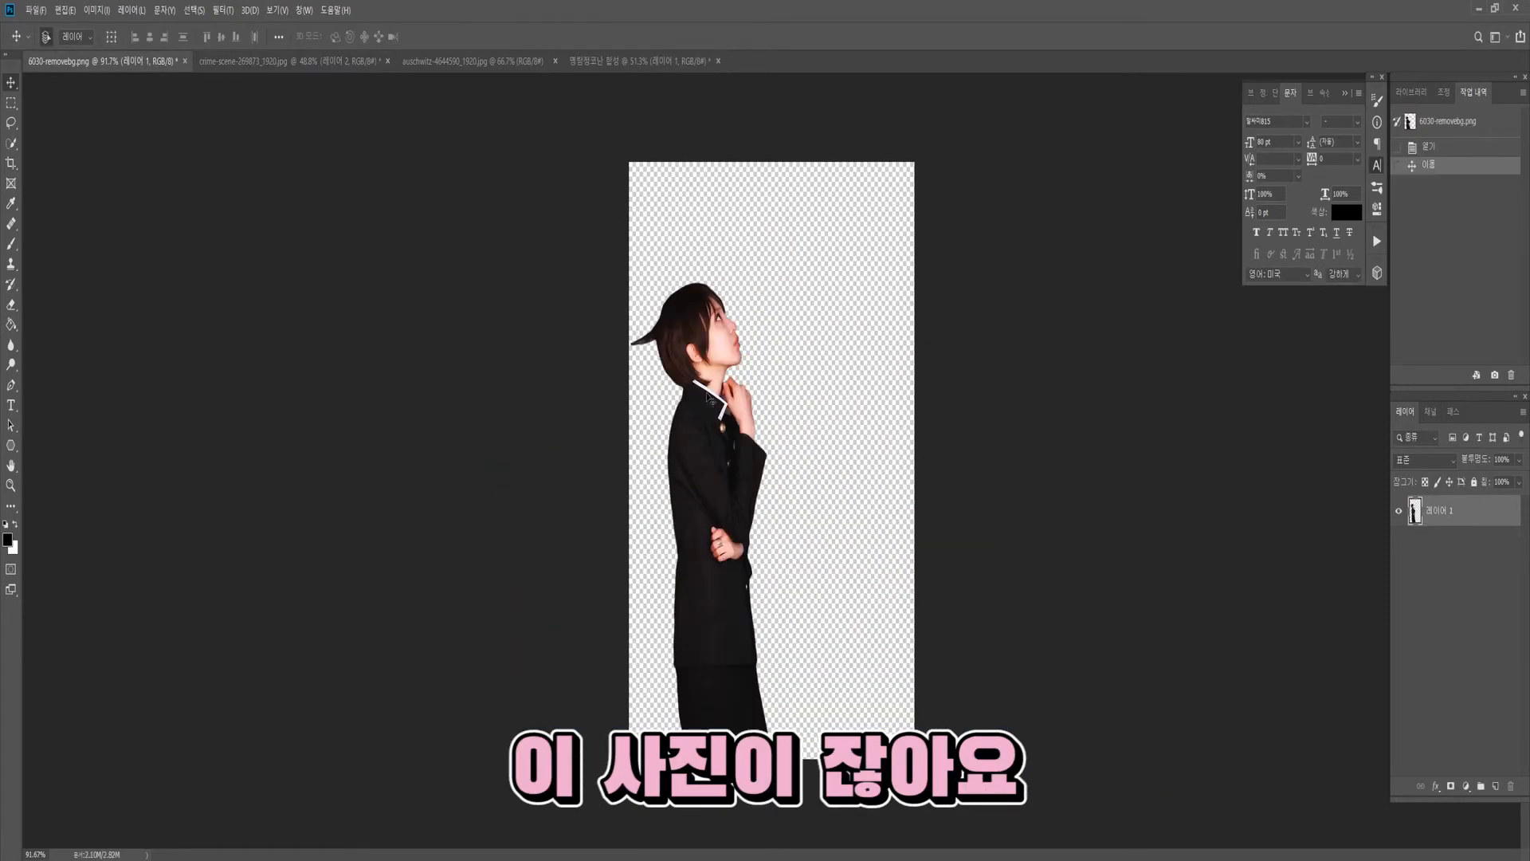
{"action": "left_click", "coordinate": [606, 61]}
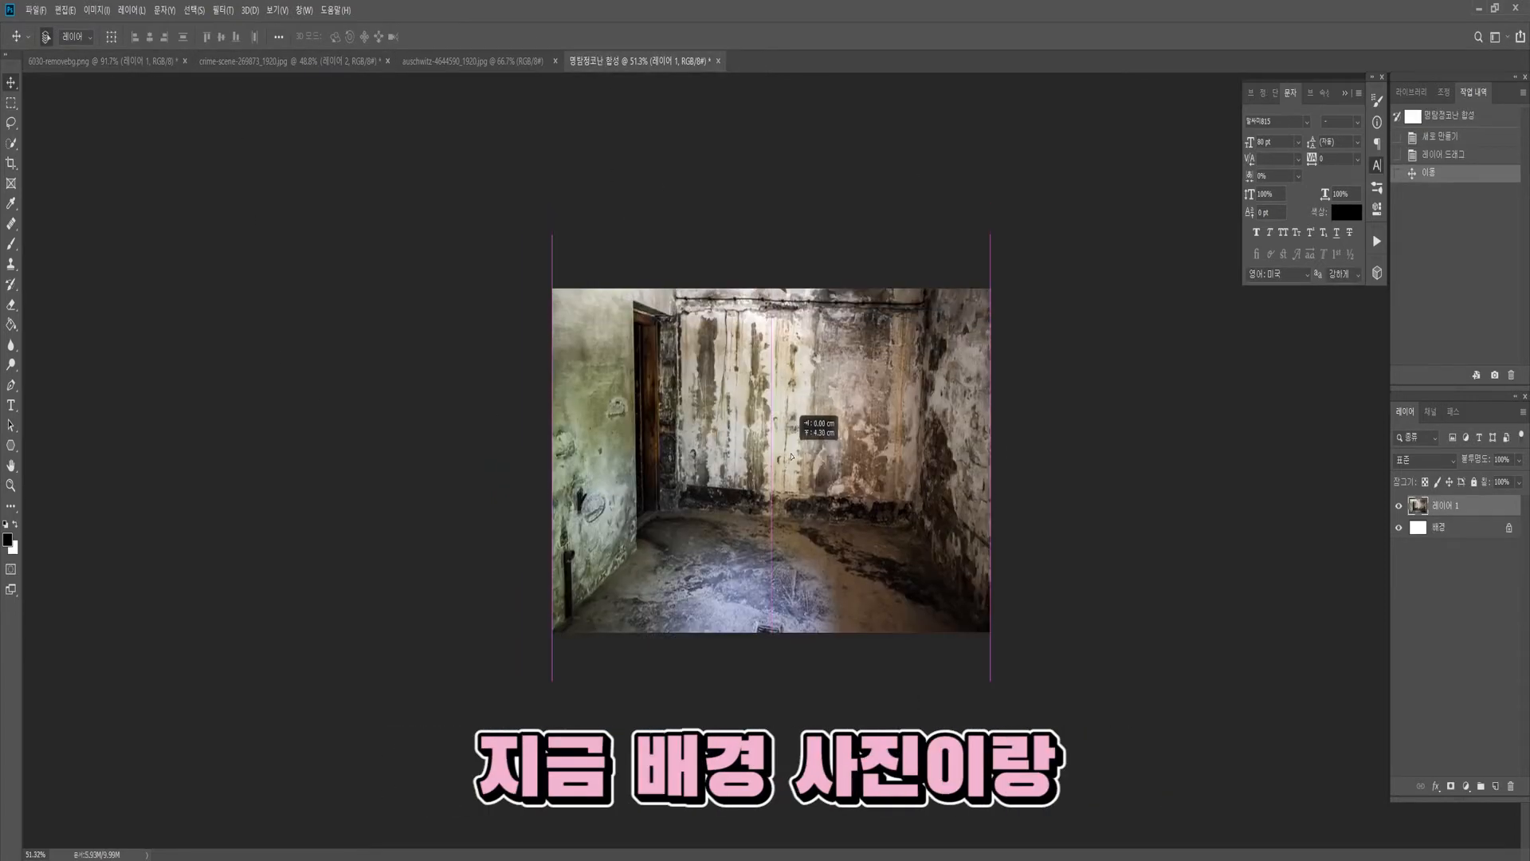
{"action": "key", "text": "ctrl+shift+Tab"}
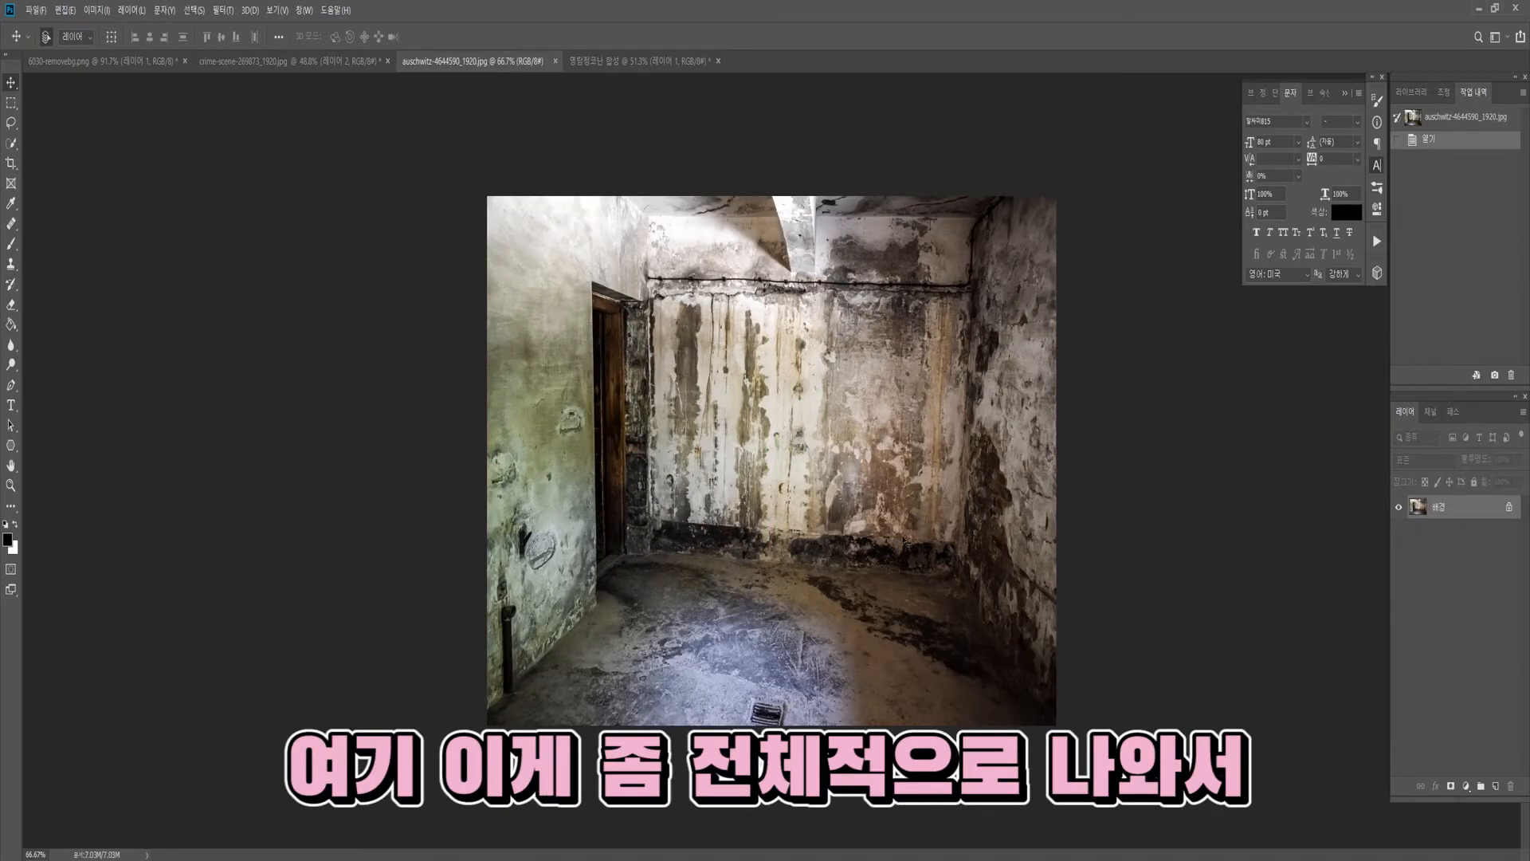
{"action": "left_click", "coordinate": [152, 62]}
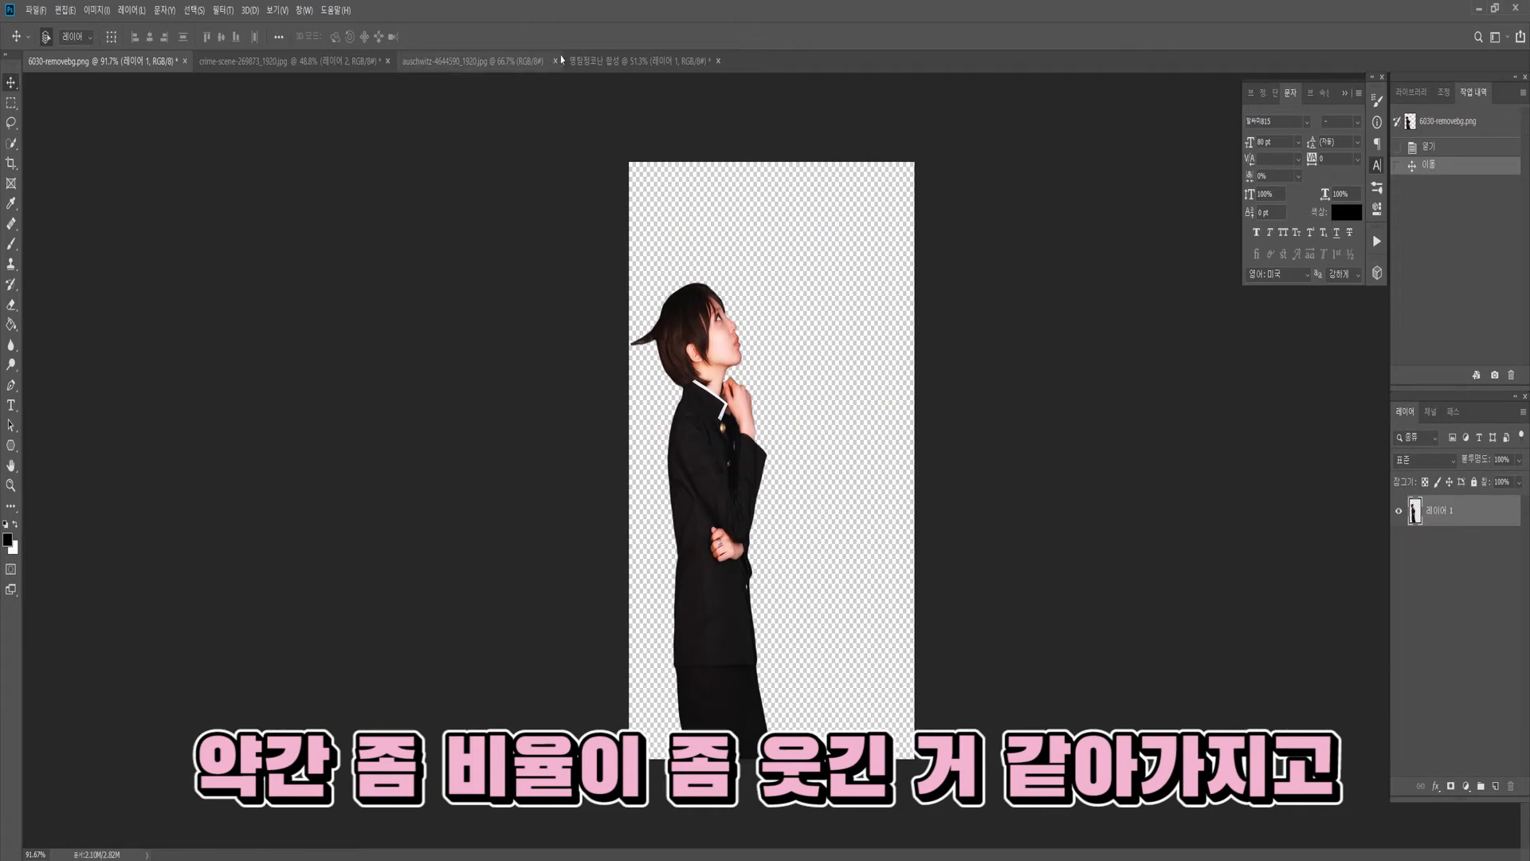
{"action": "left_click", "coordinate": [637, 62]}
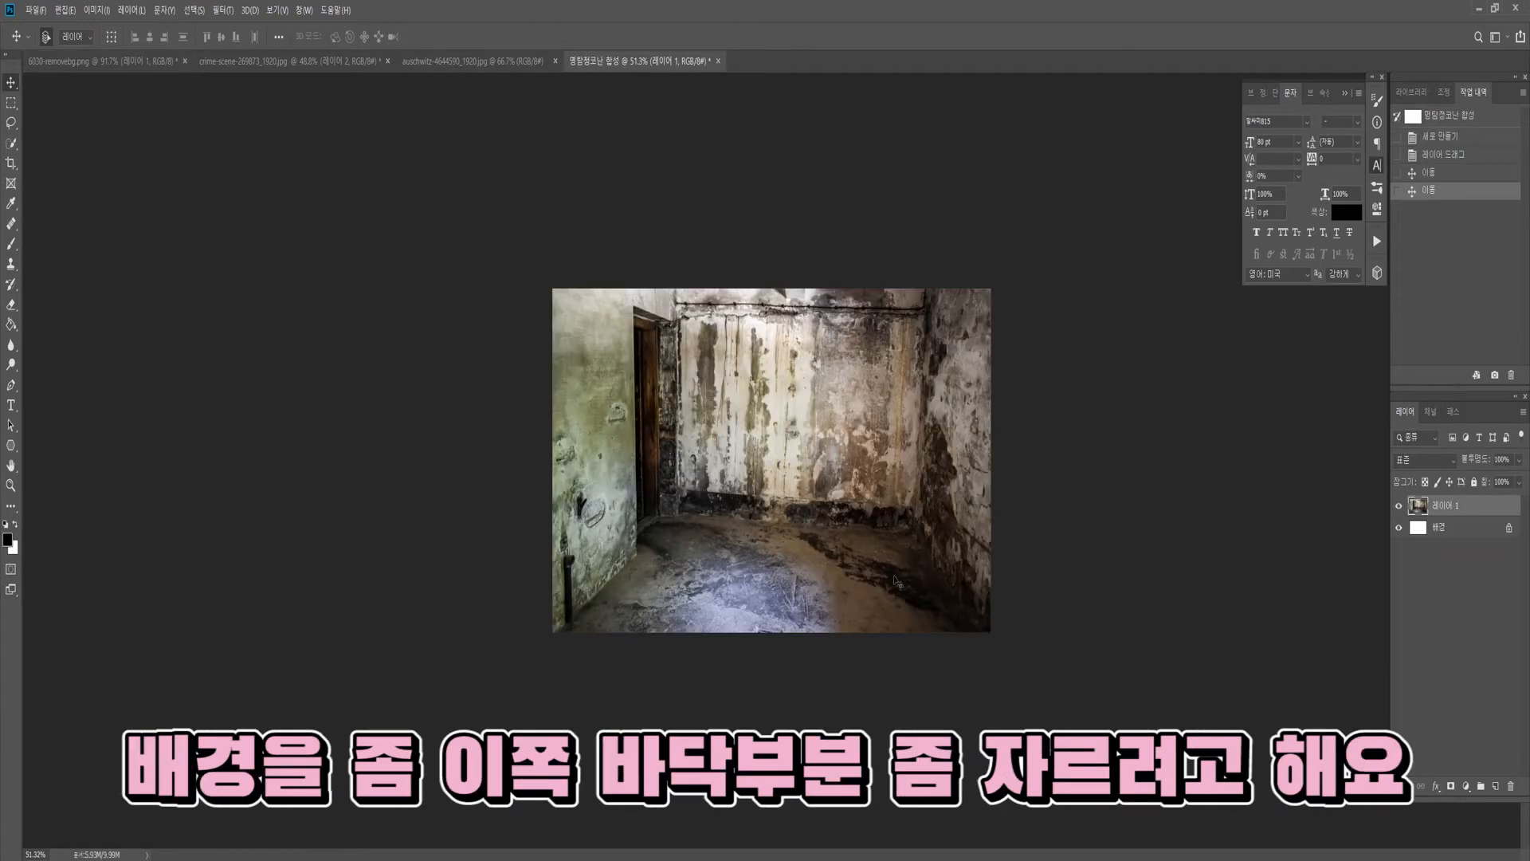
- Resize and reposition the room photo with Free Transform so it fills the canvas width and the lower floor is cropped off
{"action": "key", "text": "ctrl+t"}
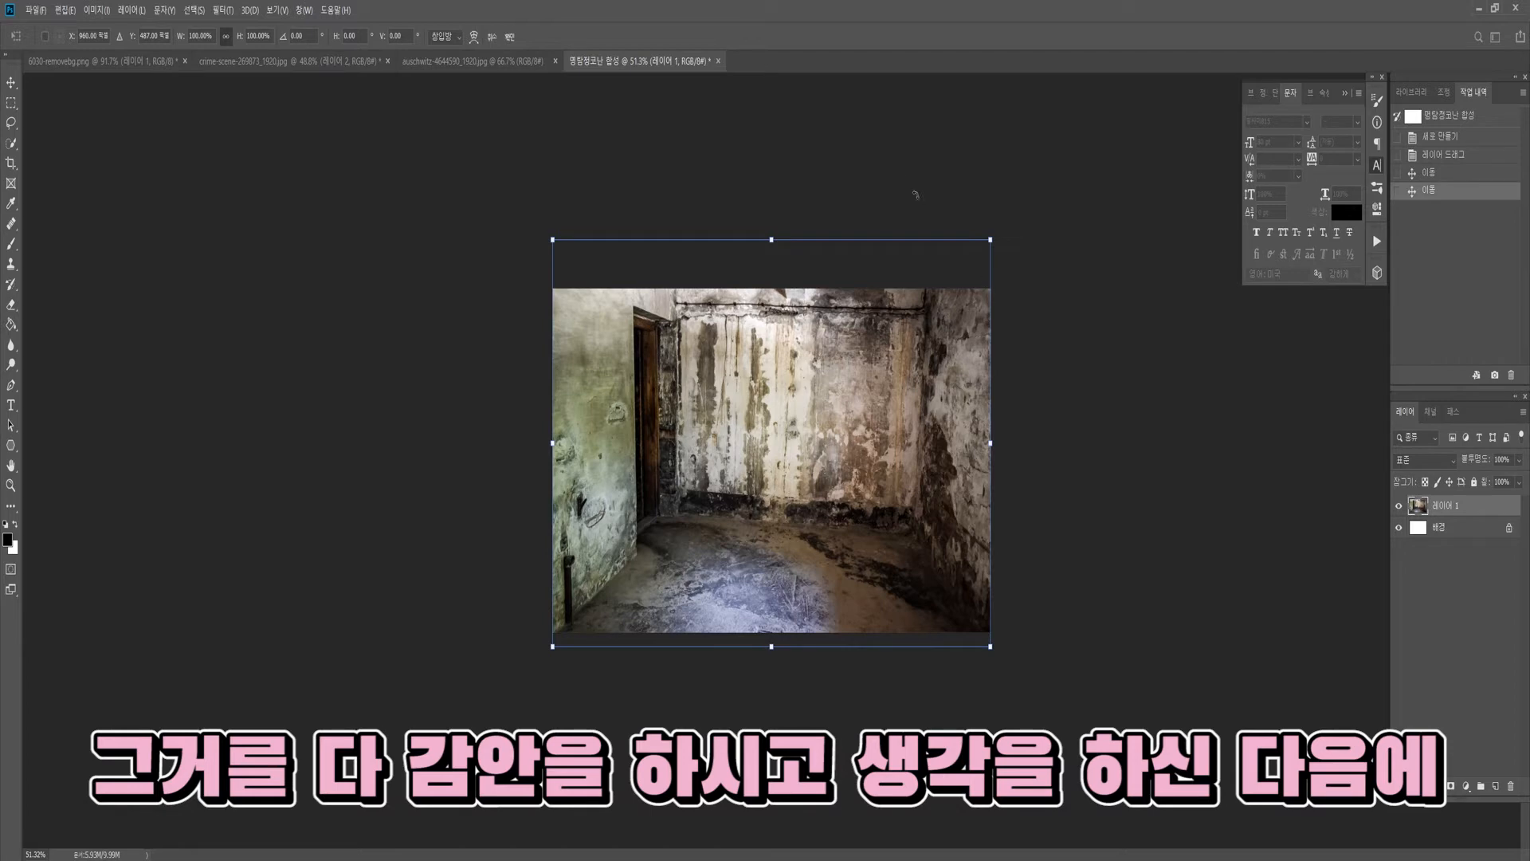
{"action": "left_click_drag", "start_coordinate": [990, 239], "coordinate": [1023, 200]}
{"action": "left_click_drag", "start_coordinate": [914, 419], "coordinate": [888, 471]}
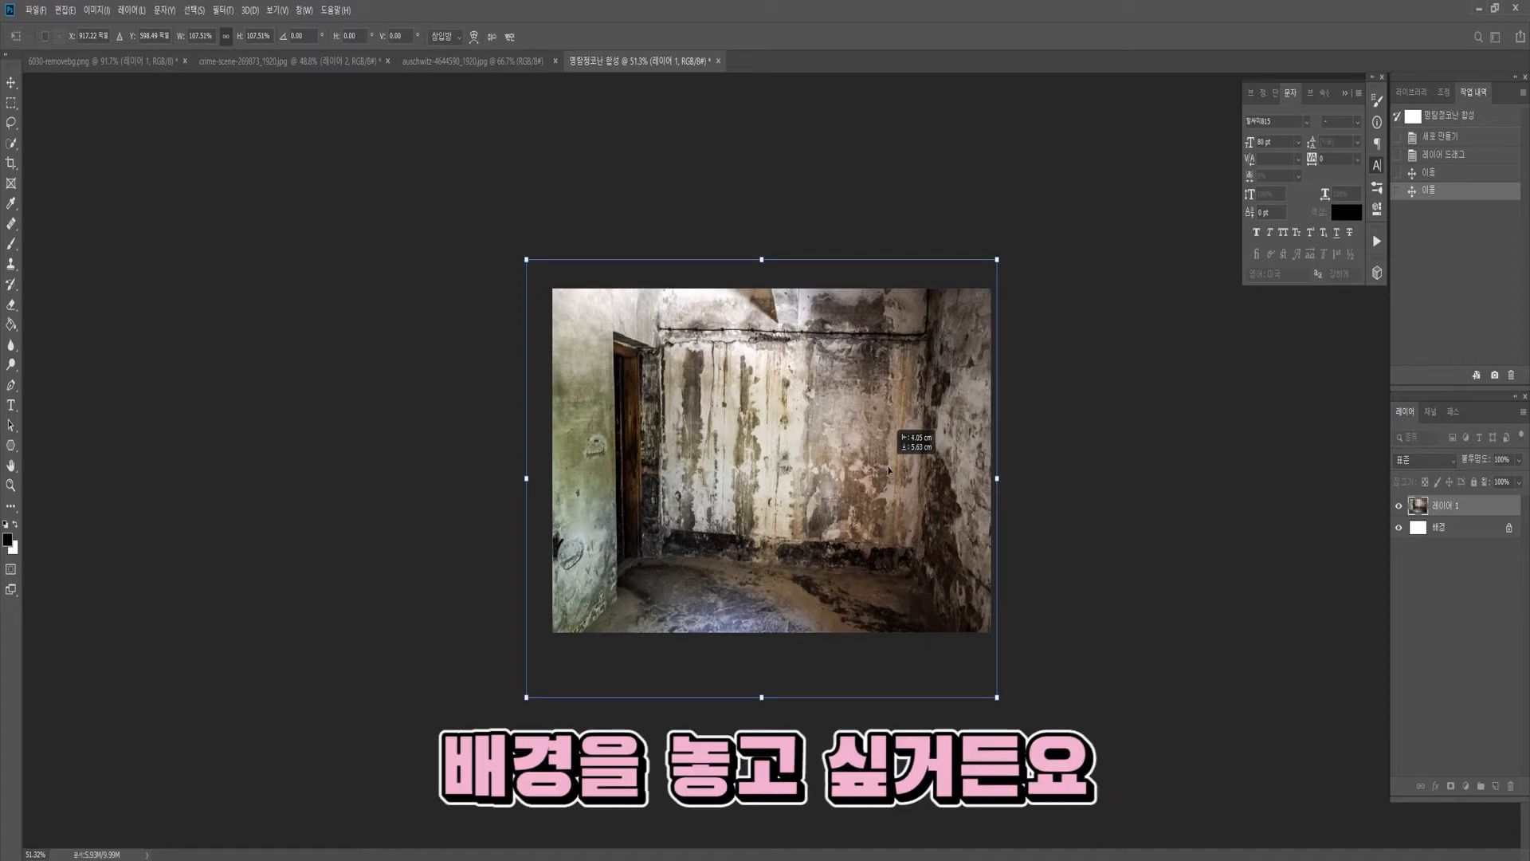
{"action": "left_click_drag", "start_coordinate": [527, 478], "coordinate": [540, 478]}
{"action": "left_click_drag", "start_coordinate": [804, 474], "coordinate": [801, 483]}
{"action": "key", "text": "Return"}
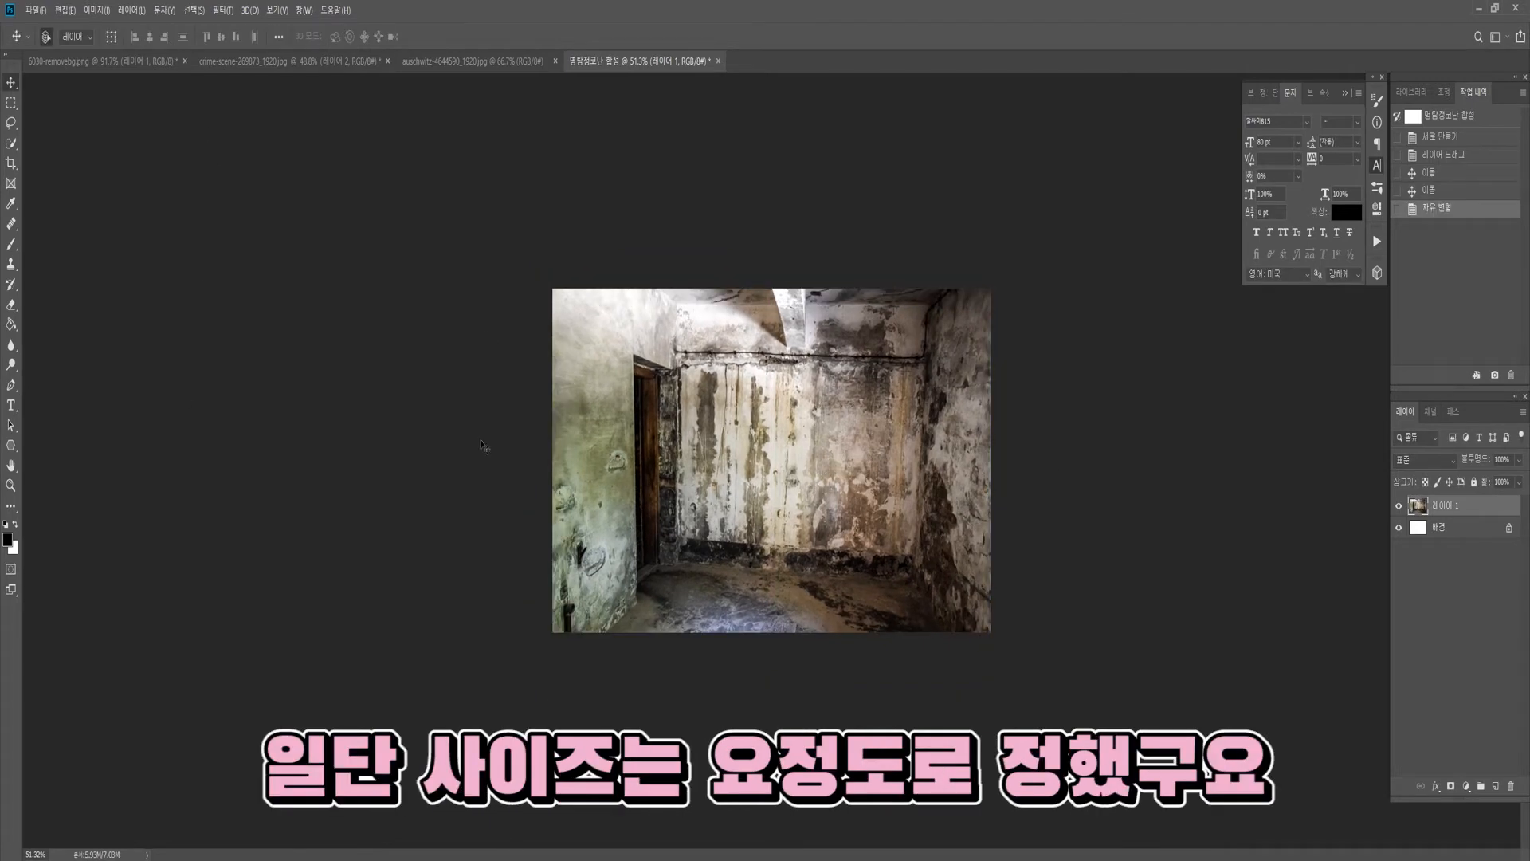
- Copy the cut-out standing figure into the 명탐정코난 합성 document and place it beside the doorway
{"action": "left_click", "coordinate": [119, 60]}
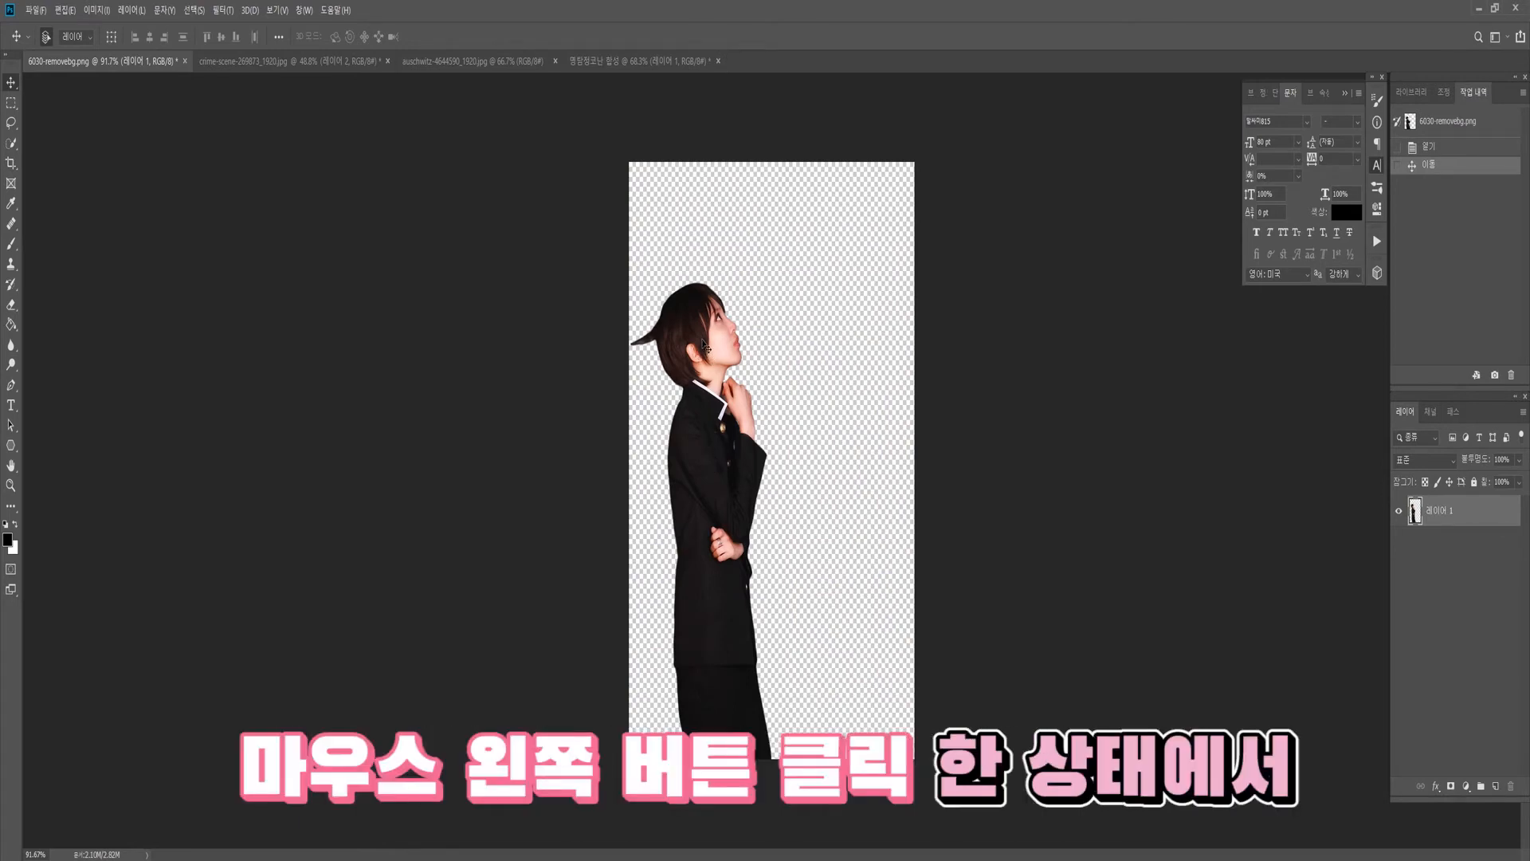
{"action": "left_click_drag", "start_coordinate": [704, 344], "coordinate": [670, 100]}
{"action": "left_click_drag", "start_coordinate": [680, 333], "coordinate": [692, 428]}
{"action": "mouse_move", "coordinate": [656, 471]}
{"action": "left_mouse_down"}
{"action": "mouse_move", "coordinate": [643, 449]}
{"action": "mouse_move", "coordinate": [725, 454]}
{"action": "mouse_move", "coordinate": [658, 461]}
{"action": "mouse_move", "coordinate": [713, 472]}
{"action": "mouse_move", "coordinate": [661, 467]}
{"action": "mouse_move", "coordinate": [672, 478]}
{"action": "left_mouse_up"}
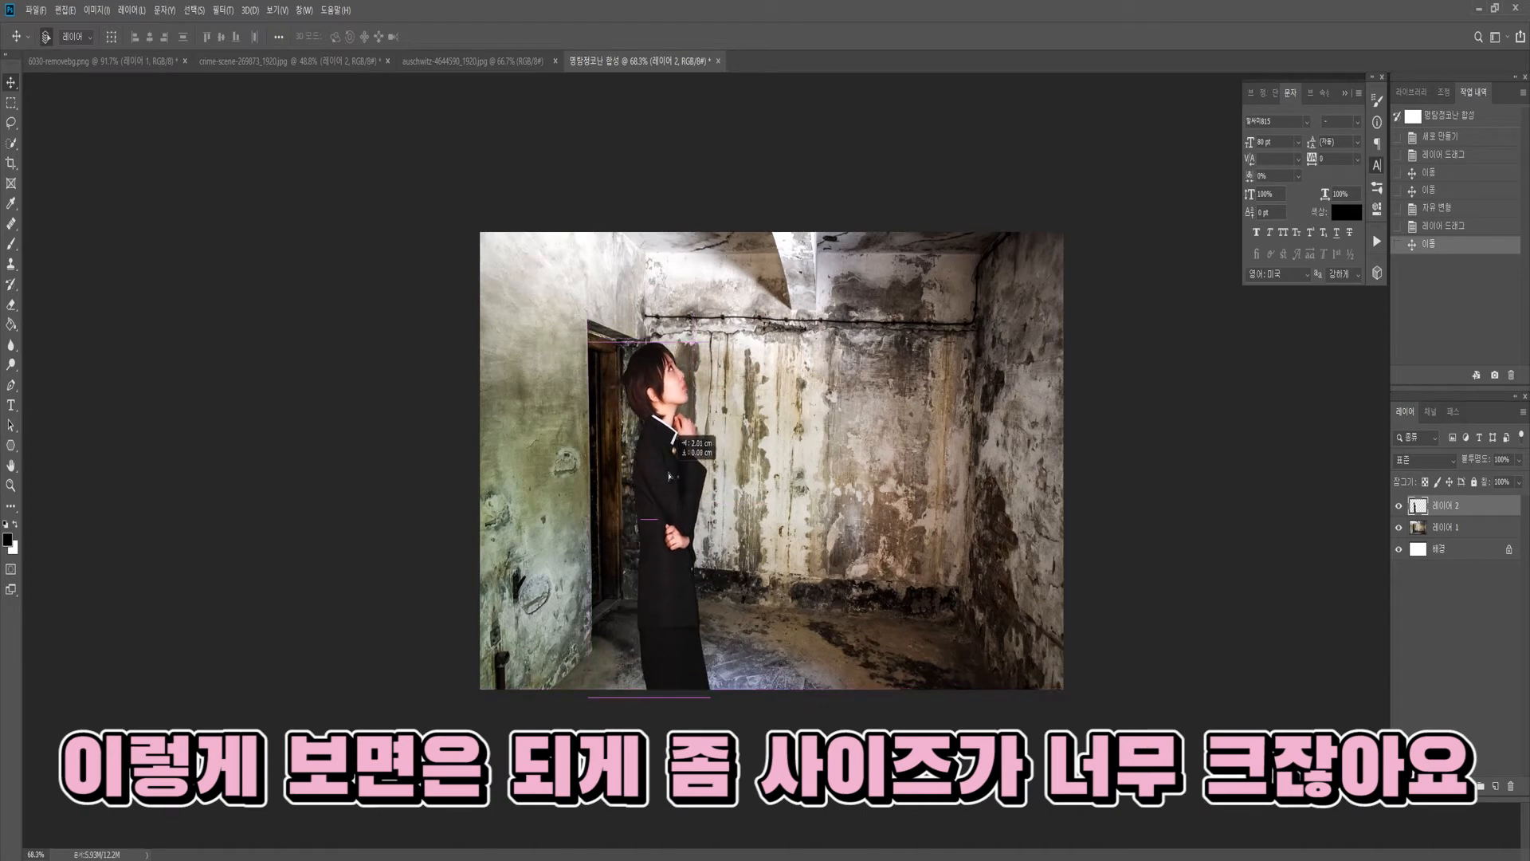
- Scale the standing figure down to about 95% with Free Transform and move it closer to the doorway
{"action": "key", "text": "ctrl+t"}
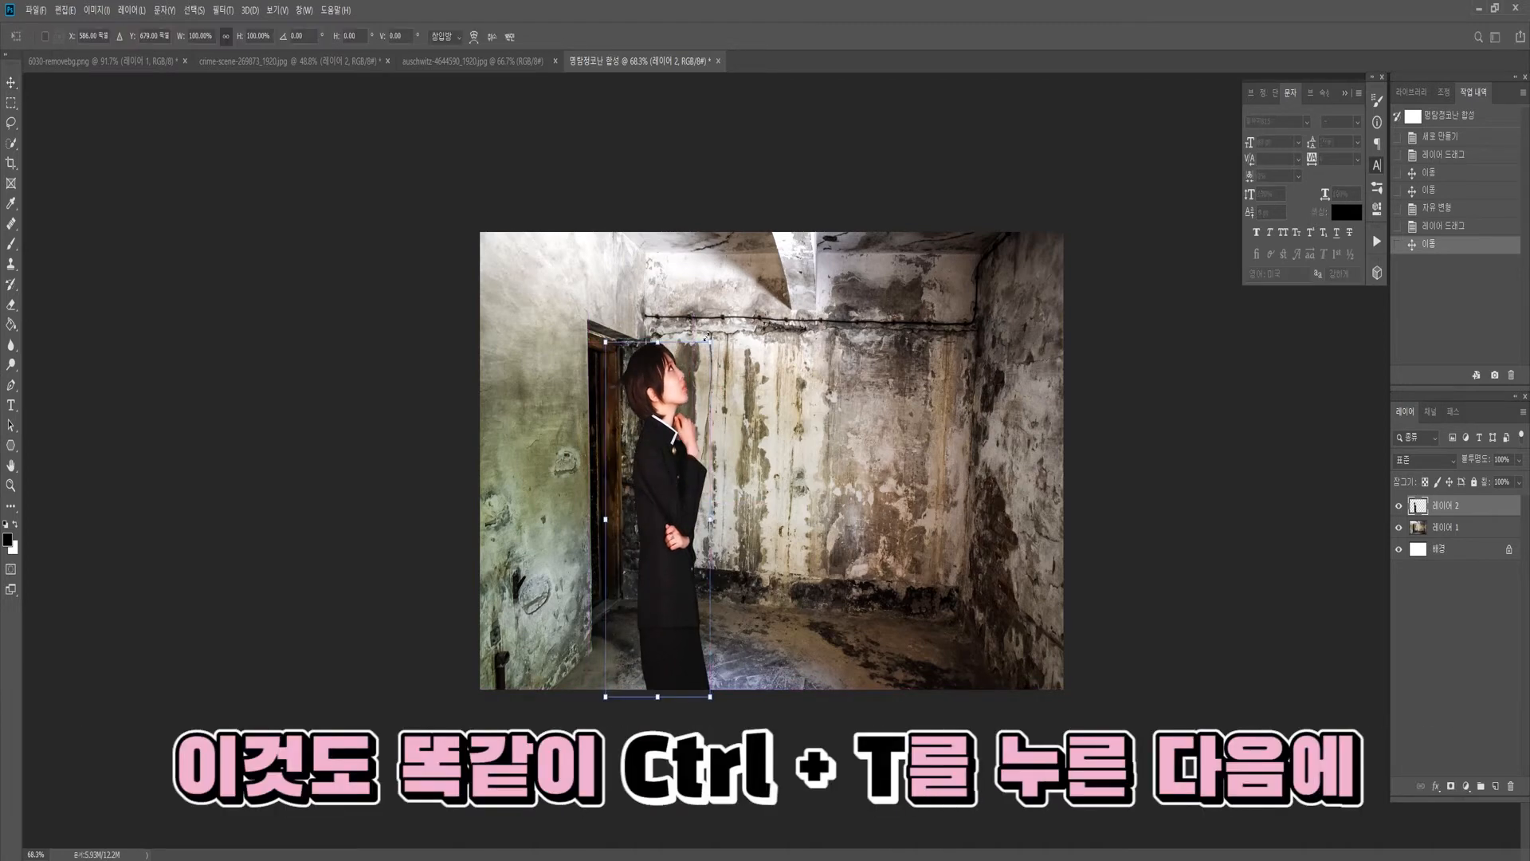
{"action": "left_click_drag", "start_coordinate": [710, 342], "coordinate": [698, 376]}
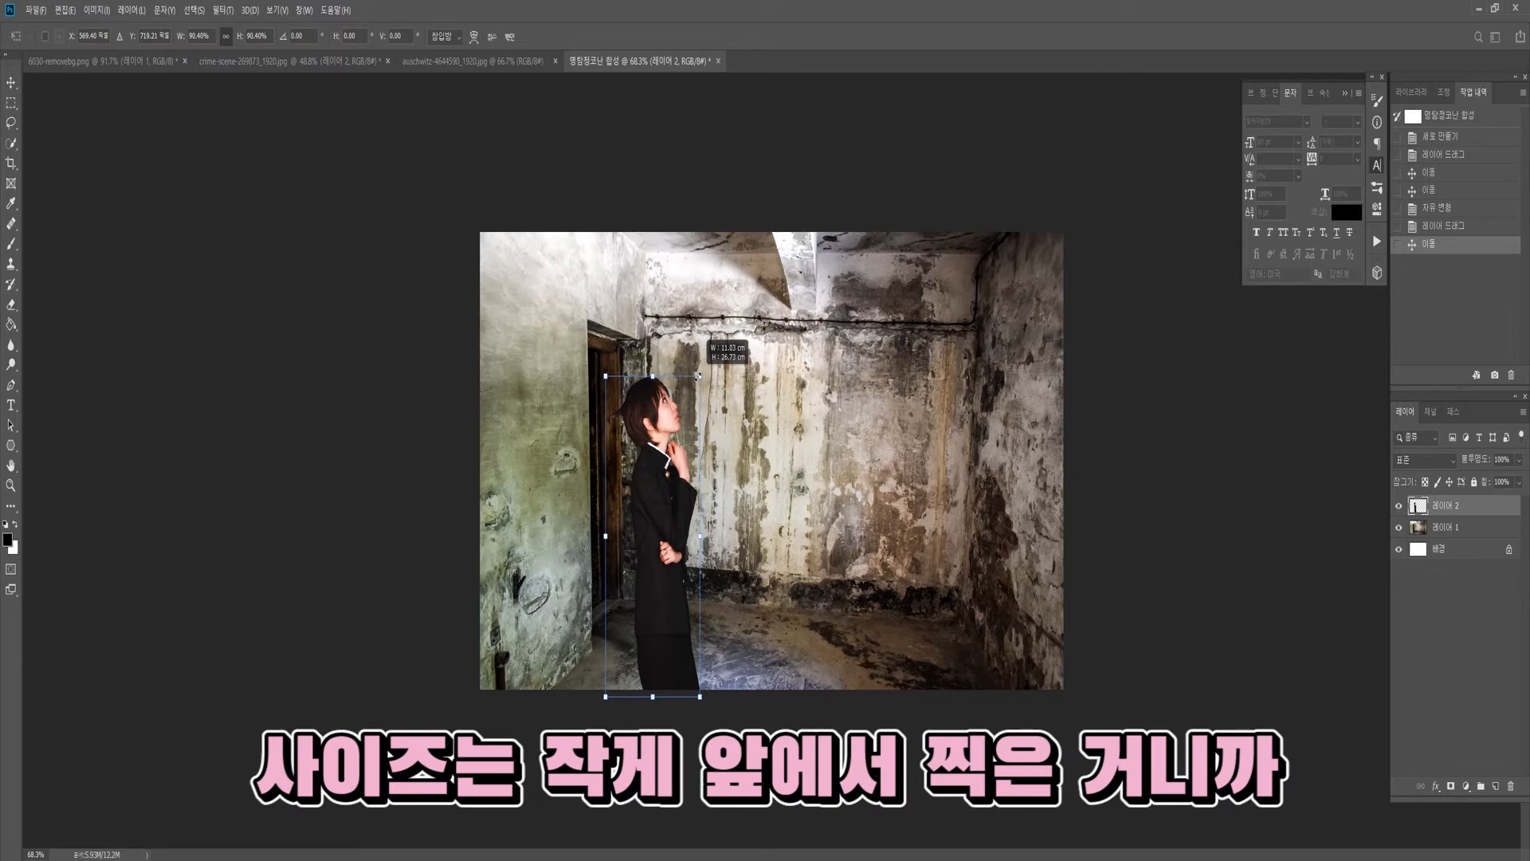
{"action": "left_click_drag", "start_coordinate": [698, 376], "coordinate": [705, 358]}
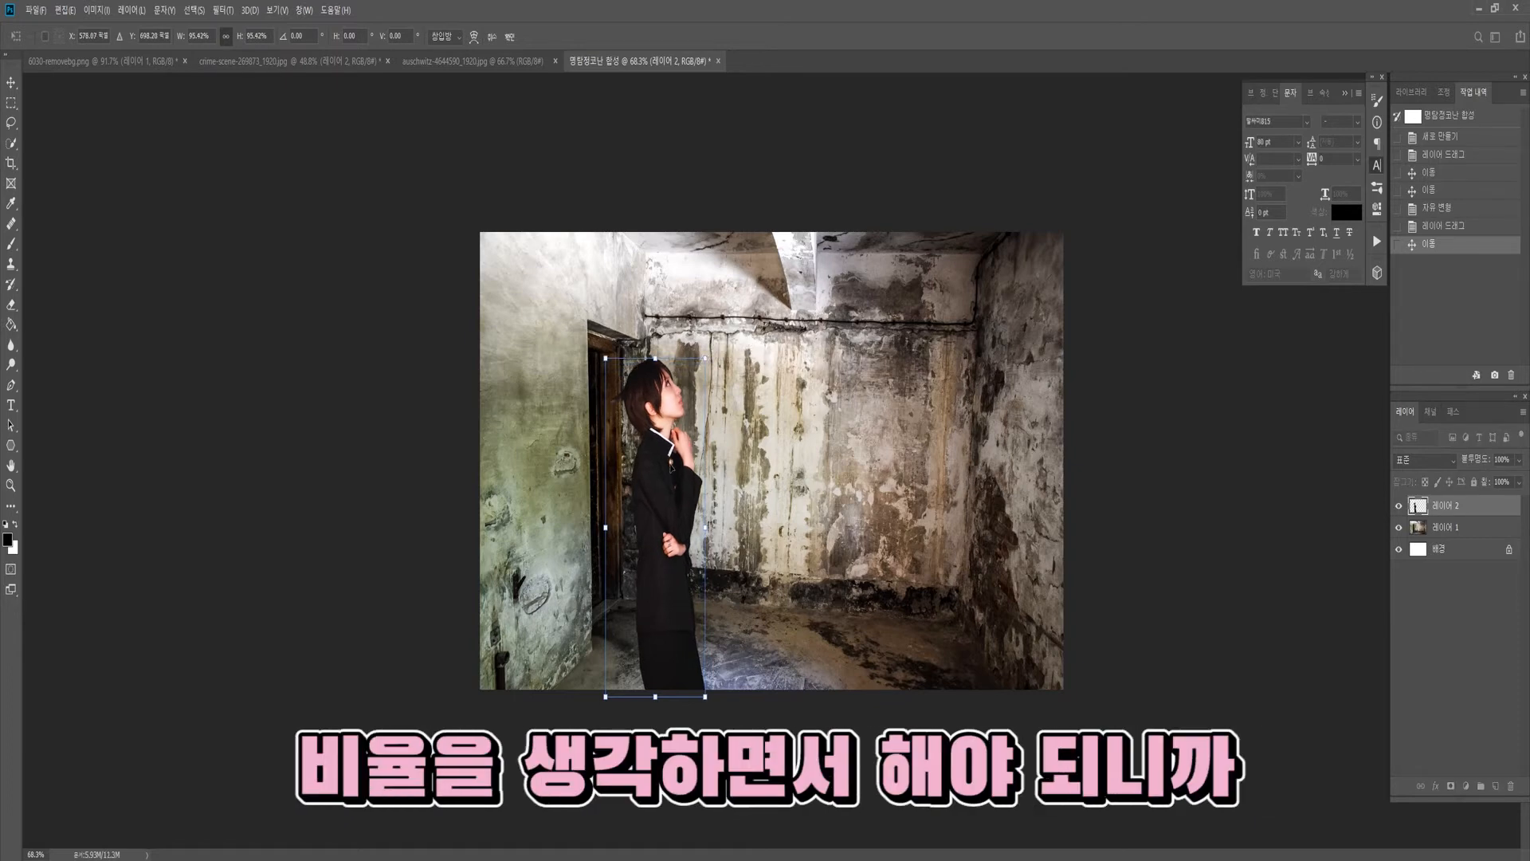
{"action": "left_click_drag", "start_coordinate": [672, 469], "coordinate": [648, 500]}
{"action": "key", "text": "Return"}
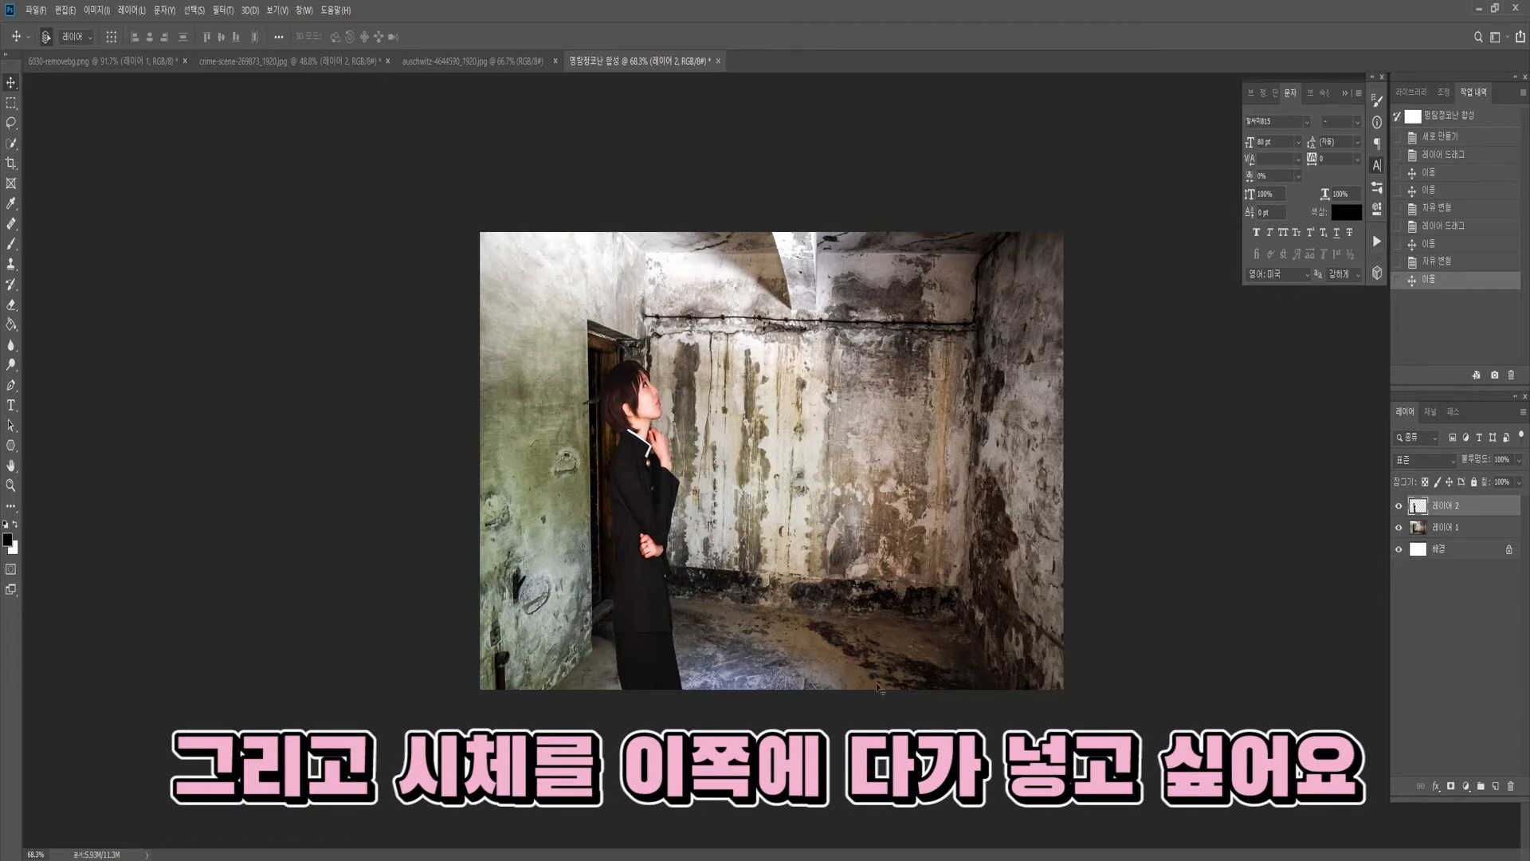
- Copy the cut-out body with its markers and knife into the composite, shrink it and place it low on the floor near the far corner
{"action": "left_click", "coordinate": [472, 61]}
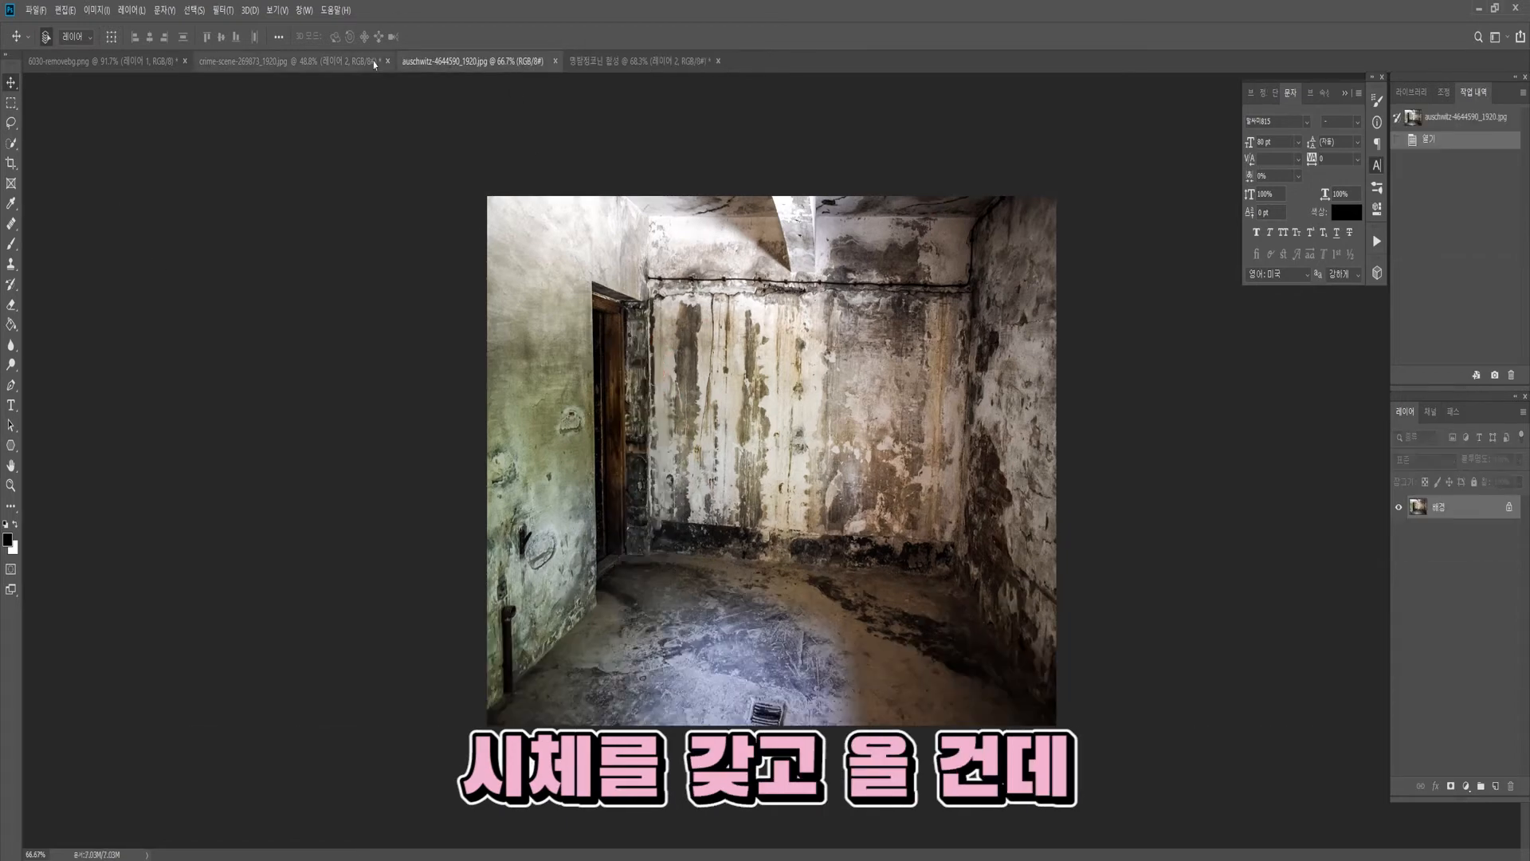
{"action": "left_click", "coordinate": [279, 62]}
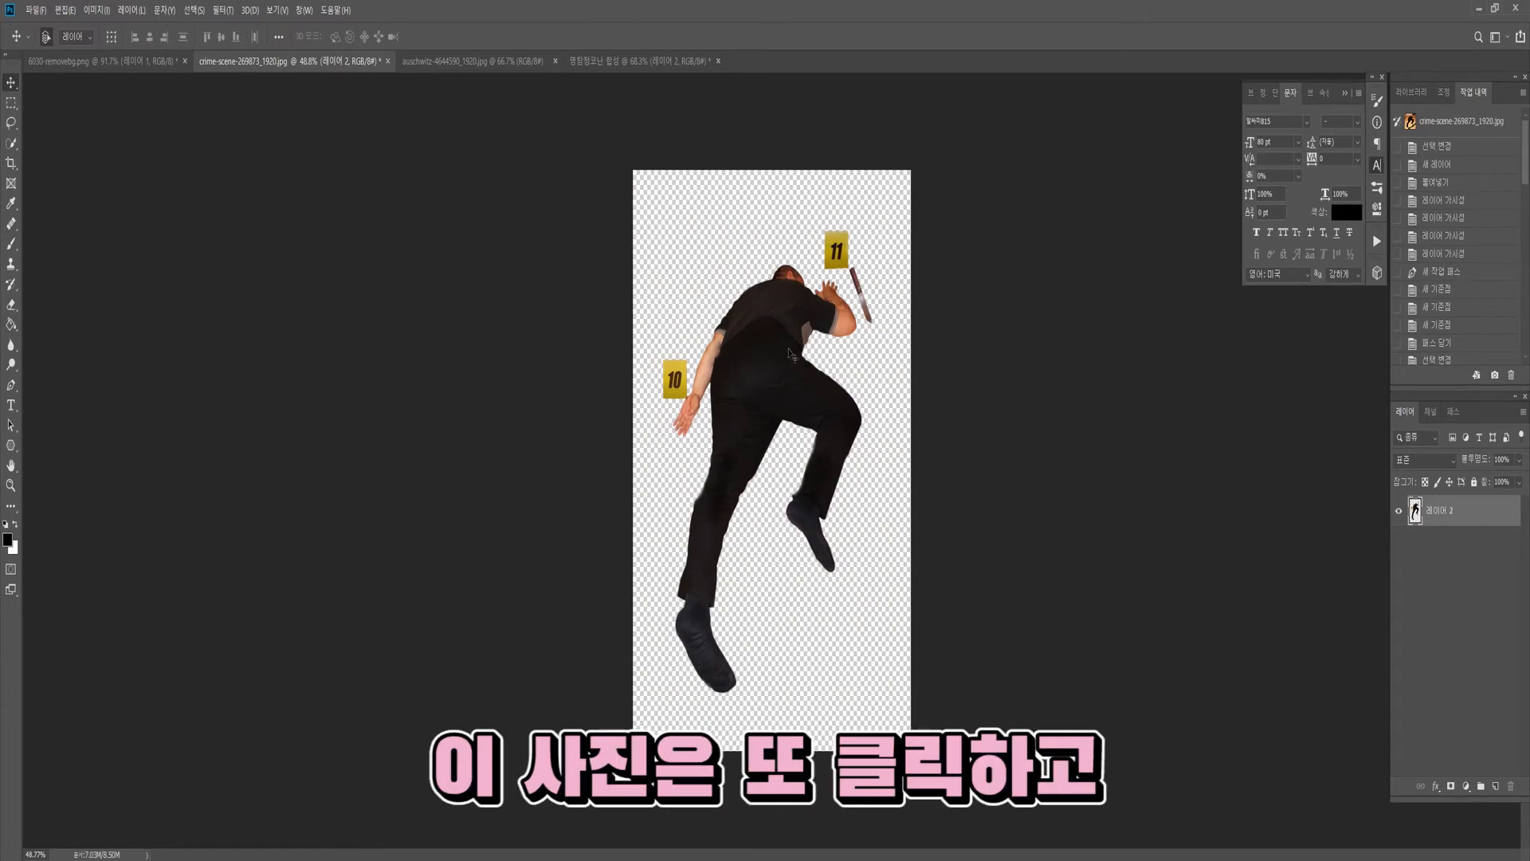
{"action": "left_click_drag", "start_coordinate": [789, 354], "coordinate": [886, 556]}
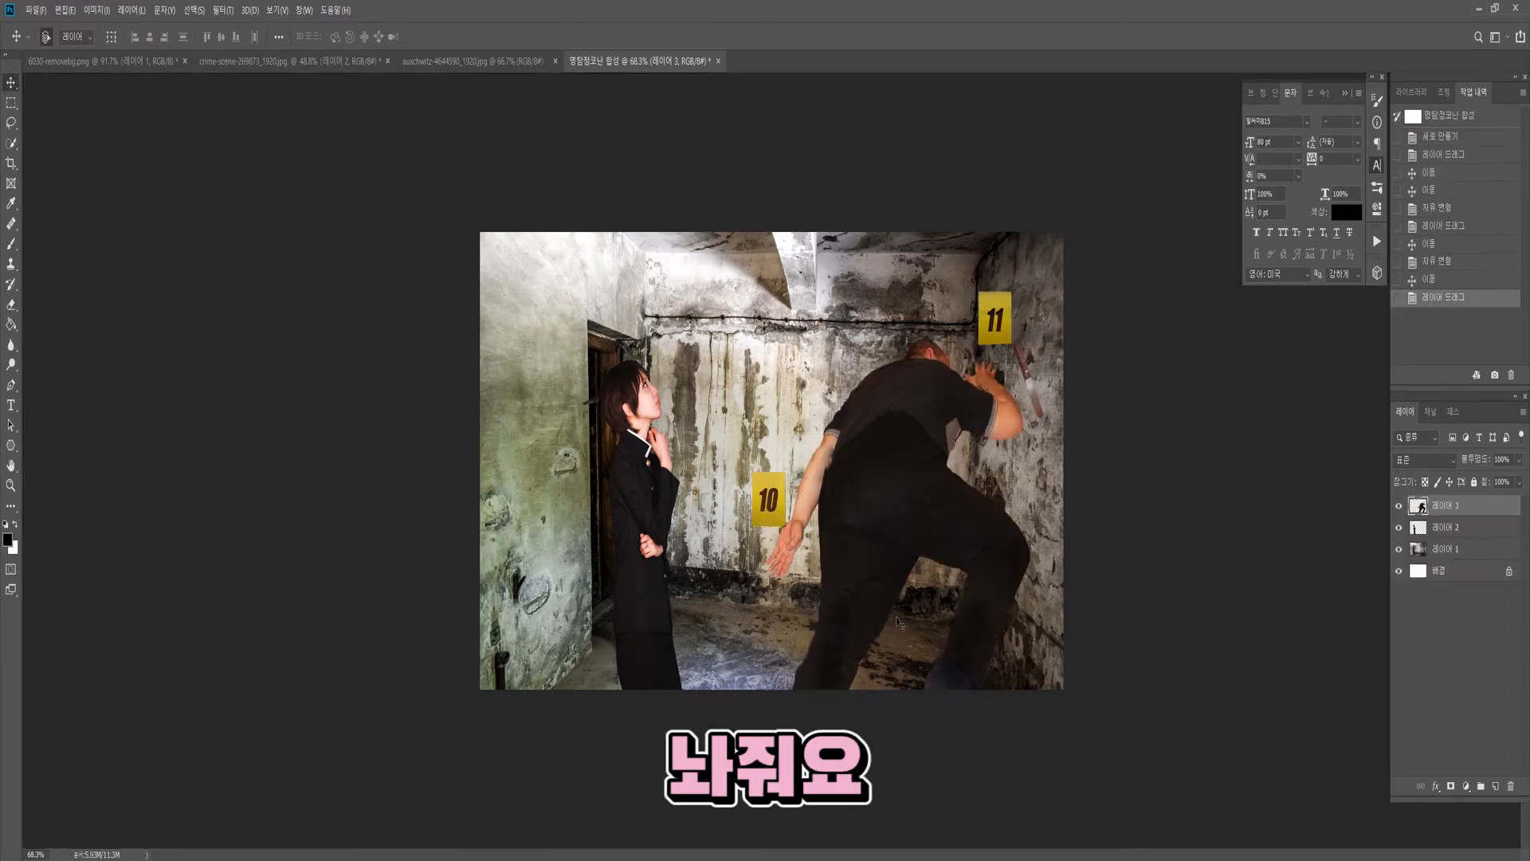
{"action": "left_click_drag", "start_coordinate": [906, 484], "coordinate": [884, 464]}
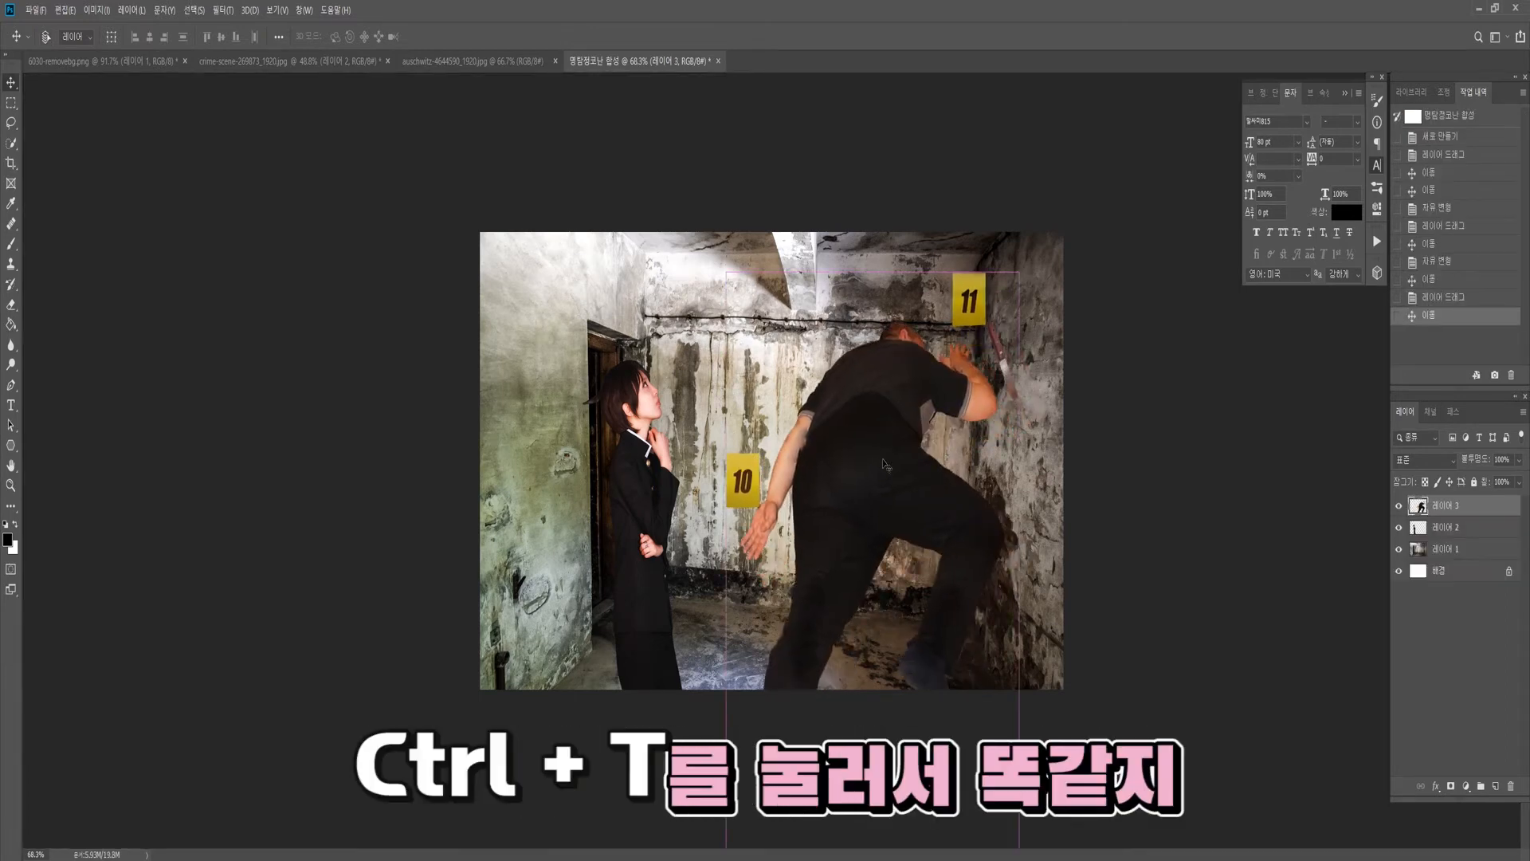
{"action": "key", "text": "ctrl+t"}
{"action": "left_click_drag", "start_coordinate": [1018, 271], "coordinate": [877, 587]}
{"action": "left_click_drag", "start_coordinate": [801, 666], "coordinate": [846, 486]}
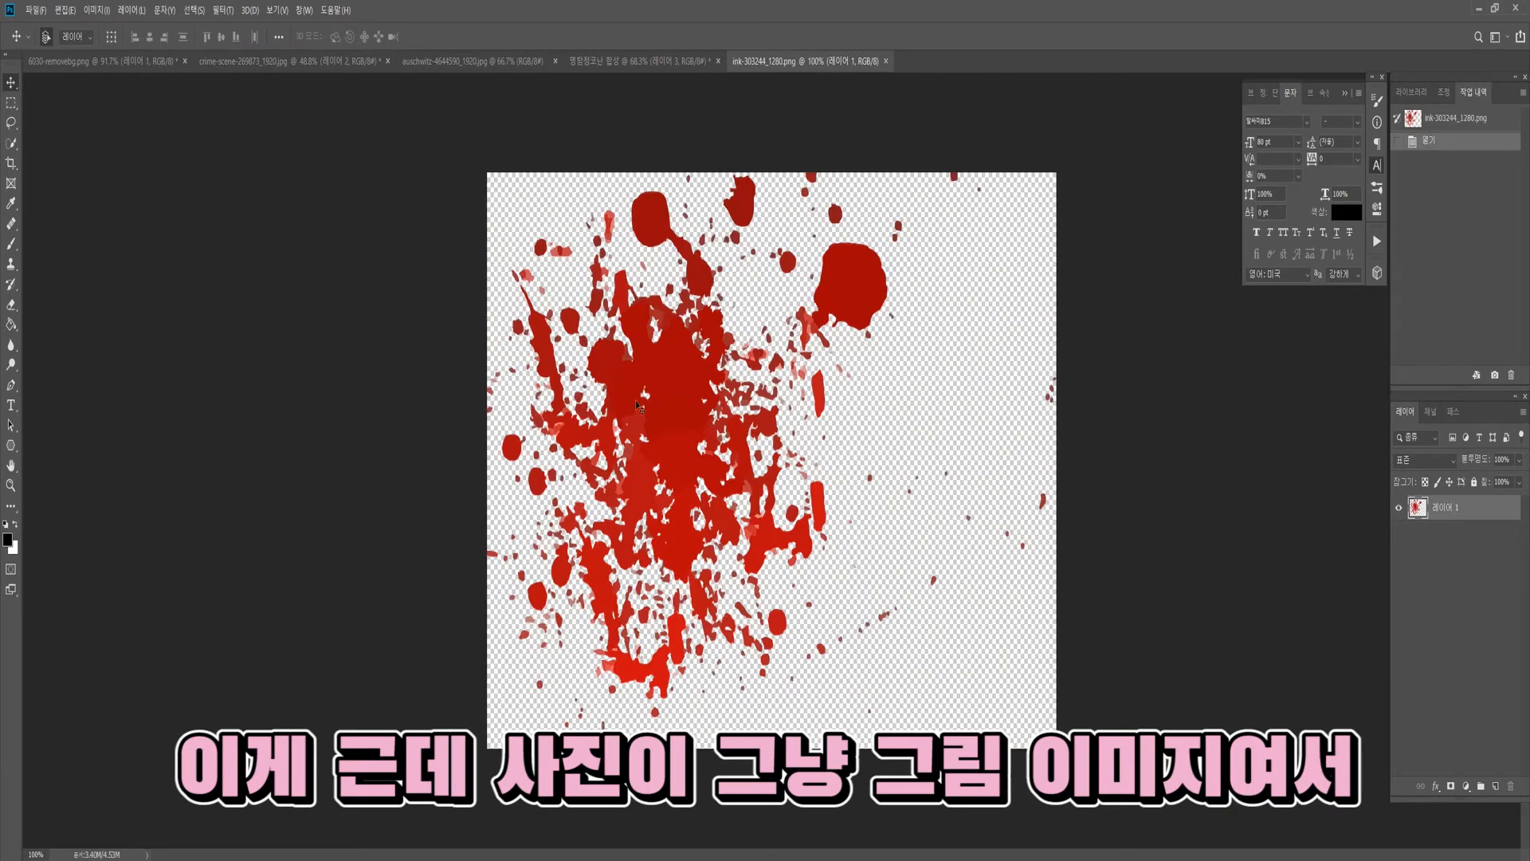
- Copy the red ink splatter into the composite, scale it to about 49% and position it over the body
{"action": "mouse_move", "coordinate": [637, 406]}
{"action": "left_mouse_down"}
{"action": "mouse_move", "coordinate": [672, 136]}
{"action": "mouse_move", "coordinate": [904, 631]}
{"action": "mouse_move", "coordinate": [885, 649]}
{"action": "left_mouse_up"}
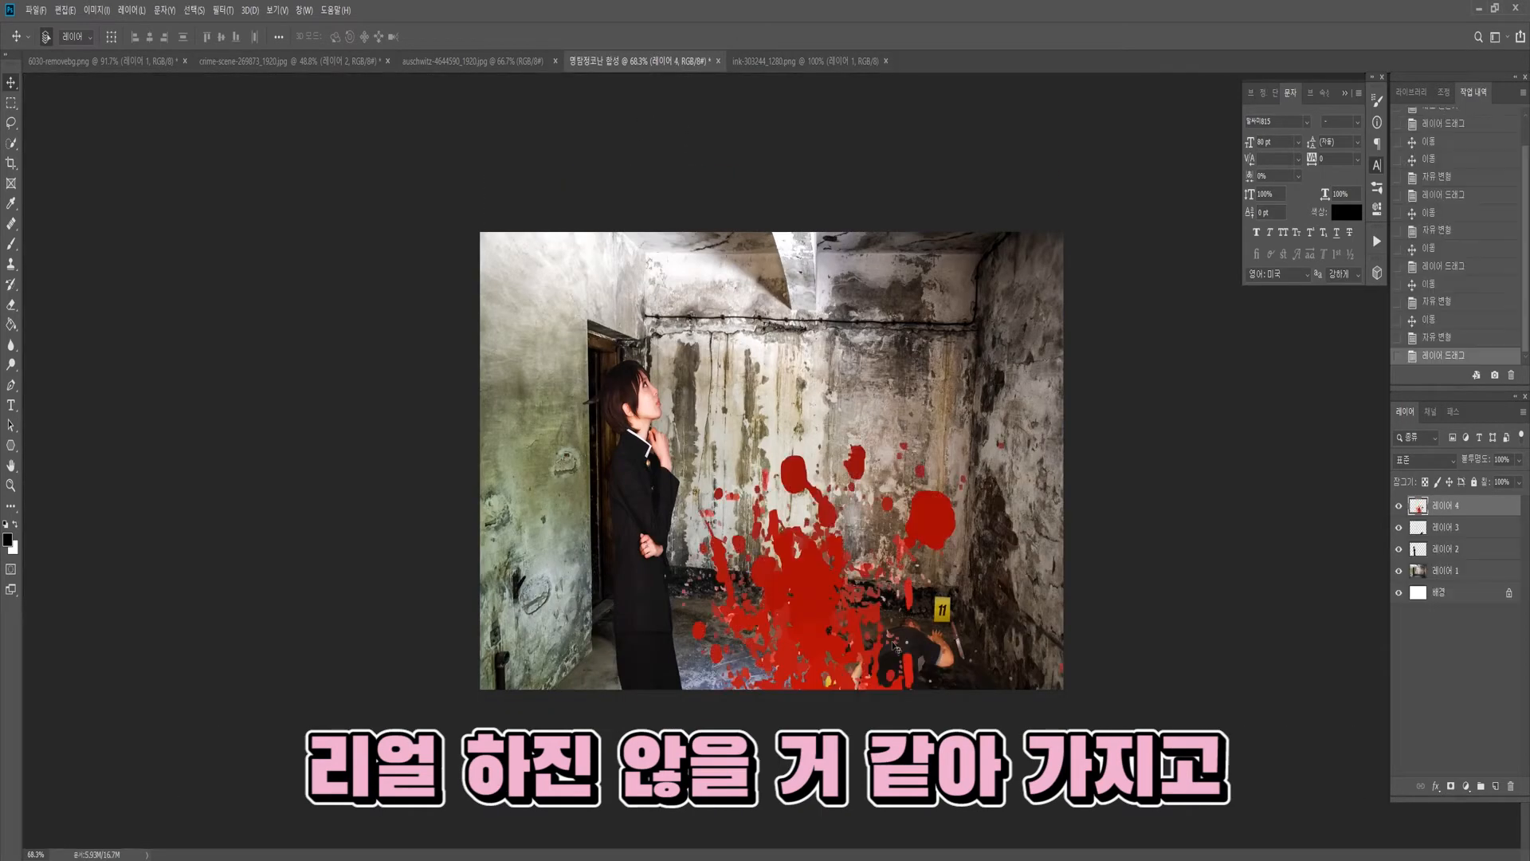
{"action": "key", "text": "ctrl+t"}
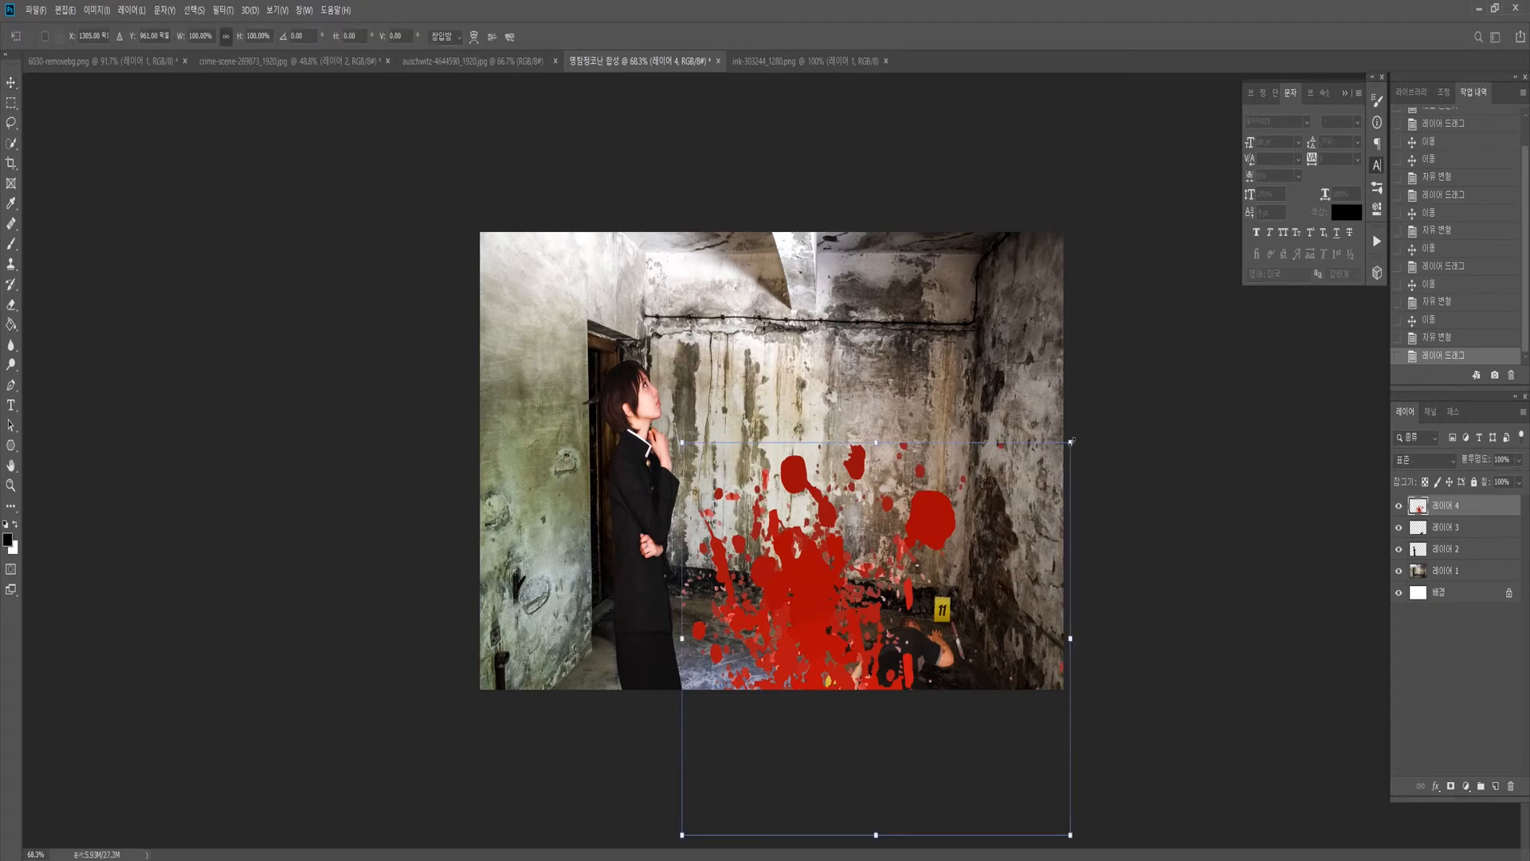
{"action": "left_click_drag", "start_coordinate": [1072, 441], "coordinate": [921, 593]}
{"action": "left_click_drag", "start_coordinate": [784, 667], "coordinate": [877, 650]}
{"action": "left_click_drag", "start_coordinate": [1014, 572], "coordinate": [963, 627]}
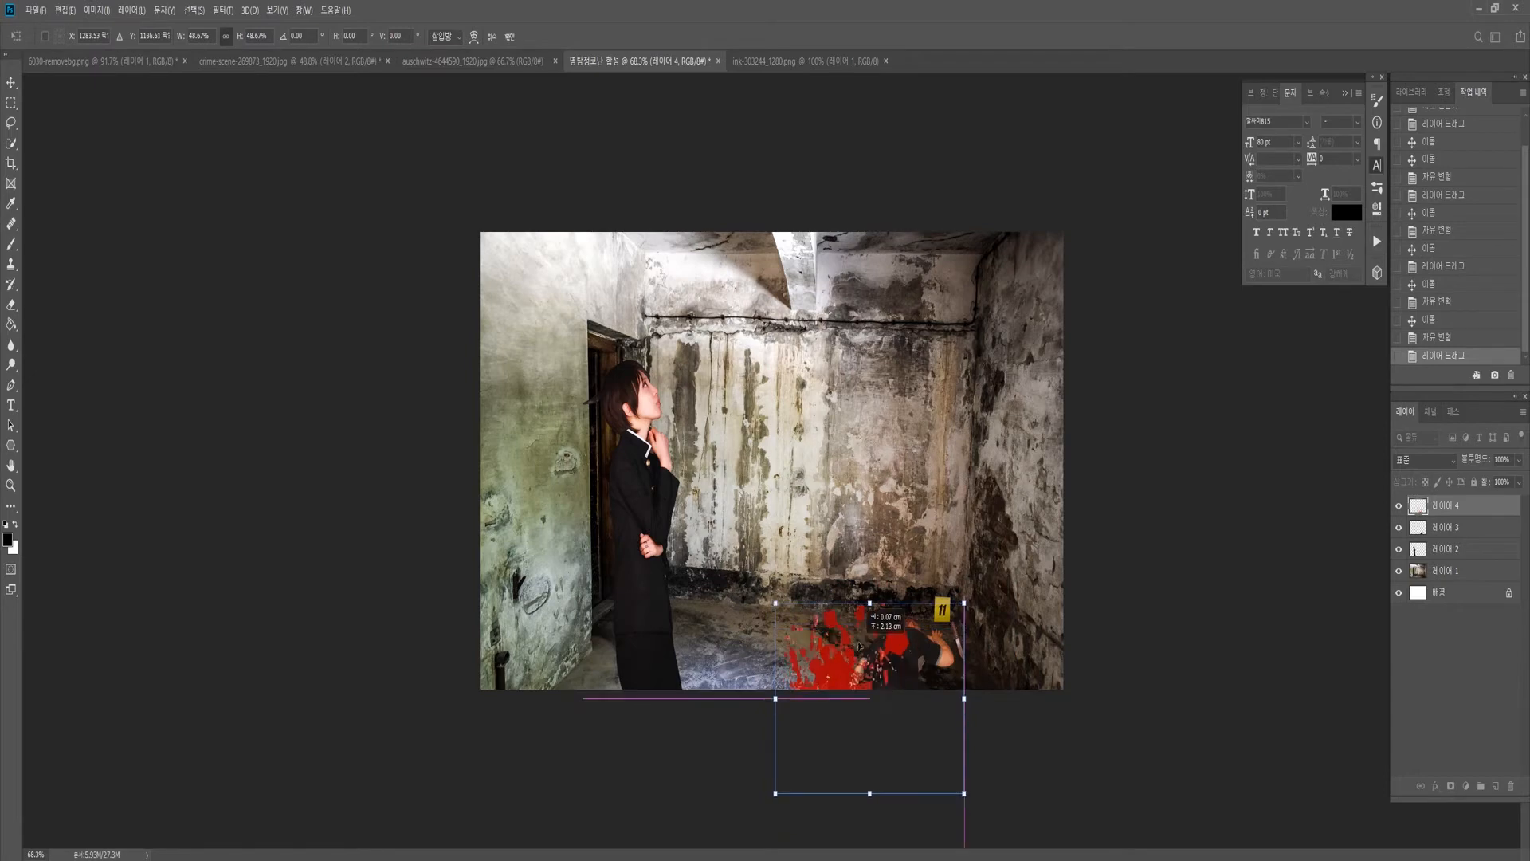
{"action": "left_click_drag", "start_coordinate": [901, 711], "coordinate": [926, 645]}
{"action": "key", "text": "Return"}
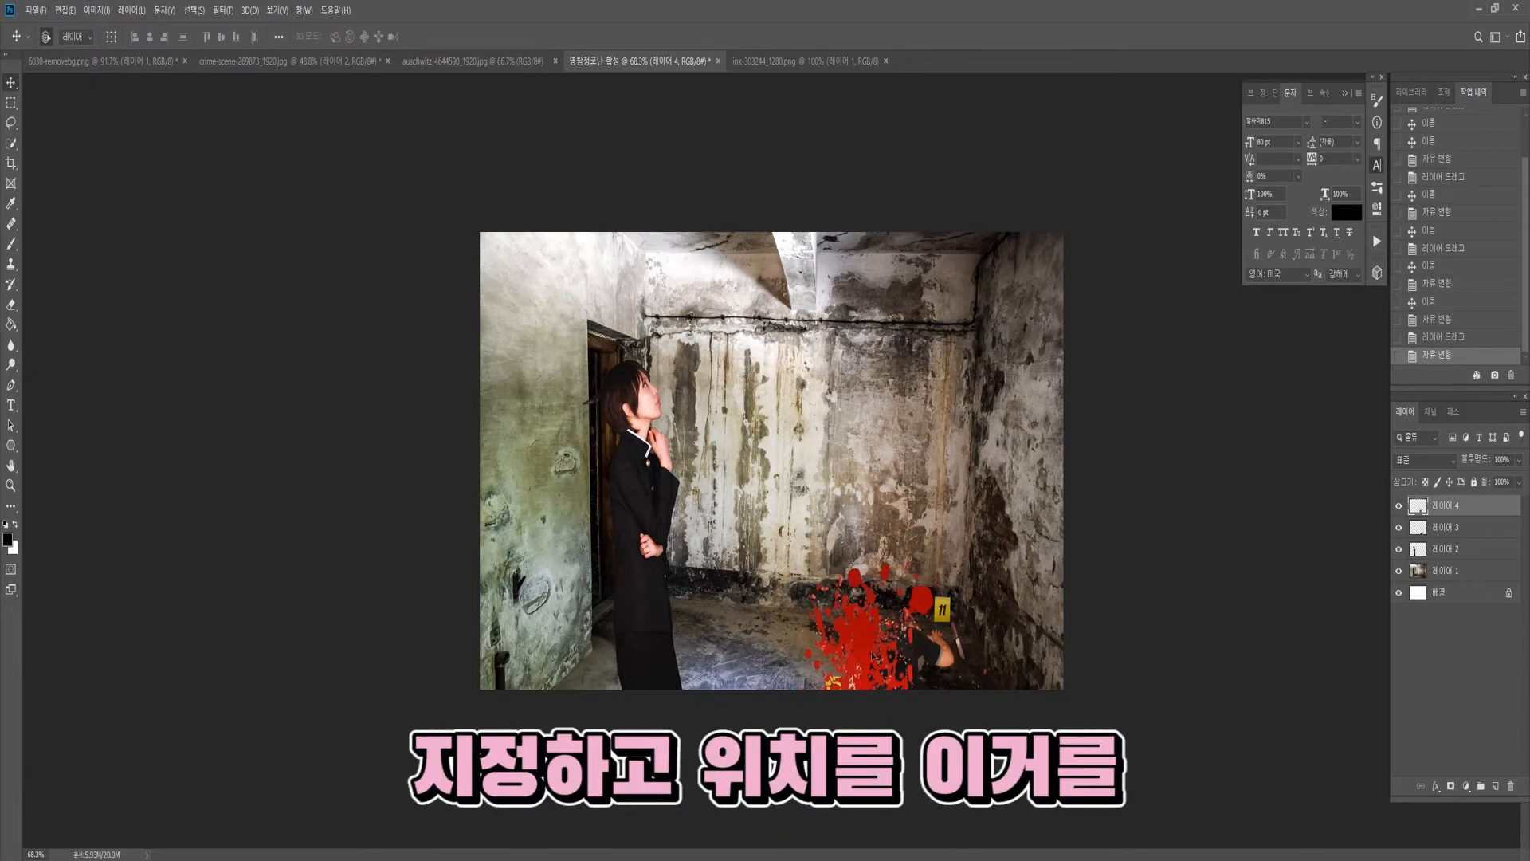
{"action": "left_click_drag", "start_coordinate": [874, 654], "coordinate": [883, 633]}
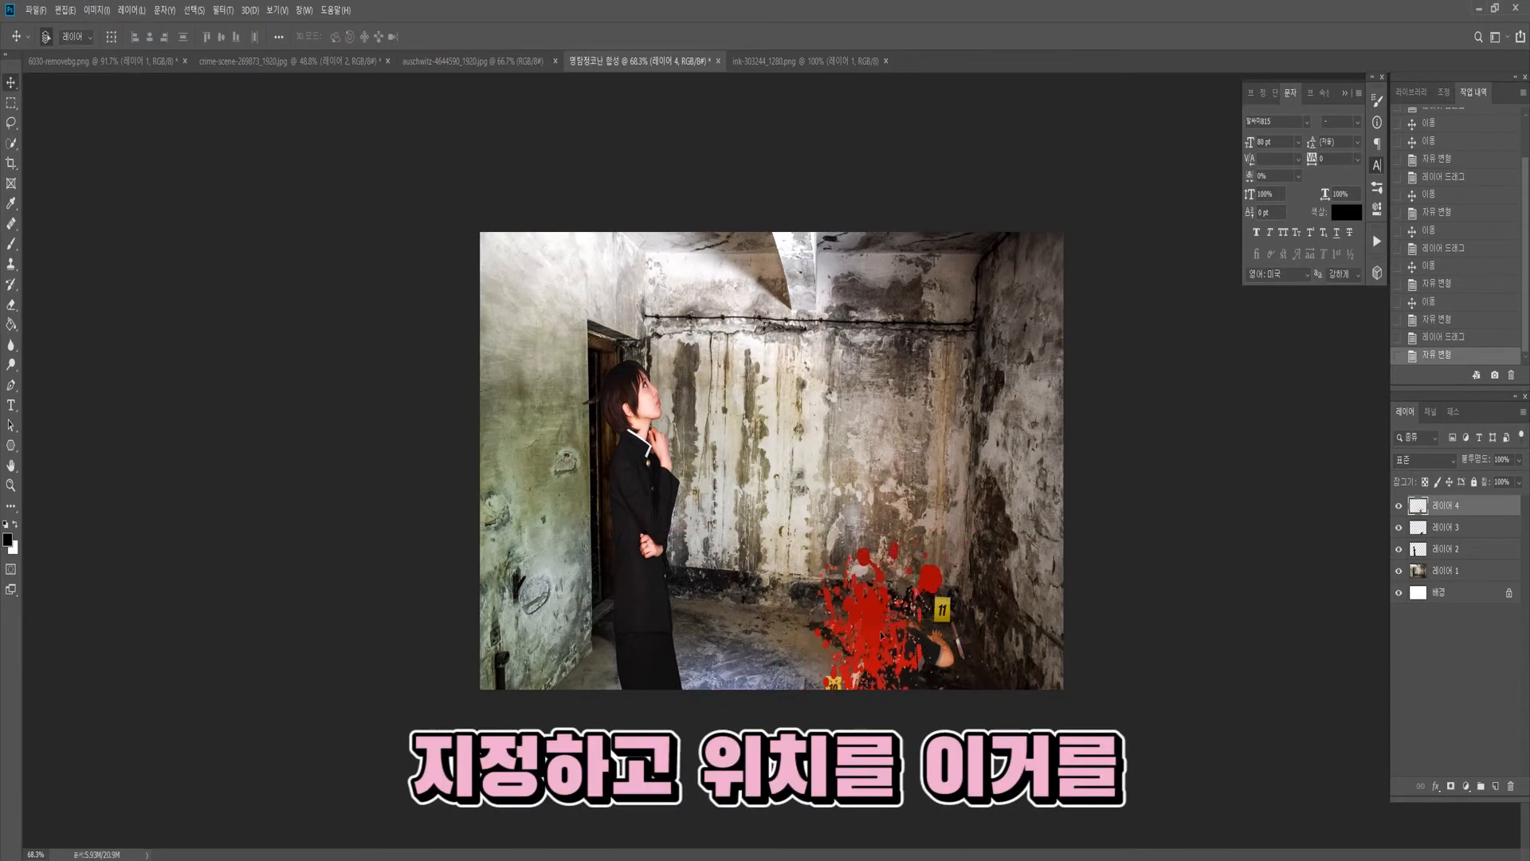
- Move the splatter layer below the body layer and shift the splatter down behind the body
{"action": "left_click", "coordinate": [1448, 527]}
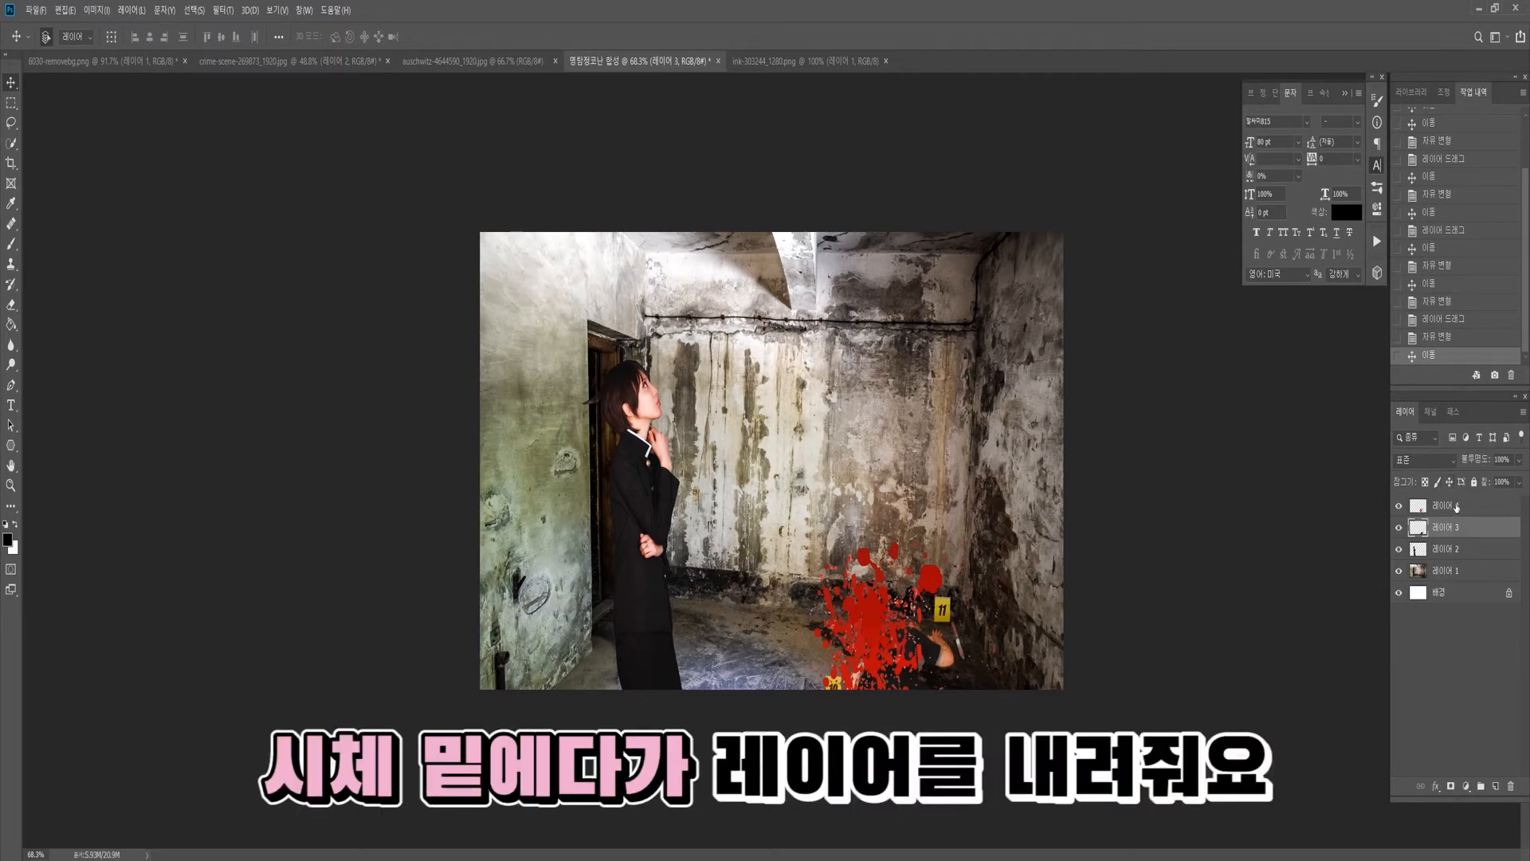
{"action": "left_click_drag", "start_coordinate": [1457, 506], "coordinate": [1454, 538]}
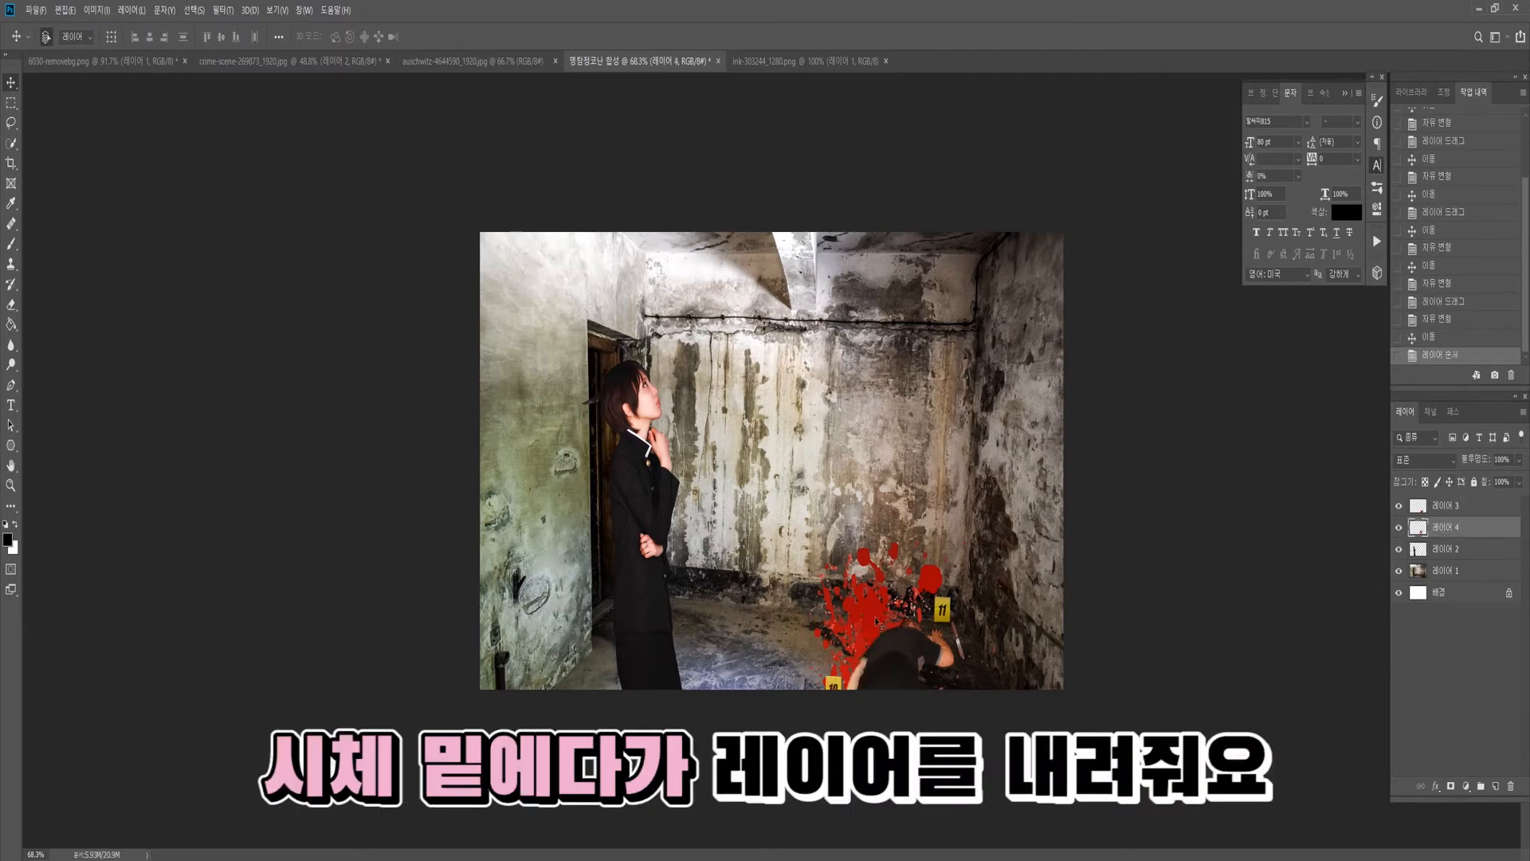
{"action": "mouse_move", "coordinate": [876, 622]}
{"action": "left_mouse_down"}
{"action": "mouse_move", "coordinate": [907, 629]}
{"action": "mouse_move", "coordinate": [883, 647]}
{"action": "left_mouse_up"}
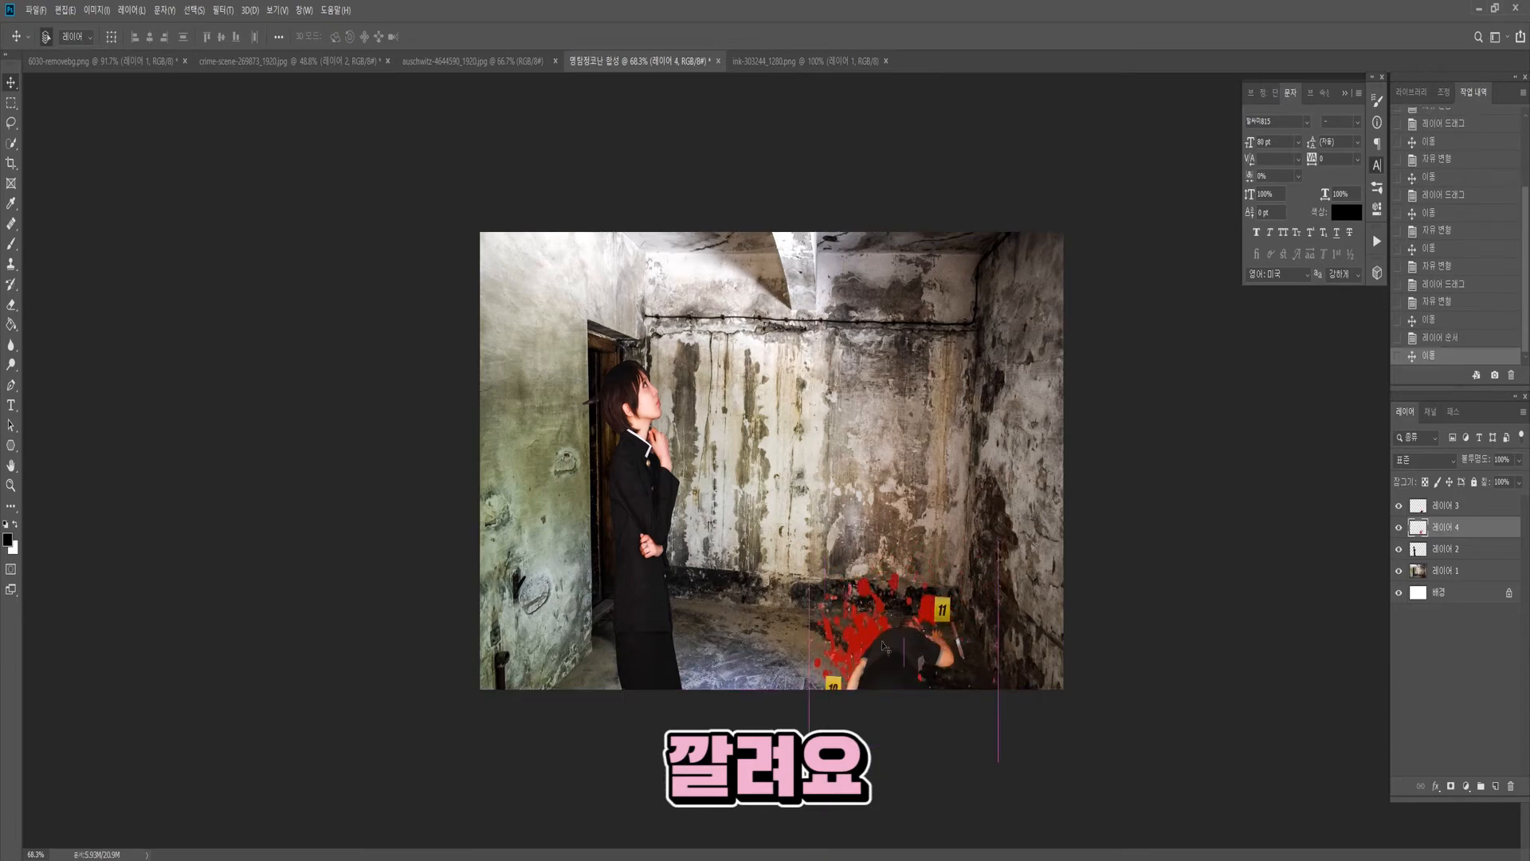
- Scale the splatter to about 73% with Free Transform and position it beside the body's head and knife
{"action": "key", "text": "ctrl+t"}
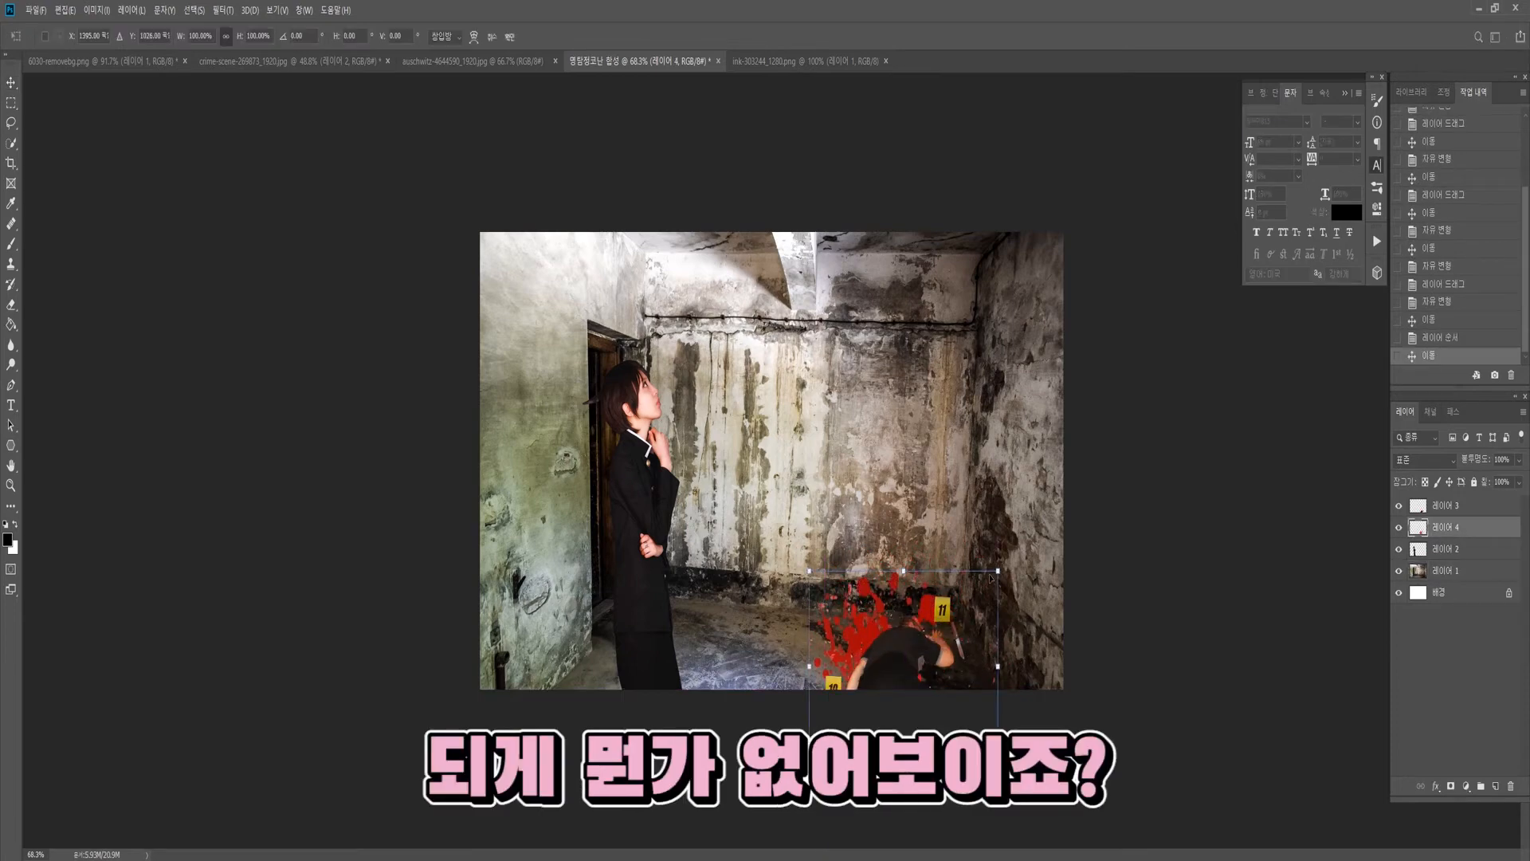
{"action": "left_click_drag", "start_coordinate": [998, 570], "coordinate": [940, 611]}
{"action": "left_click_drag", "start_coordinate": [841, 659], "coordinate": [936, 647]}
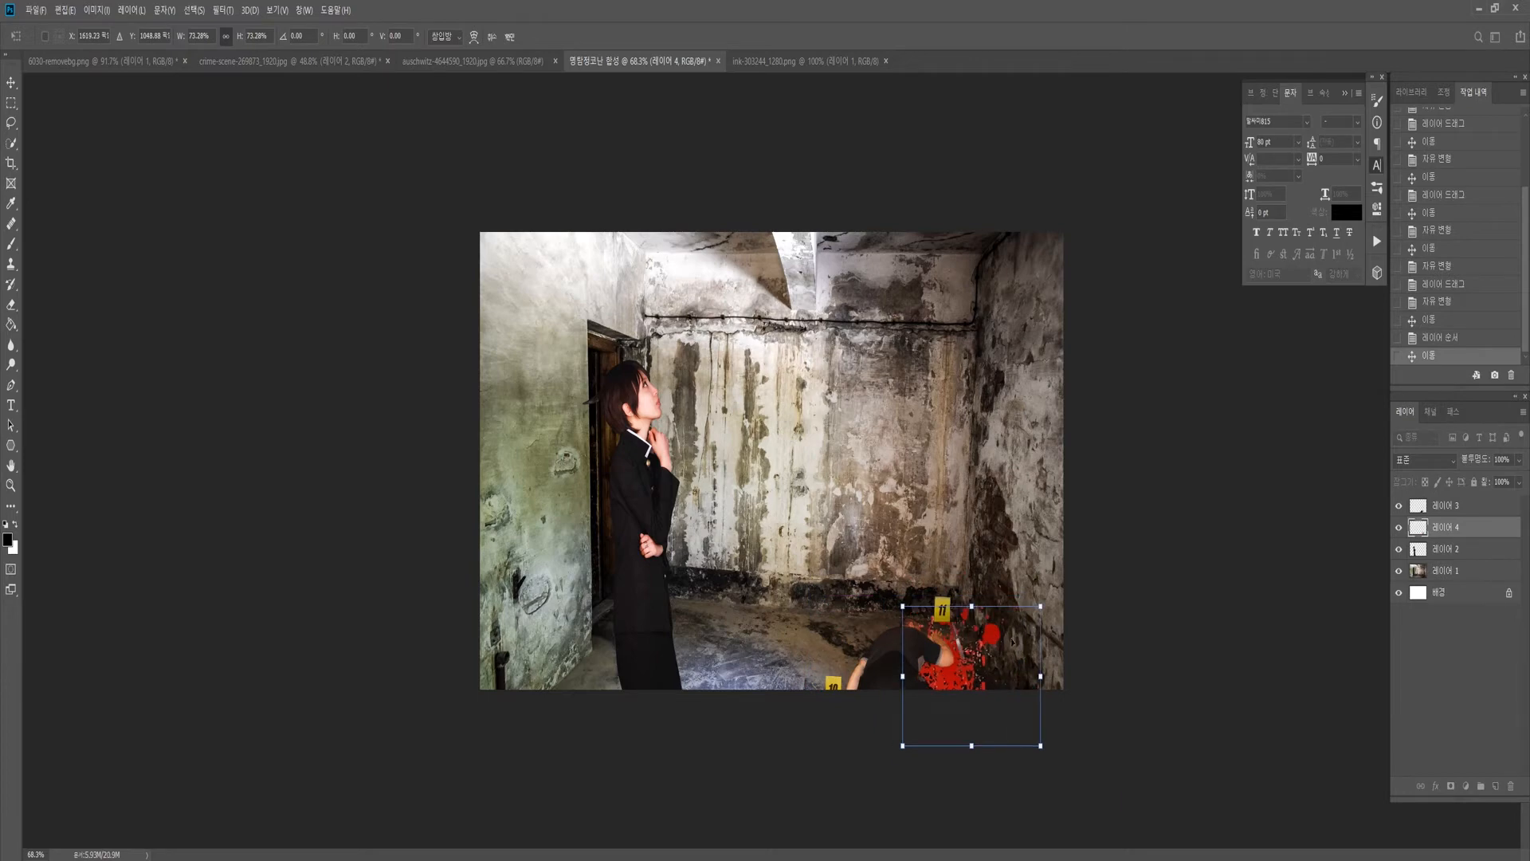
{"action": "mouse_move", "coordinate": [999, 679]}
{"action": "left_mouse_down"}
{"action": "mouse_move", "coordinate": [946, 677]}
{"action": "mouse_move", "coordinate": [981, 660]}
{"action": "left_mouse_up"}
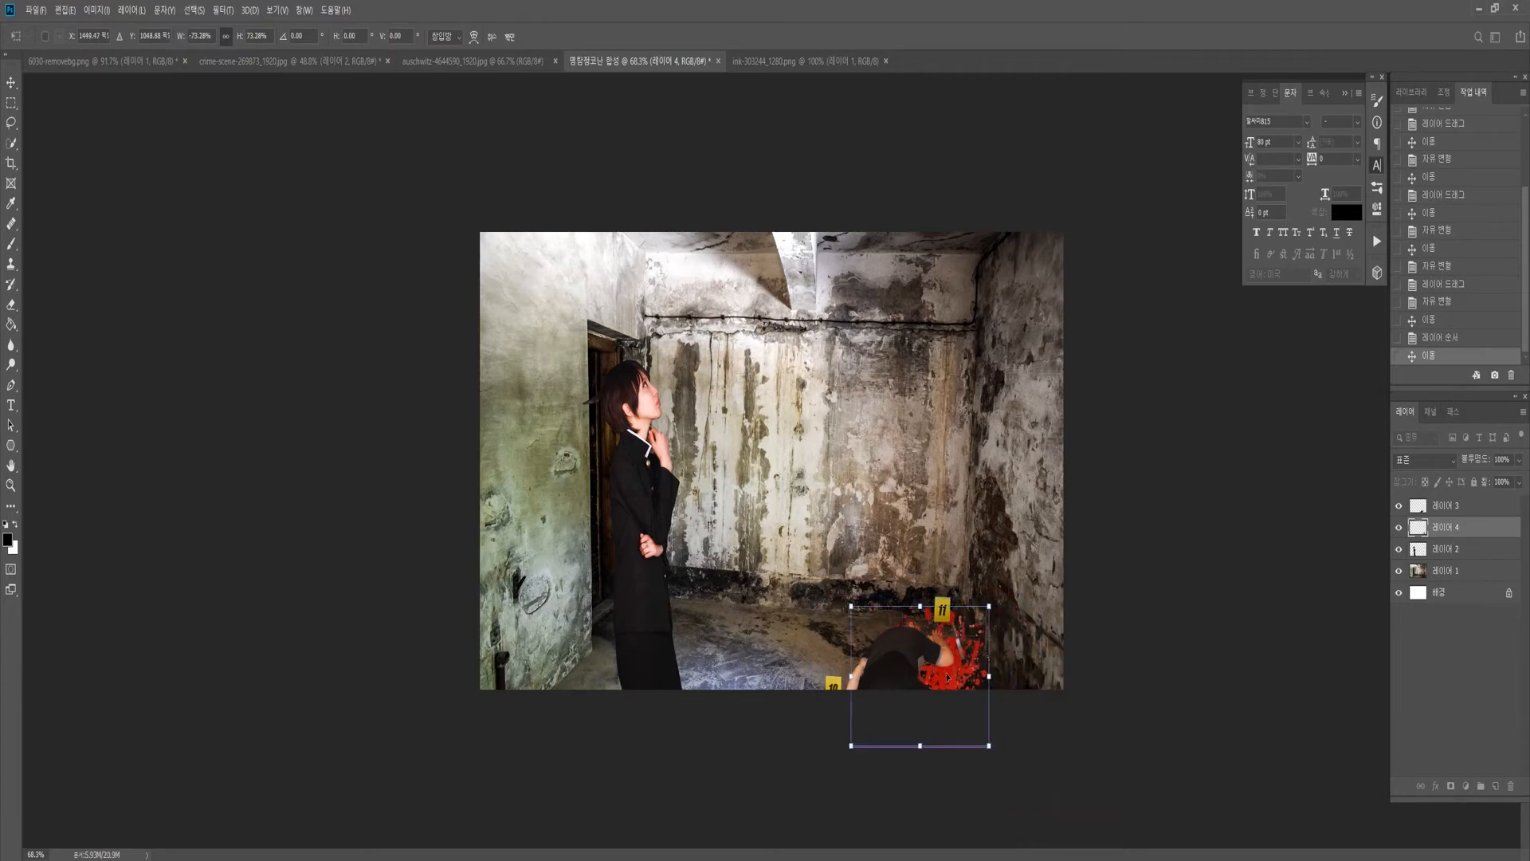
{"action": "right_click", "coordinate": [946, 677]}
{"action": "left_click", "coordinate": [968, 654]}
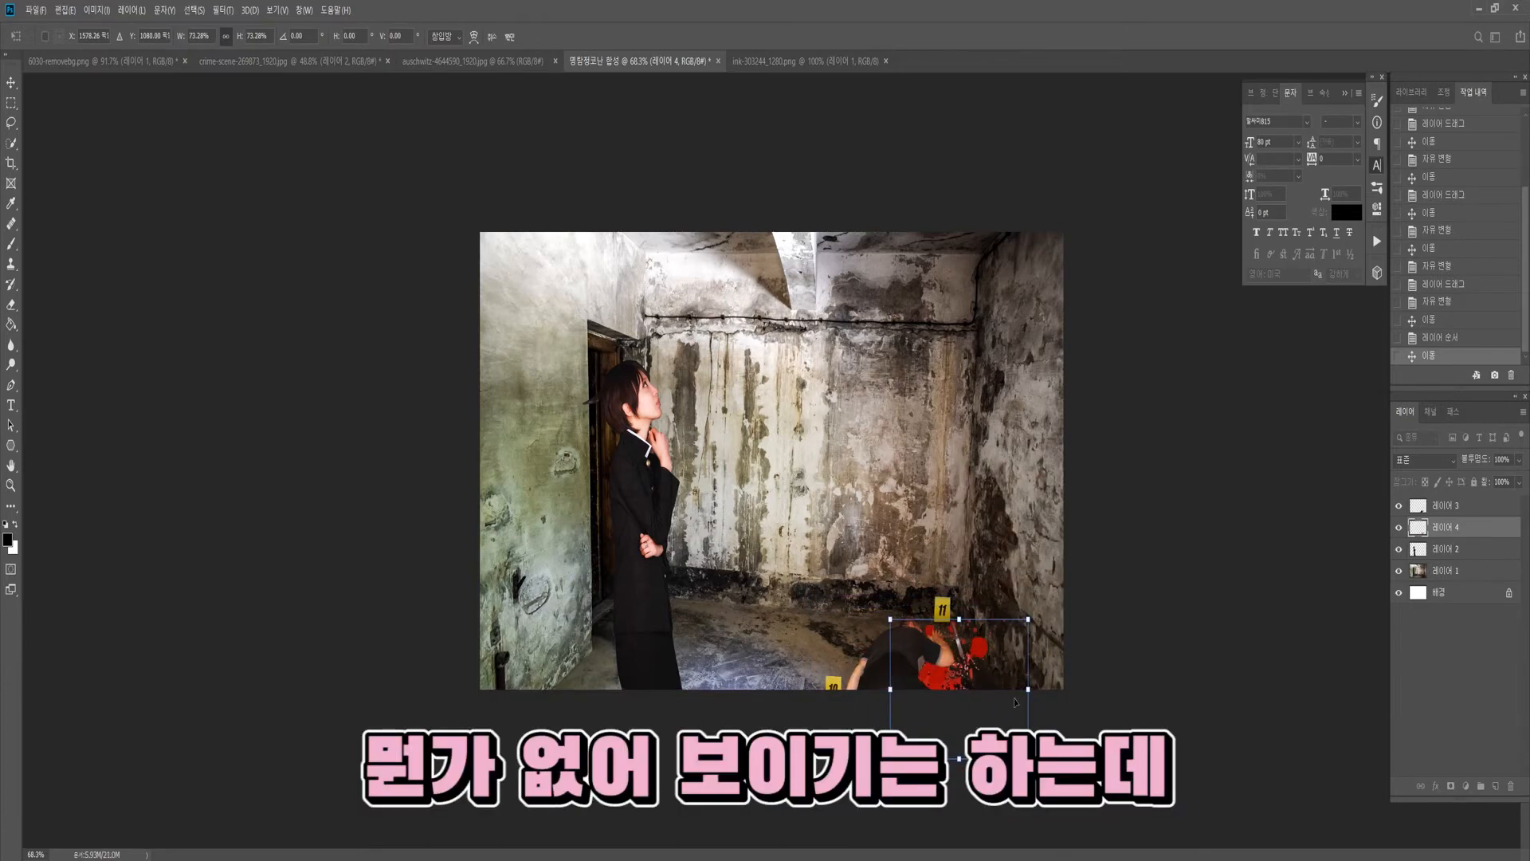
{"action": "key", "text": "Return"}
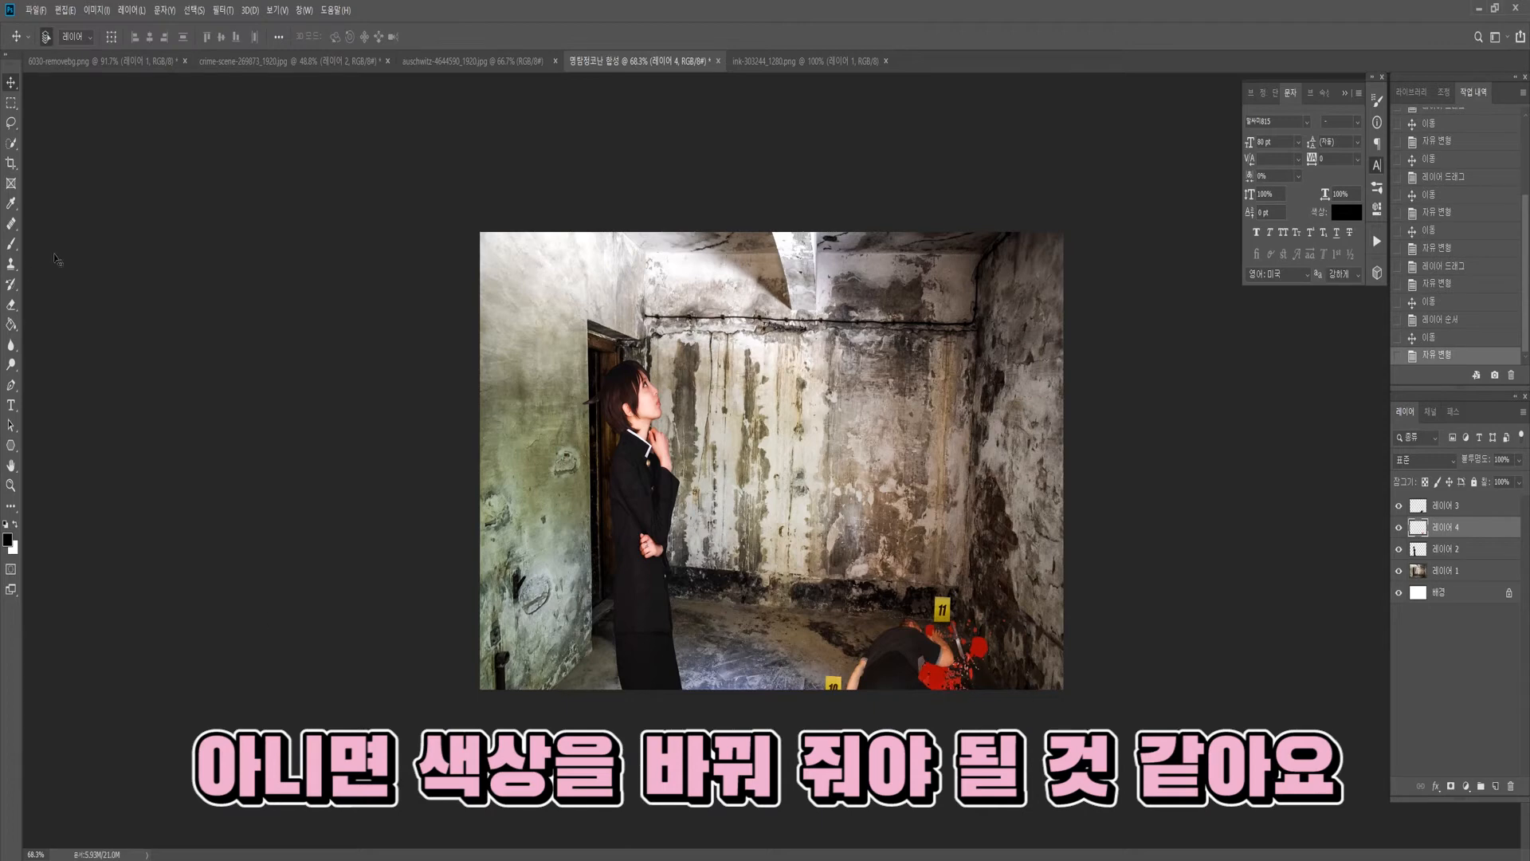
- Sample the splatter's red with the Eyedropper and choose a darker red as the background colour
{"action": "key", "text": "i"}
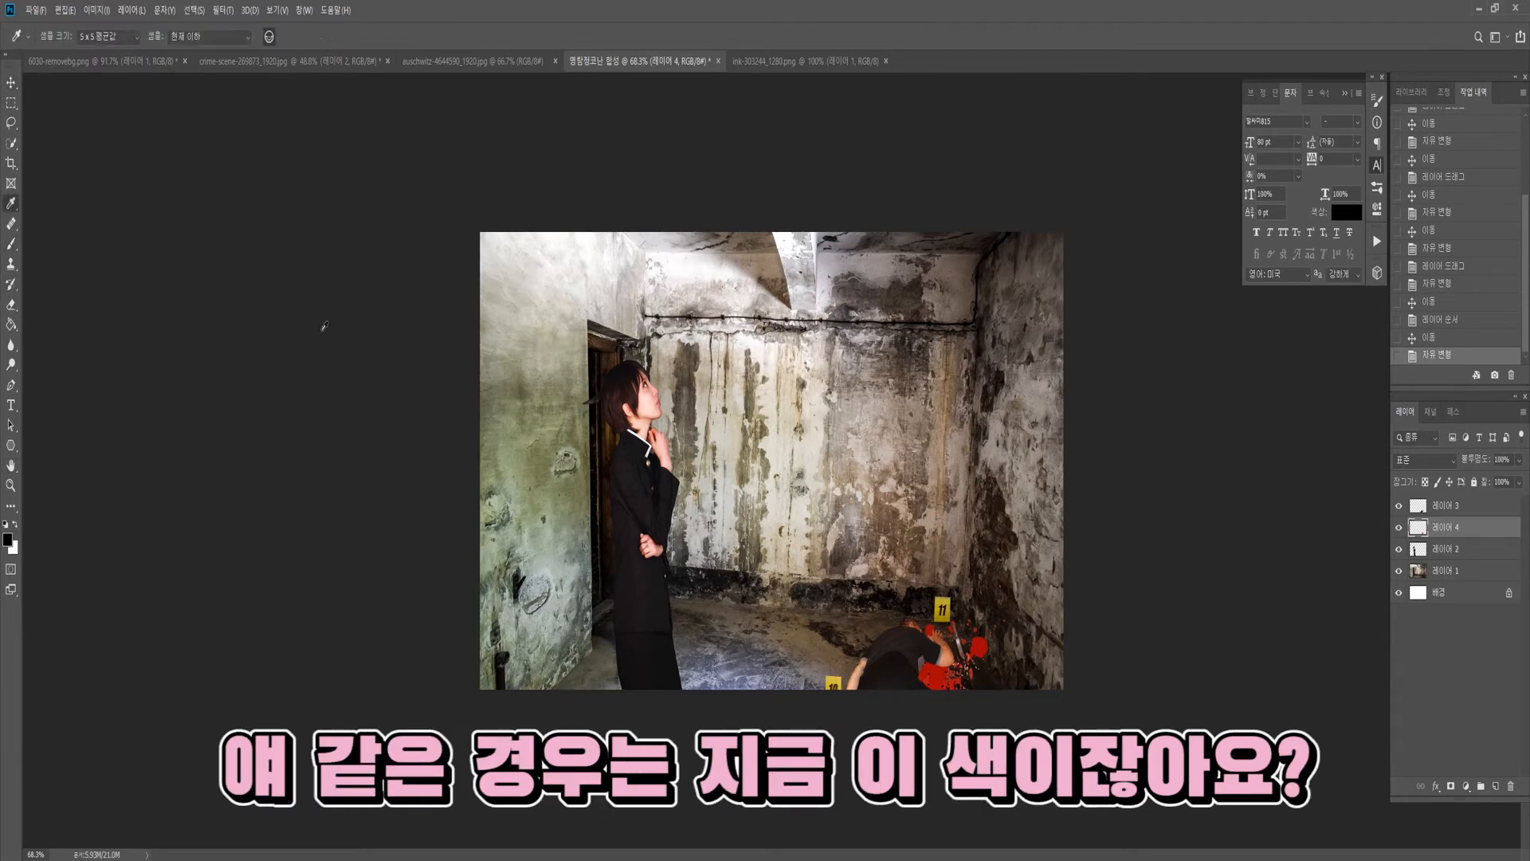
{"action": "left_click", "coordinate": [942, 666], "text": "alt"}
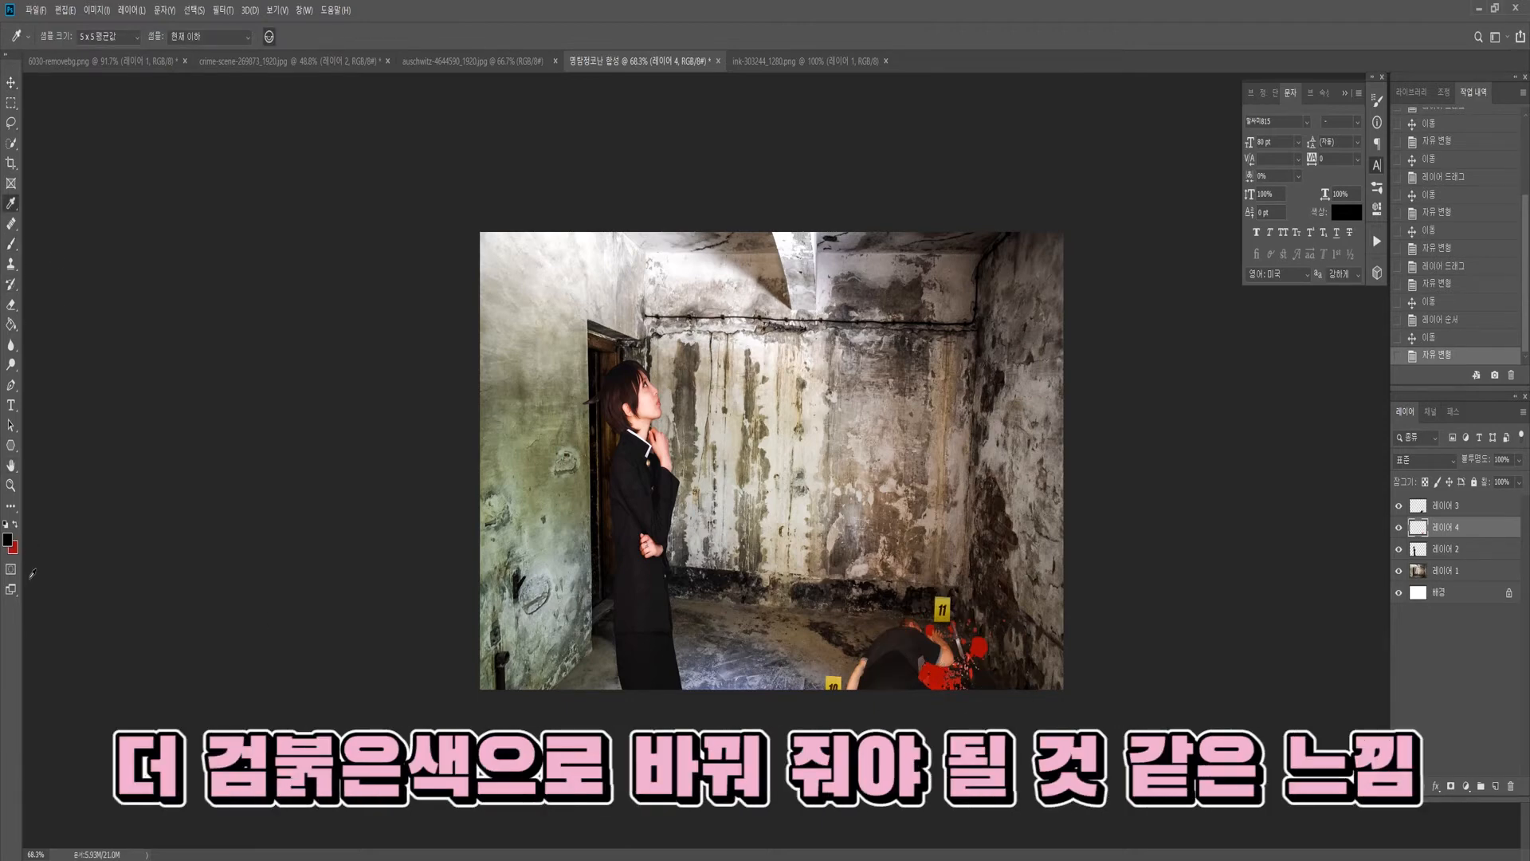
{"action": "left_click", "coordinate": [13, 547]}
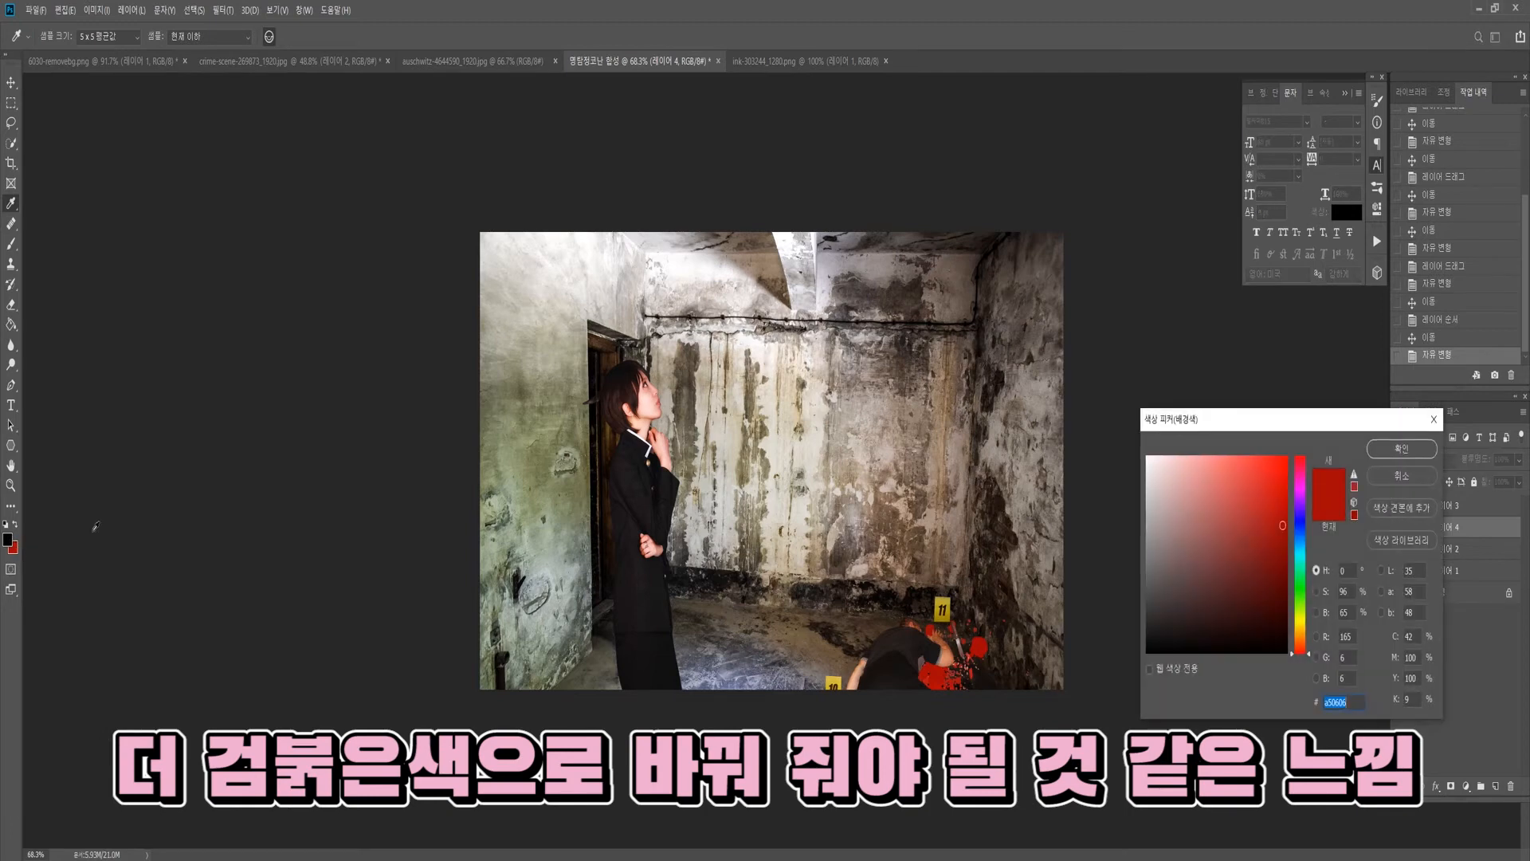
{"action": "left_click", "coordinate": [1279, 555]}
{"action": "left_click", "coordinate": [1423, 454]}
- Recolour the splatter areas with the darker red using the Paint Bucket, toggling layer visibility to check the fill
{"action": "key", "text": "g"}
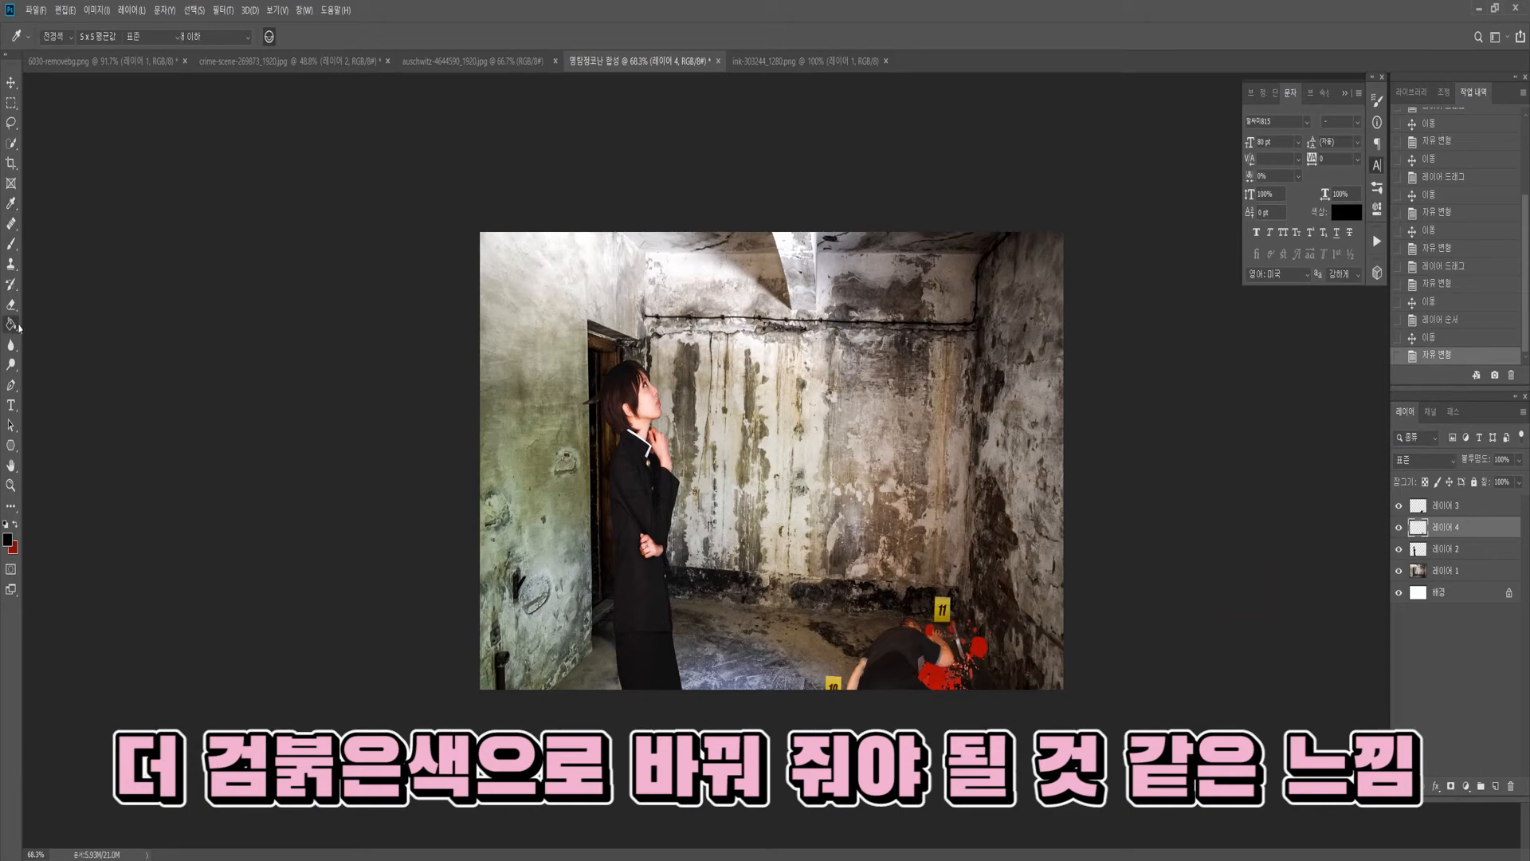
{"action": "left_click", "coordinate": [938, 677]}
{"action": "key", "text": "x"}
{"action": "left_click", "coordinate": [939, 678]}
{"action": "left_click", "coordinate": [942, 675]}
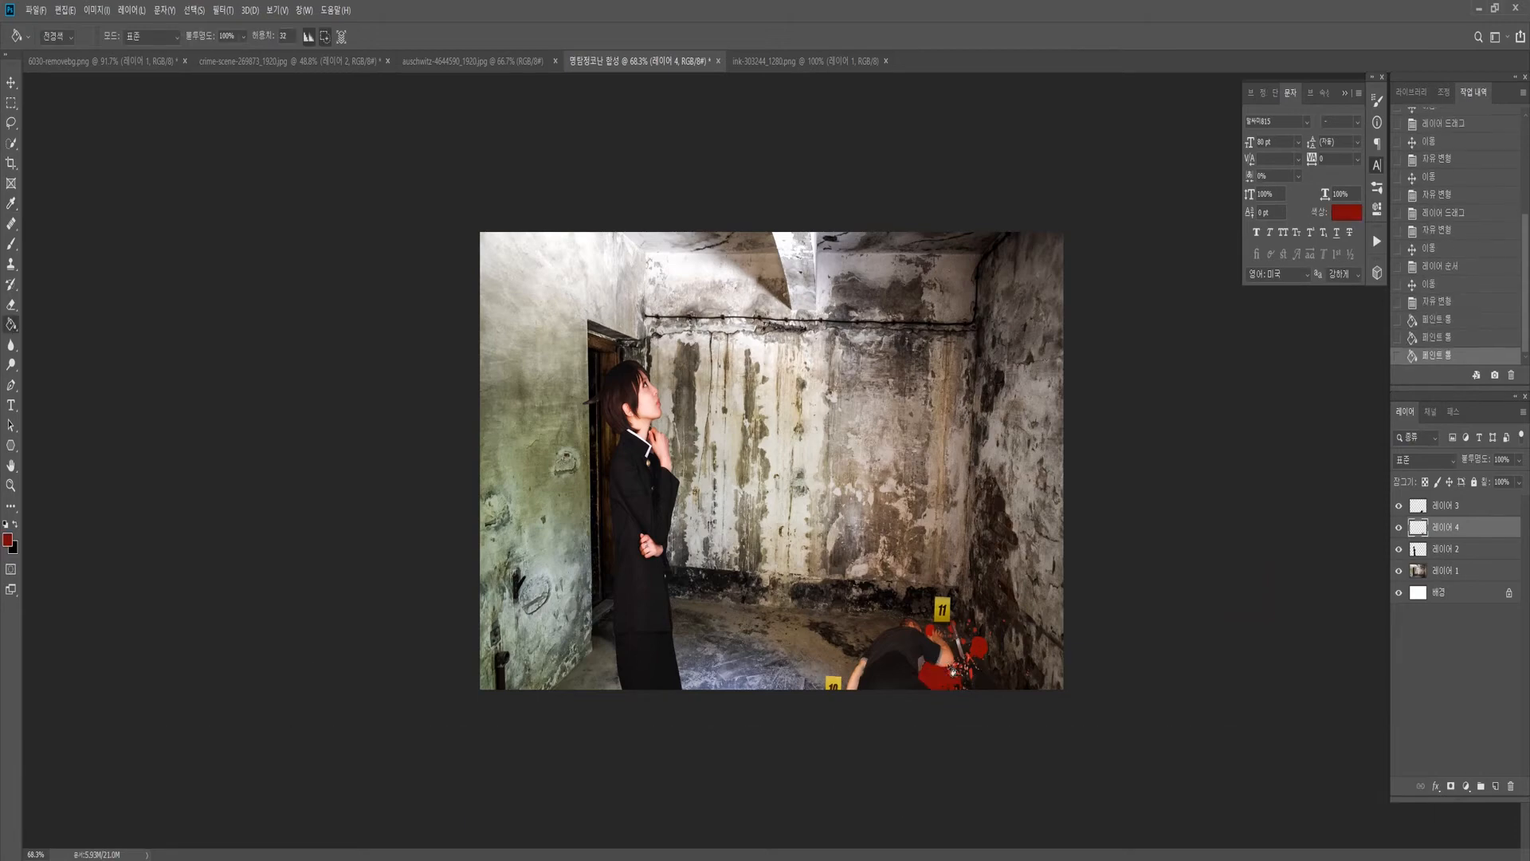
{"action": "left_click", "coordinate": [979, 647]}
{"action": "left_click", "coordinate": [1398, 505]}
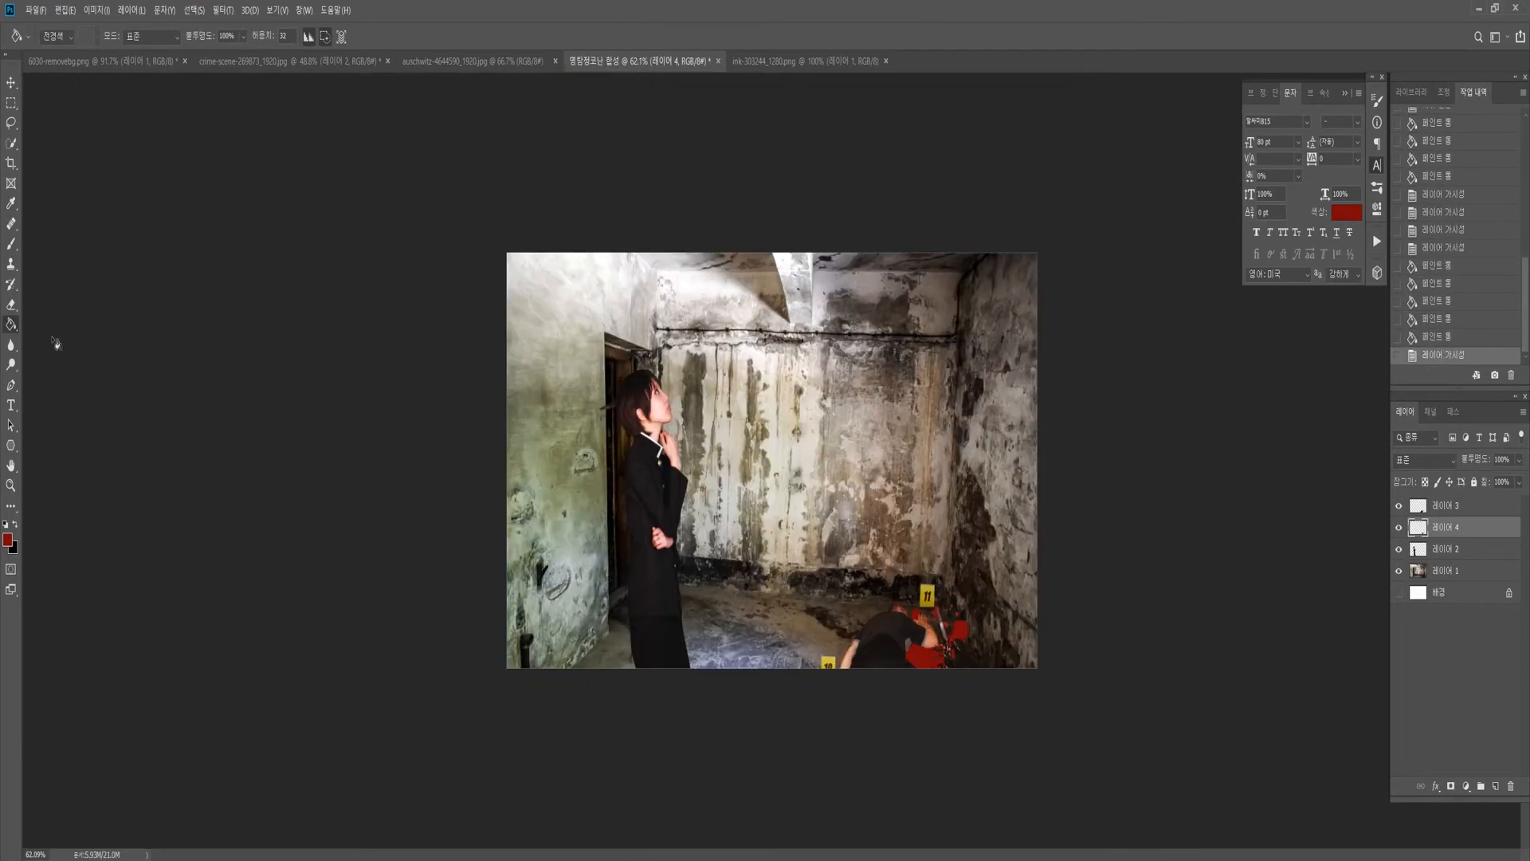
- Set the foreground to an even darker red and refill the splatter areas with the Paint Bucket
{"action": "left_click", "coordinate": [8, 539]}
{"action": "left_click", "coordinate": [1289, 562]}
{"action": "left_click", "coordinate": [1420, 448]}
{"action": "left_click", "coordinate": [926, 657]}
{"action": "left_click", "coordinate": [961, 630]}
{"action": "left_click", "coordinate": [941, 623]}
{"action": "left_click", "coordinate": [964, 610]}
{"action": "left_click", "coordinate": [996, 631]}
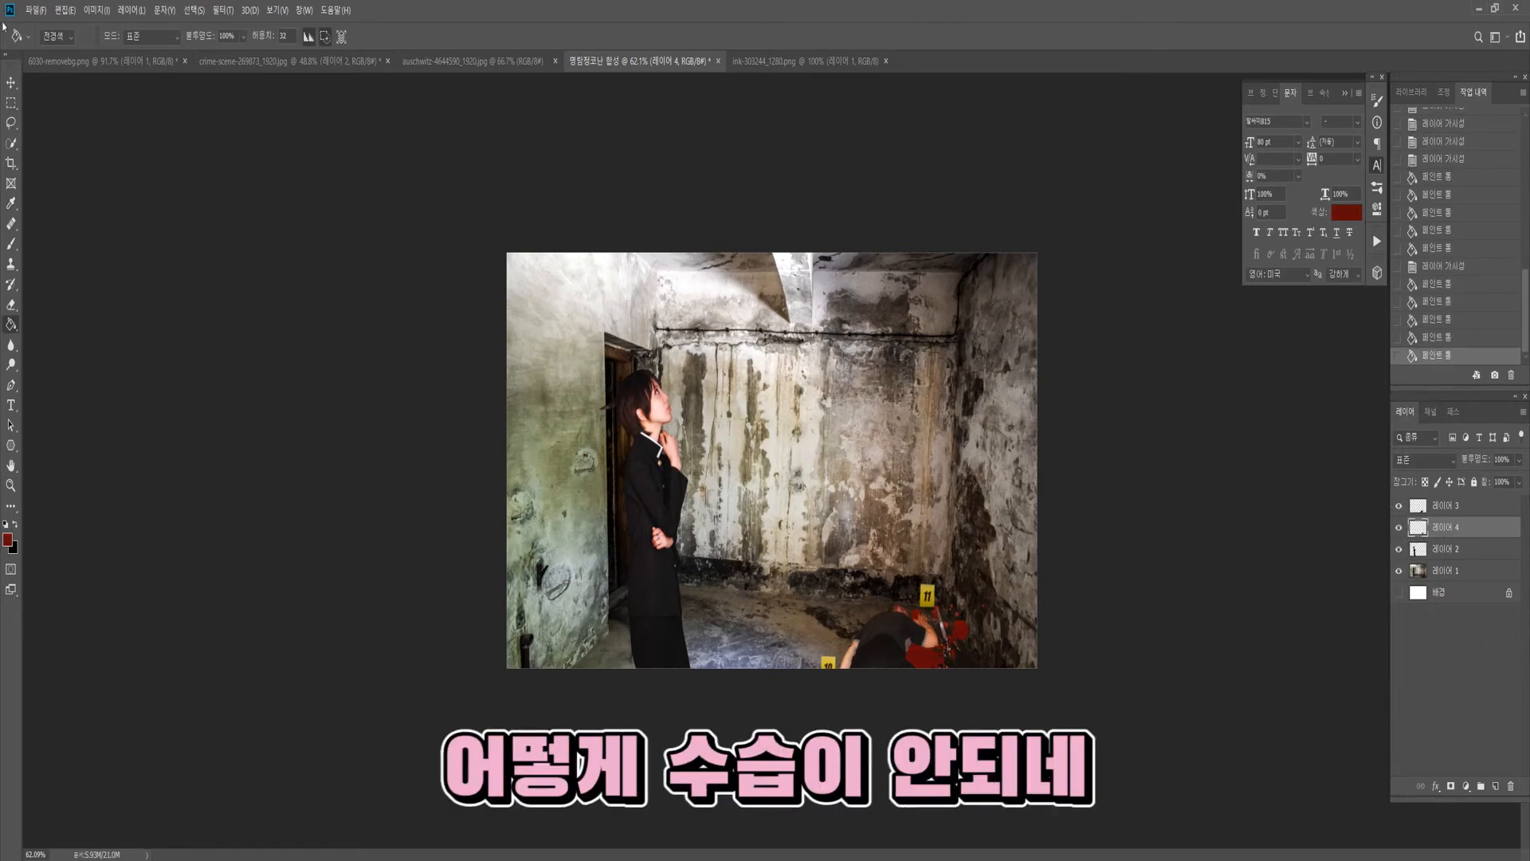
- Nudge the recoloured splatter slightly and adjust it with Free Transform
{"action": "key", "text": "v"}
{"action": "left_click_drag", "start_coordinate": [940, 660], "coordinate": [943, 661]}
{"action": "key", "text": "ctrl+t"}
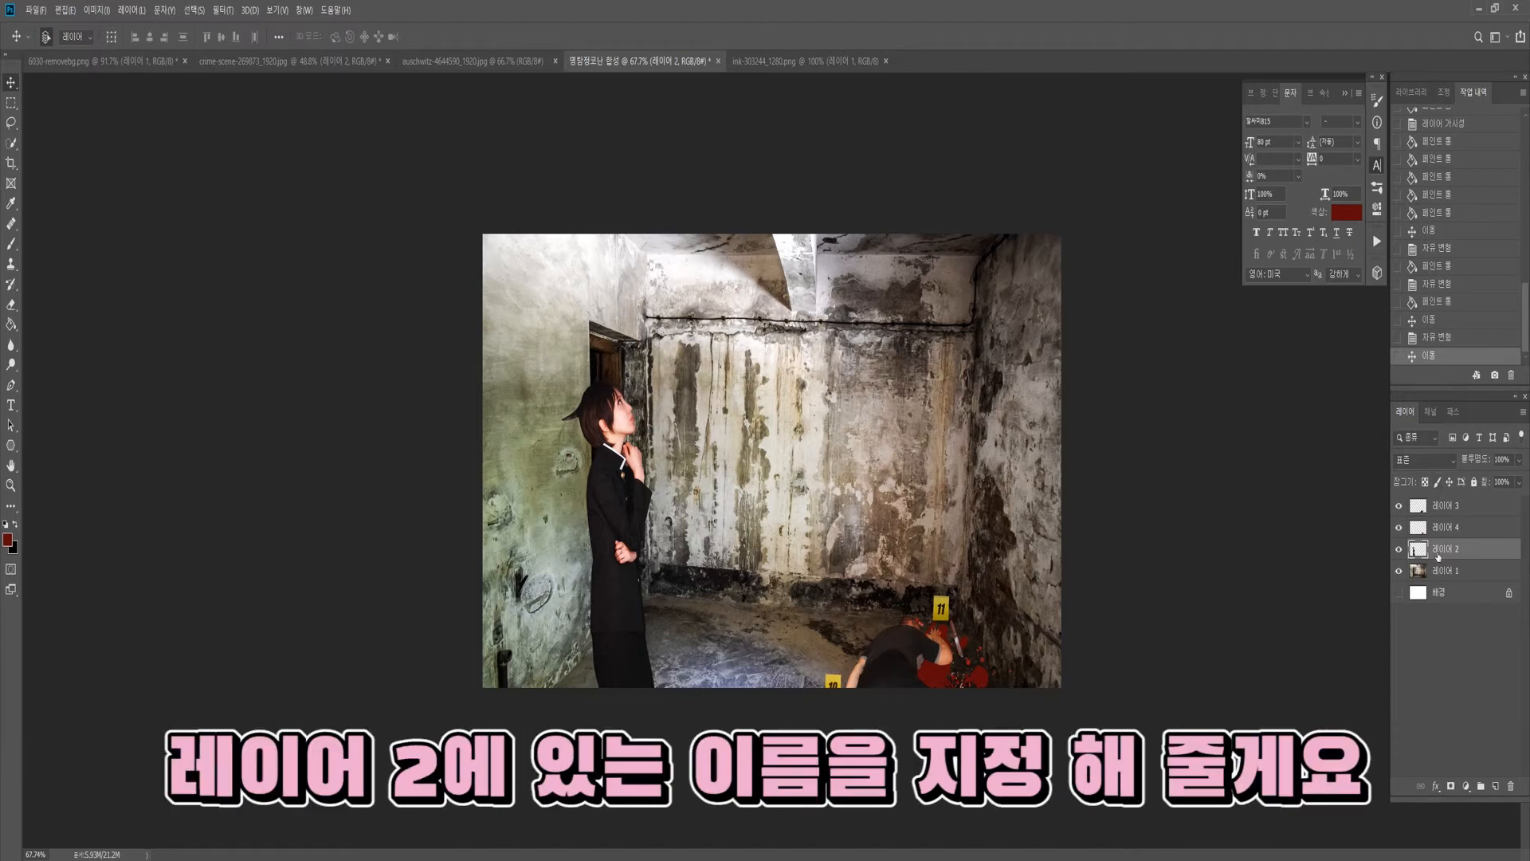
- Rename the figure layer 레이어 2 as 코난, the body layer 레이어 3 as 시체 and the blood layer 레이어 4 as 피
{"action": "double_click", "coordinate": [1437, 550]}
{"action": "type", "text": "ㅌ"}
{"action": "key", "text": "Return"}
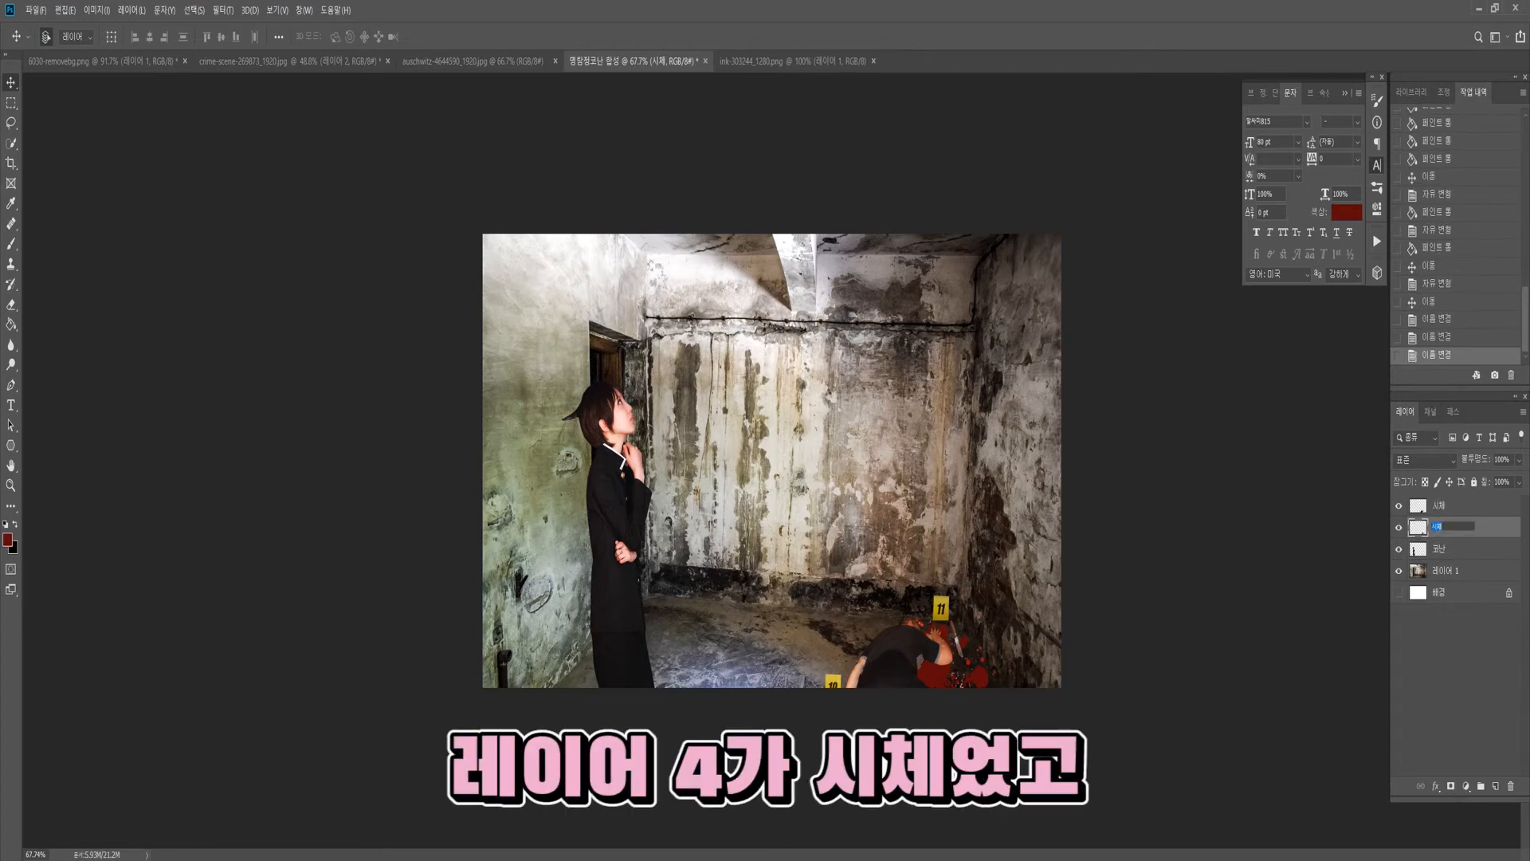
{"action": "type", "text": "피"}
{"action": "key", "text": "Return"}
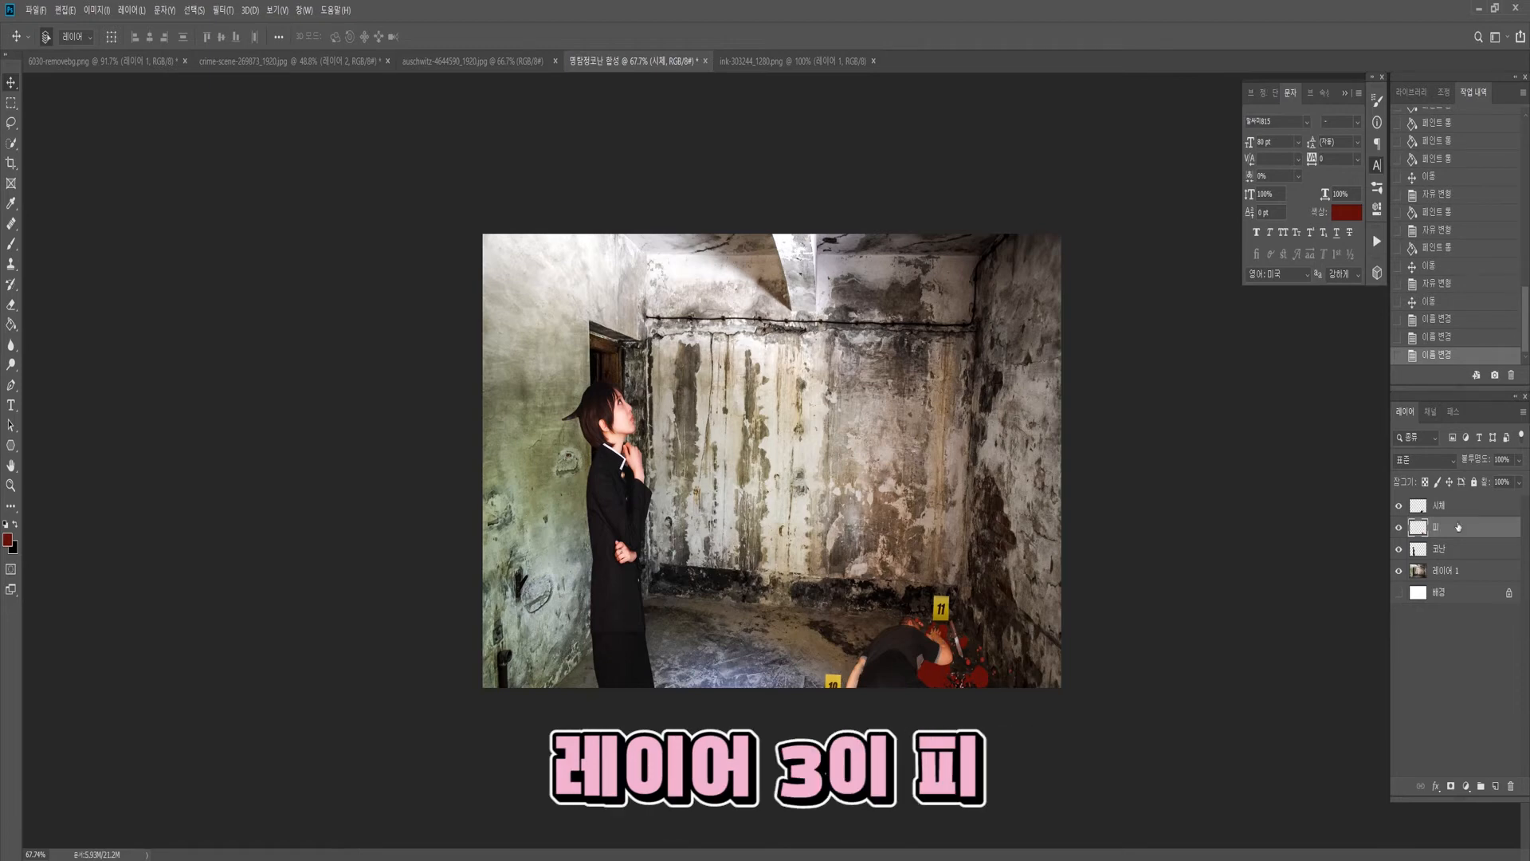
- Rename the room layer 레이어 1 as 배경 and delete the hidden white background layer beneath it
{"action": "double_click", "coordinate": [1444, 571]}
{"action": "type", "text": "배경"}
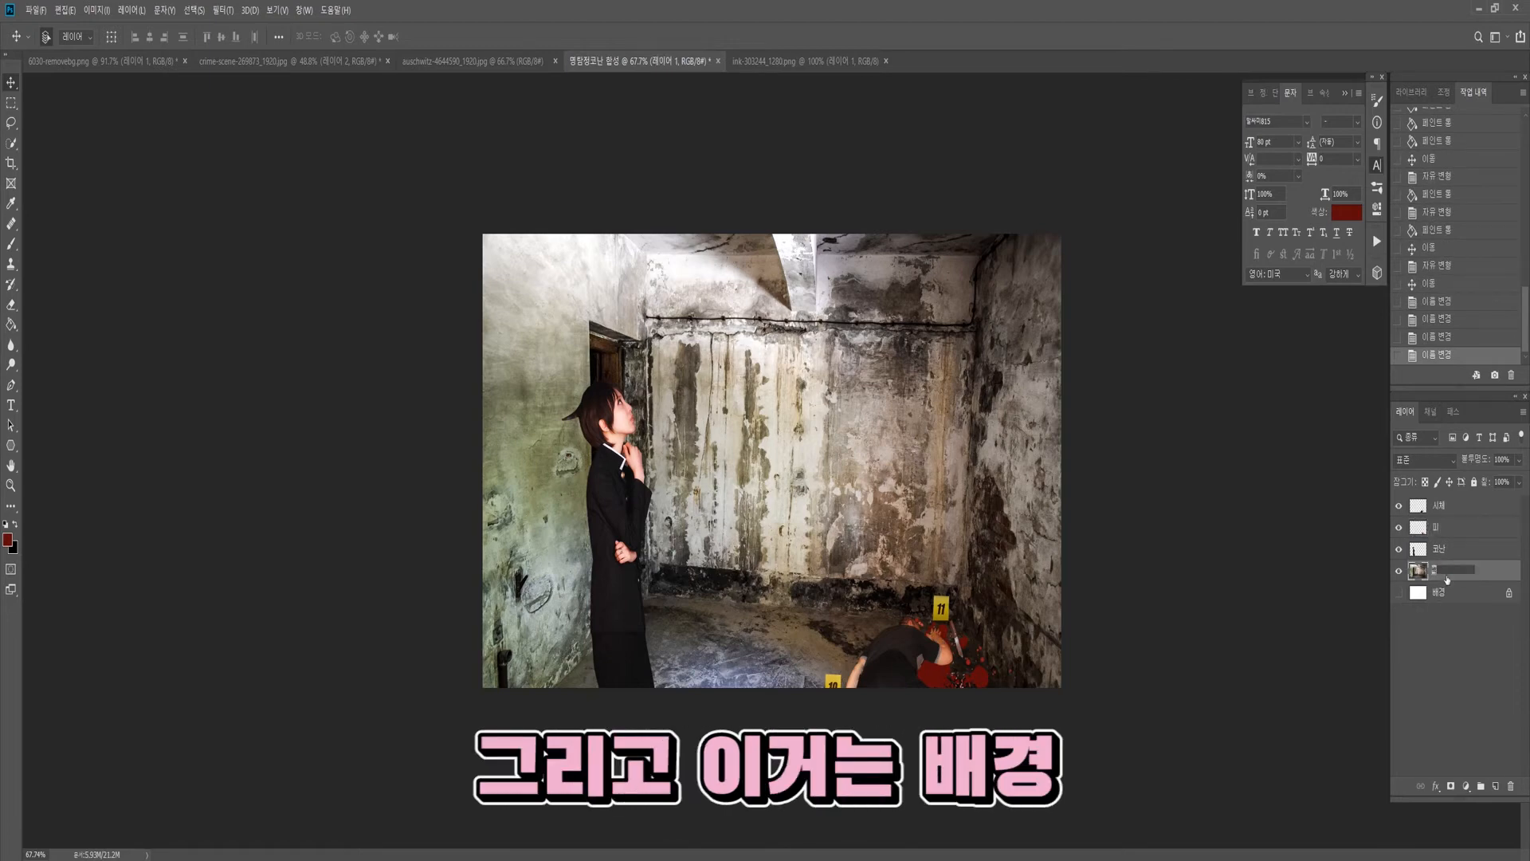
{"action": "key", "text": "Return"}
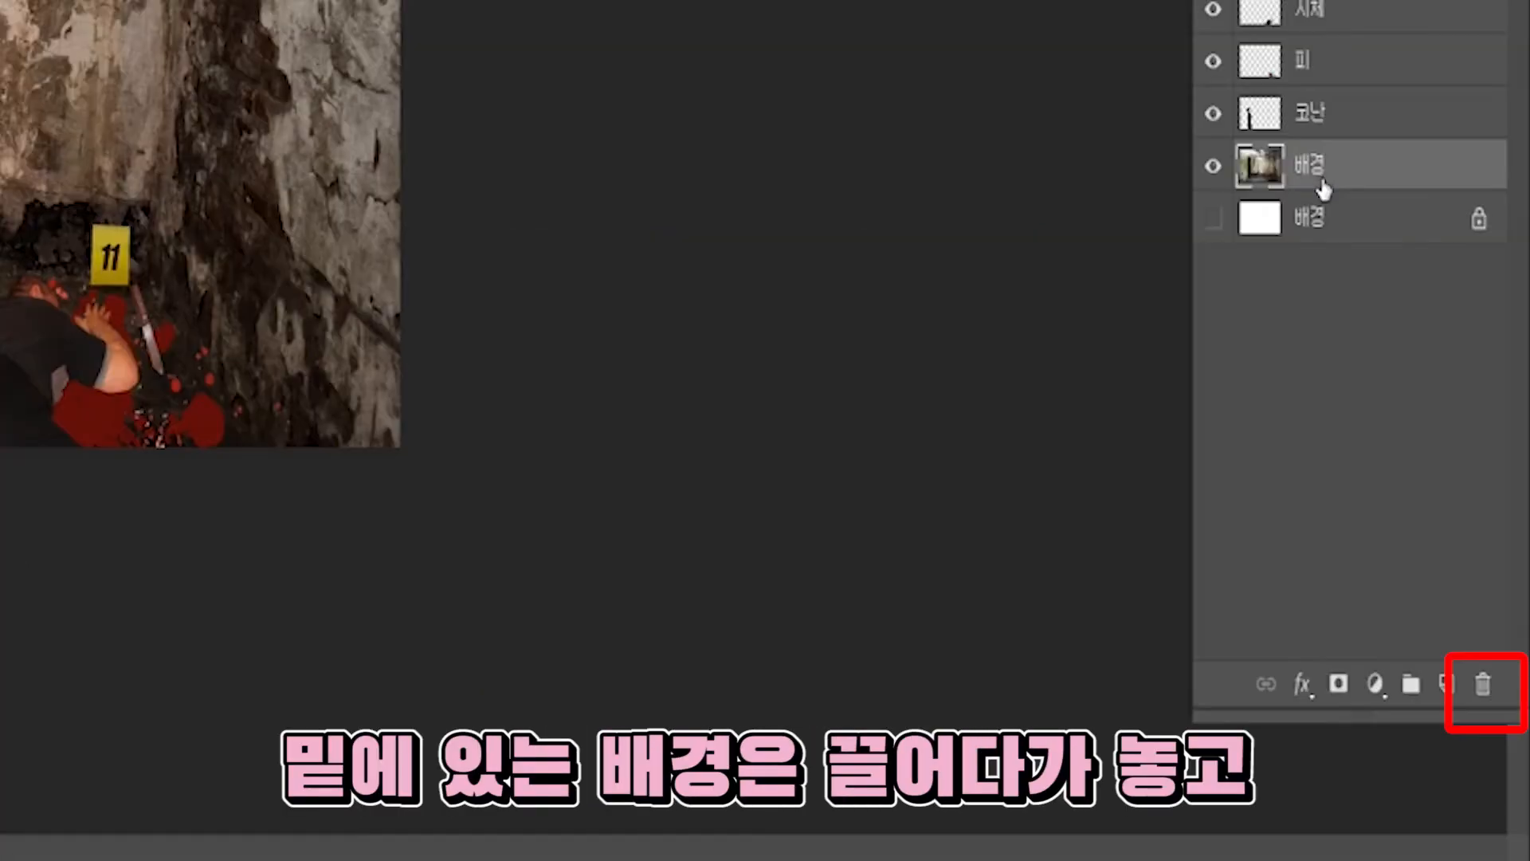
{"action": "left_click_drag", "start_coordinate": [1364, 227], "coordinate": [1484, 688]}
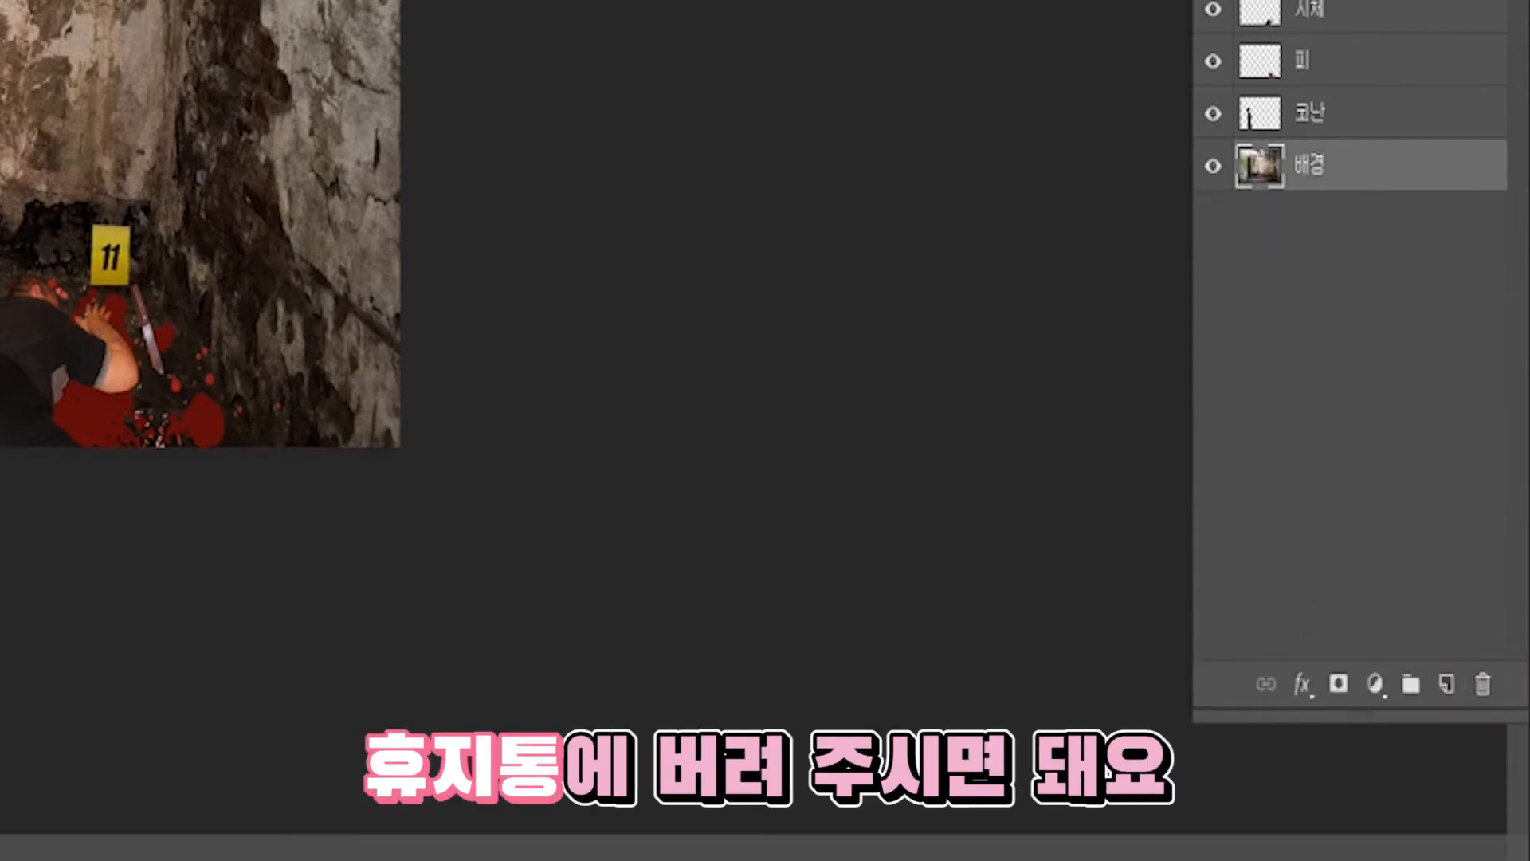
- Add a Hue/Saturation adjustment layer above 코난 with saturation -14 and lightness -25
{"action": "left_click", "coordinate": [1322, 116]}
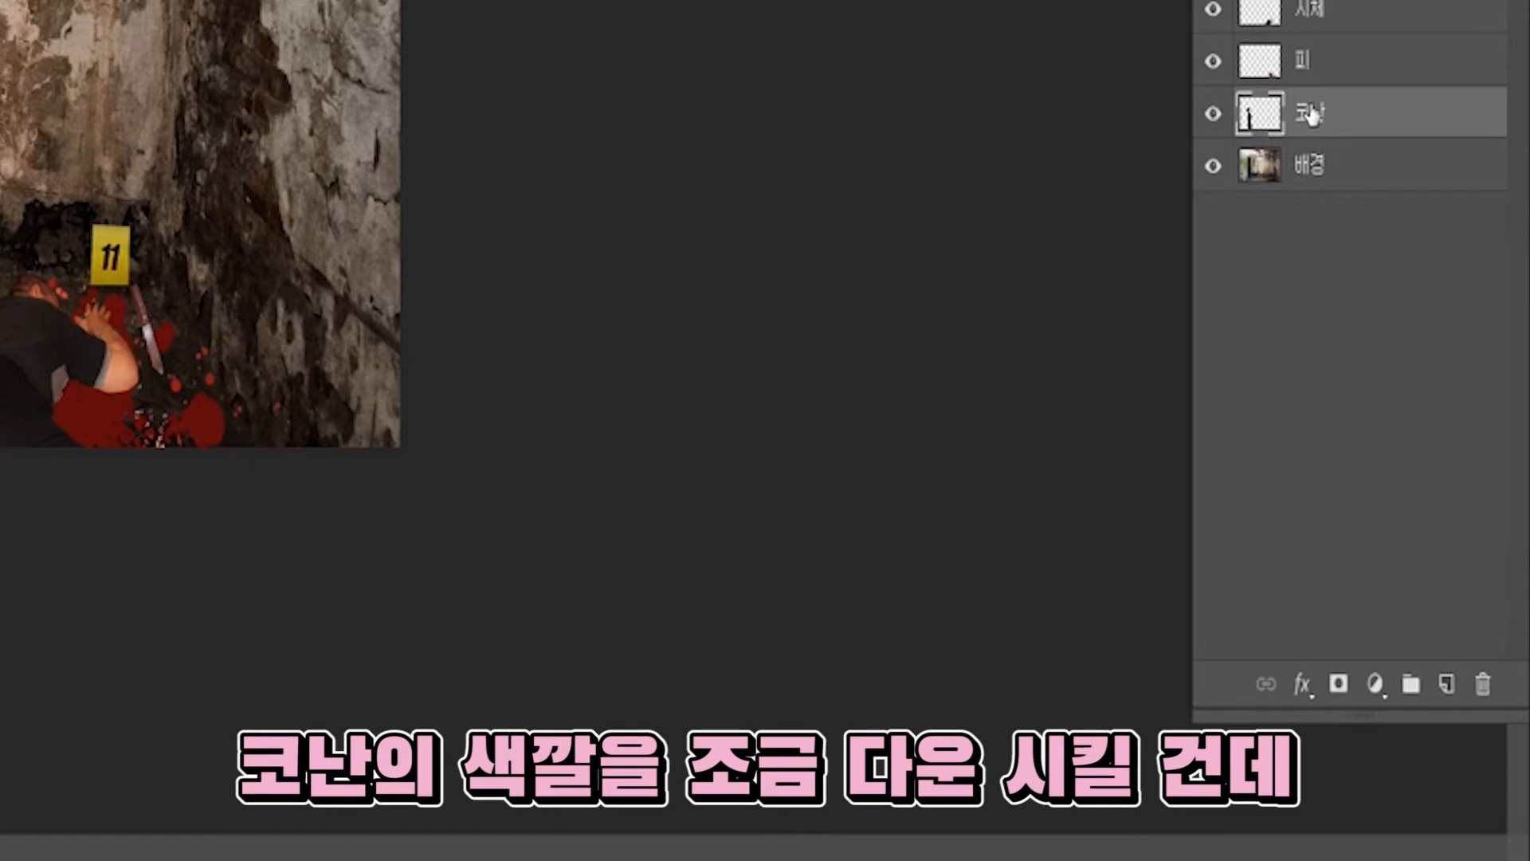
{"action": "left_click", "coordinate": [1373, 691]}
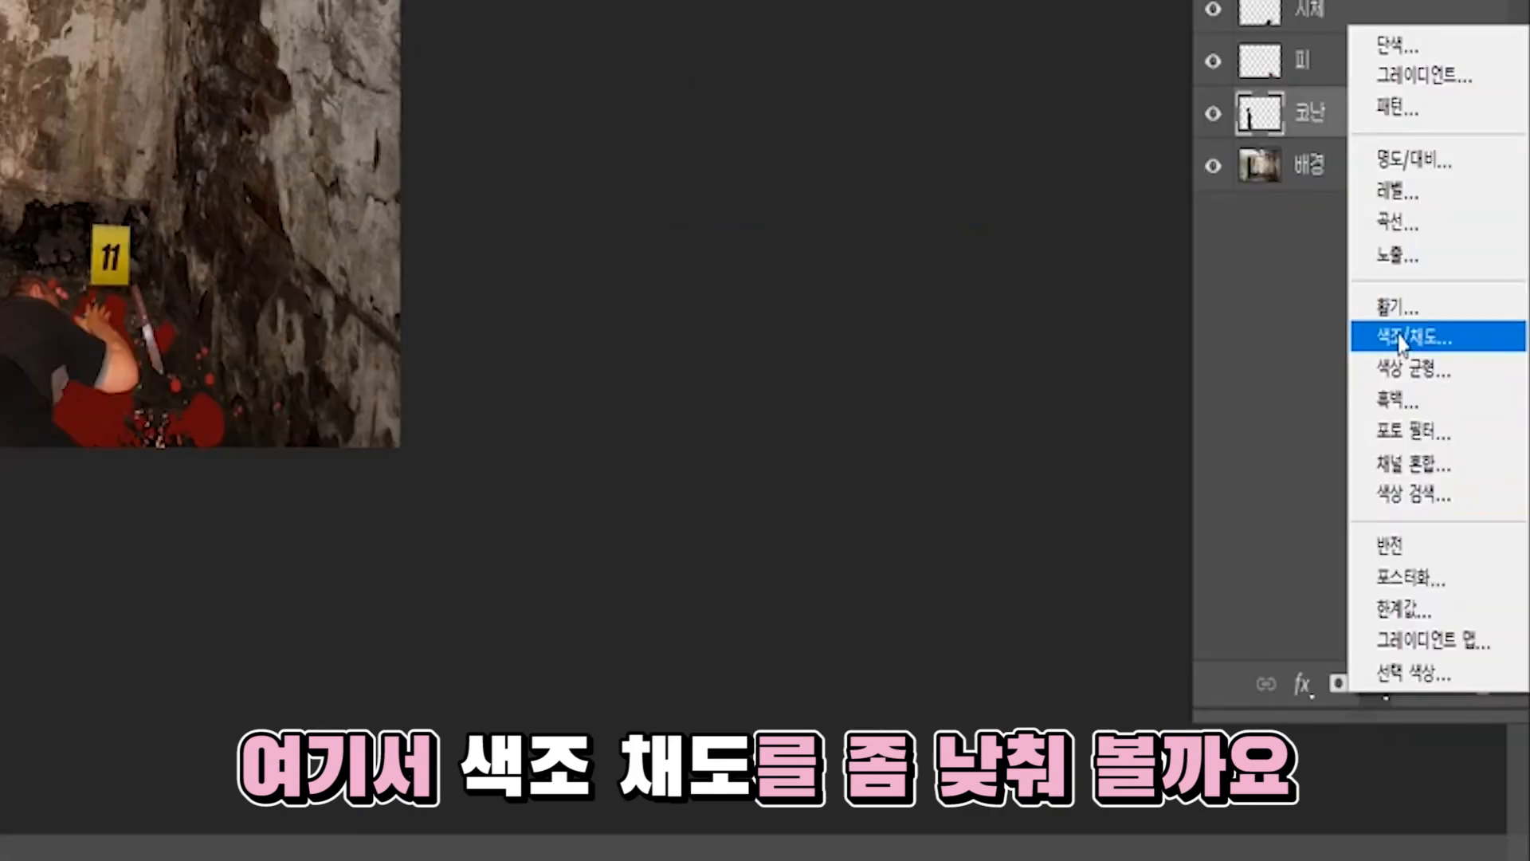
{"action": "left_click", "coordinate": [1400, 338]}
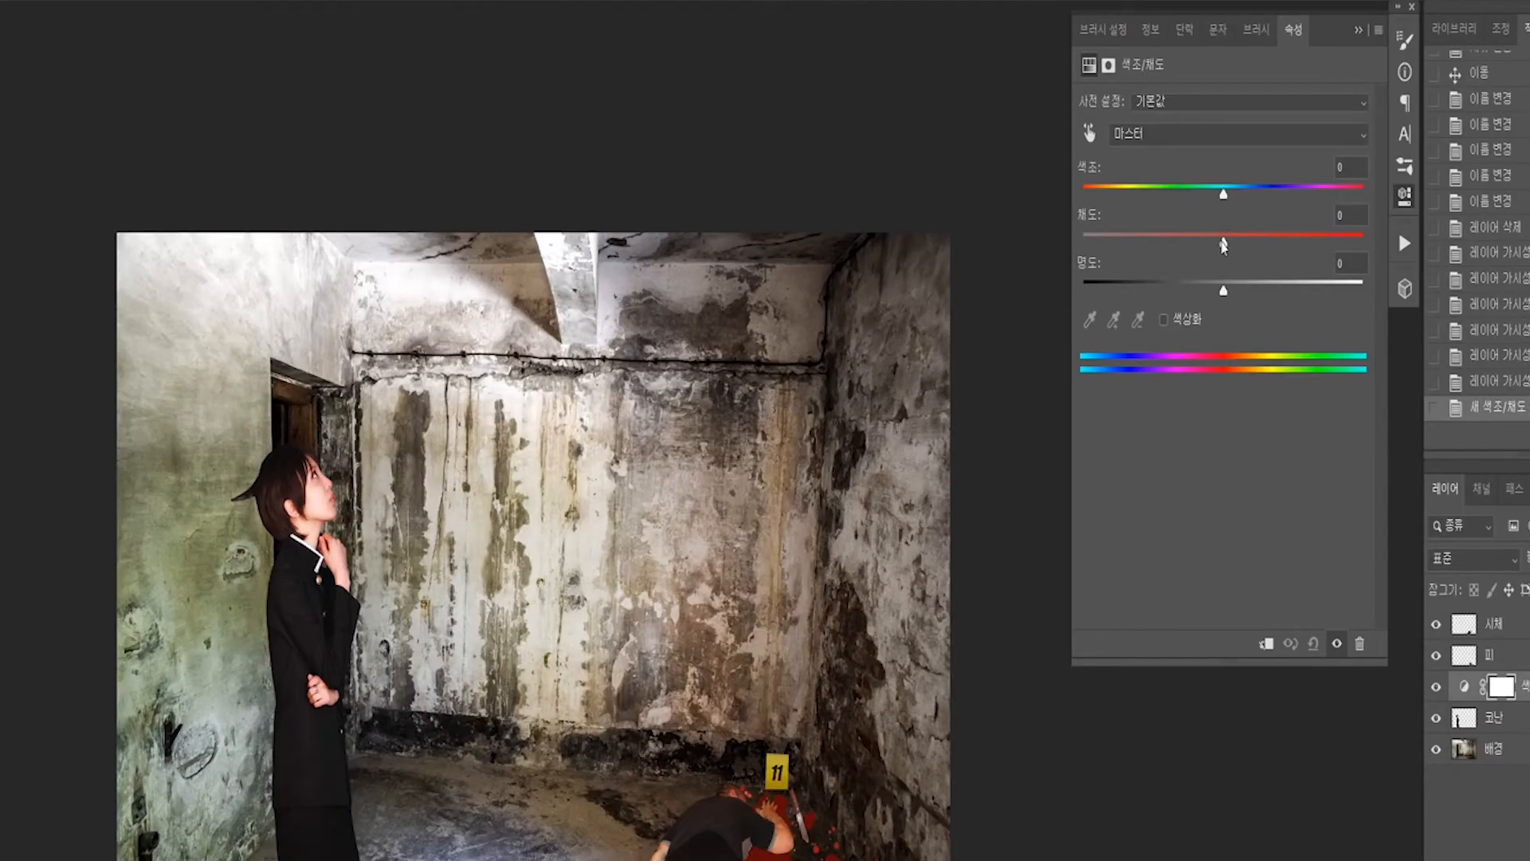
{"action": "left_click_drag", "start_coordinate": [1250, 240], "coordinate": [1189, 293]}
{"action": "left_click_drag", "start_coordinate": [1216, 242], "coordinate": [1203, 244]}
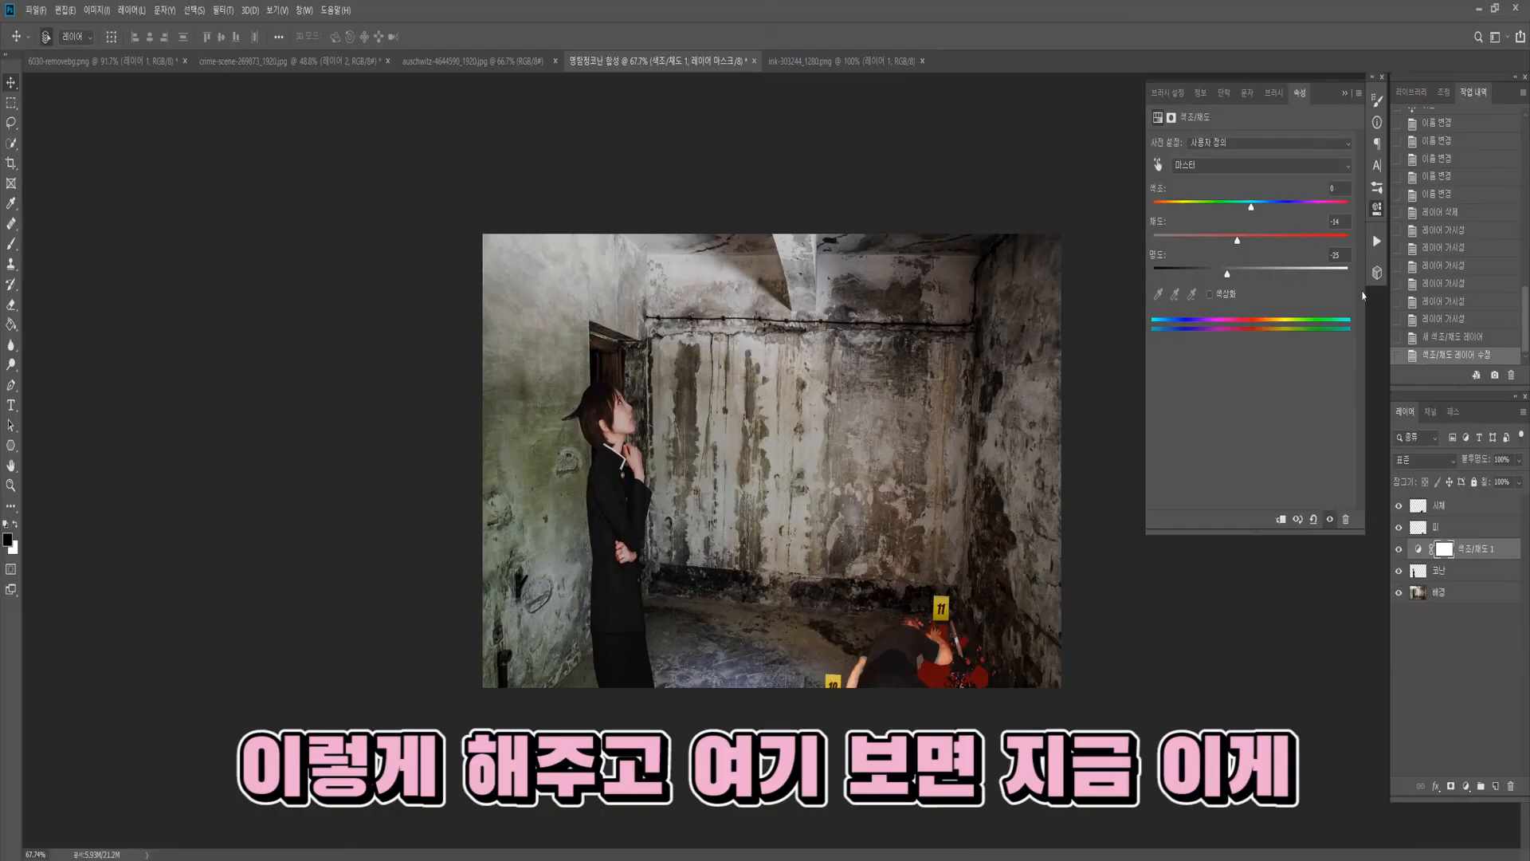
- Compare the adjusted room background with the original room photo by toggling its visibility and viewing the source document
{"action": "left_click", "coordinate": [1346, 94]}
{"action": "left_click", "coordinate": [1398, 592]}
{"action": "left_click", "coordinate": [1399, 592]}
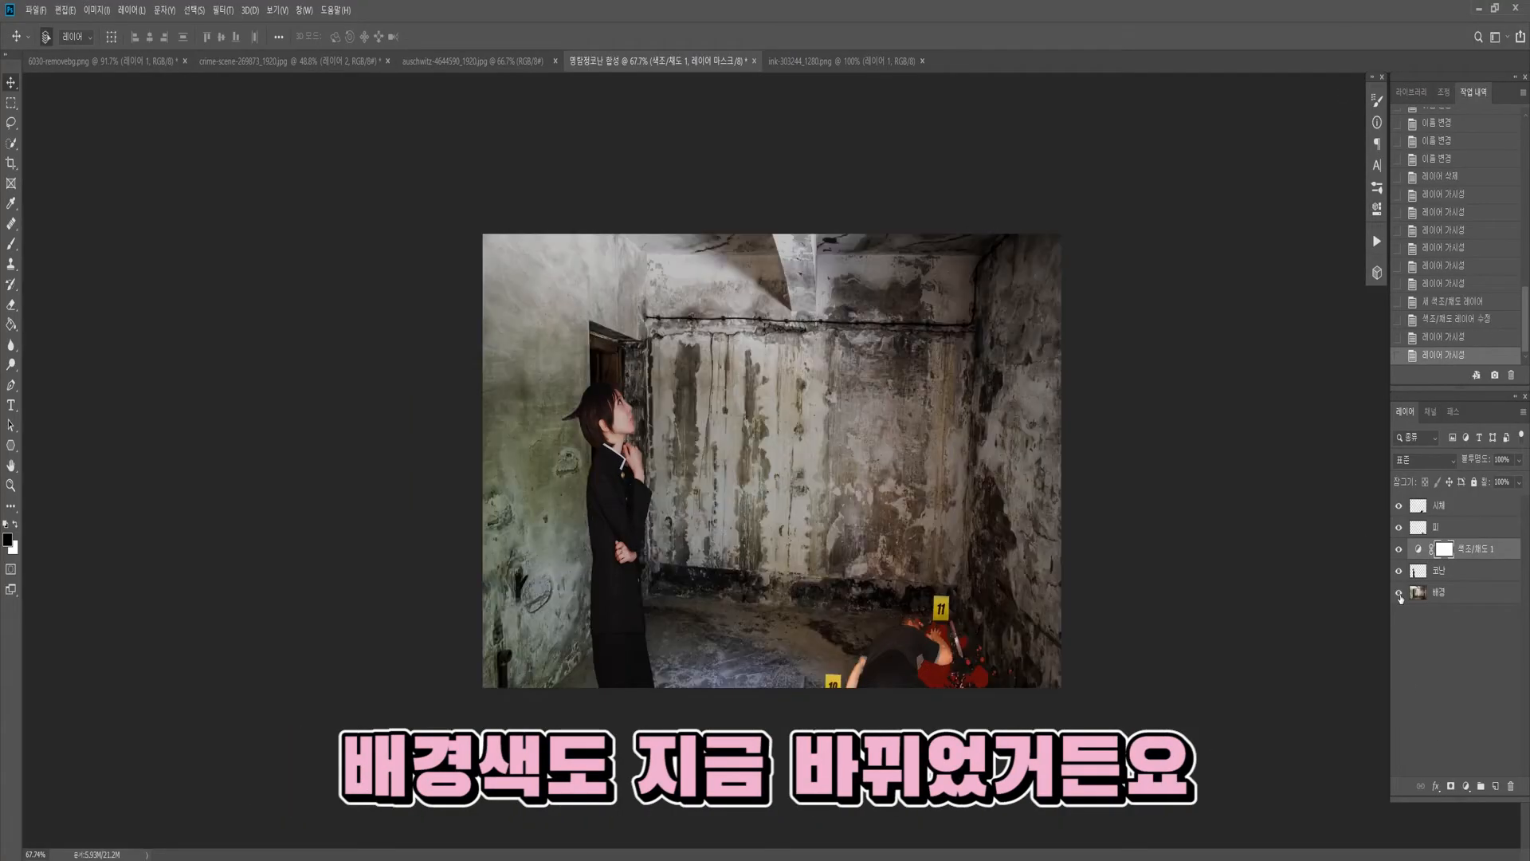
{"action": "left_click", "coordinate": [482, 63]}
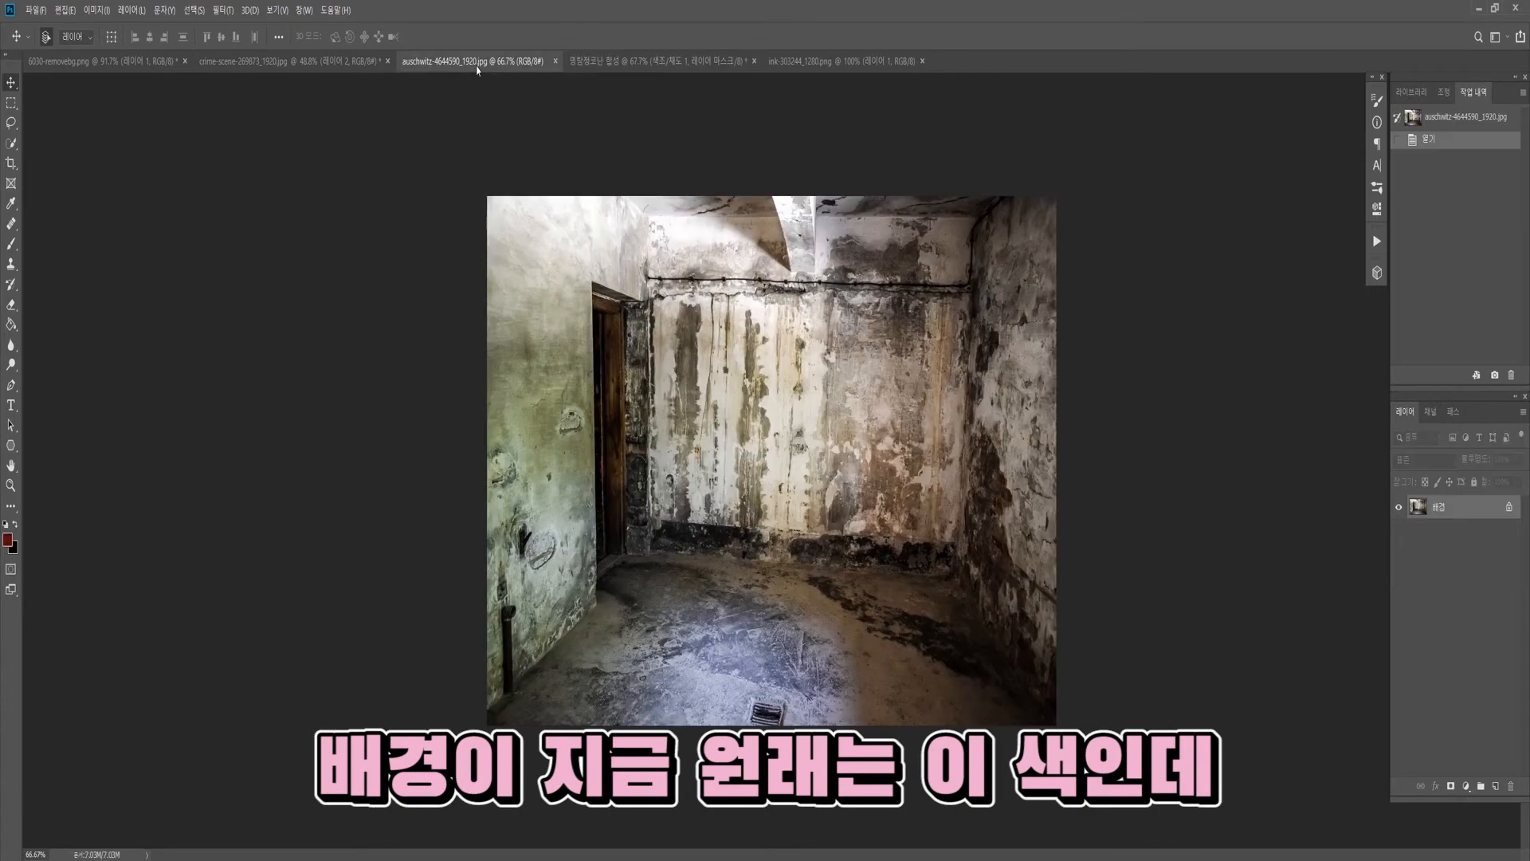
{"action": "left_click", "coordinate": [643, 62]}
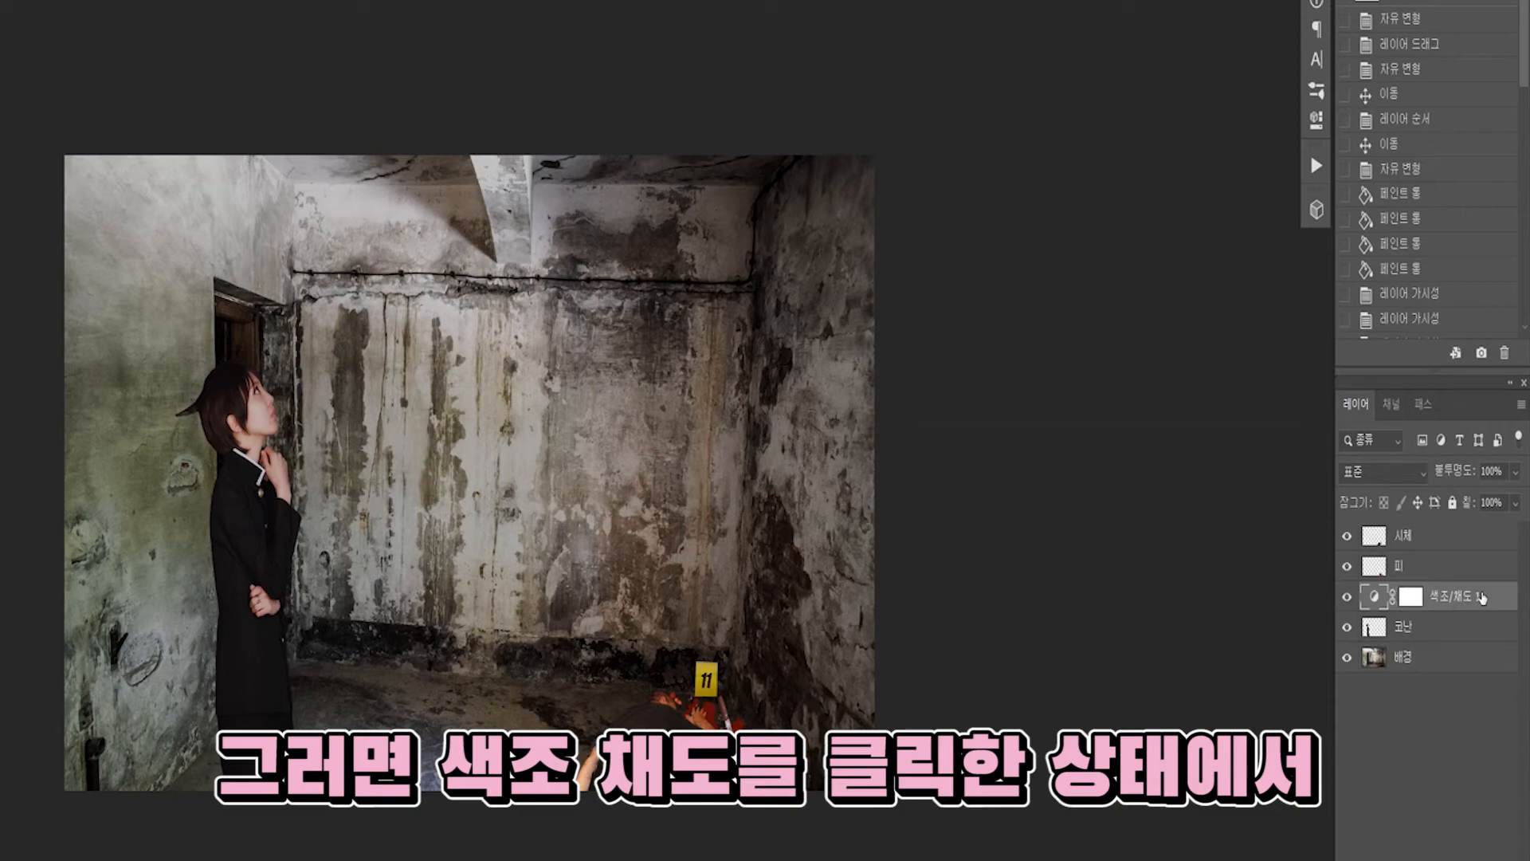
- Clip the Hue/Saturation adjustment to the 코난 layer, undoing and restoring the clipping mask to compare the effect
{"action": "right_click", "coordinate": [1480, 596]}
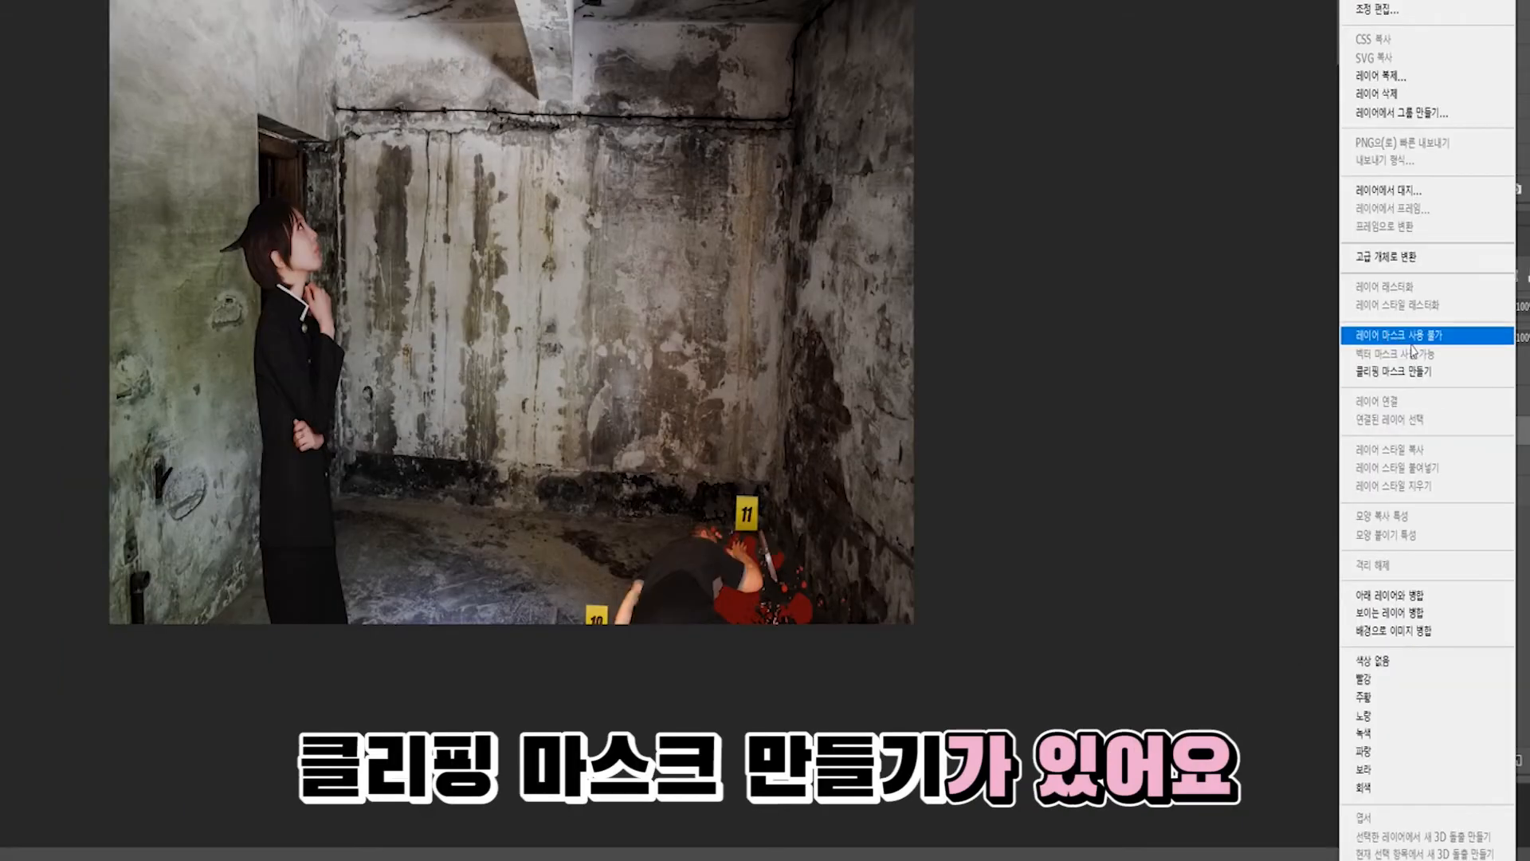
{"action": "left_click", "coordinate": [1407, 371]}
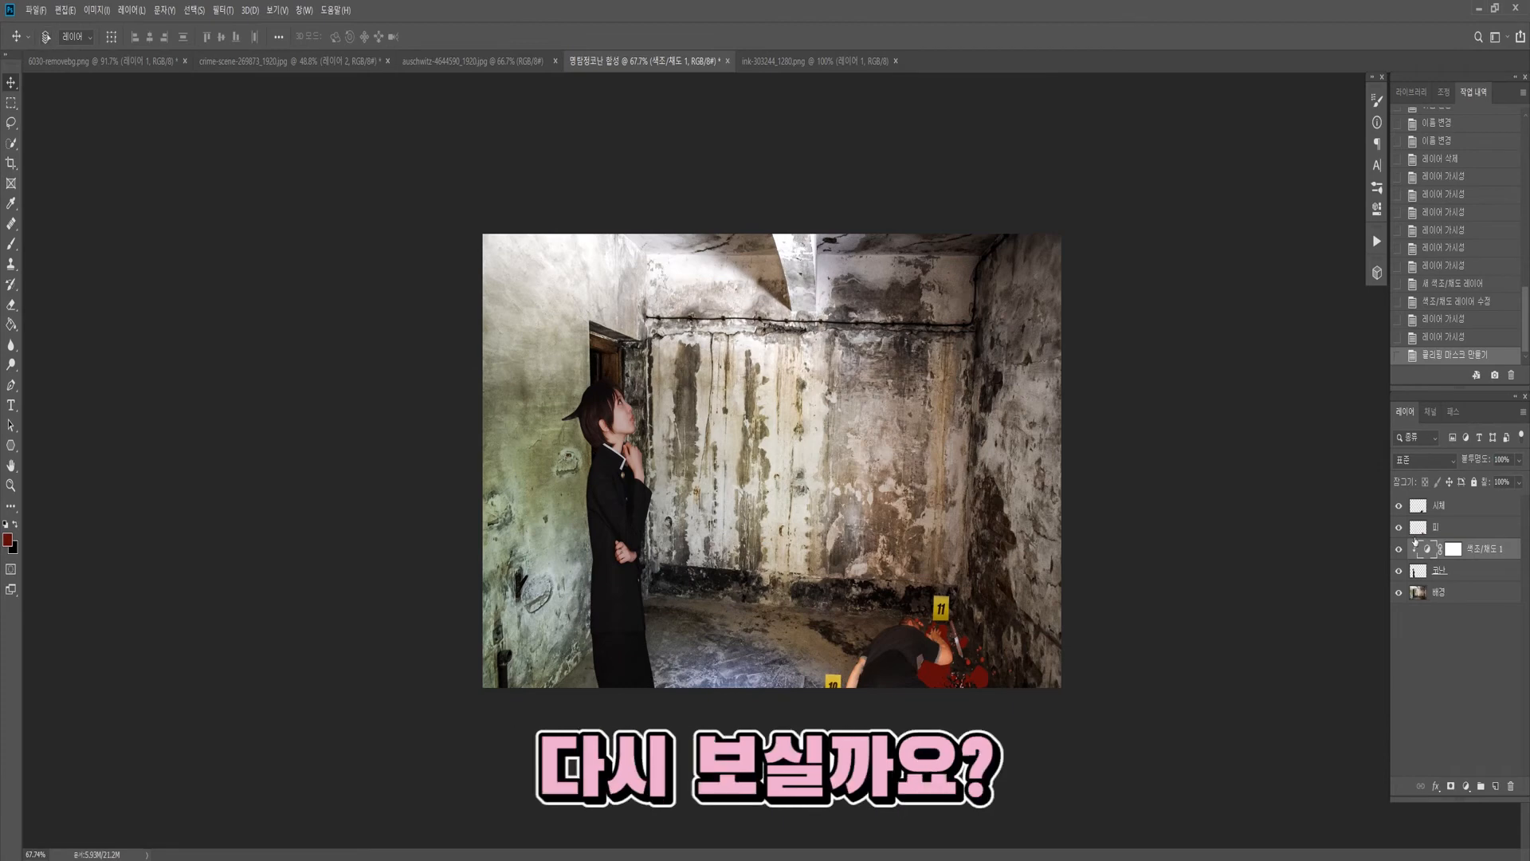
{"action": "key", "text": "ctrl+z"}
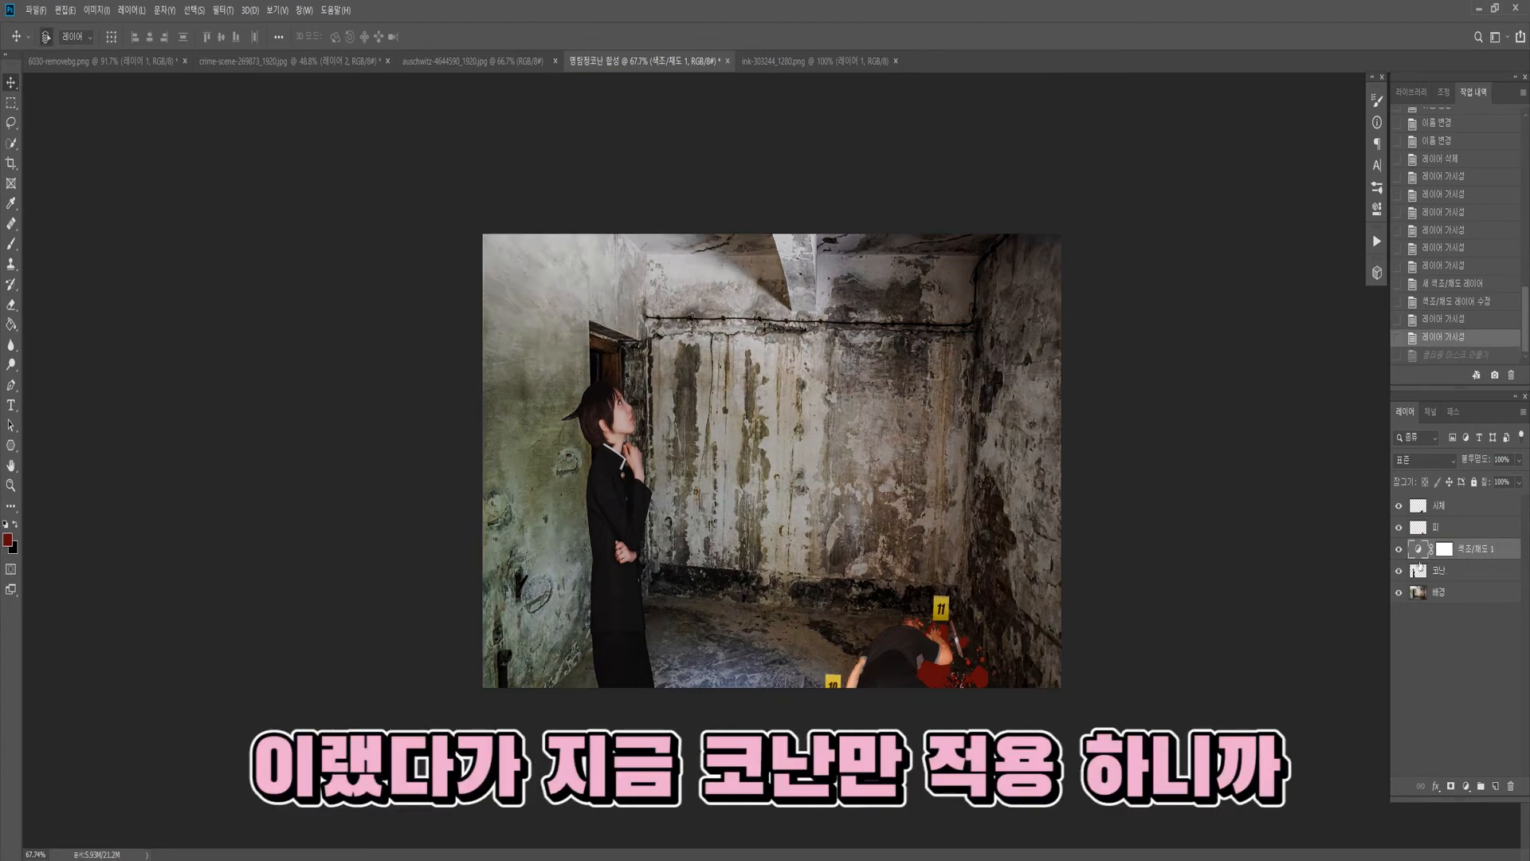
{"action": "left_click", "coordinate": [1449, 356]}
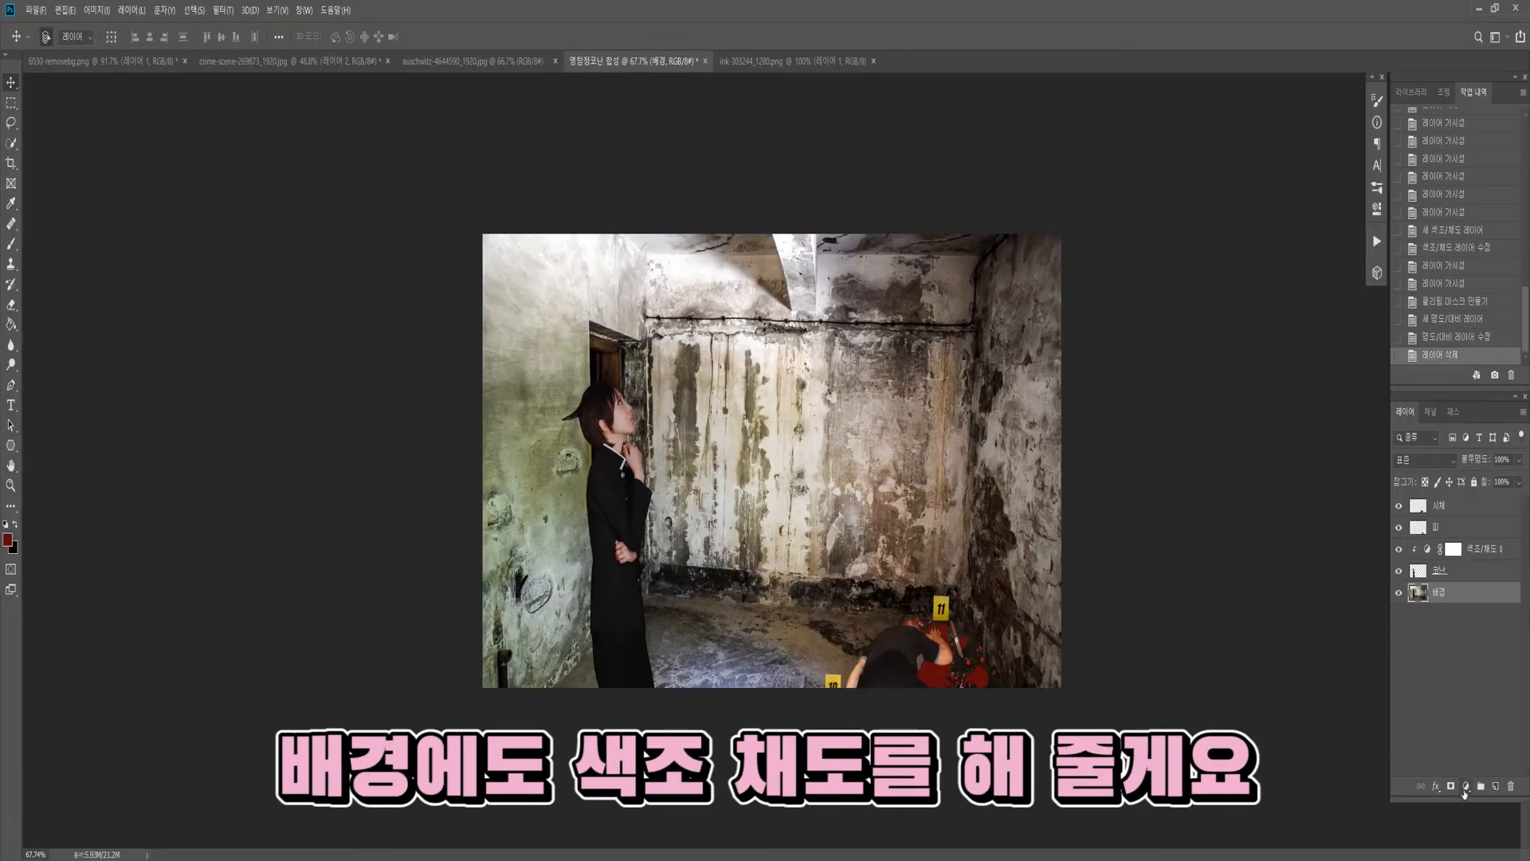
- Add a Hue/Saturation adjustment above the 배경 layer with saturation -14 and lightness -33, and clip it to that layer
{"action": "left_click", "coordinate": [1465, 787]}
{"action": "left_click", "coordinate": [1446, 656]}
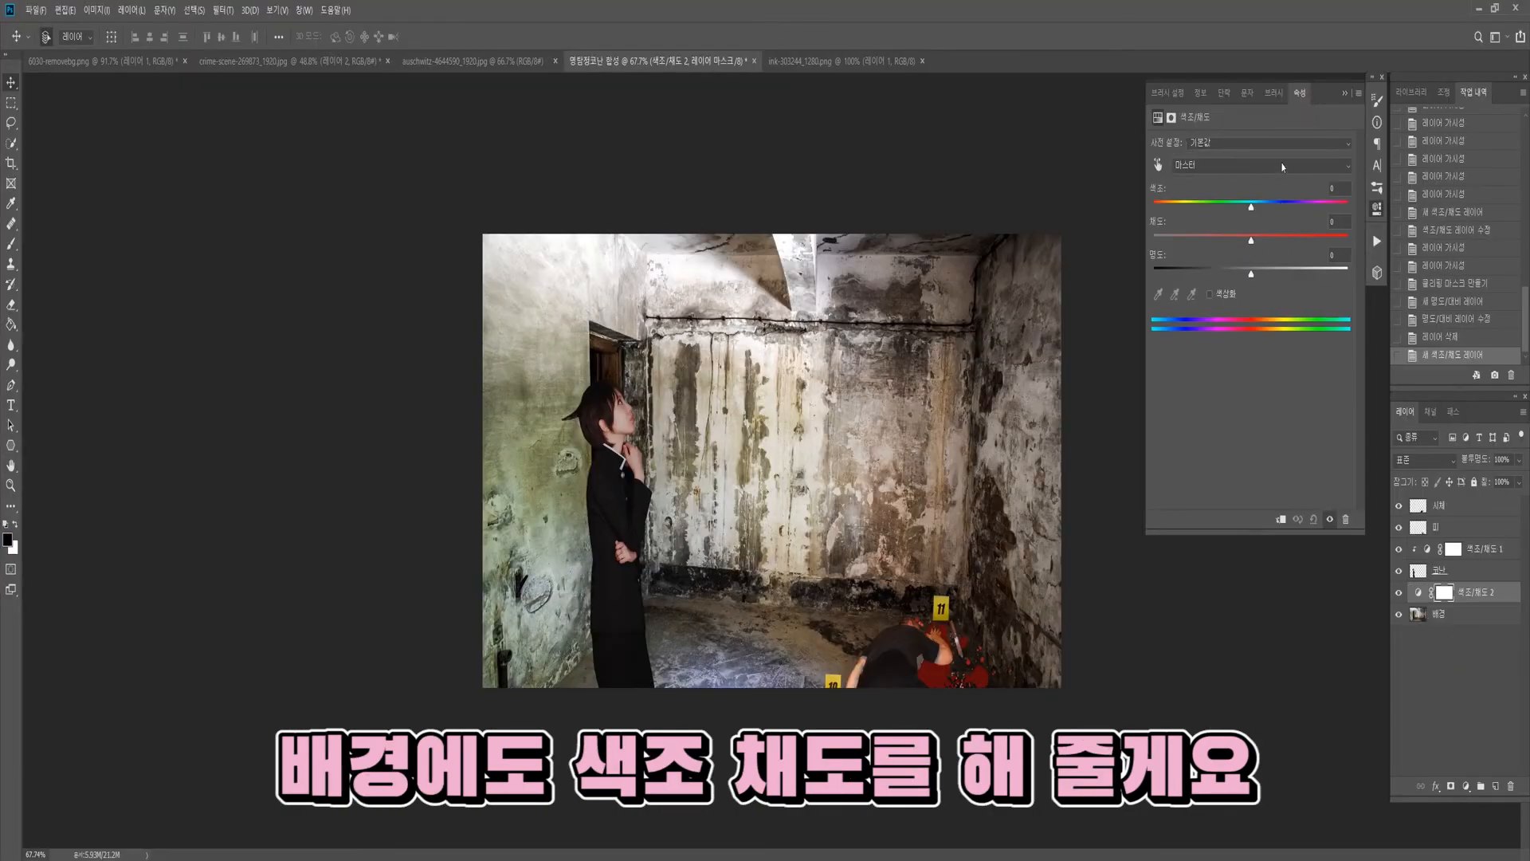
{"action": "left_click_drag", "start_coordinate": [1251, 273], "coordinate": [1251, 209]}
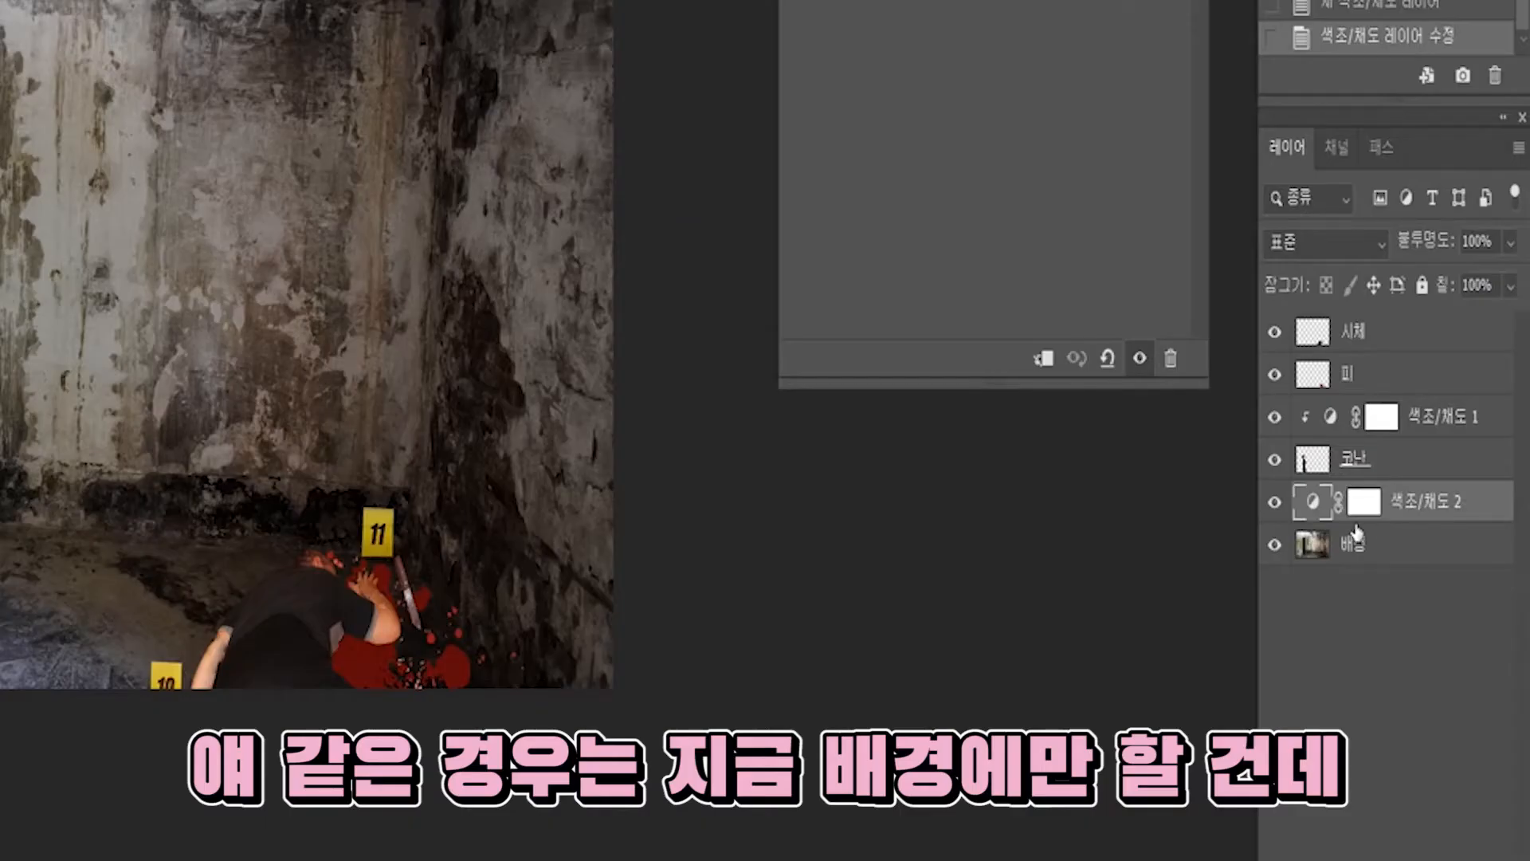
{"action": "left_click", "coordinate": [1314, 517]}
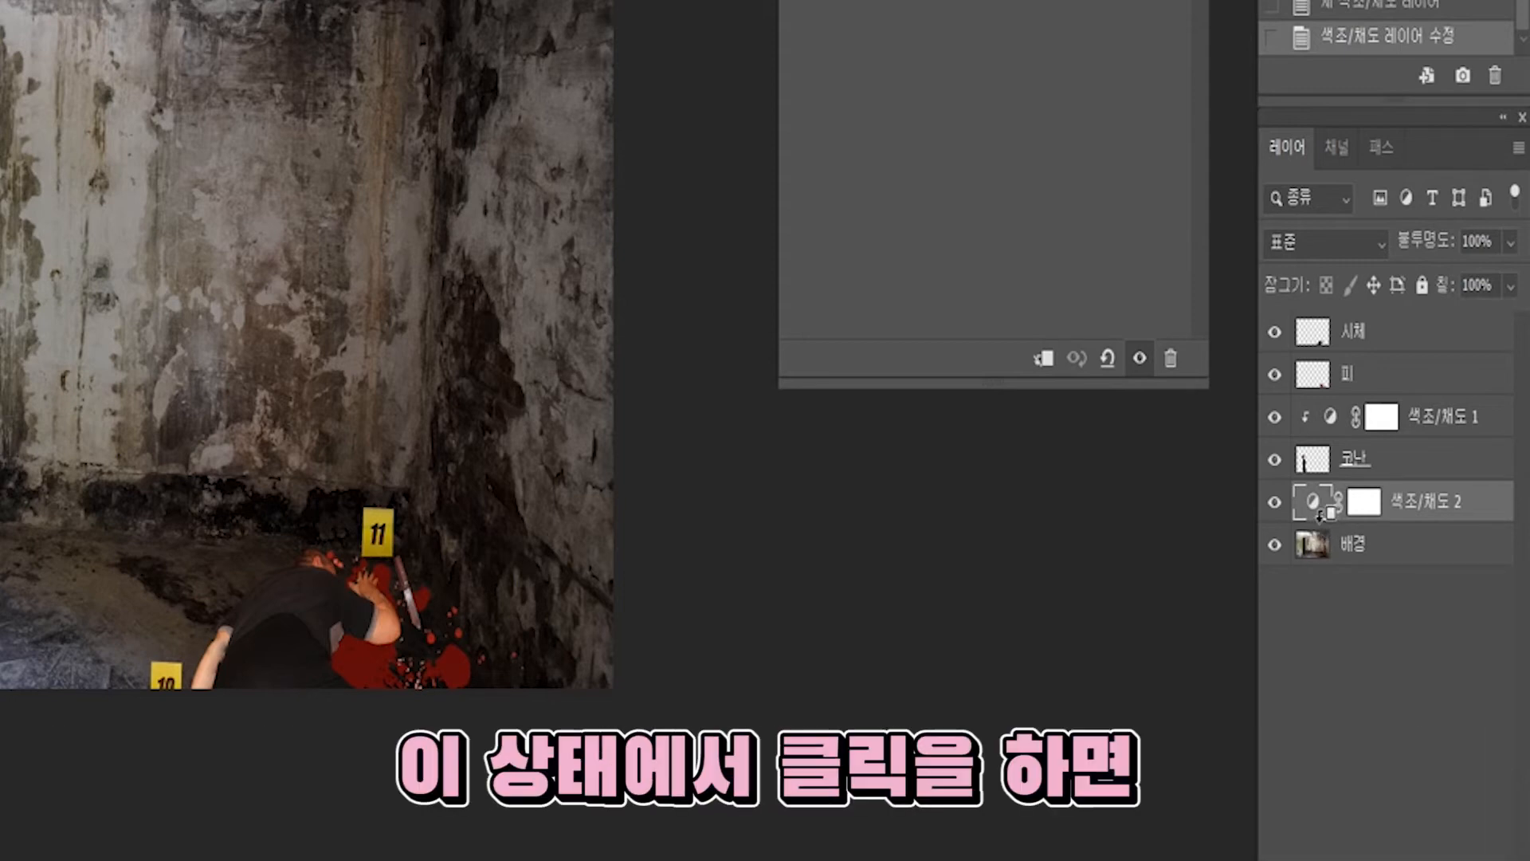
{"action": "left_click", "coordinate": [1319, 516], "text": "alt"}
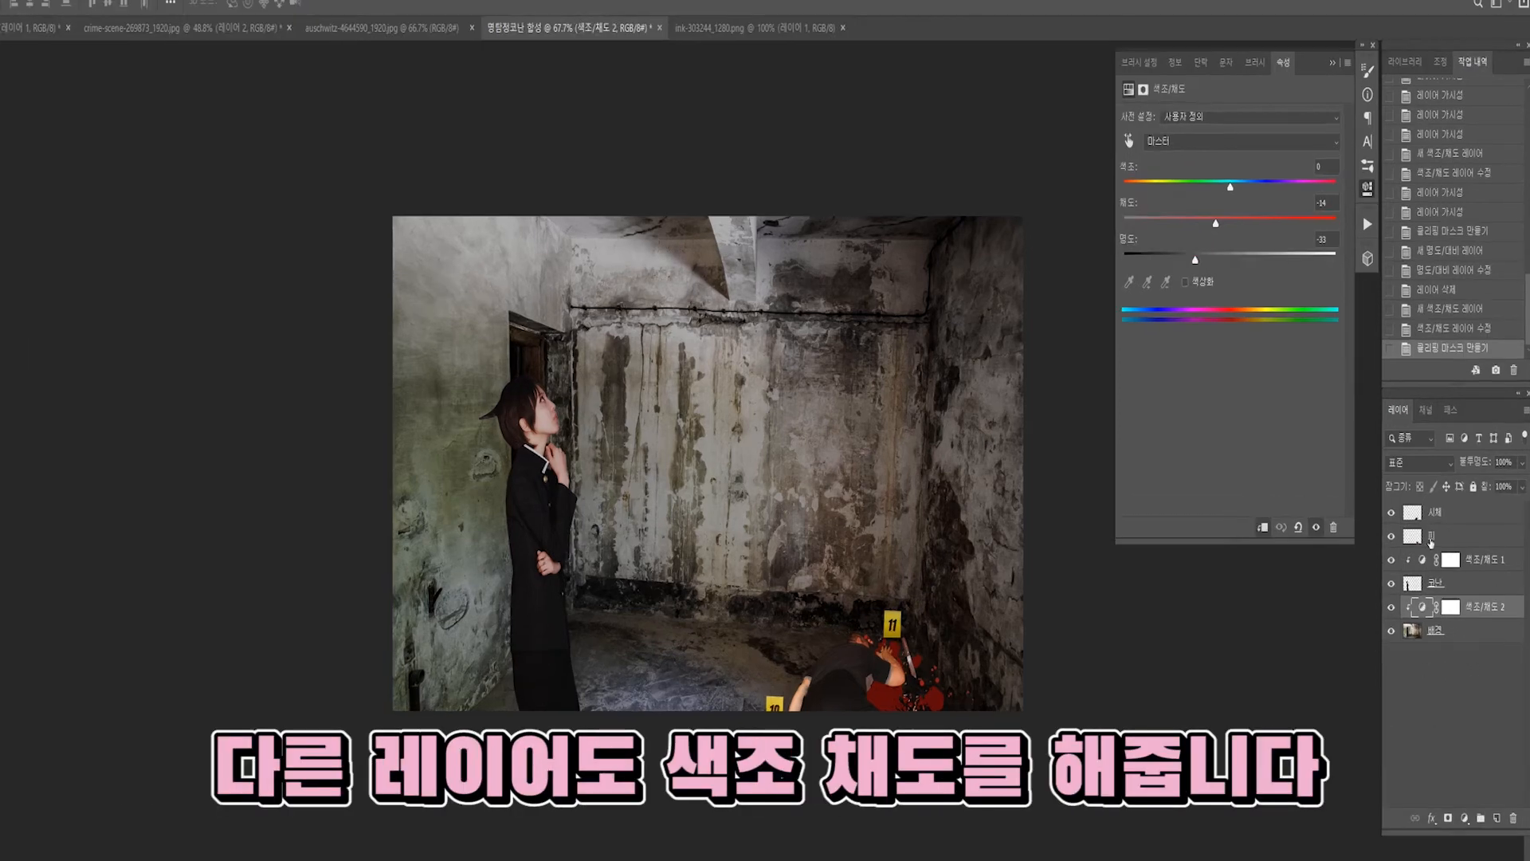
- Add a Hue/Saturation adjustment clipped to the 피 layer, slightly reducing saturation and lowering lightness to about -40
{"action": "left_click", "coordinate": [1432, 529]}
{"action": "left_click", "coordinate": [1465, 786]}
{"action": "left_click", "coordinate": [1498, 640]}
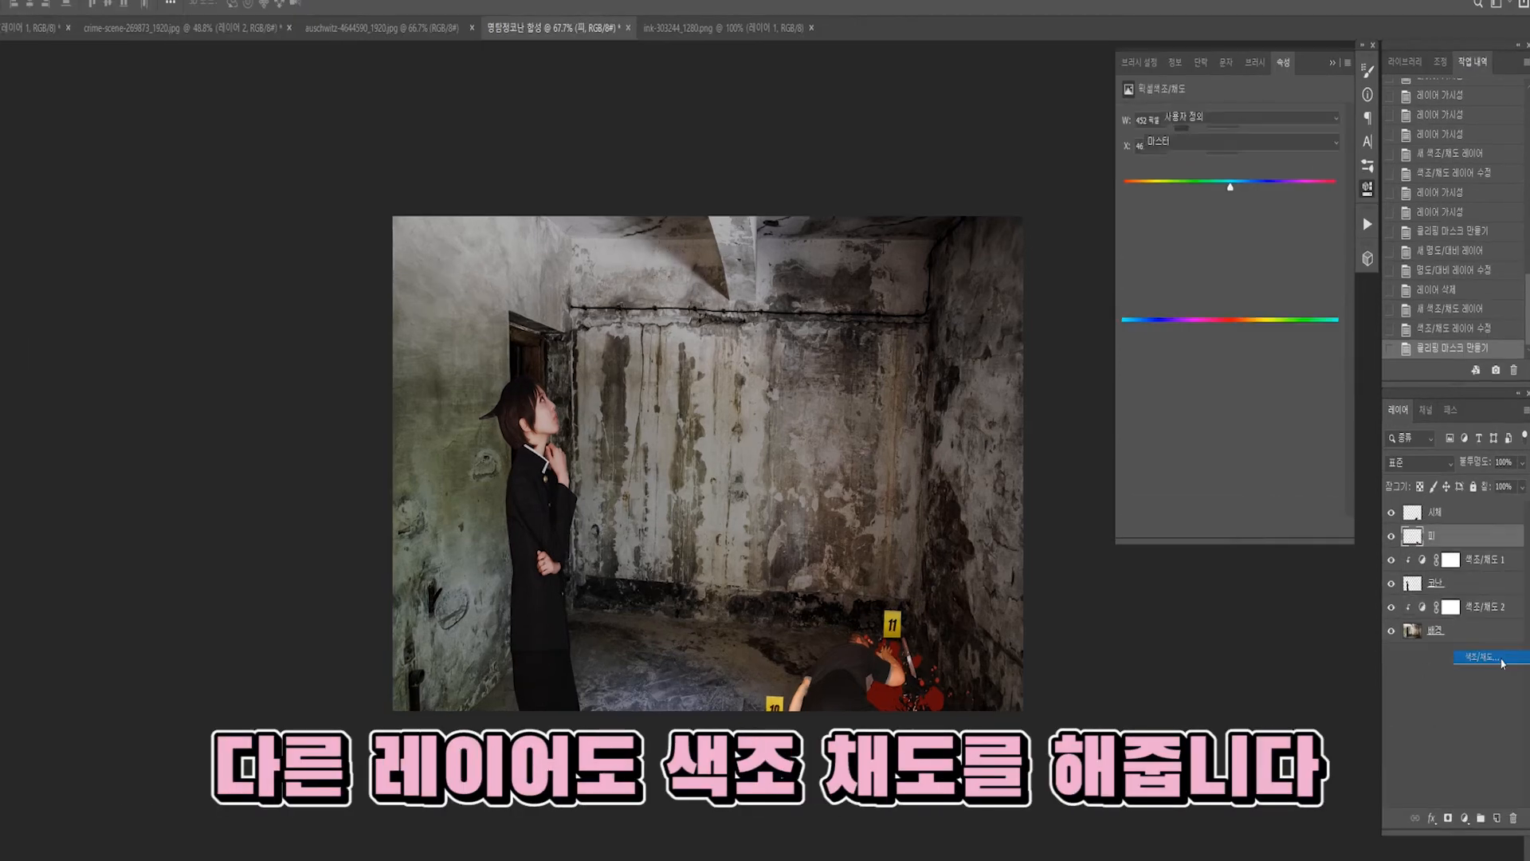
{"action": "left_click_drag", "start_coordinate": [1251, 275], "coordinate": [1206, 275]}
{"action": "mouse_move", "coordinate": [1231, 223]}
{"action": "left_mouse_down"}
{"action": "mouse_move", "coordinate": [1196, 227]}
{"action": "mouse_move", "coordinate": [1246, 242]}
{"action": "mouse_move", "coordinate": [1226, 242]}
{"action": "left_mouse_up"}
{"action": "key", "text": "ctrl+alt+g"}
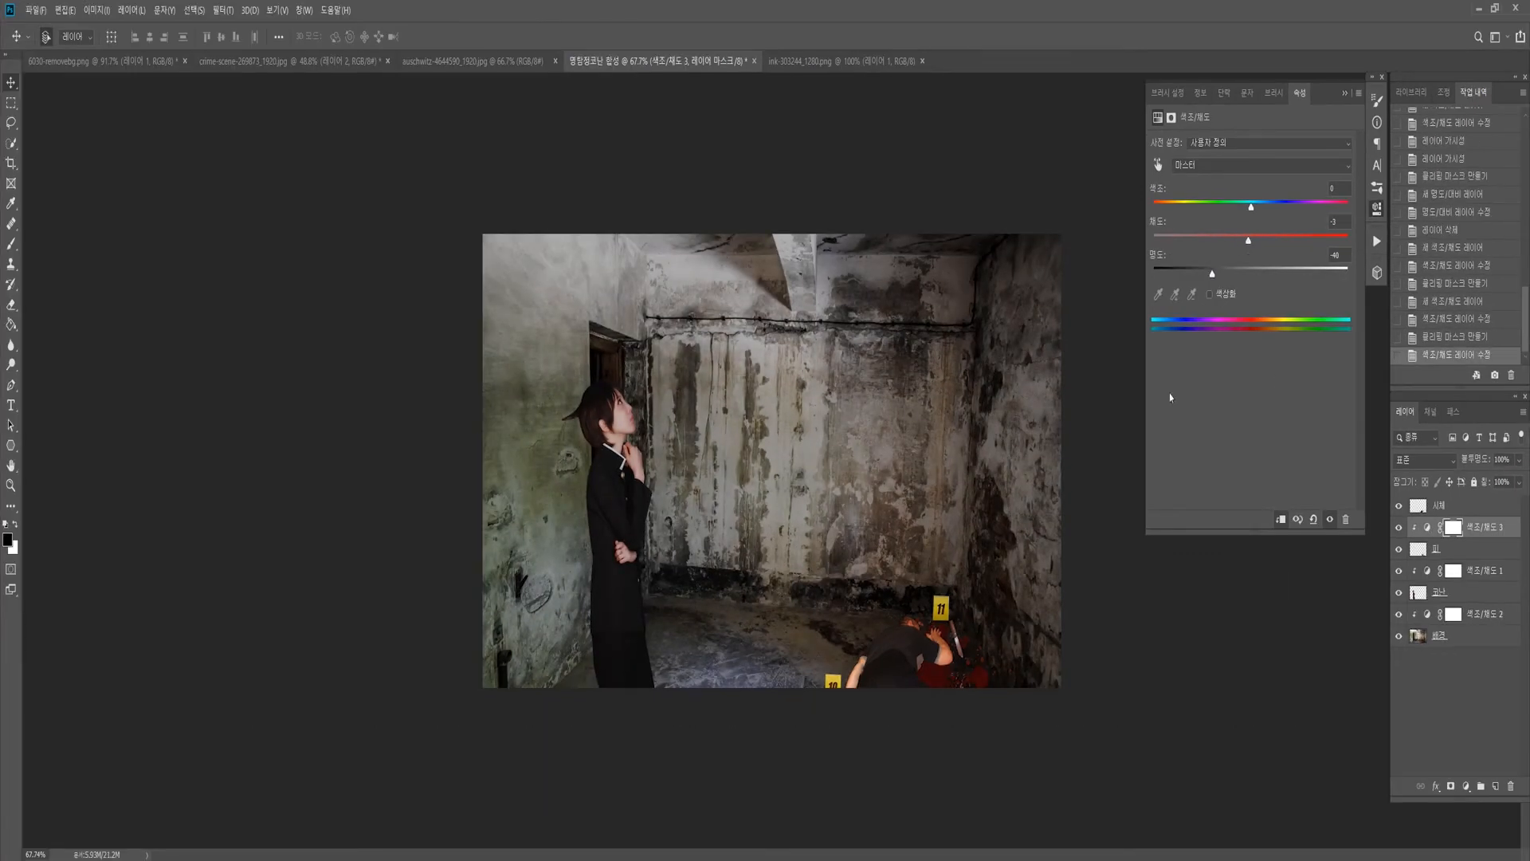
{"action": "left_click", "coordinate": [1251, 143]}
{"action": "left_click", "coordinate": [1245, 236]}
{"action": "left_click_drag", "start_coordinate": [1251, 274], "coordinate": [1236, 242]}
{"action": "left_click_drag", "start_coordinate": [1241, 274], "coordinate": [1229, 241]}
- Add a Hue/Saturation adjustment clipped to the 시체 layer and lower its lightness to darken the body
{"action": "left_click", "coordinate": [1439, 506]}
{"action": "left_click", "coordinate": [1465, 786]}
{"action": "left_click", "coordinate": [1498, 640]}
{"action": "key", "text": "ctrl+alt+g"}
{"action": "left_click_drag", "start_coordinate": [1251, 274], "coordinate": [1210, 275]}
- Reopen the existing Hue/Saturation adjustments of the figure and room and fine-tune them to mute the scene further
{"action": "left_click", "coordinate": [1344, 94]}
{"action": "double_click", "coordinate": [1452, 593]}
{"action": "left_click", "coordinate": [827, 343]}
{"action": "double_click", "coordinate": [1427, 593]}
{"action": "left_click_drag", "start_coordinate": [1236, 241], "coordinate": [1227, 244]}
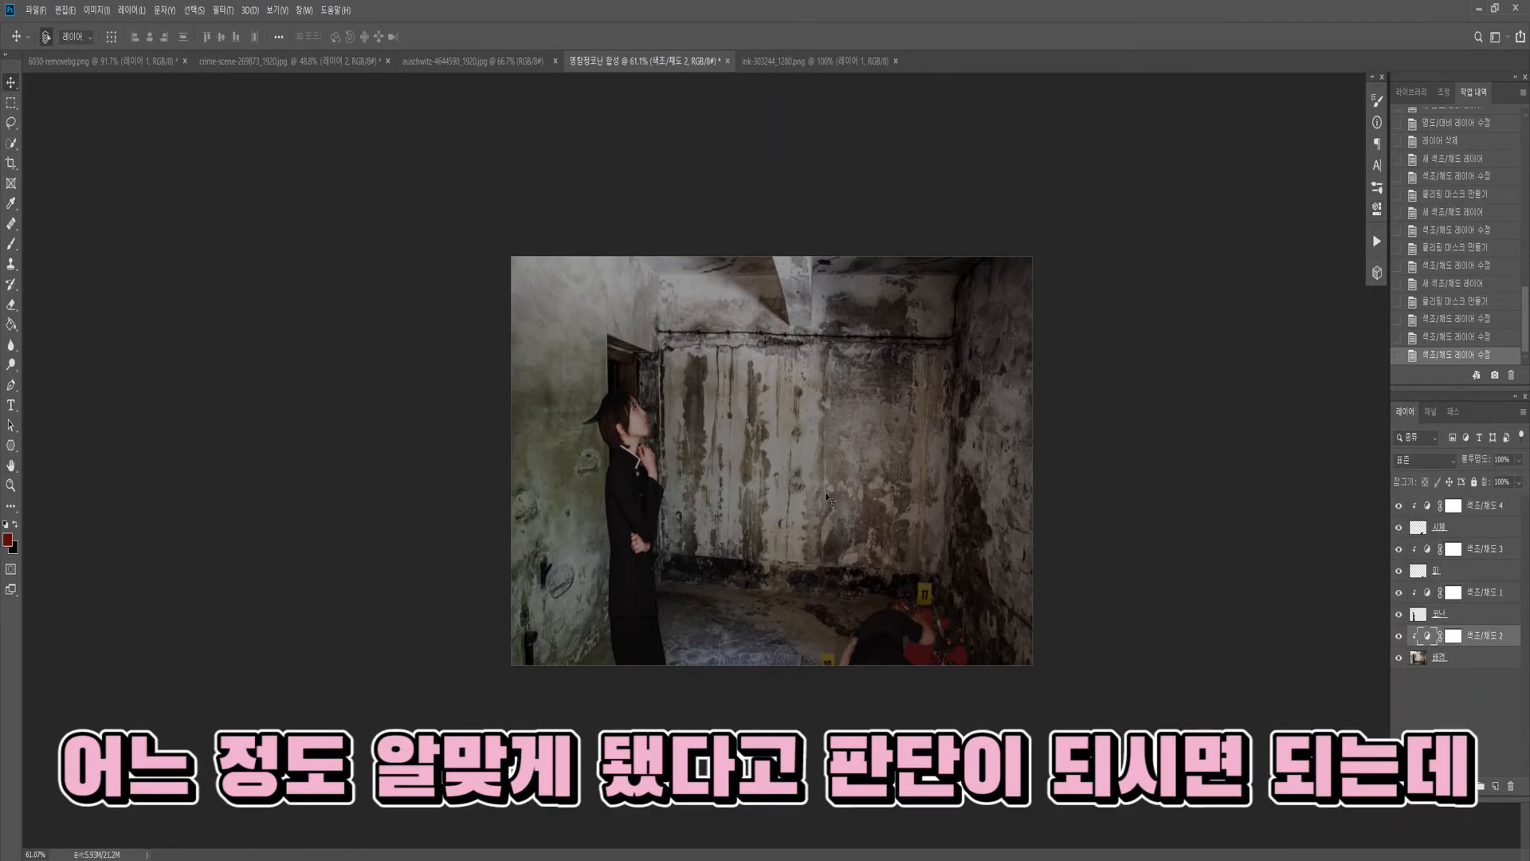
- Darken the hair, face and body edges of the standing figure on the 코난 layer with the Burn tool
{"action": "scroll", "coordinate": [849, 490], "scroll_direction": "up", "scroll_amount": 5}
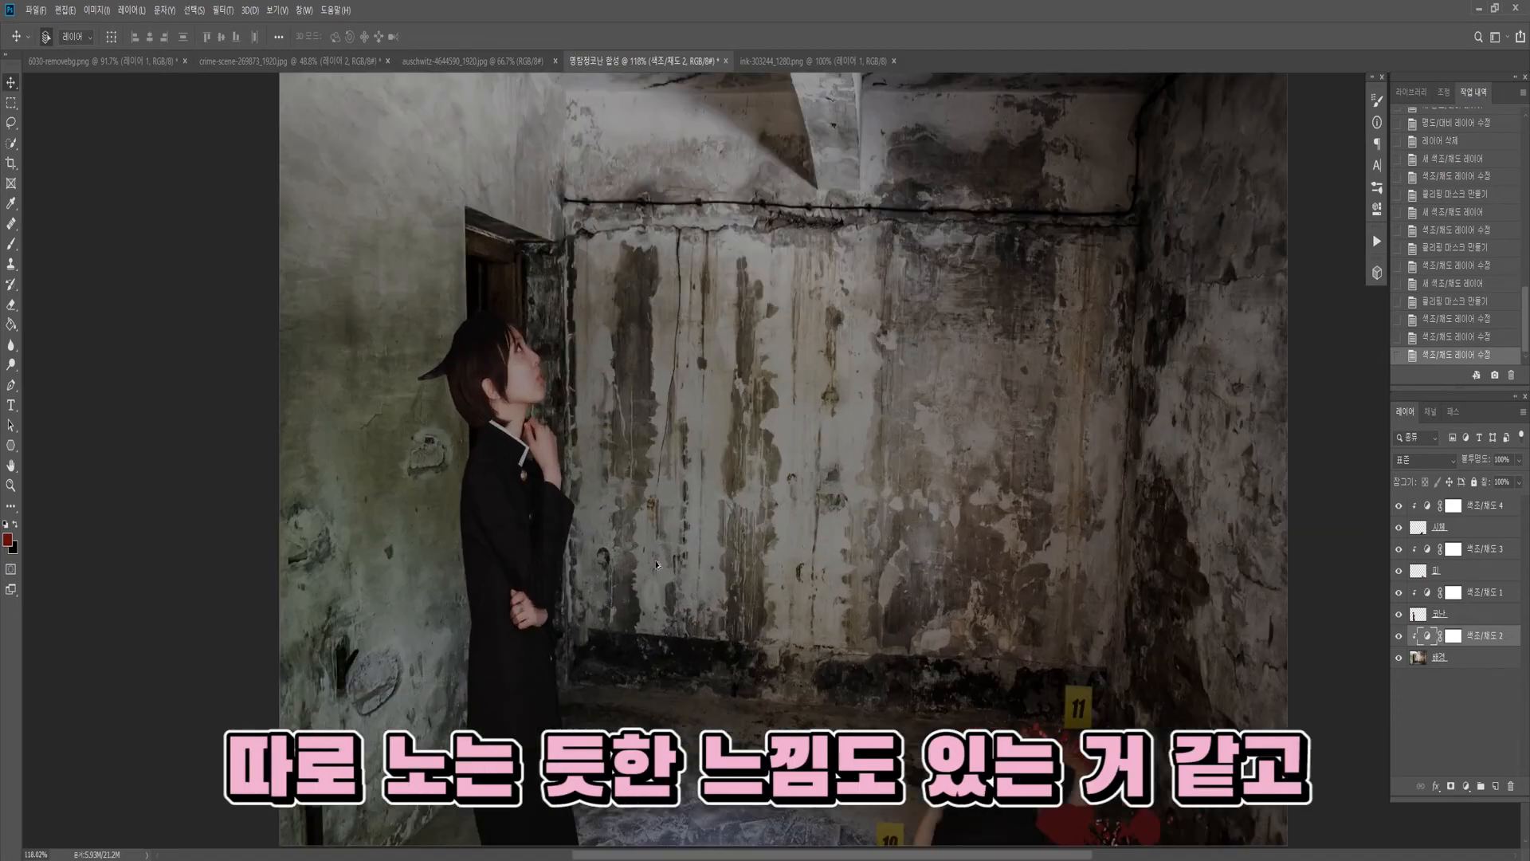
{"action": "scroll", "coordinate": [656, 564], "scroll_direction": "down", "scroll_amount": 3}
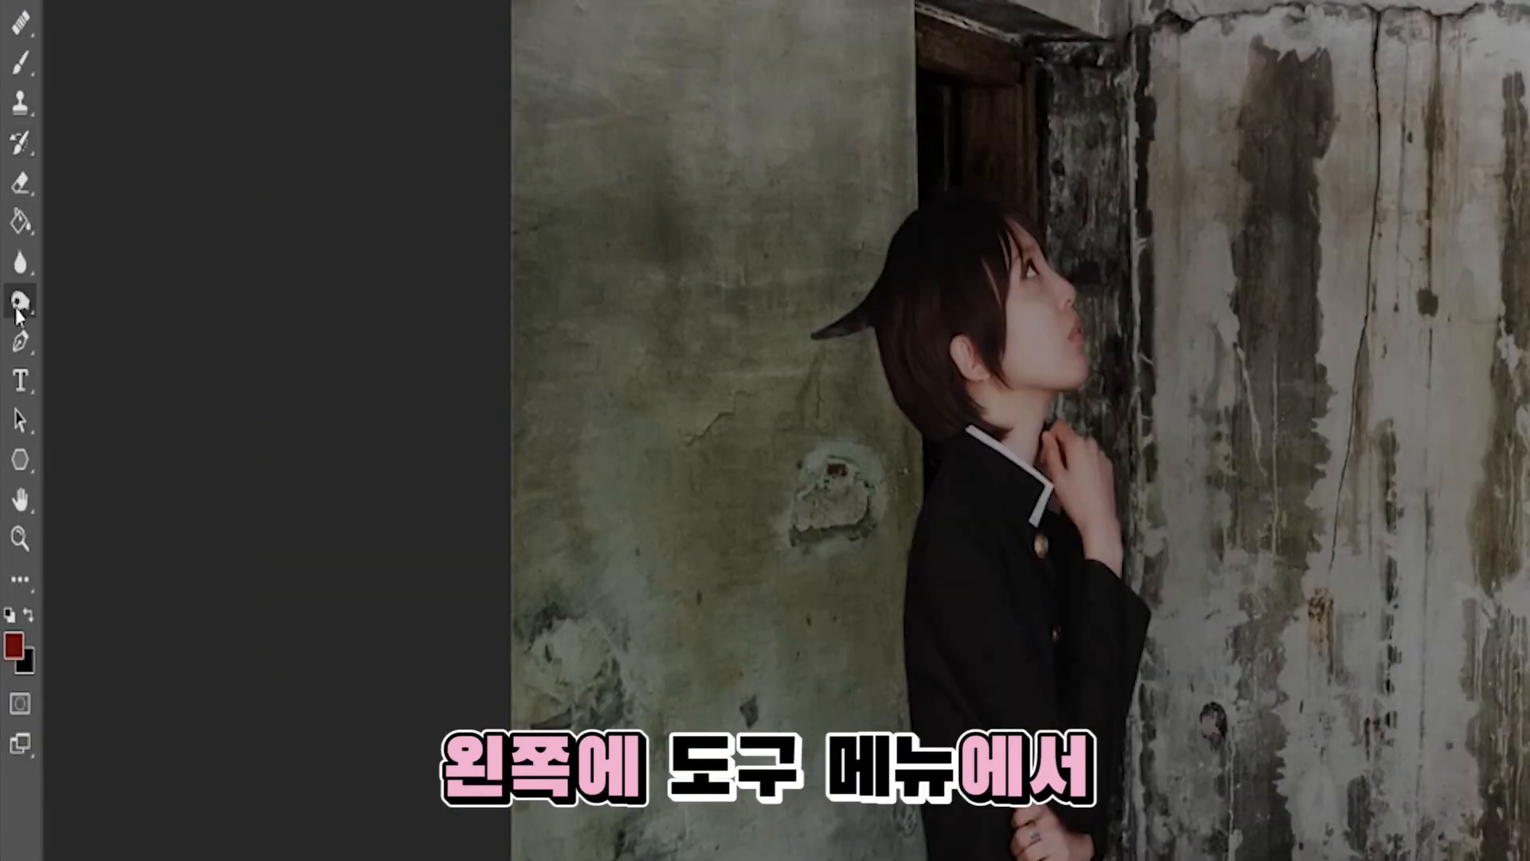
{"action": "right_click", "coordinate": [11, 365]}
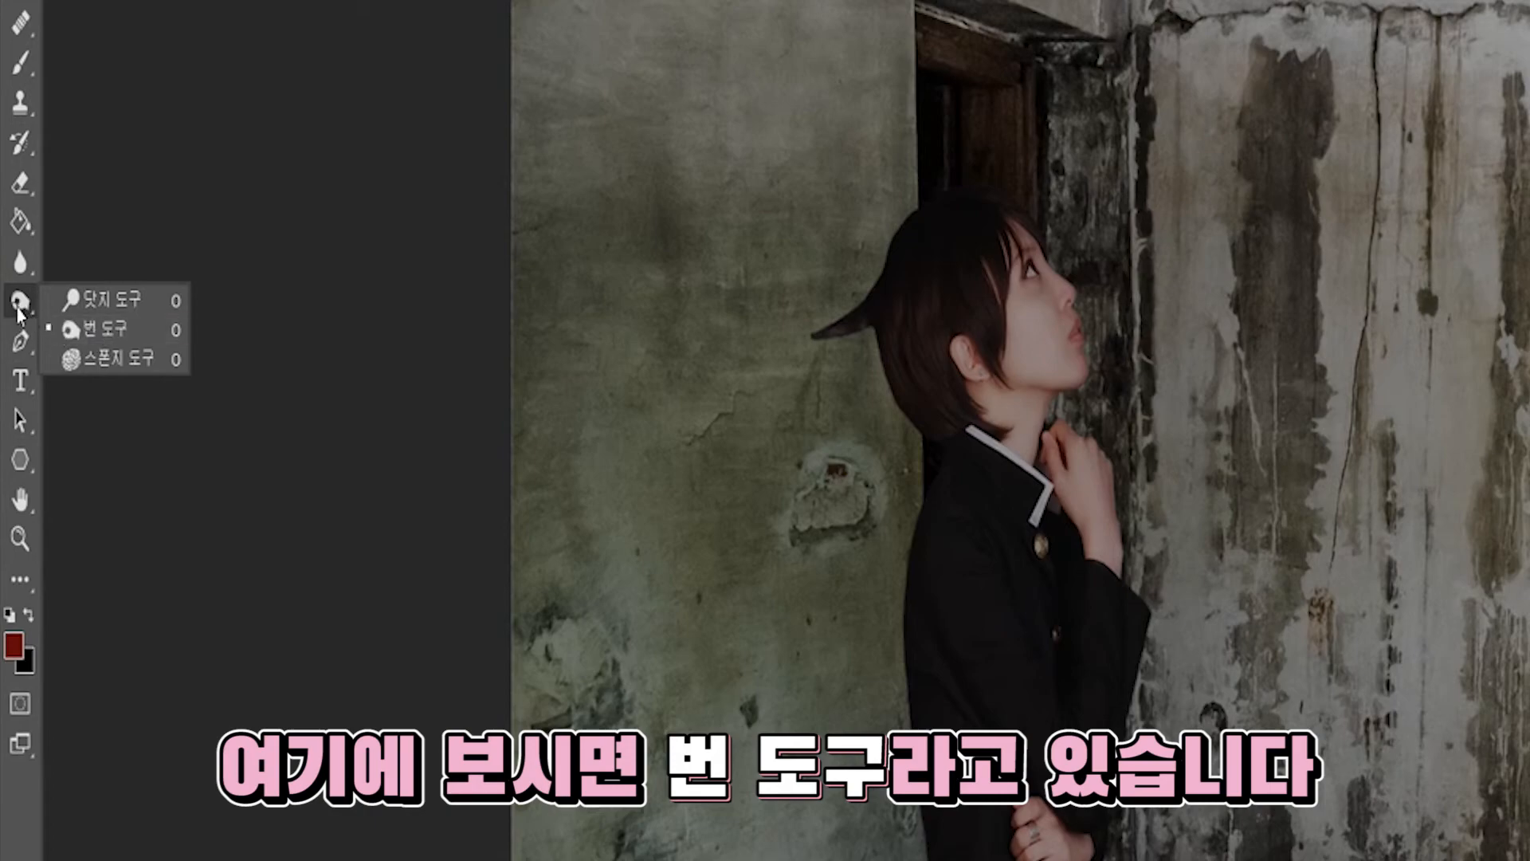
{"action": "left_click", "coordinate": [85, 335]}
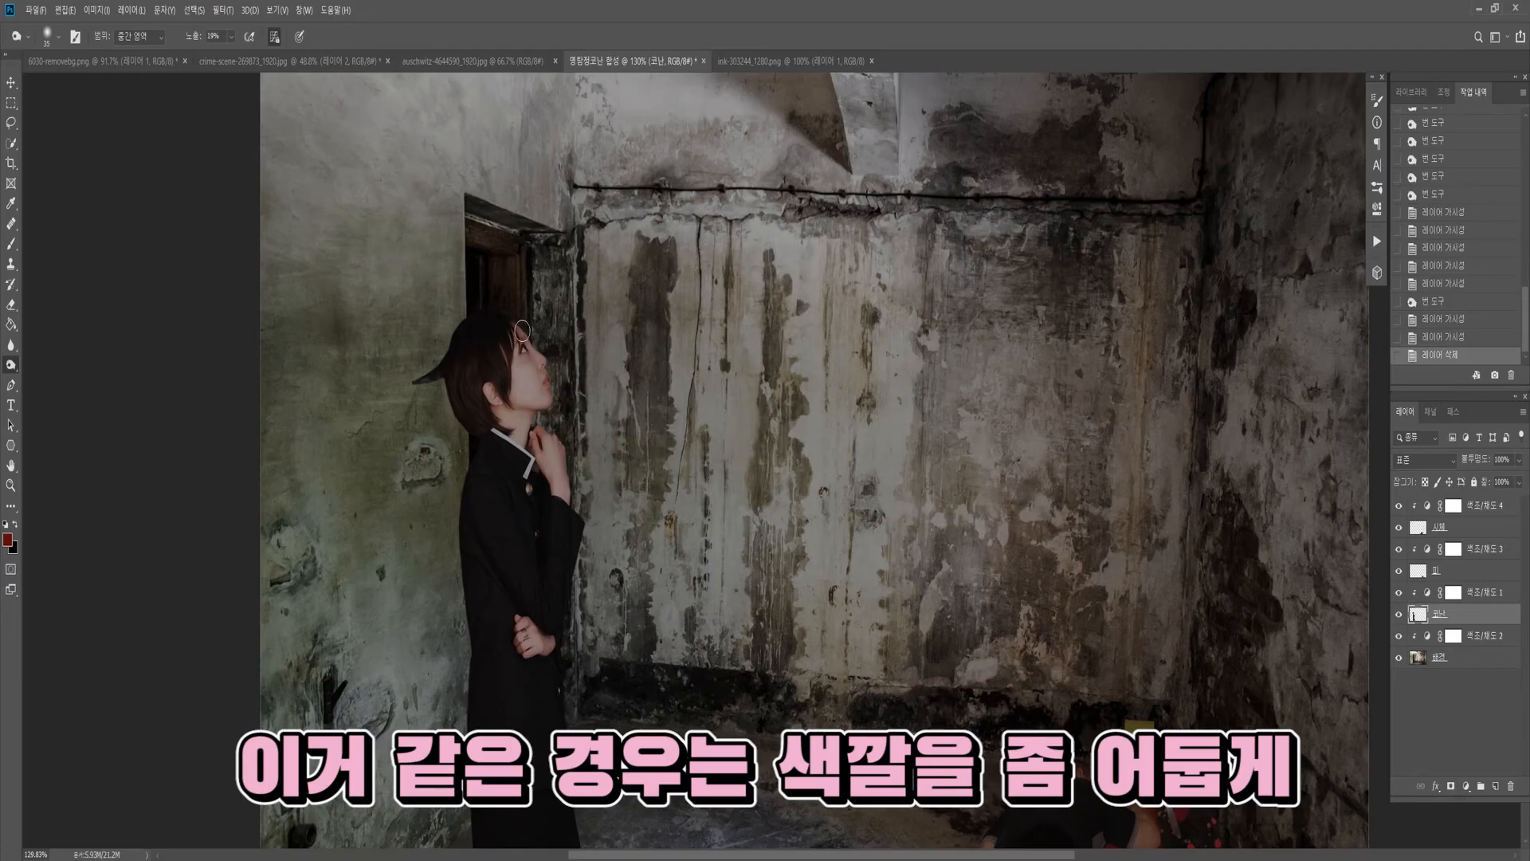
{"action": "mouse_move", "coordinate": [459, 335]}
{"action": "left_mouse_down"}
{"action": "mouse_move", "coordinate": [413, 377]}
{"action": "mouse_move", "coordinate": [474, 430]}
{"action": "left_mouse_up"}
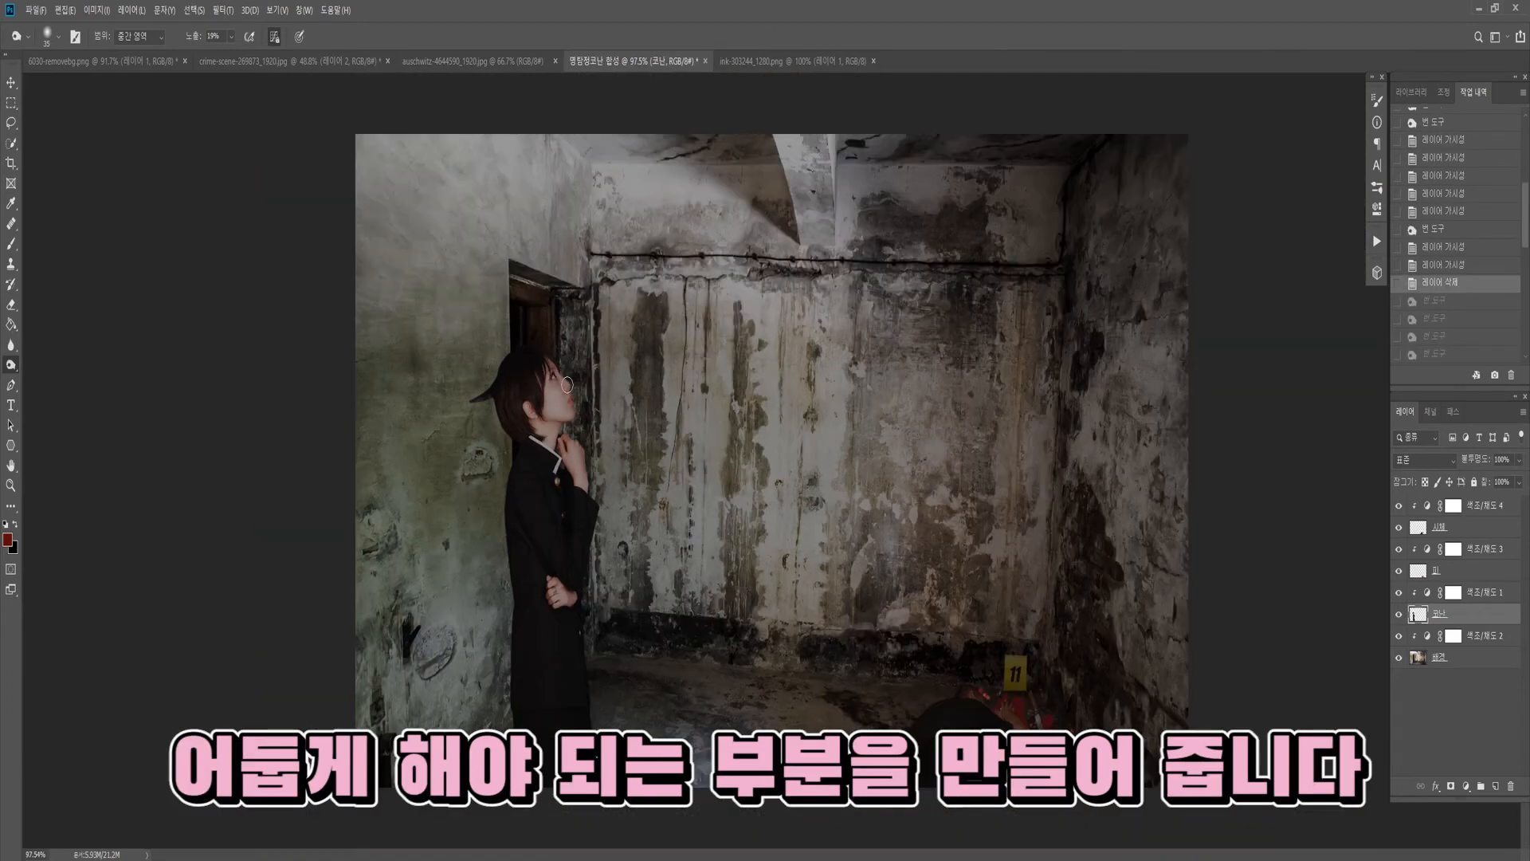
{"action": "mouse_move", "coordinate": [576, 409]}
{"action": "left_mouse_down"}
{"action": "mouse_move", "coordinate": [560, 447]}
{"action": "mouse_move", "coordinate": [591, 490]}
{"action": "left_mouse_up"}
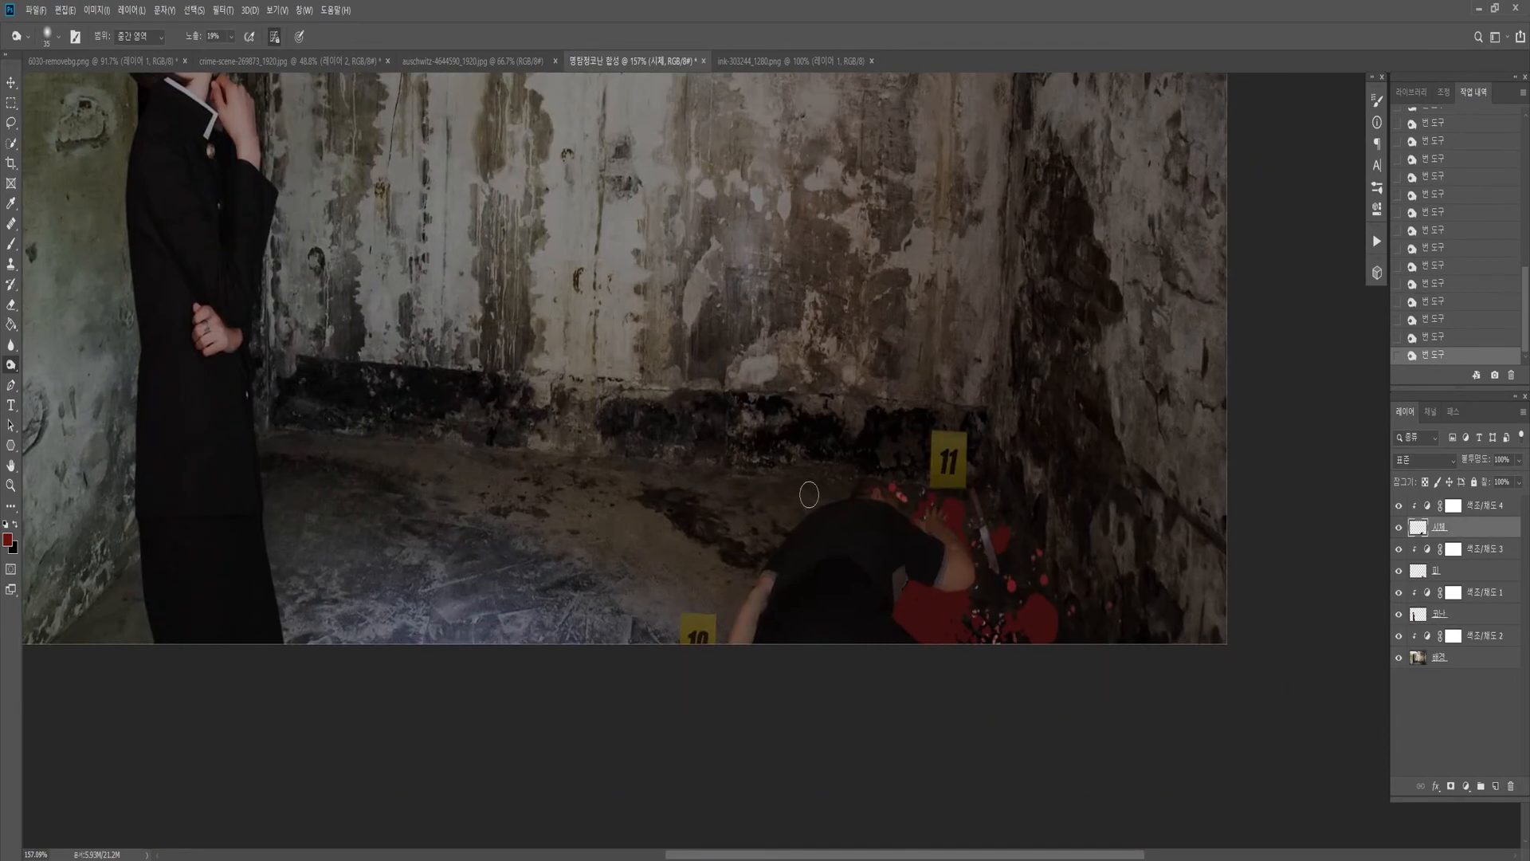
- Burn the arm and back of the body on the 시체 layer to darken them, undoing one stroke
{"action": "left_click_drag", "start_coordinate": [764, 590], "coordinate": [753, 618]}
{"action": "key", "text": "ctrl+z"}
{"action": "left_click_drag", "start_coordinate": [882, 533], "coordinate": [901, 550]}
{"action": "scroll", "coordinate": [900, 550], "scroll_direction": "down", "scroll_amount": 5}
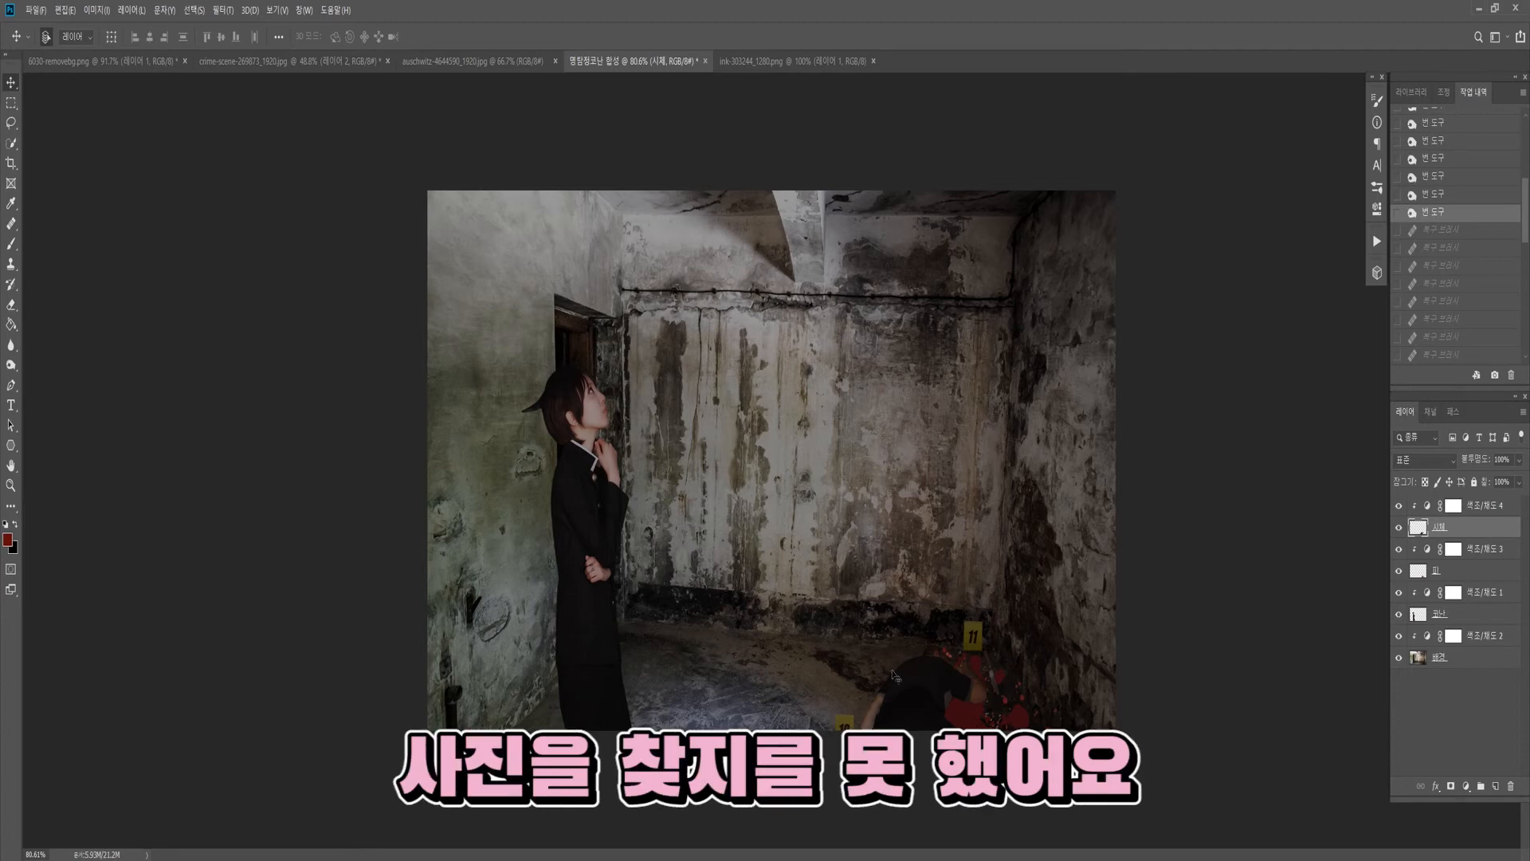
- Toggle the 피 layer's visibility to compare the scene with and without blood, and leave it hidden
{"action": "scroll", "coordinate": [943, 600], "scroll_direction": "down", "scroll_amount": 3}
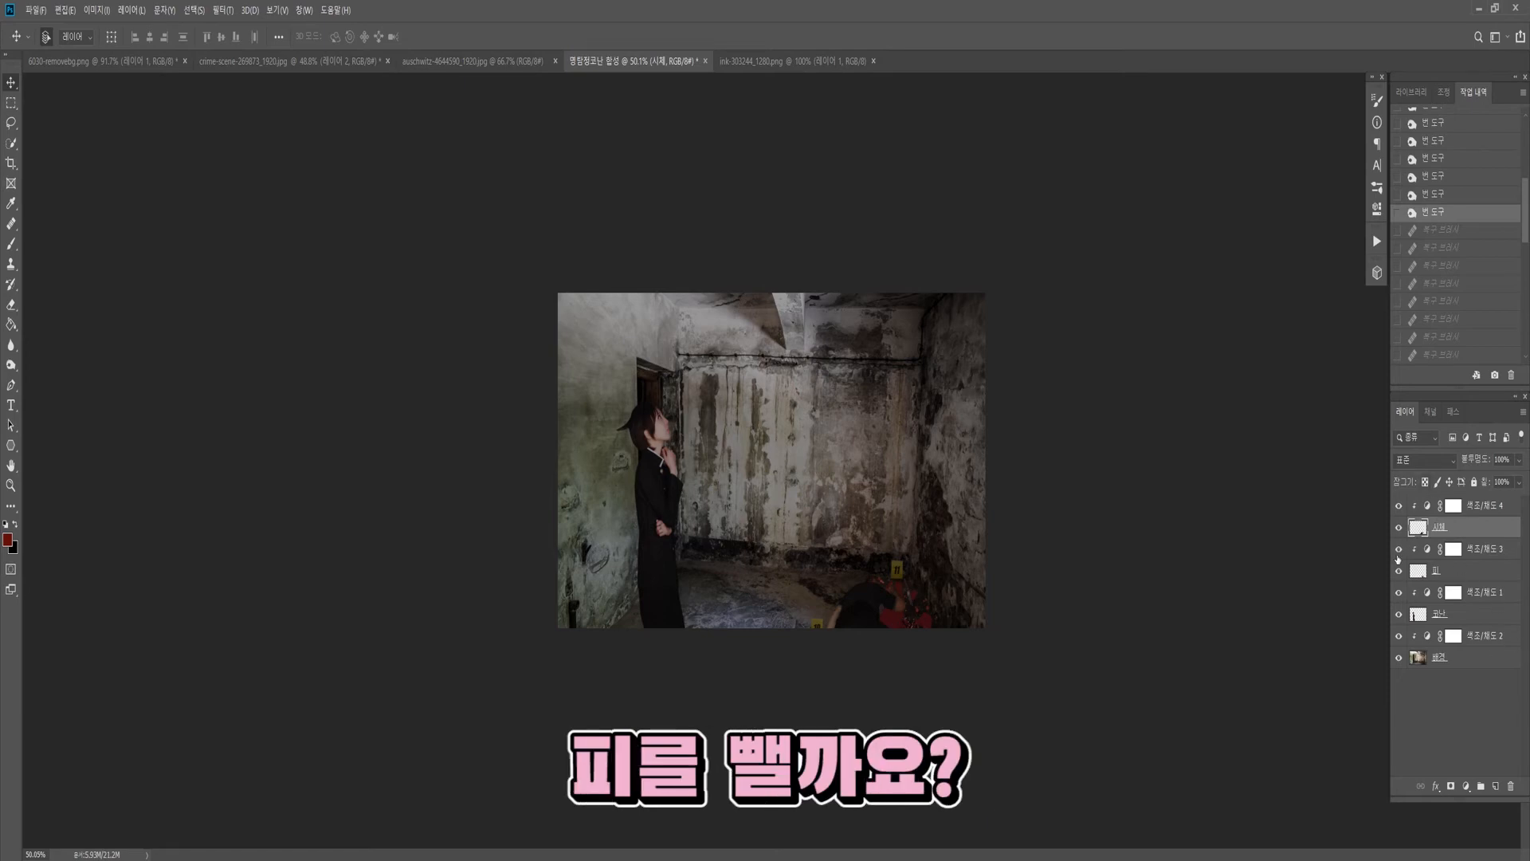
{"action": "left_click", "coordinate": [1400, 582]}
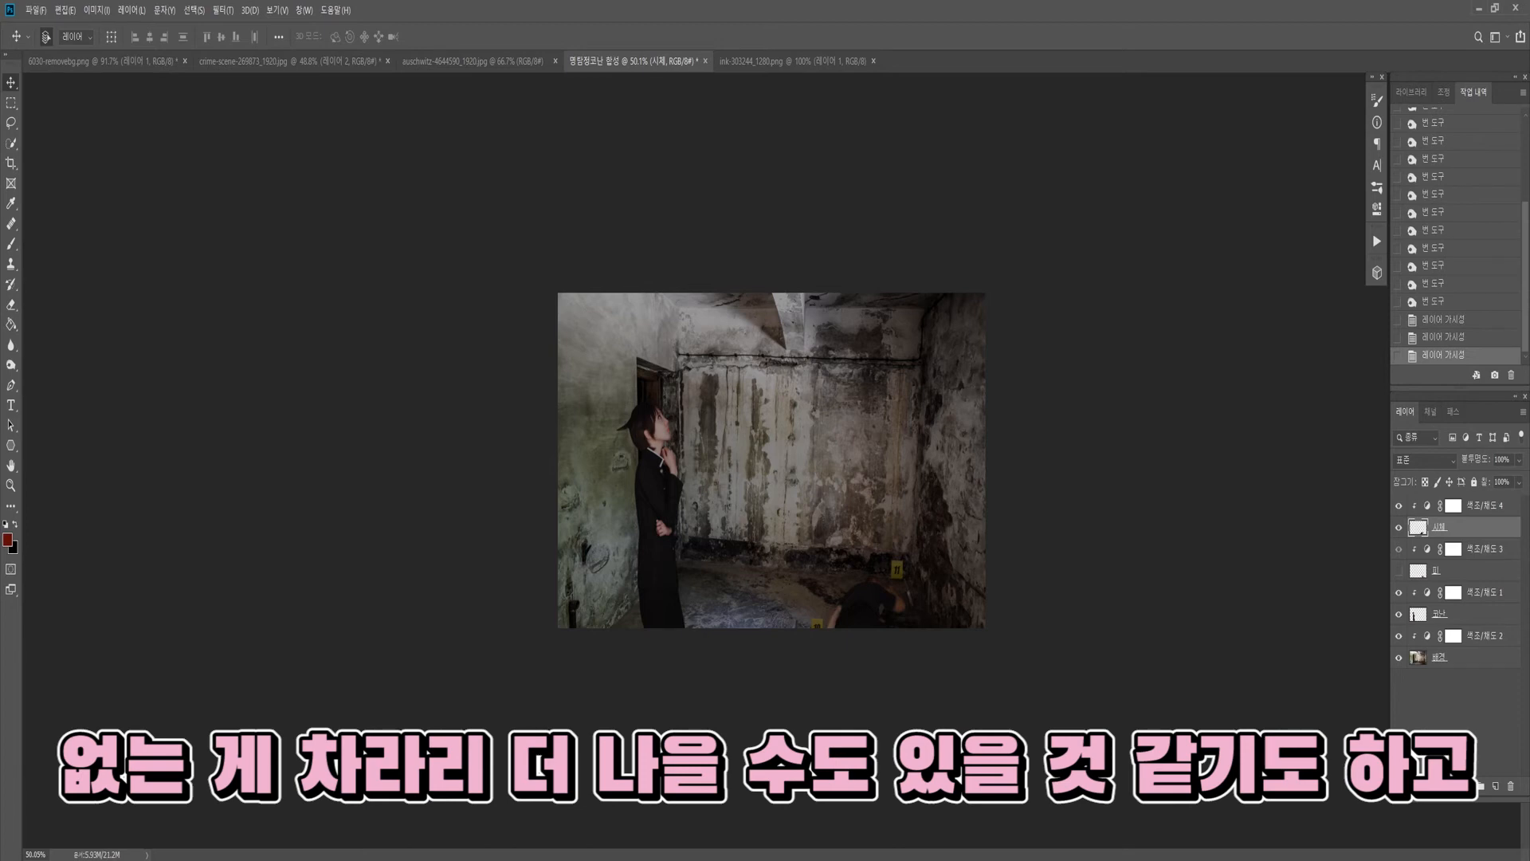
{"action": "left_click", "coordinate": [1399, 571]}
{"action": "left_click", "coordinate": [1400, 570]}
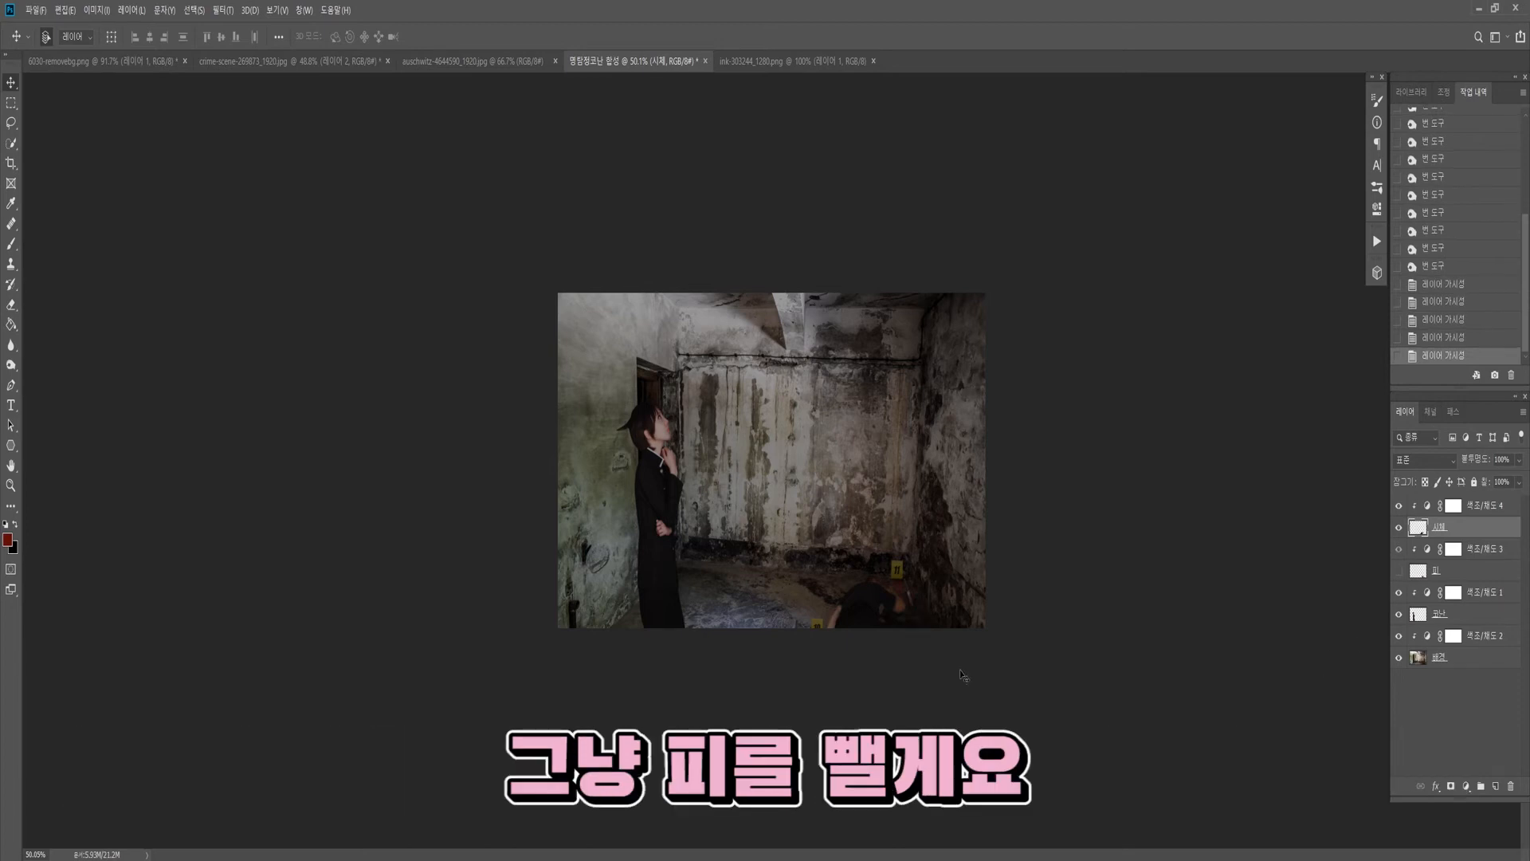
- Stamp all visible layers into a new merged layer above the topmost Hue/Saturation adjustment
{"action": "left_click", "coordinate": [1481, 511]}
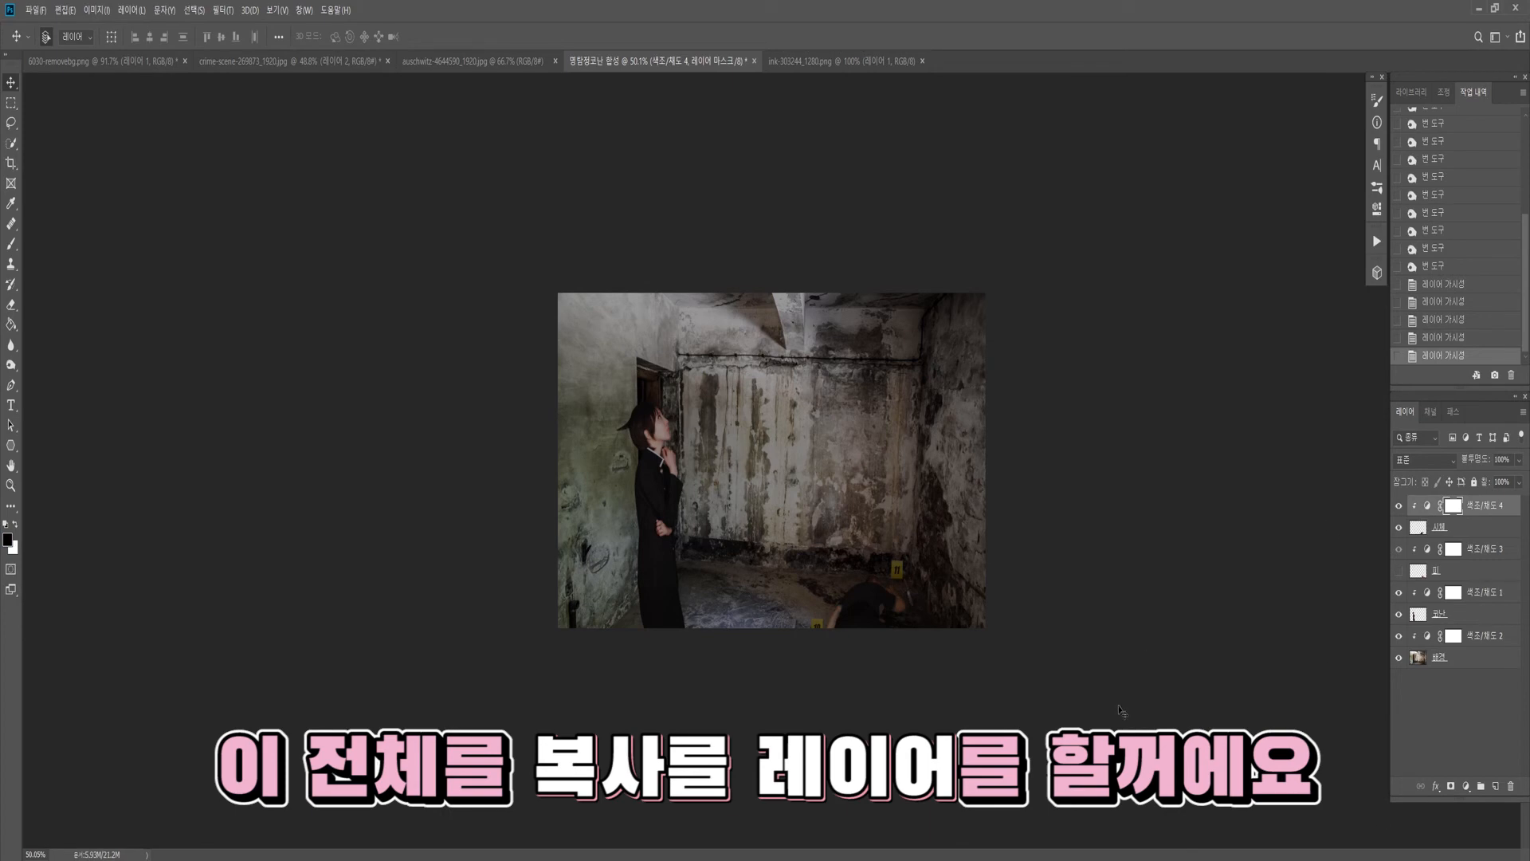
{"action": "key", "text": "ctrl+shift+alt+e"}
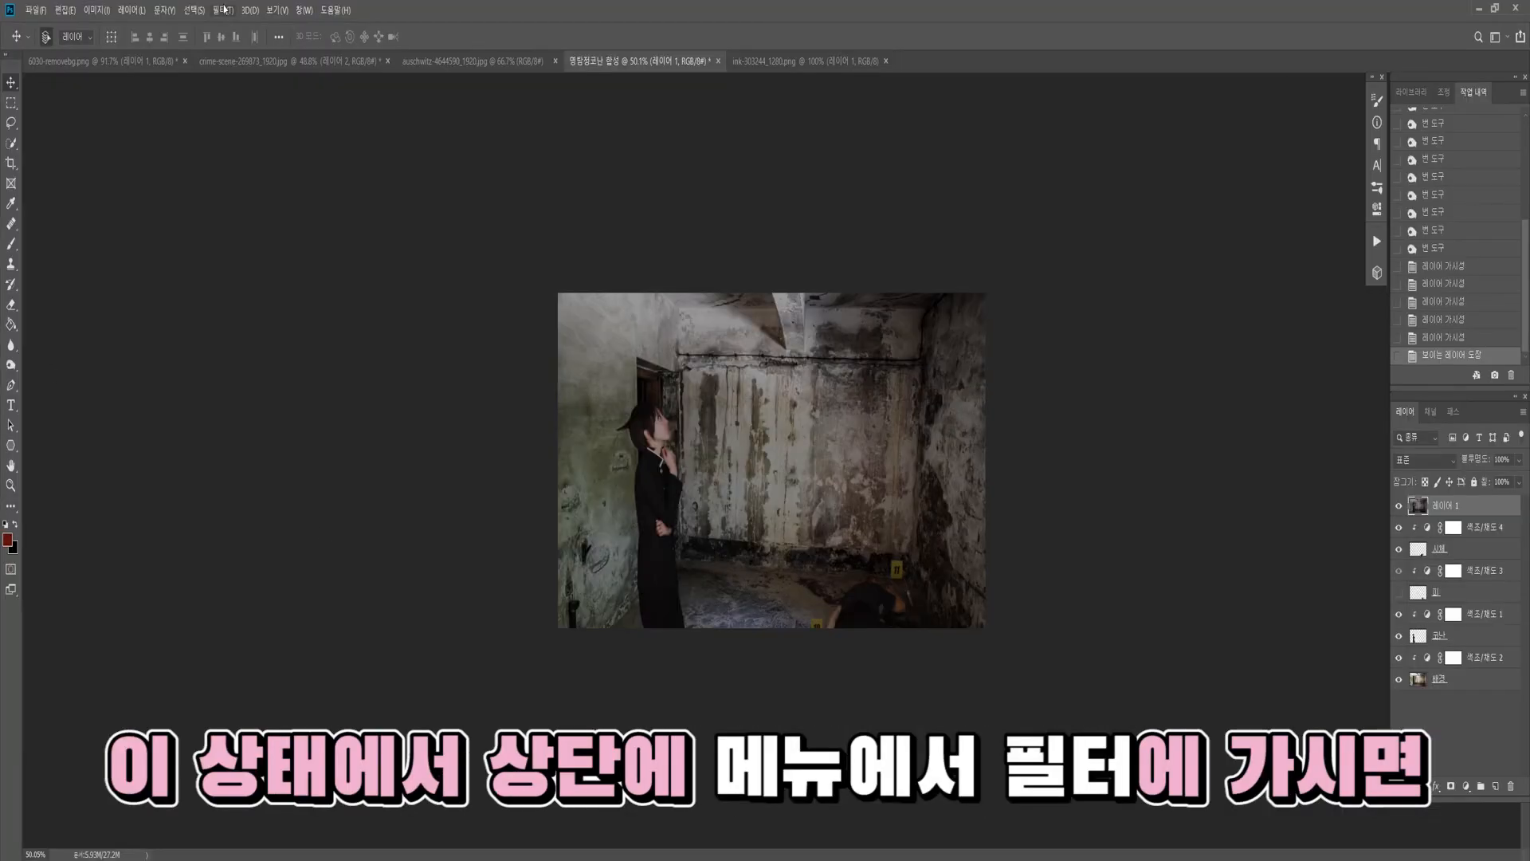
- Open the merged layer in the Camera Raw Filter and set shadows to -21, blacks to -12 and whites to -15
{"action": "left_click", "coordinate": [223, 9]}
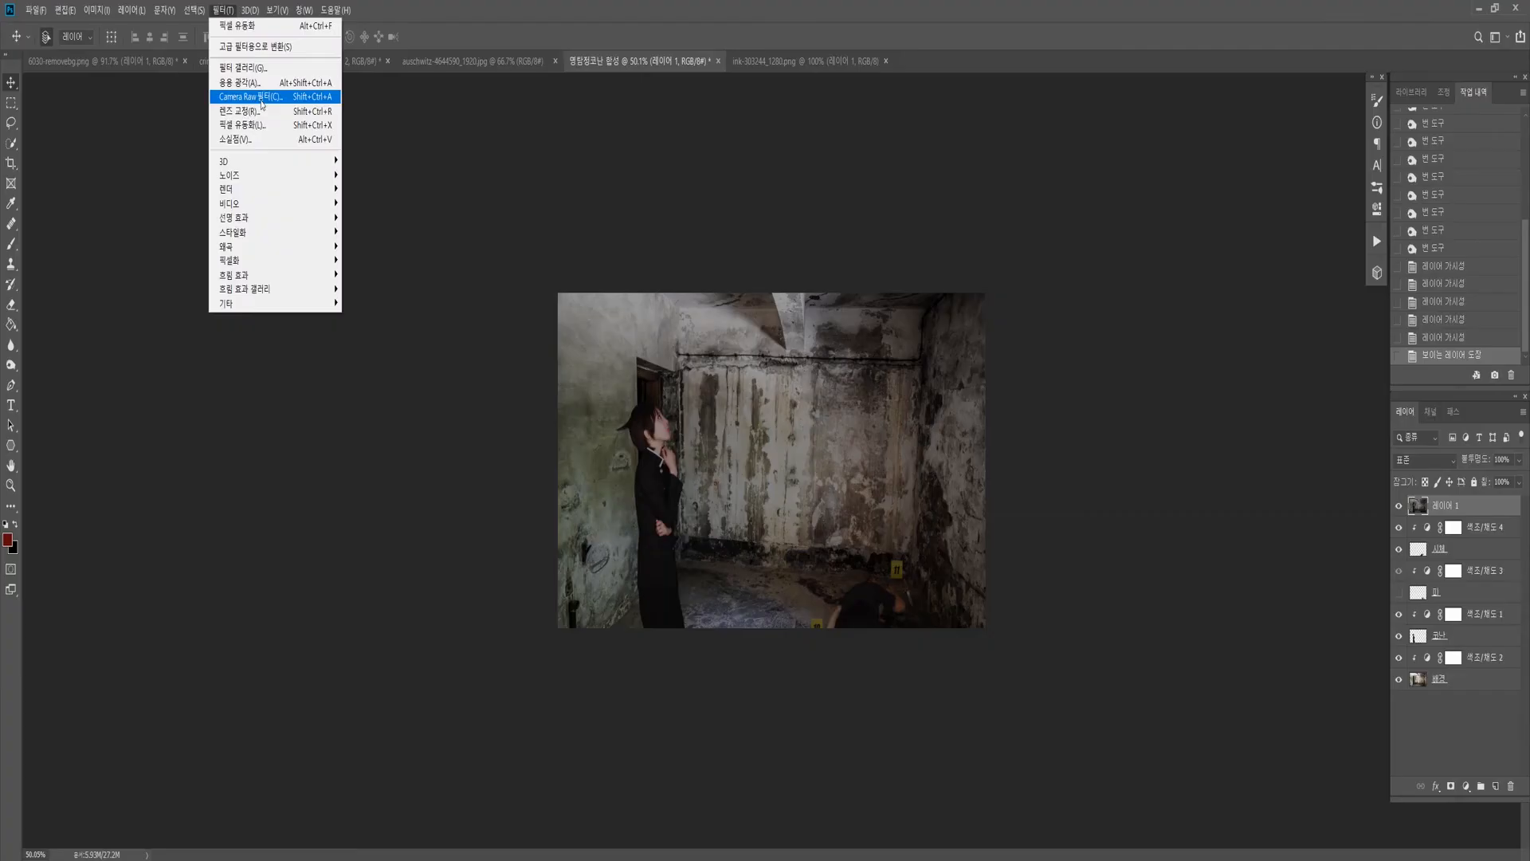
{"action": "left_click", "coordinate": [348, 200]}
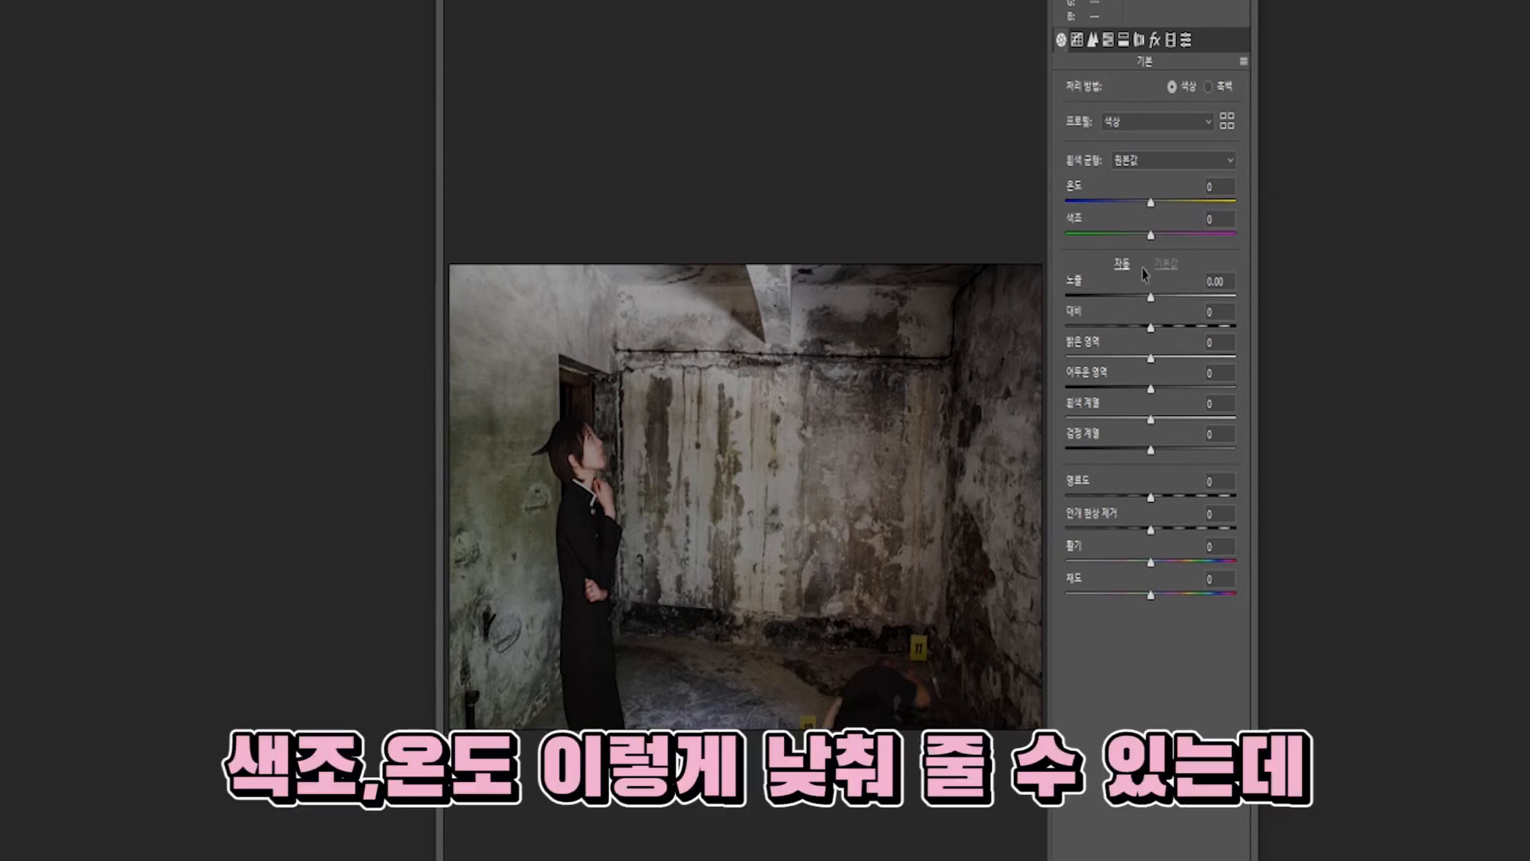
{"action": "mouse_move", "coordinate": [1150, 203]}
{"action": "left_mouse_down"}
{"action": "mouse_move", "coordinate": [1128, 210]}
{"action": "mouse_move", "coordinate": [1150, 206]}
{"action": "left_mouse_up"}
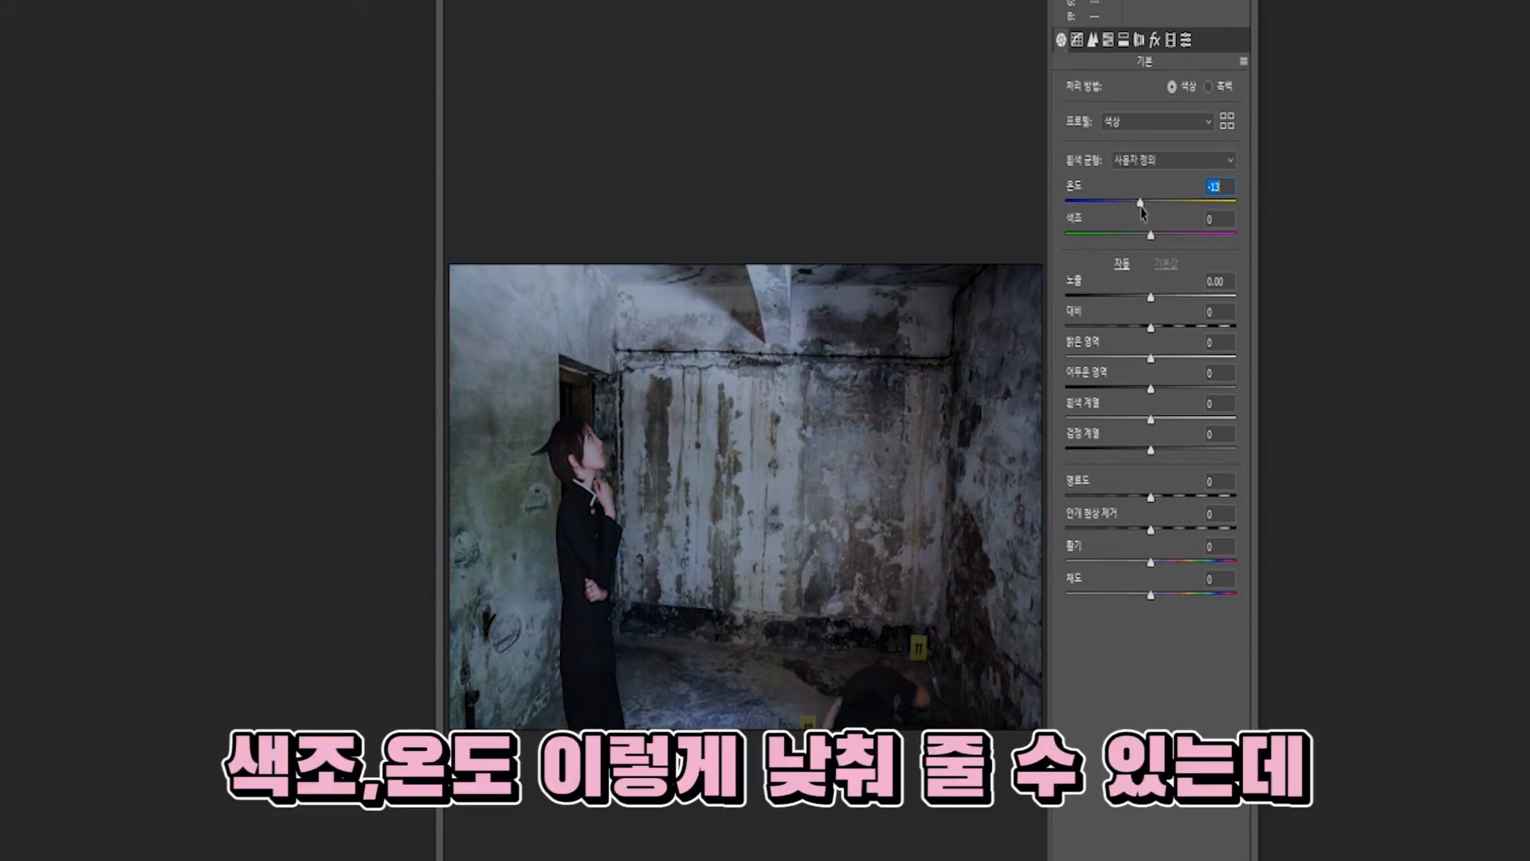
{"action": "mouse_move", "coordinate": [1151, 389]}
{"action": "left_mouse_down"}
{"action": "mouse_move", "coordinate": [1119, 396]}
{"action": "mouse_move", "coordinate": [1133, 399]}
{"action": "left_mouse_up"}
{"action": "left_click_drag", "start_coordinate": [1150, 452], "coordinate": [1141, 455]}
{"action": "left_click_drag", "start_coordinate": [1151, 421], "coordinate": [1138, 425]}
- Set the Camera Raw whites to -9, contrast to +10 and exposure to +0.40
{"action": "left_click", "coordinate": [759, 605]}
{"action": "left_click_drag", "start_coordinate": [760, 605], "coordinate": [793, 604]}
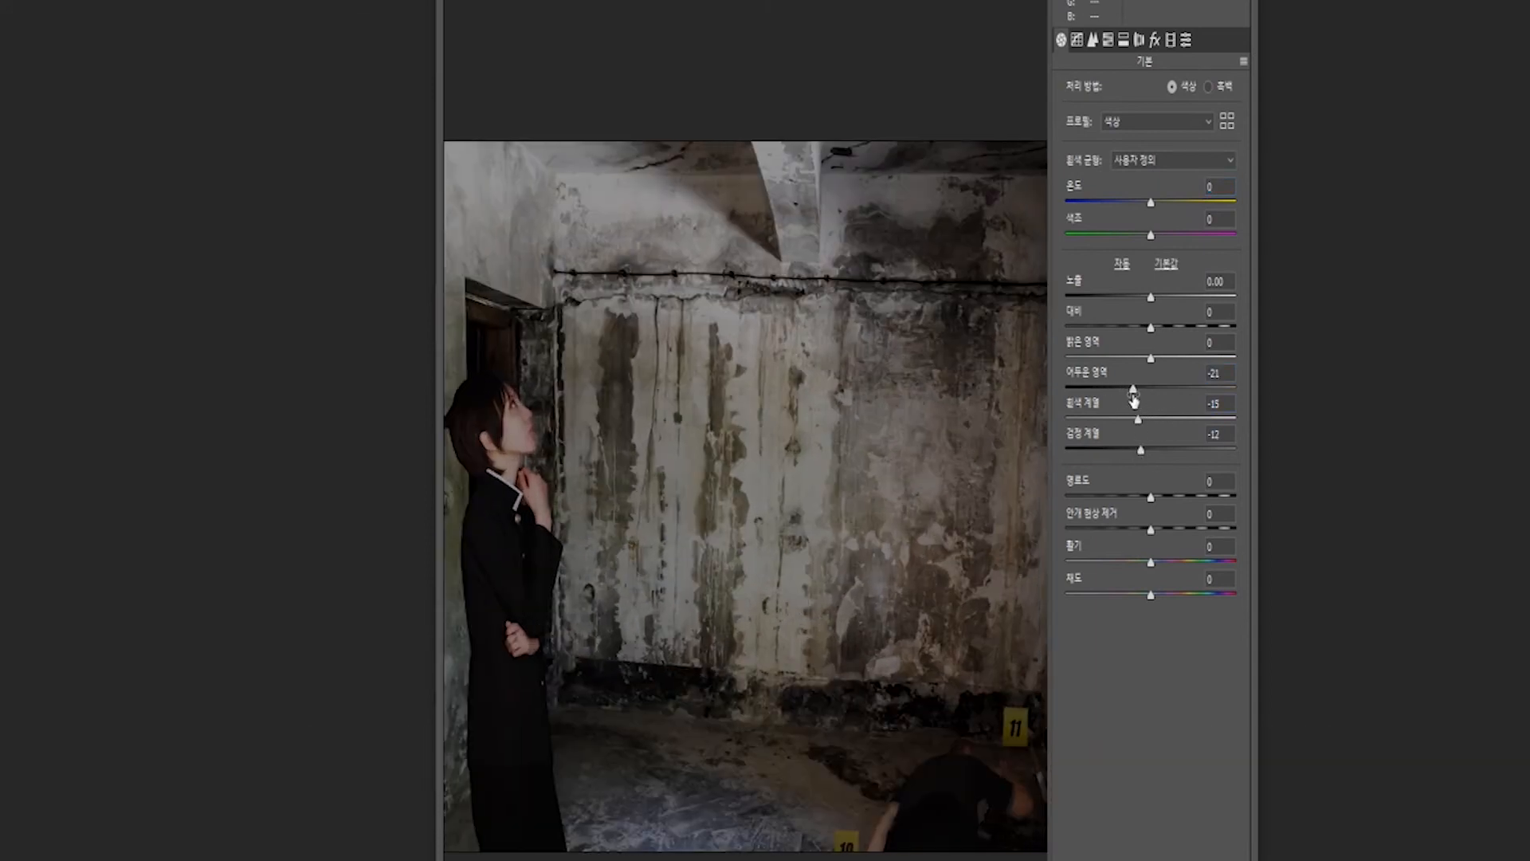
{"action": "left_click_drag", "start_coordinate": [1133, 398], "coordinate": [1143, 401]}
{"action": "mouse_move", "coordinate": [1153, 311]}
{"action": "left_mouse_down"}
{"action": "mouse_move", "coordinate": [1177, 311]}
{"action": "mouse_move", "coordinate": [1159, 316]}
{"action": "mouse_move", "coordinate": [1160, 301]}
{"action": "left_mouse_up"}
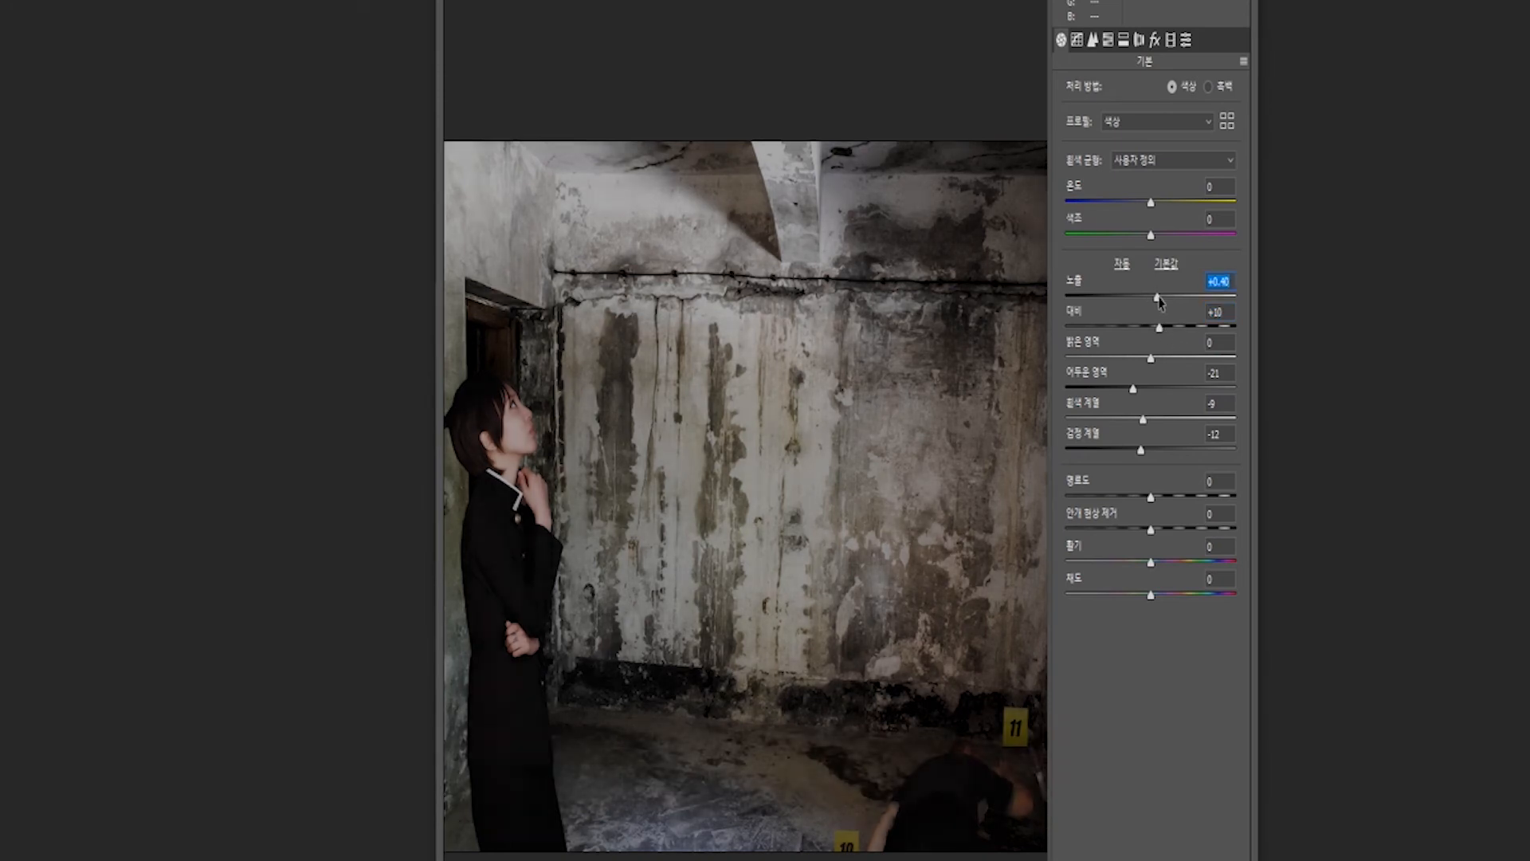
- Adjust the dark tones in the parametric tone curve and leave the luminance noise reduction at 0
{"action": "left_click", "coordinate": [1077, 39]}
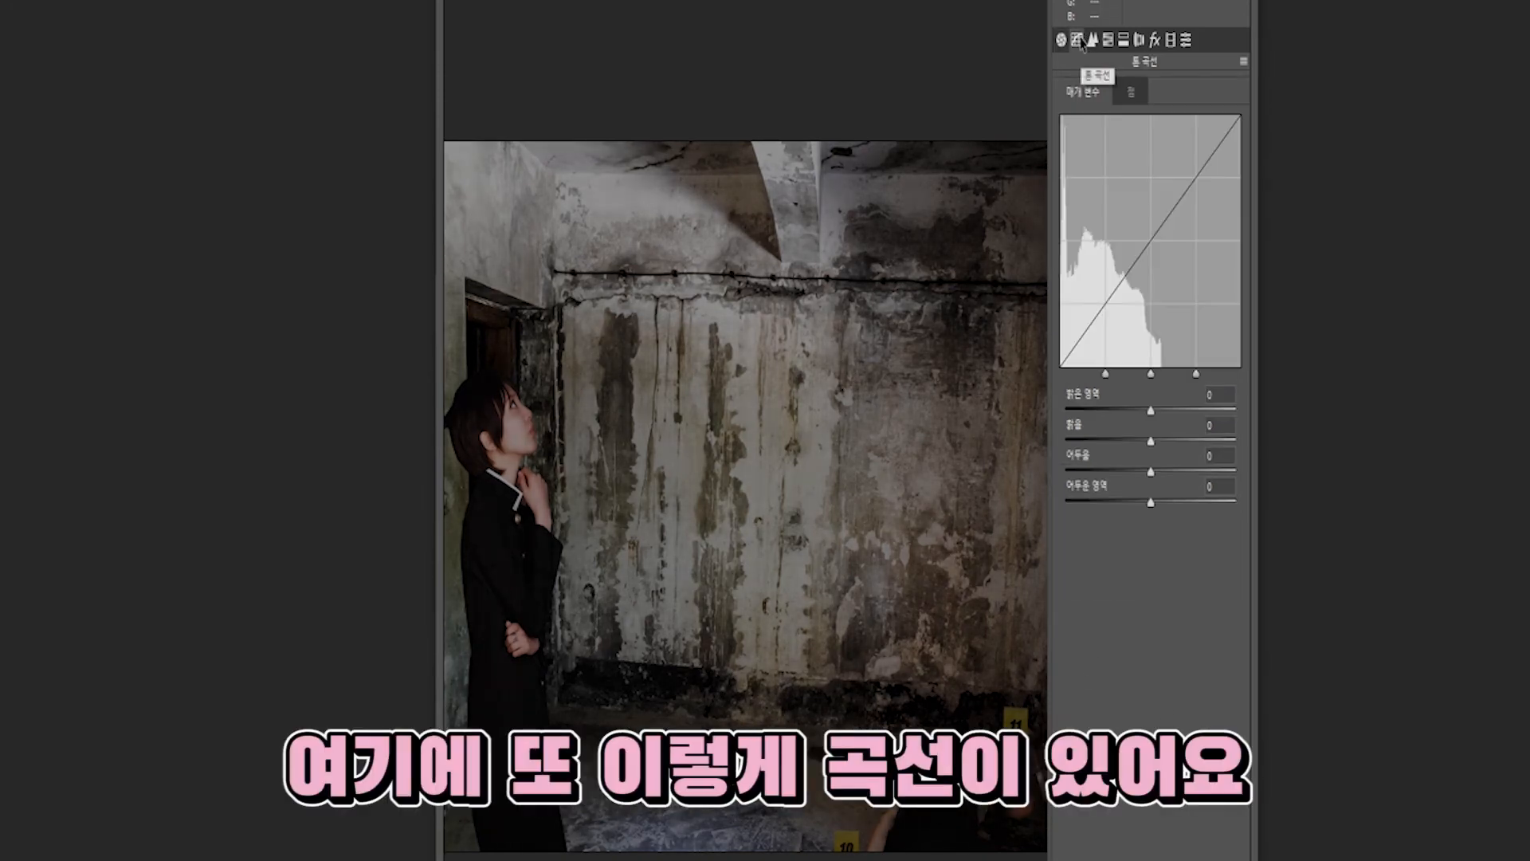
{"action": "left_click_drag", "start_coordinate": [1150, 471], "coordinate": [1148, 501]}
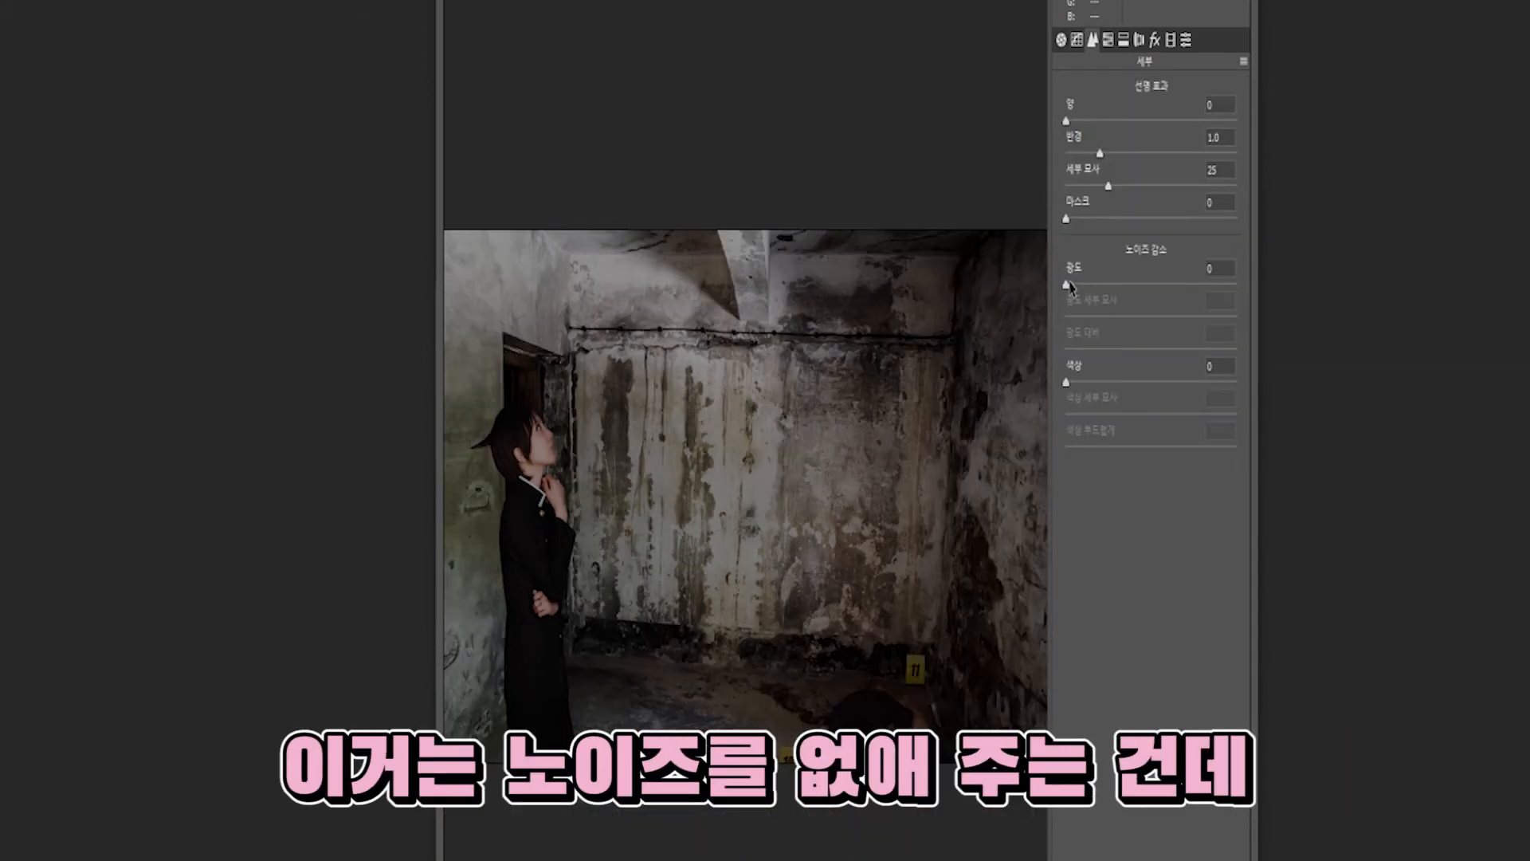
{"action": "left_click_drag", "start_coordinate": [1068, 285], "coordinate": [860, 476]}
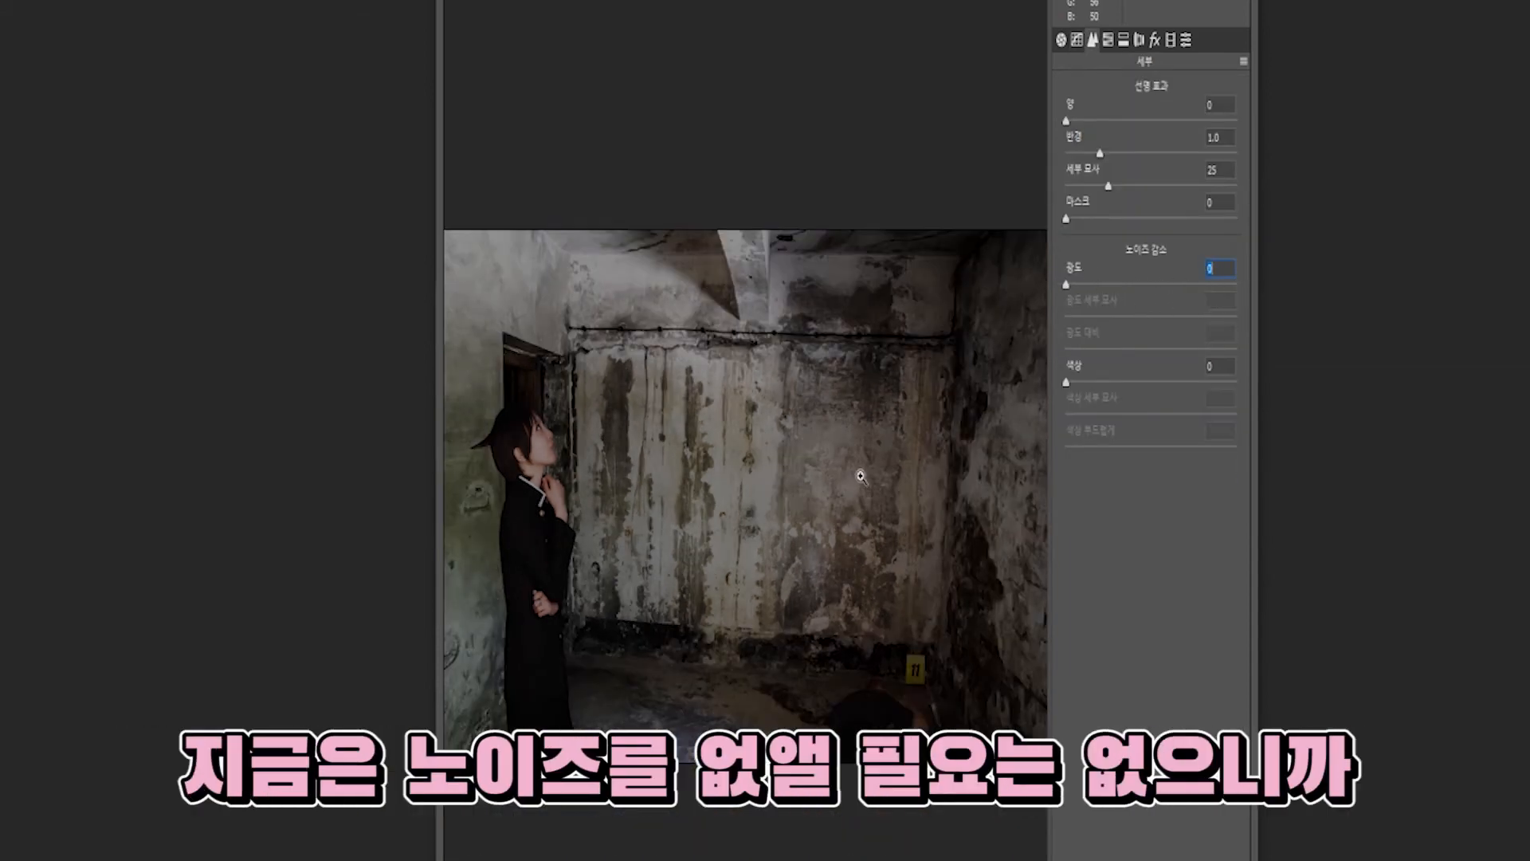
- Look through the Camera Raw HSL hue, saturation and luminance controls, the split toning and the effects settings
{"action": "left_click", "coordinate": [1107, 40]}
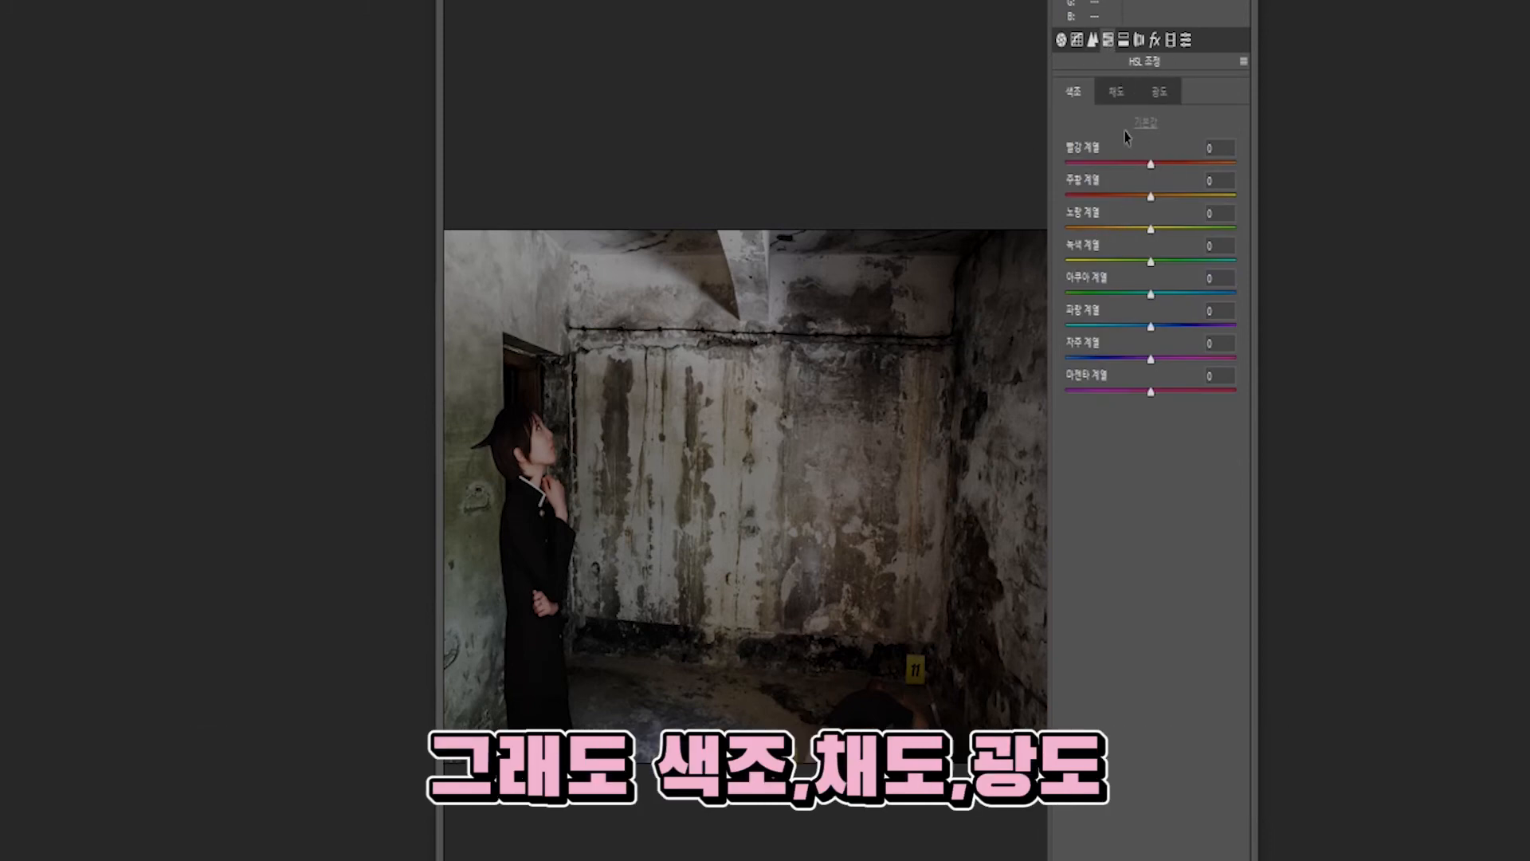
{"action": "left_click", "coordinate": [1116, 93]}
{"action": "left_click", "coordinate": [1161, 93]}
{"action": "left_click", "coordinate": [1071, 93]}
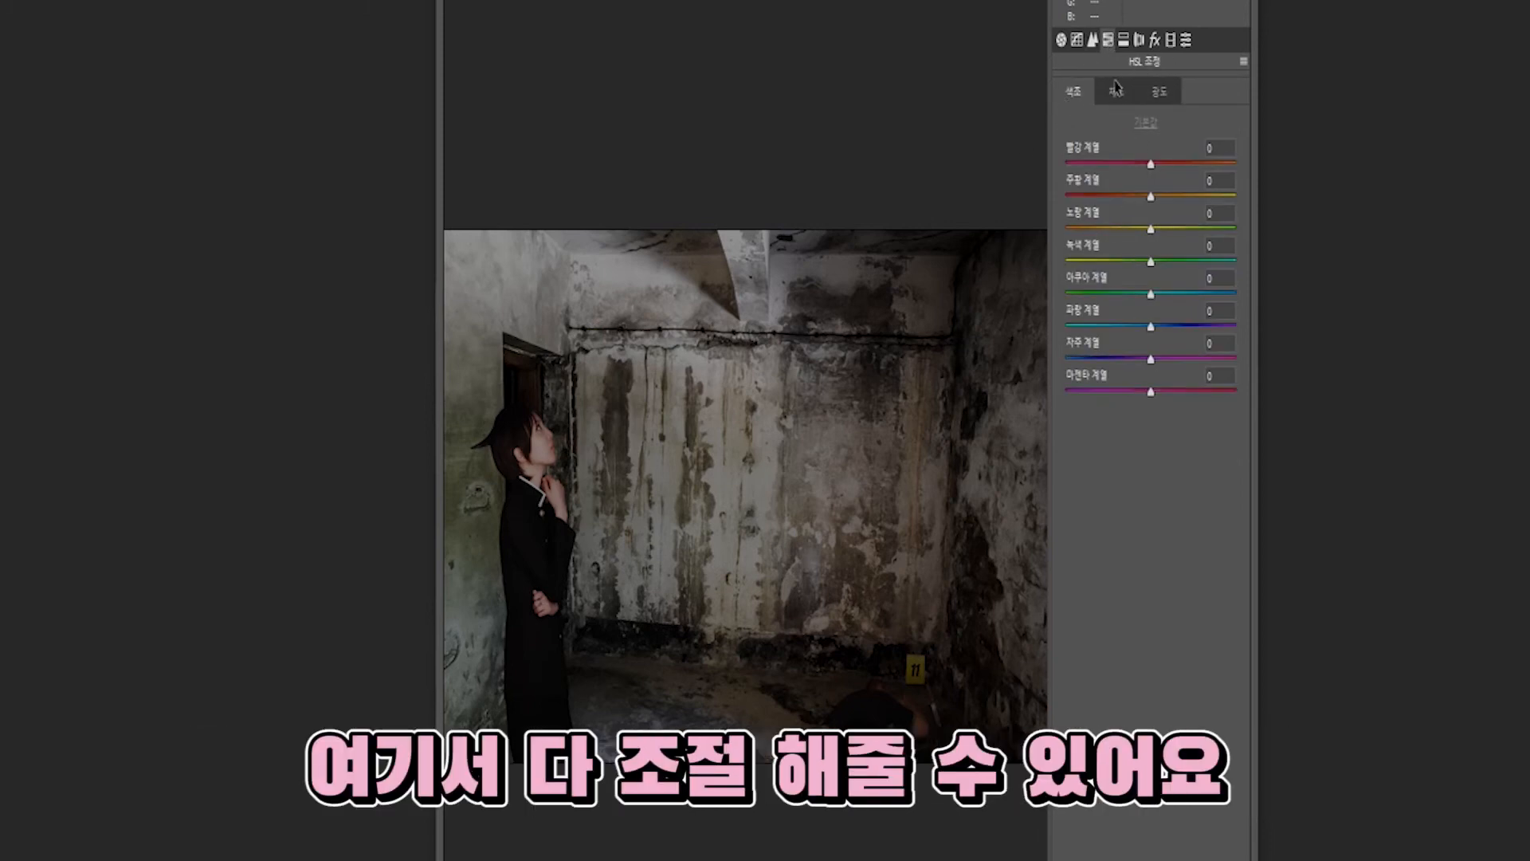
{"action": "left_click", "coordinate": [1124, 40]}
{"action": "left_click", "coordinate": [1154, 40]}
- Try the 따뜻한 대비 preset, choose the 터키석 및 빨강 creative preset instead, and apply the filter to the merged layer
{"action": "left_click", "coordinate": [1185, 40]}
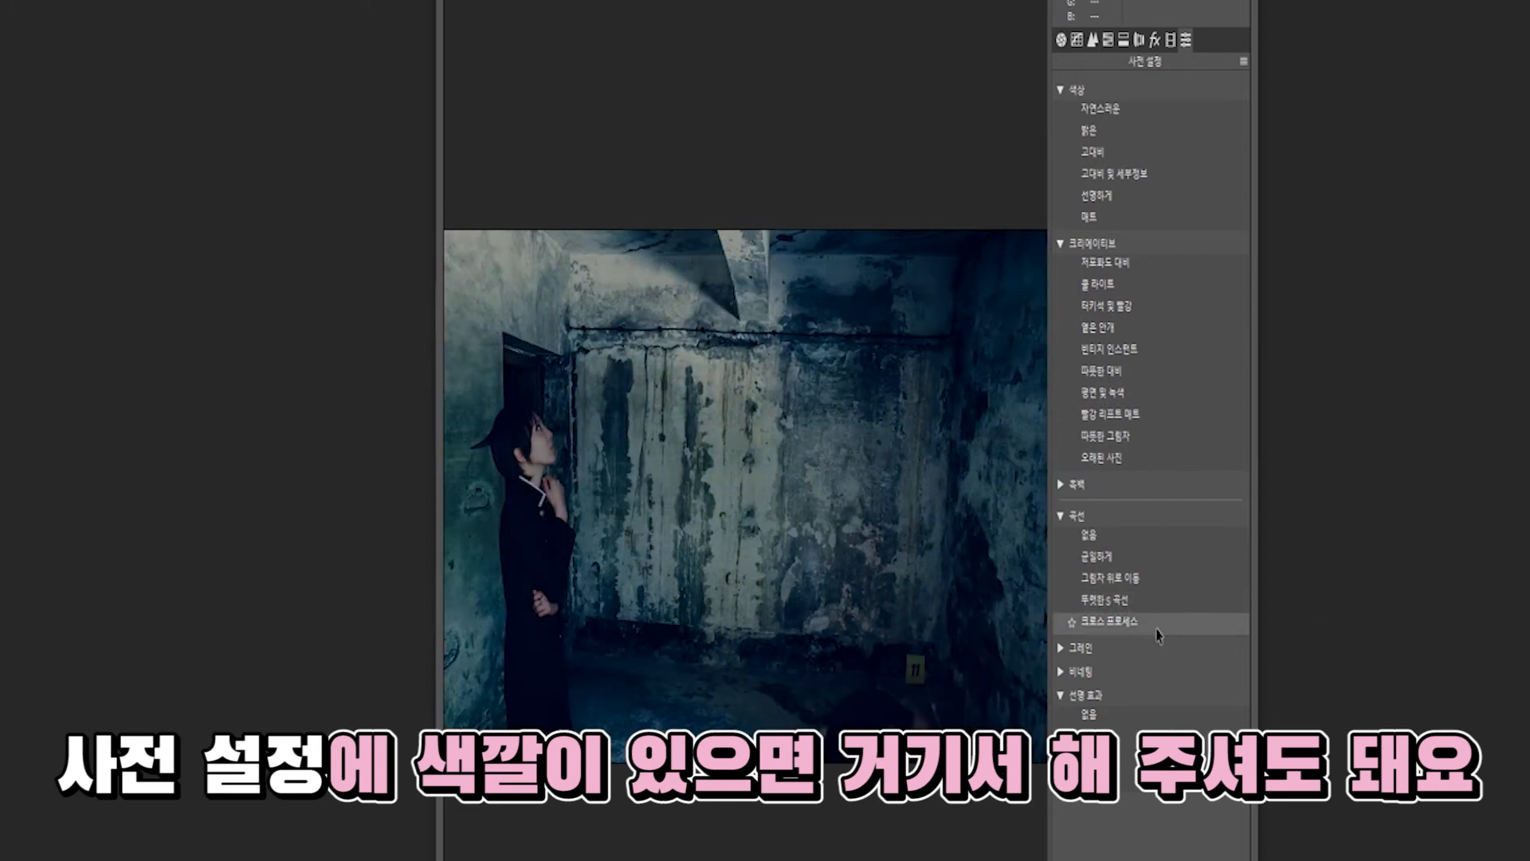
{"action": "left_click", "coordinate": [1115, 371]}
{"action": "left_click", "coordinate": [1132, 311]}
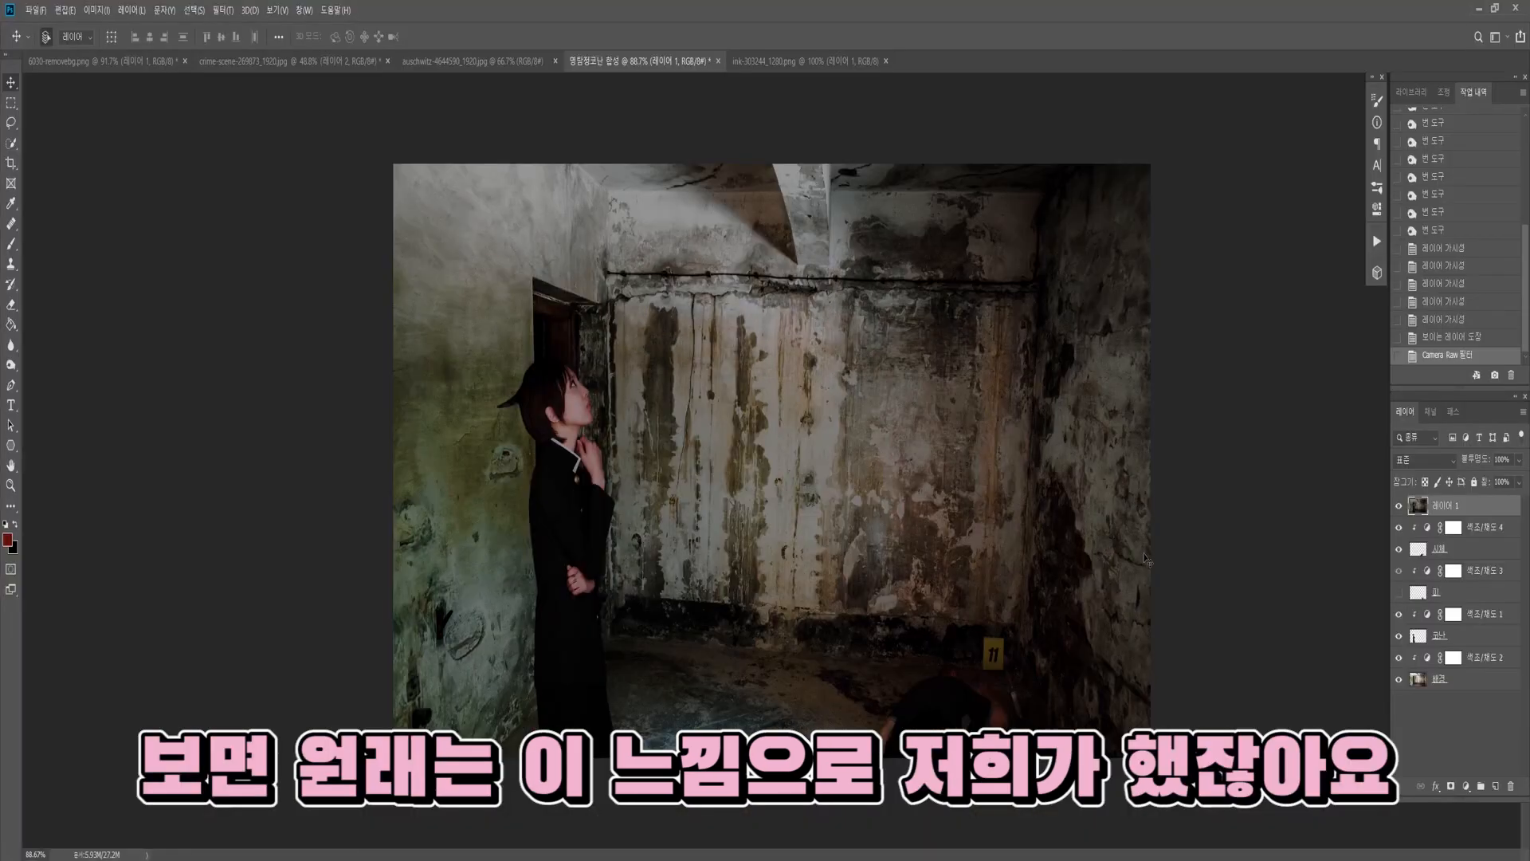
- Compare the composite before and after the Camera Raw filter using the history states and inspect the scene up close
{"action": "left_click", "coordinate": [1460, 338]}
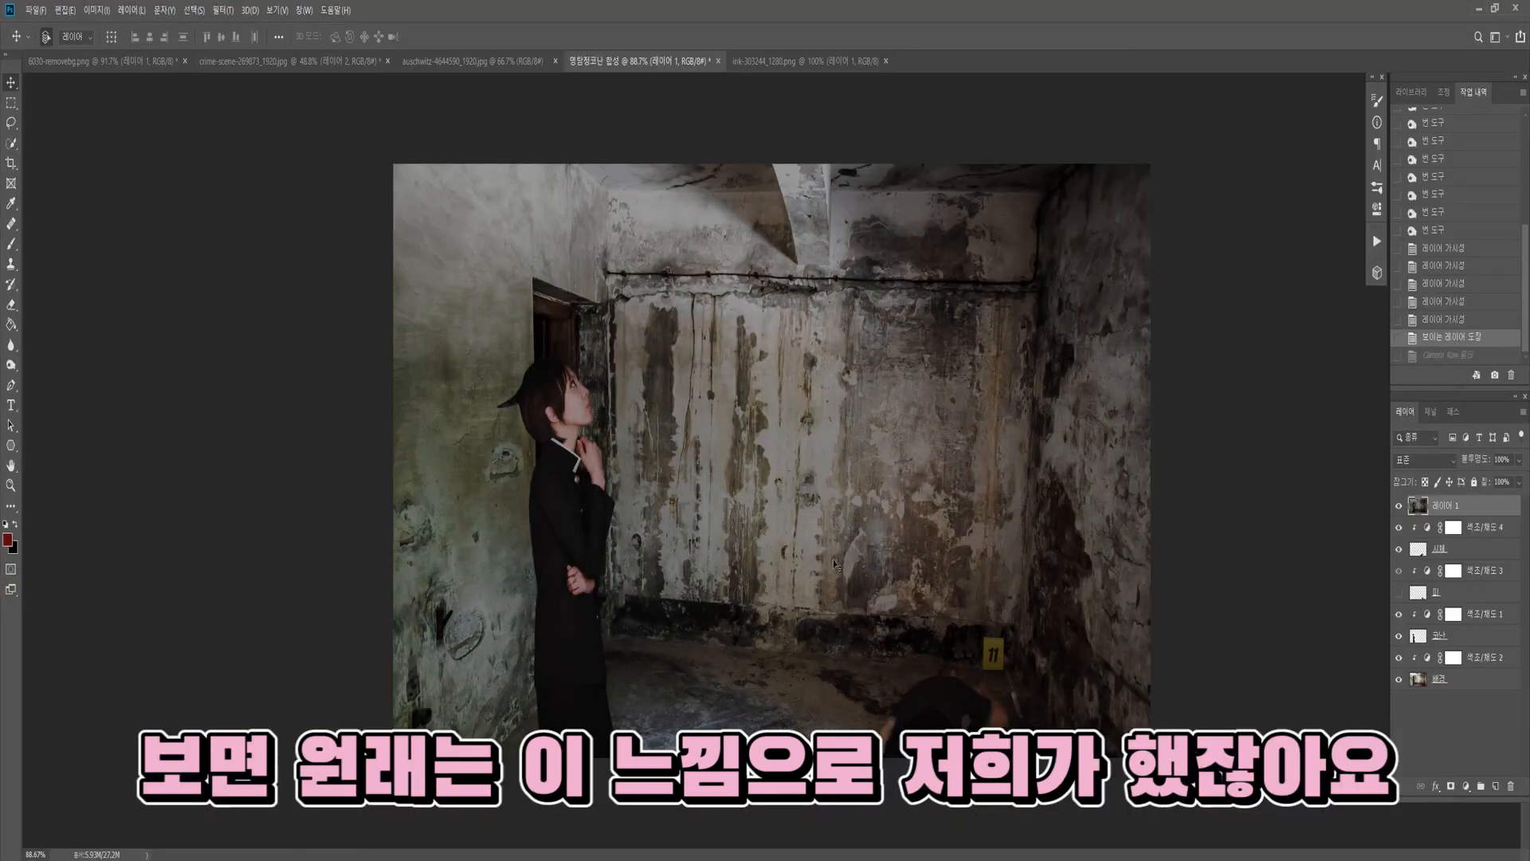
{"action": "left_click", "coordinate": [1461, 357]}
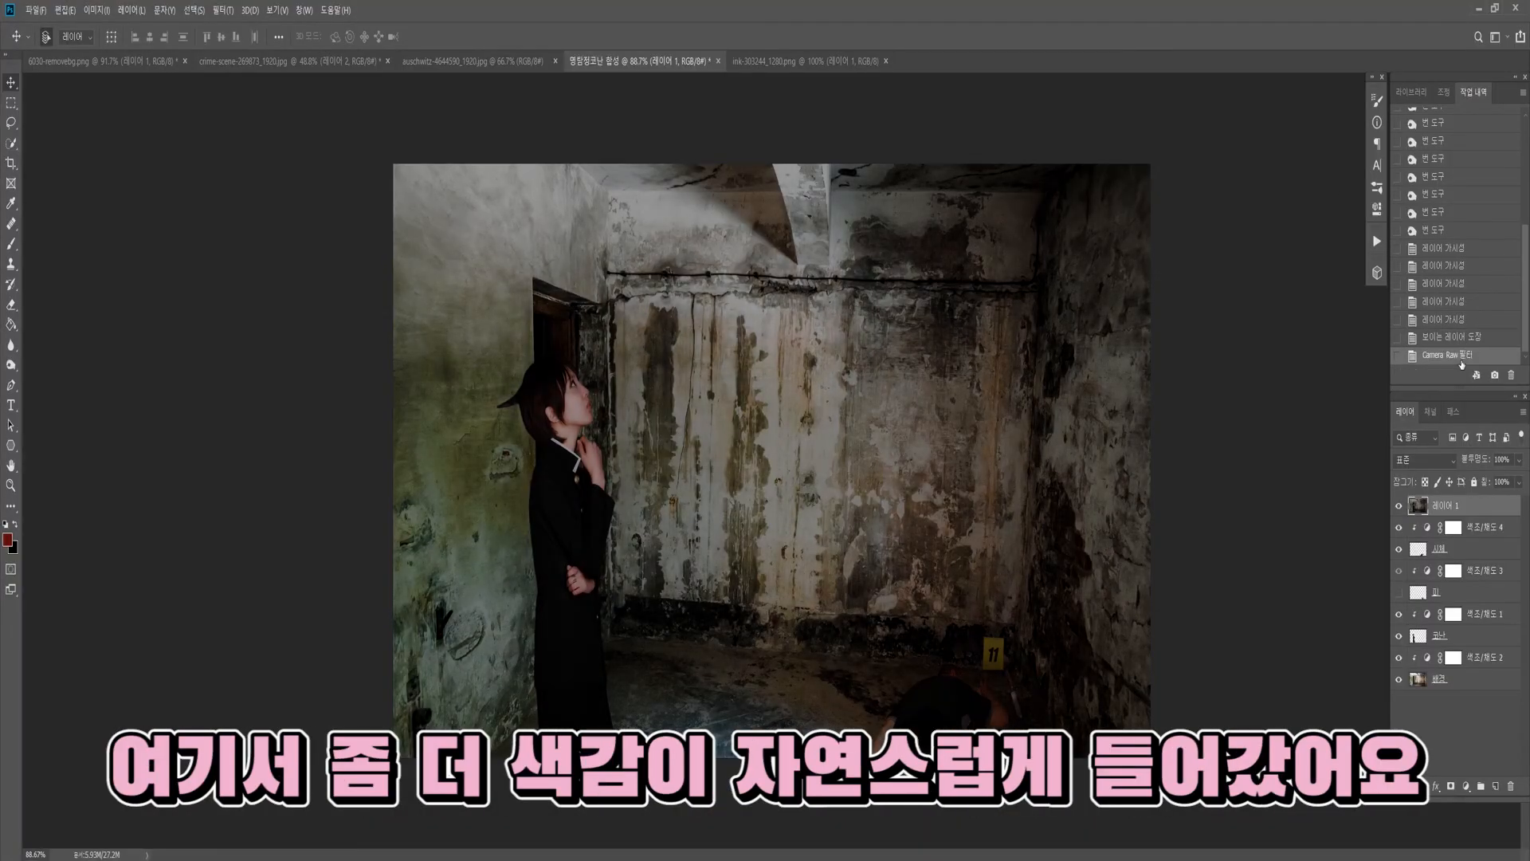
{"action": "scroll", "coordinate": [974, 628], "scroll_direction": "down", "scroll_amount": 7}
{"action": "scroll", "coordinate": [974, 629], "scroll_direction": "up", "scroll_amount": 9}
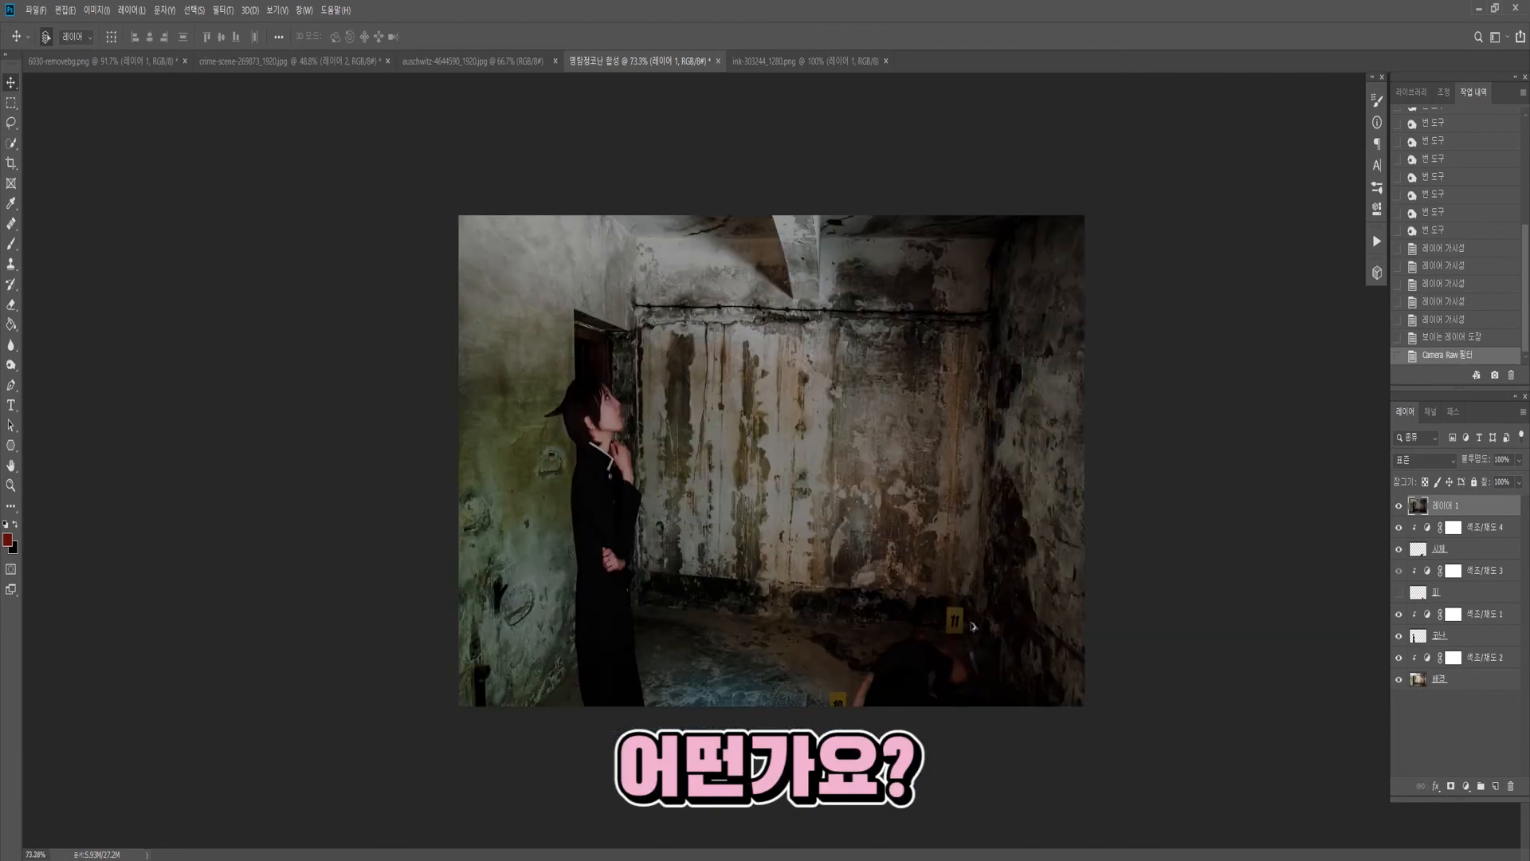
{"action": "scroll", "coordinate": [974, 629], "scroll_direction": "down", "scroll_amount": 4}
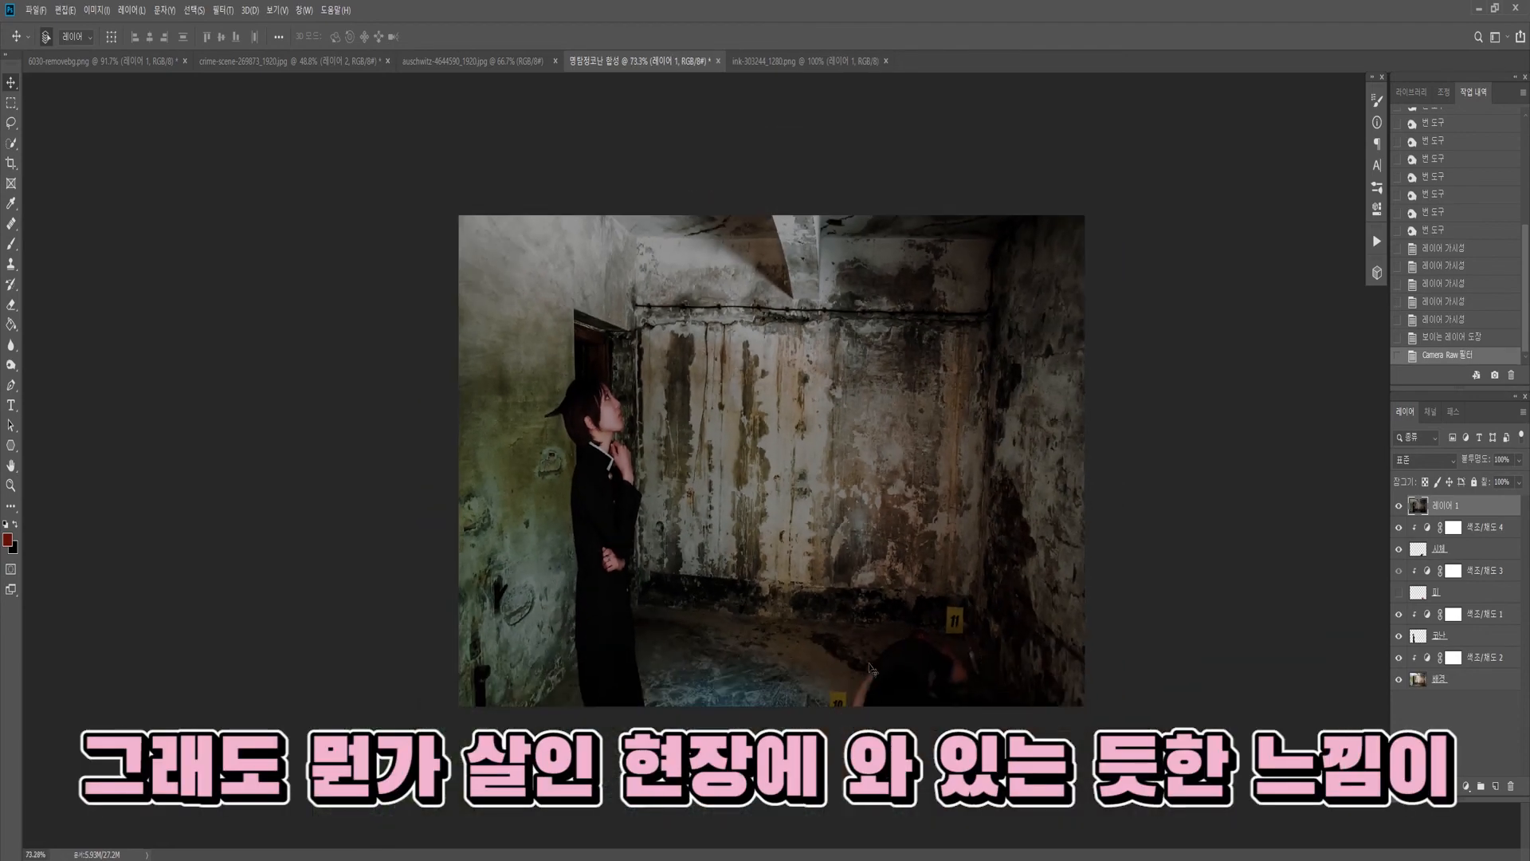
{"action": "scroll", "coordinate": [900, 503], "scroll_direction": "down", "scroll_amount": 3}
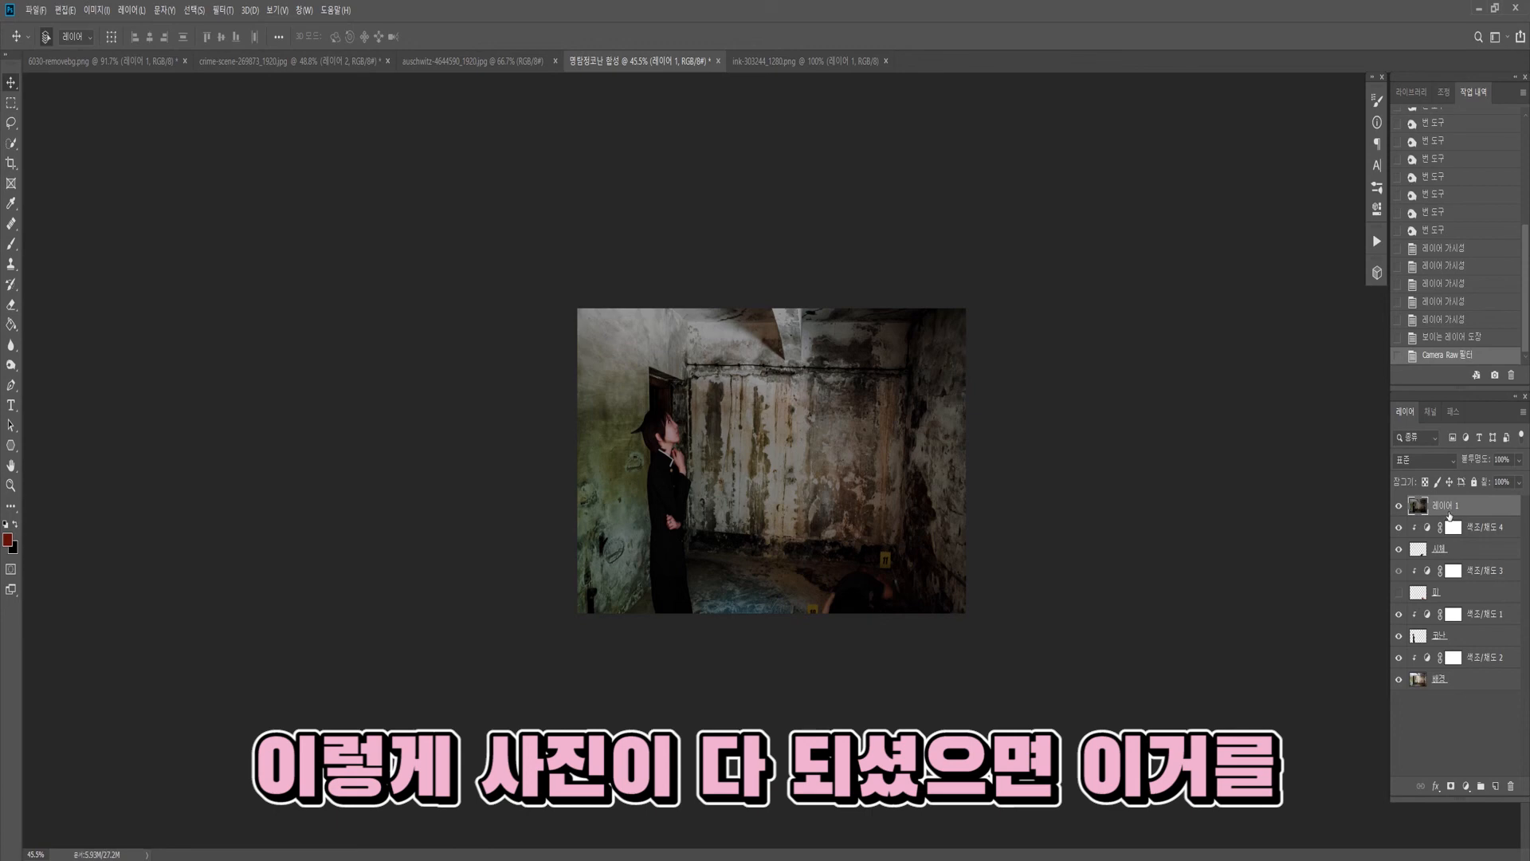
- Save the finished composite as a JPEG copy named 코난 합성완료 with quality 12 and the baseline standard format
{"action": "left_click", "coordinate": [36, 9]}
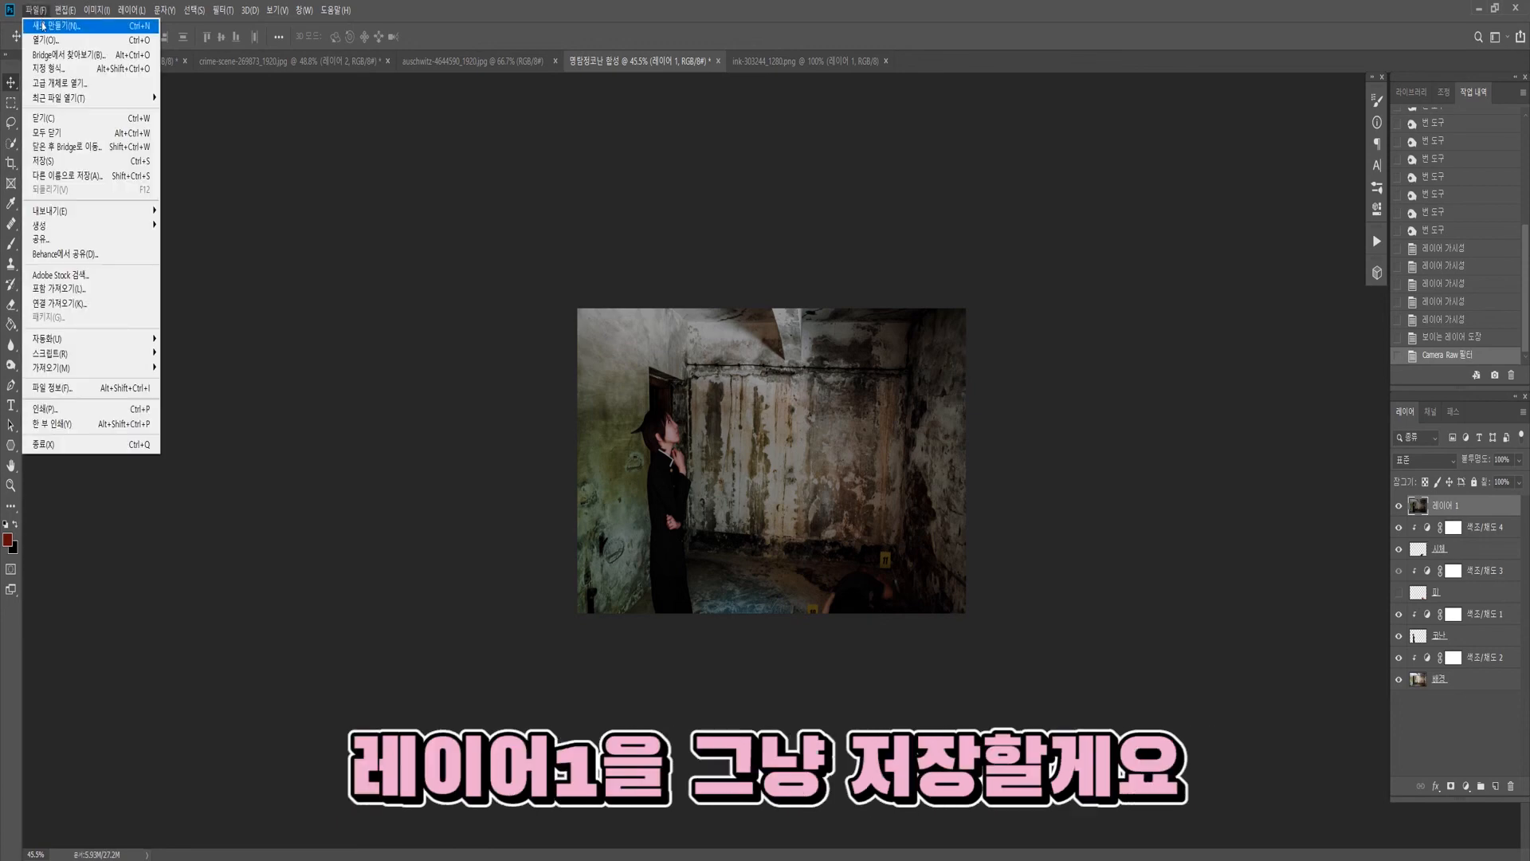
{"action": "left_click", "coordinate": [63, 175]}
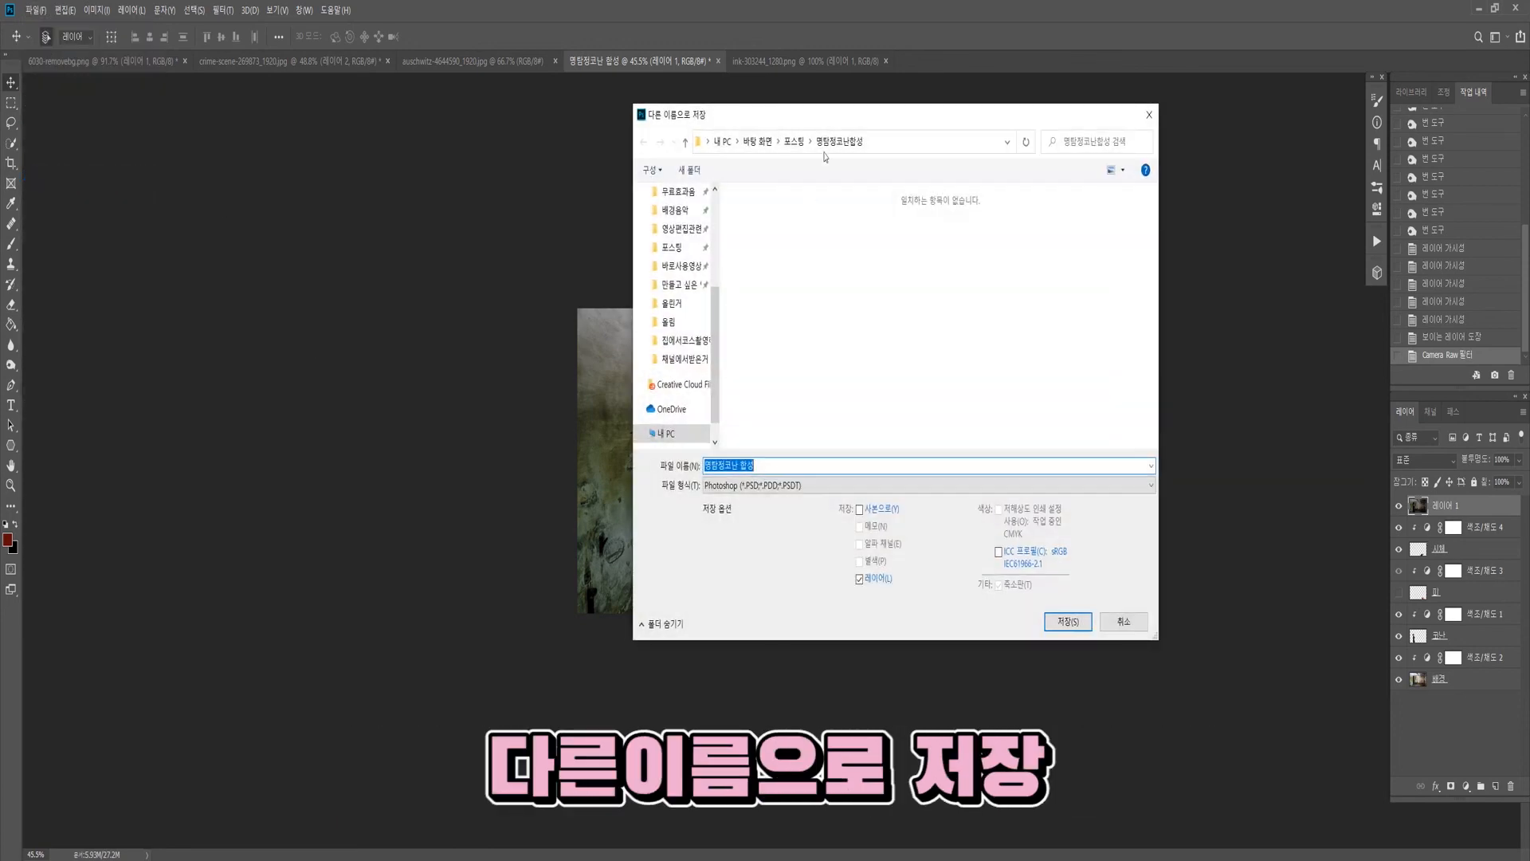
{"action": "left_click_drag", "start_coordinate": [843, 121], "coordinate": [1017, 182]}
{"action": "left_click", "coordinate": [940, 547]}
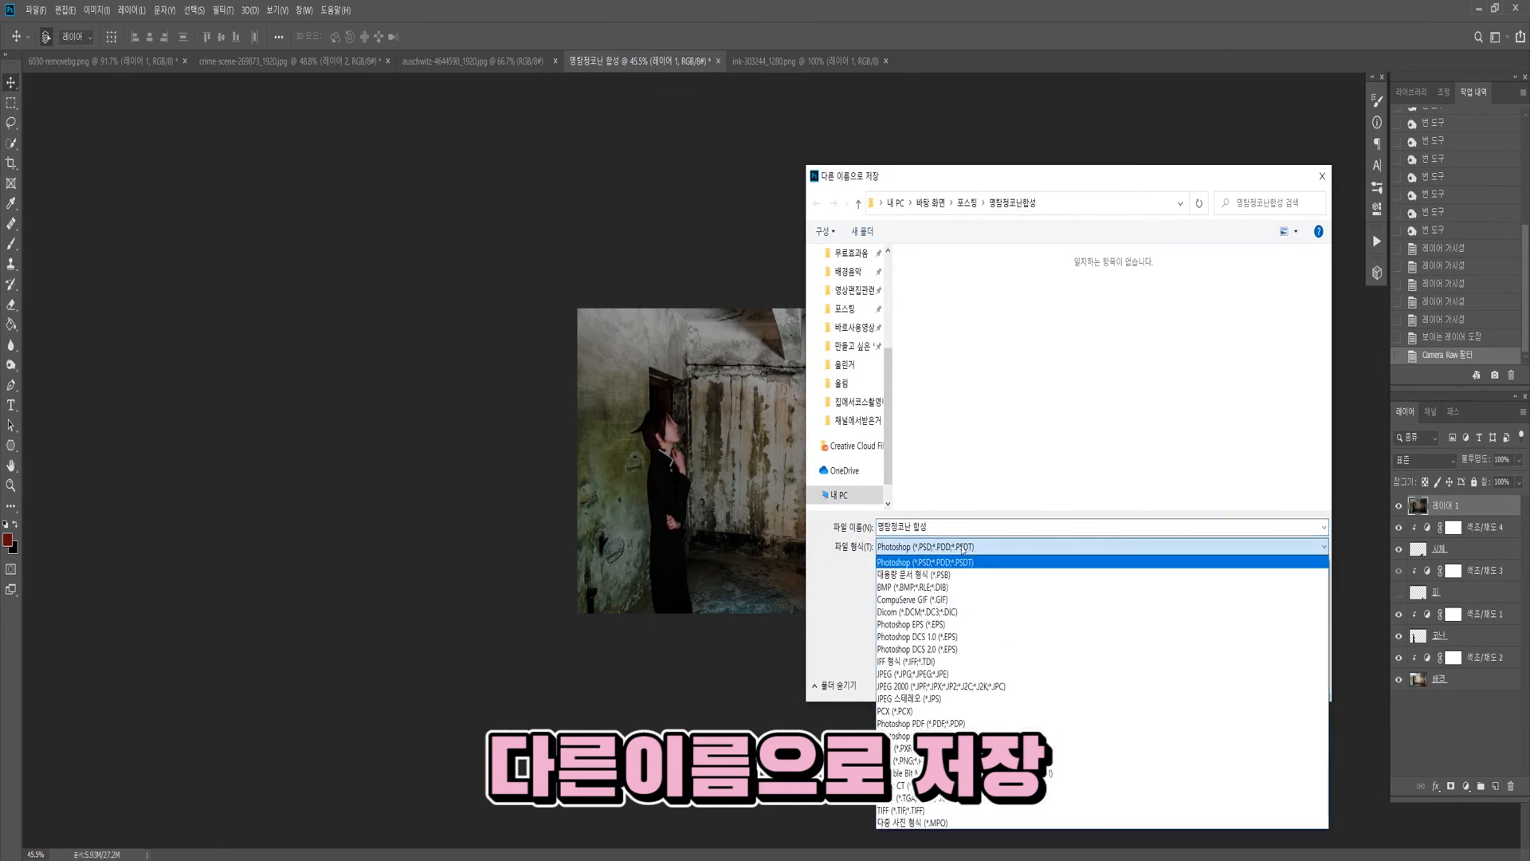
{"action": "left_click", "coordinate": [942, 673]}
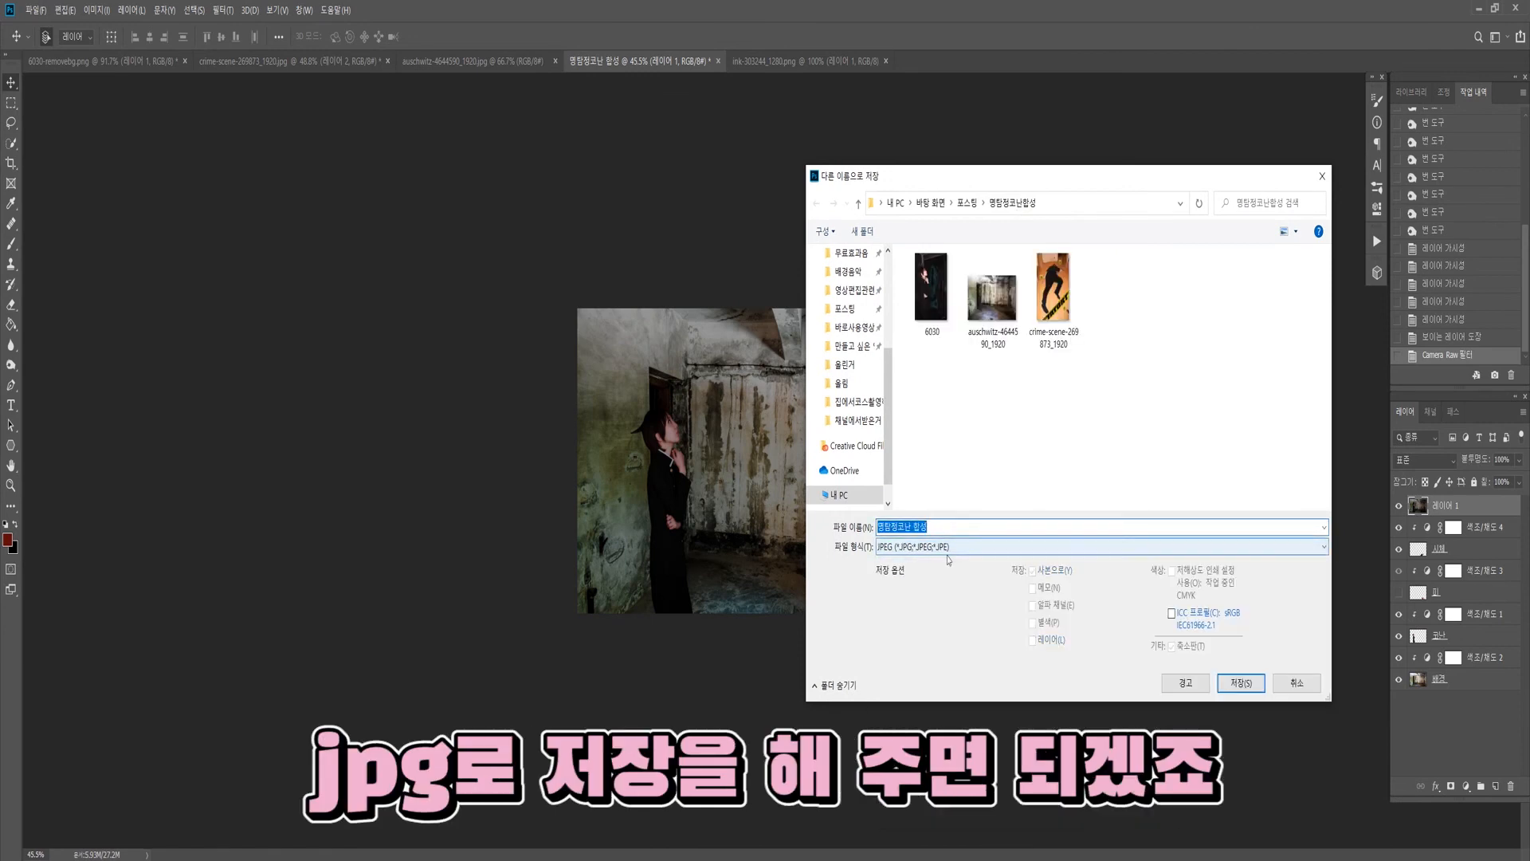
{"action": "type", "text": "합성완료"}
{"action": "type", "text": "코난"}
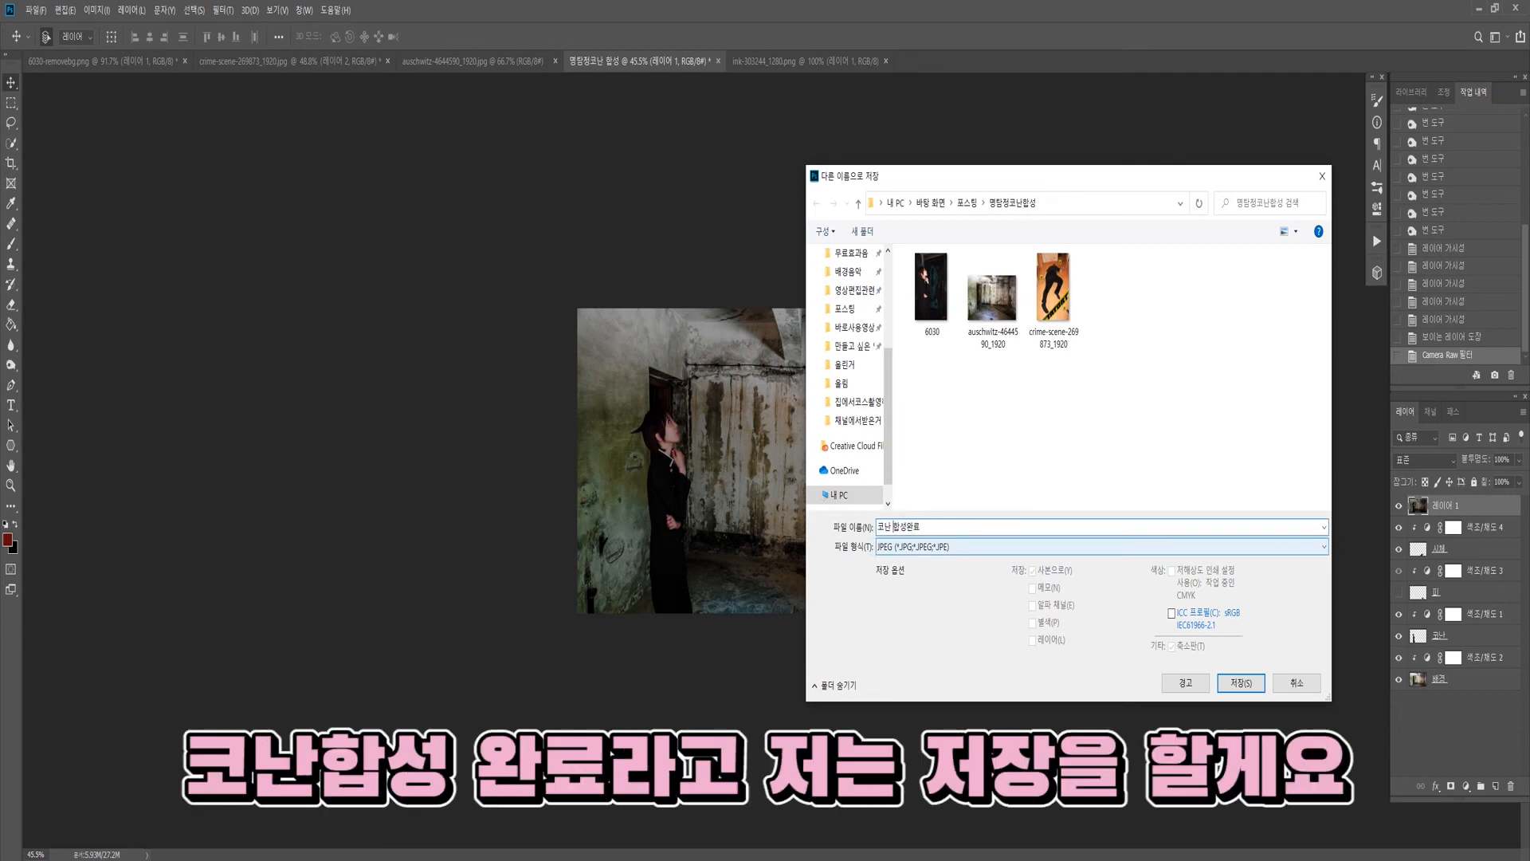
{"action": "key", "text": "Return"}
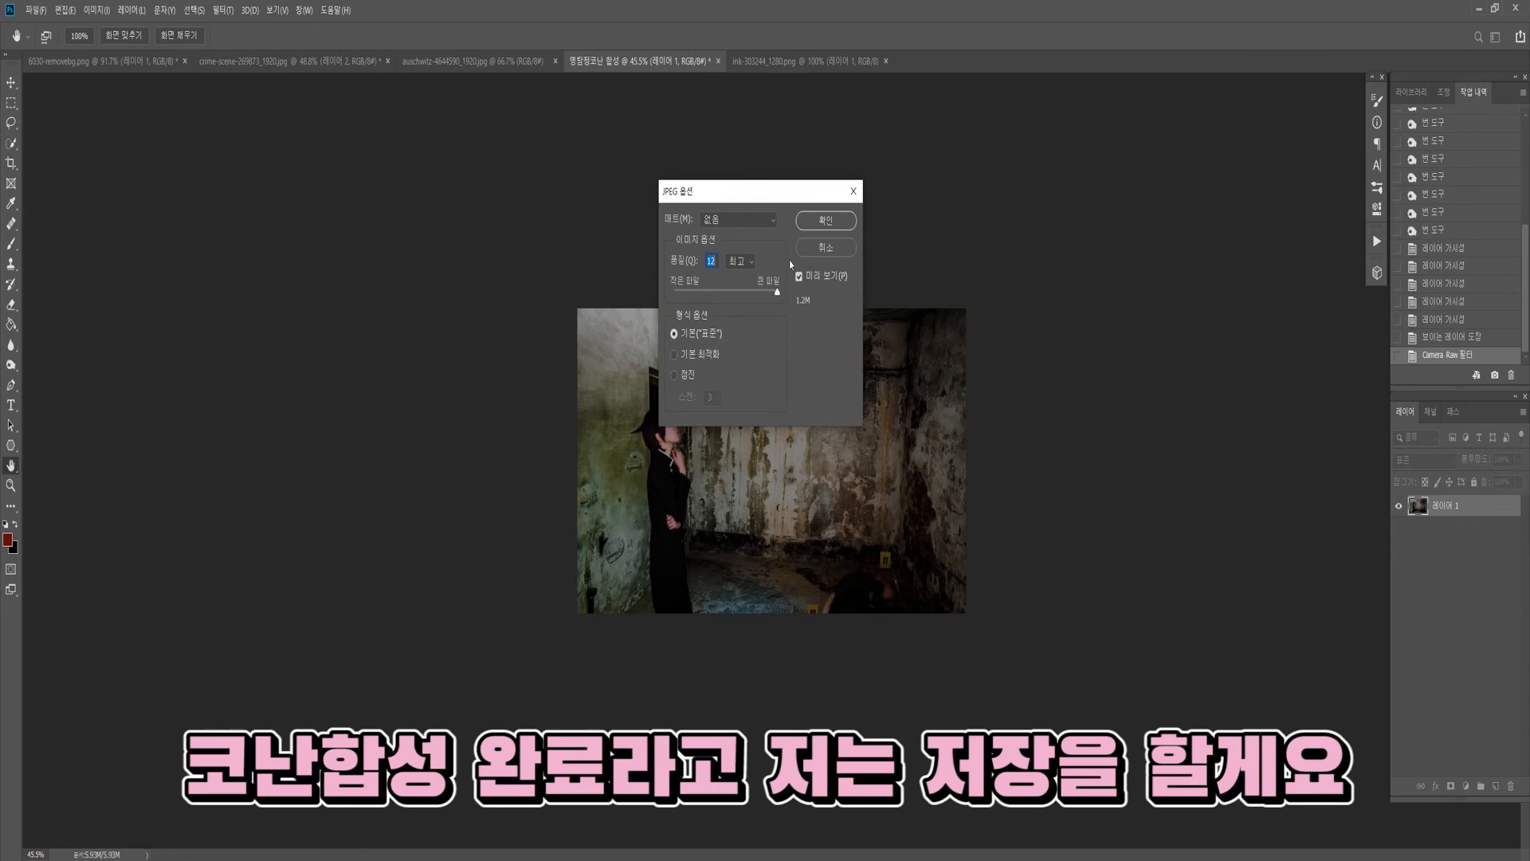
{"action": "left_click", "coordinate": [777, 292]}
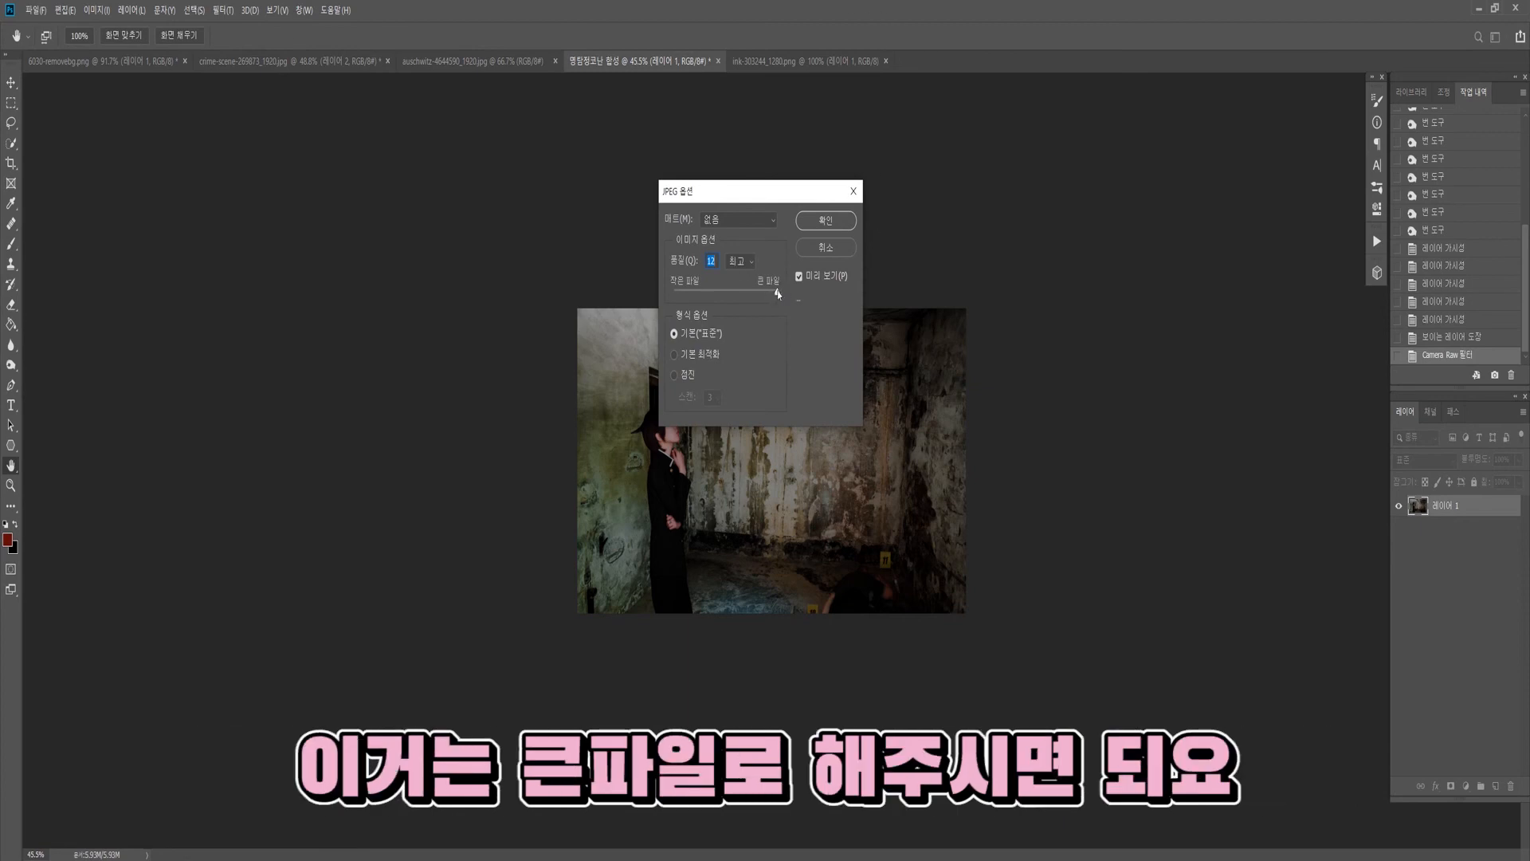
{"action": "left_click", "coordinate": [825, 221]}
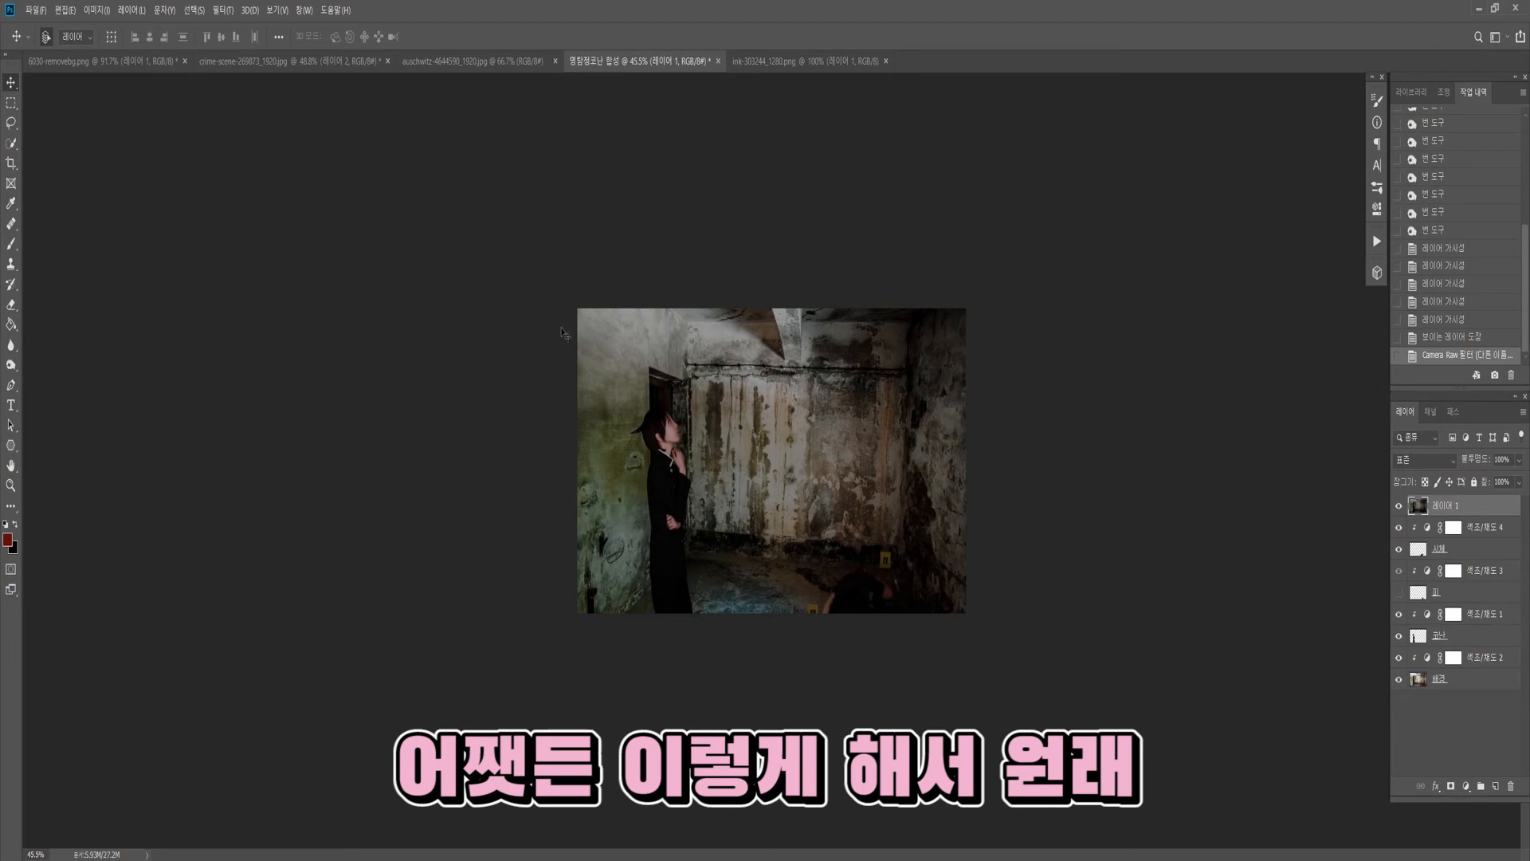
- View the 6030-removebg.png cutout and compare the original 6030.jpg photo in the image viewer with the composite, closing the viewer
{"action": "left_click", "coordinate": [286, 62]}
{"action": "left_click", "coordinate": [132, 61]}
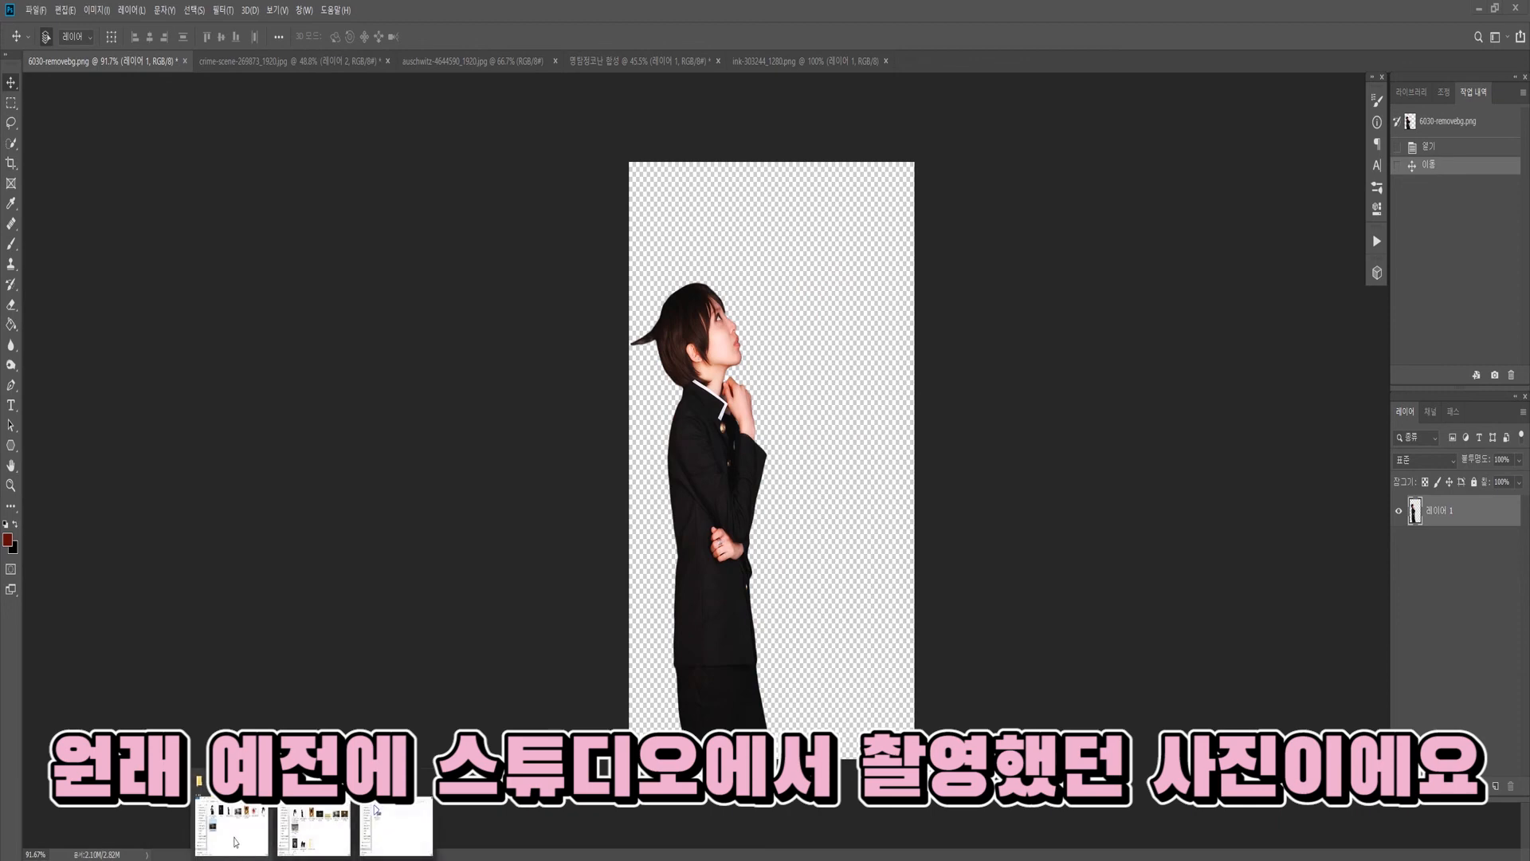
{"action": "left_click", "coordinate": [378, 813]}
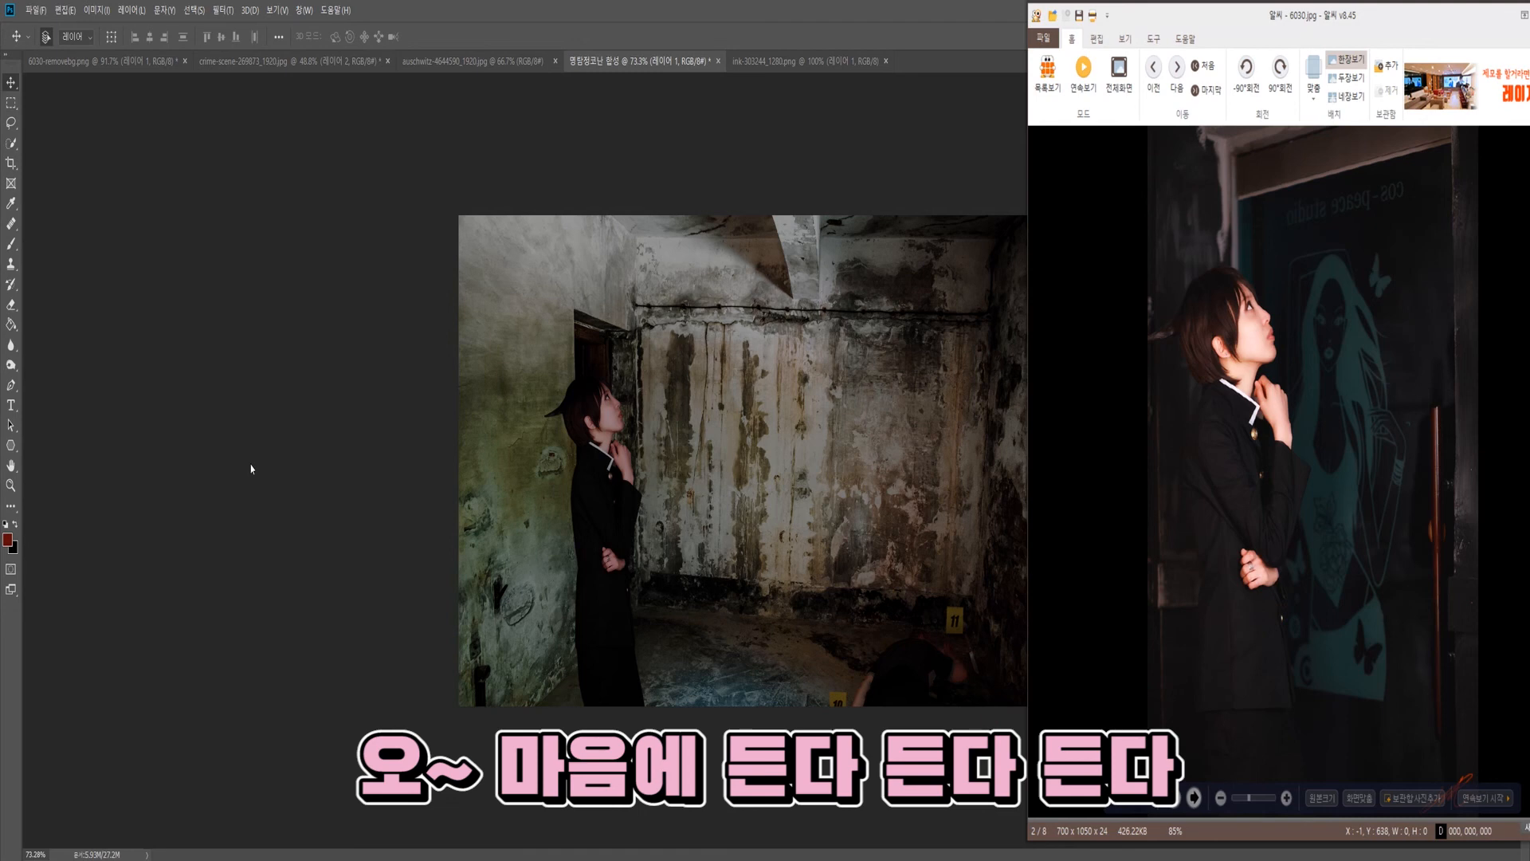
{"action": "left_click_drag", "start_coordinate": [1459, 16], "coordinate": [1277, 17]}
{"action": "left_click", "coordinate": [1404, 13]}
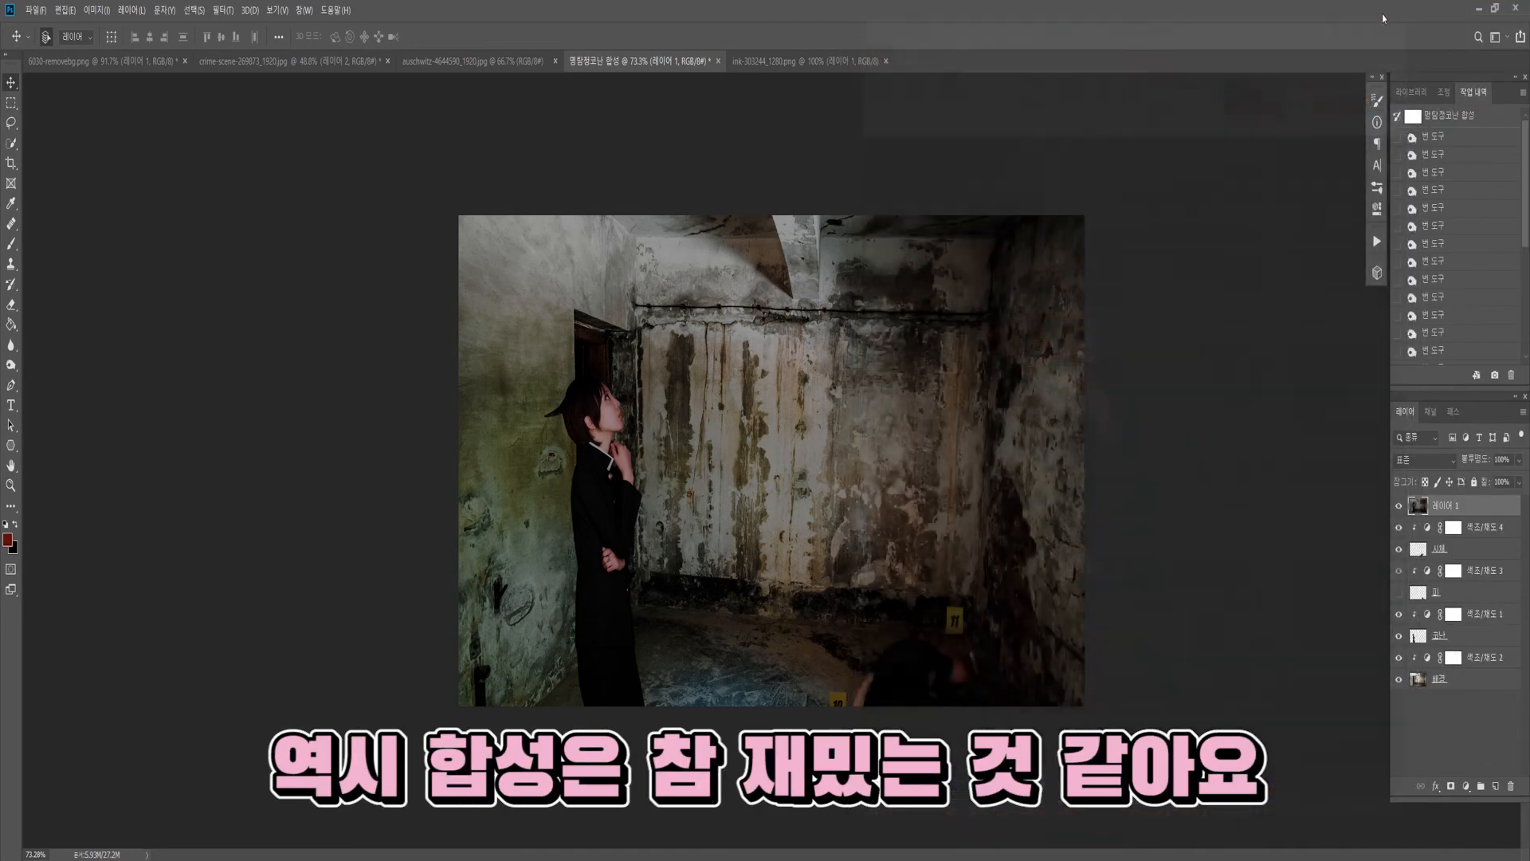